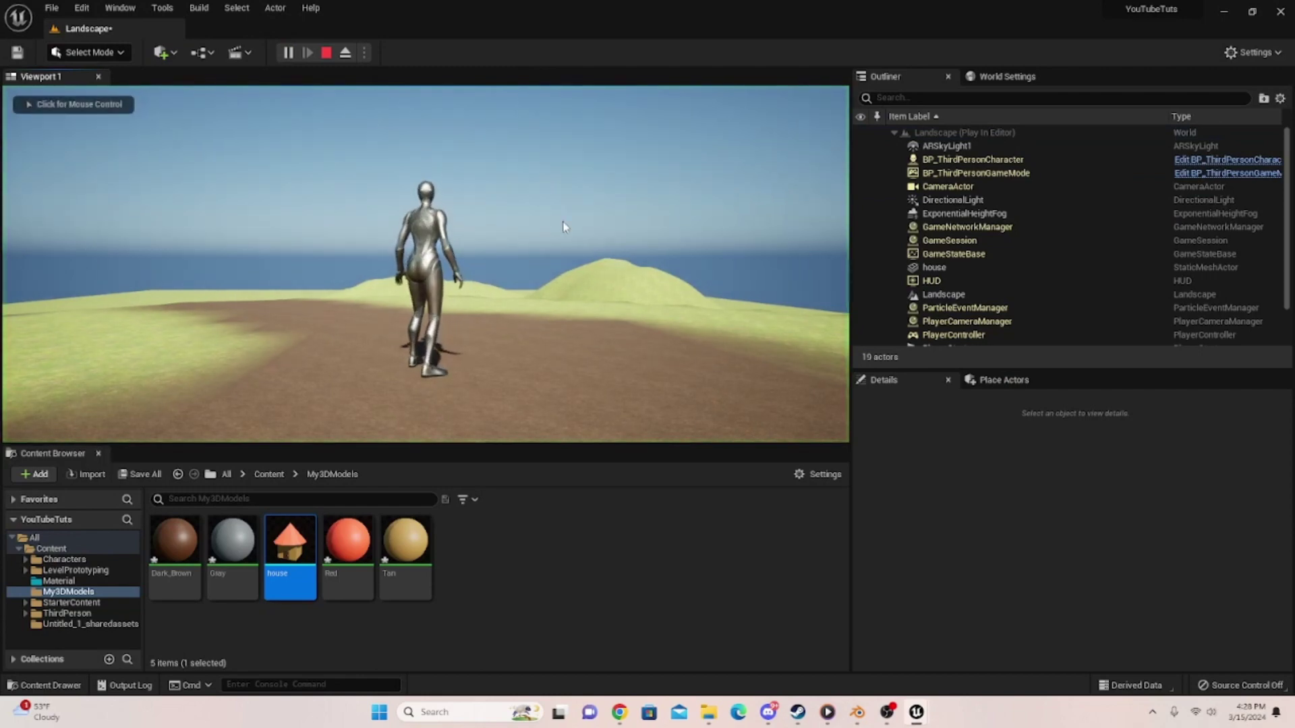
- Play-test the landscape level by running the character past the house and across the terrain, and end the play session
{"action": "left_click", "coordinate": [563, 225]}
{"action": "key", "text": "d"}
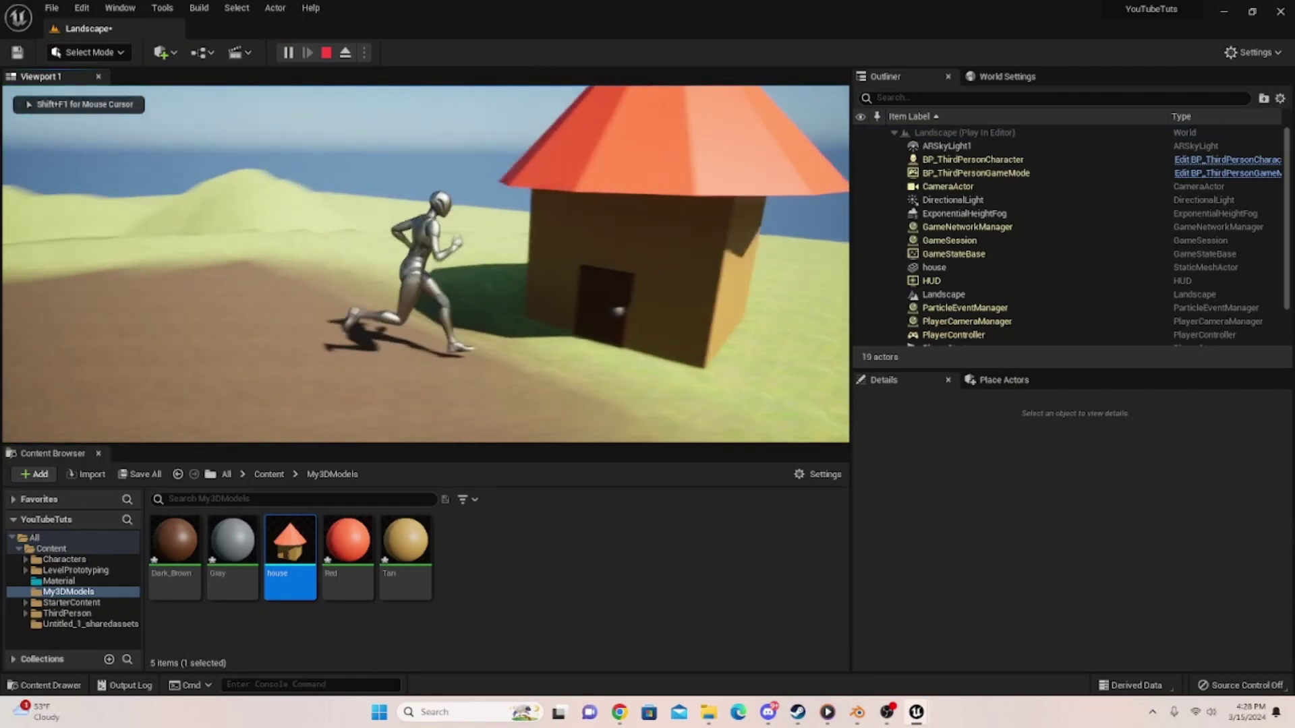
{"action": "key", "text": "s"}
{"action": "key", "text": "d"}
{"action": "key", "text": "w"}
{"action": "key", "text": "w"}
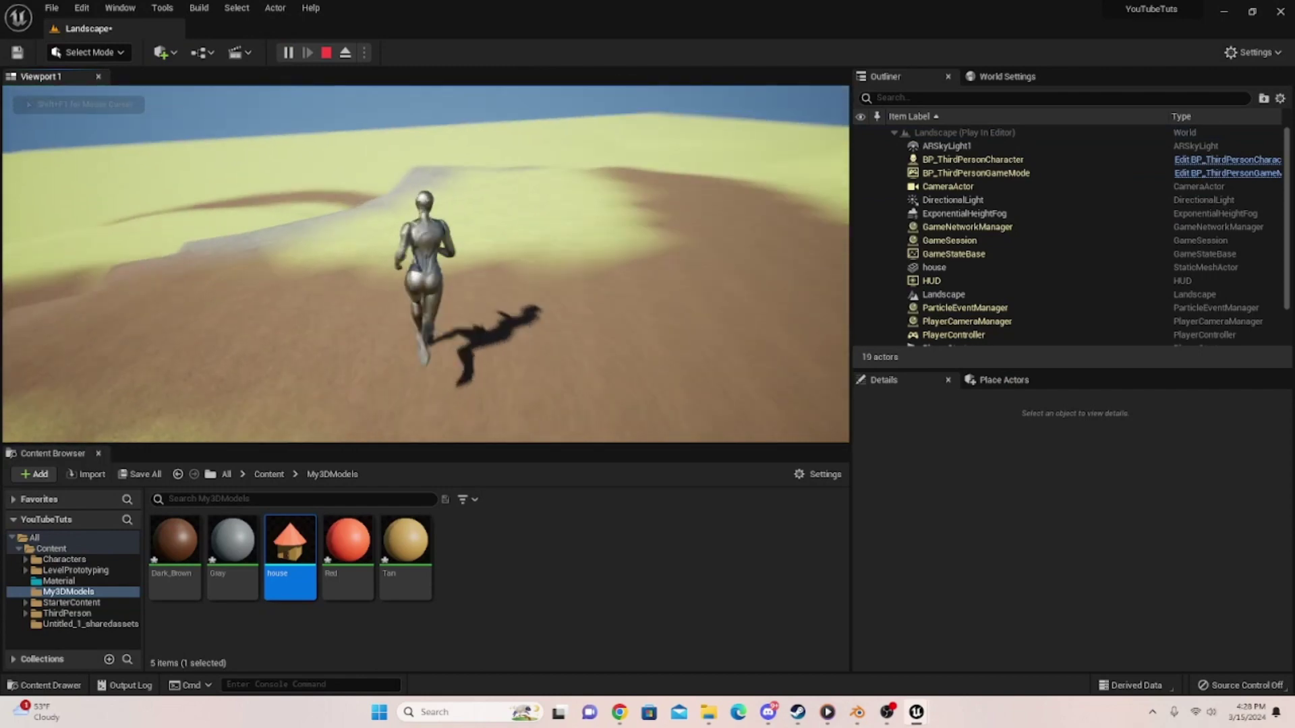
{"action": "key", "text": "w"}
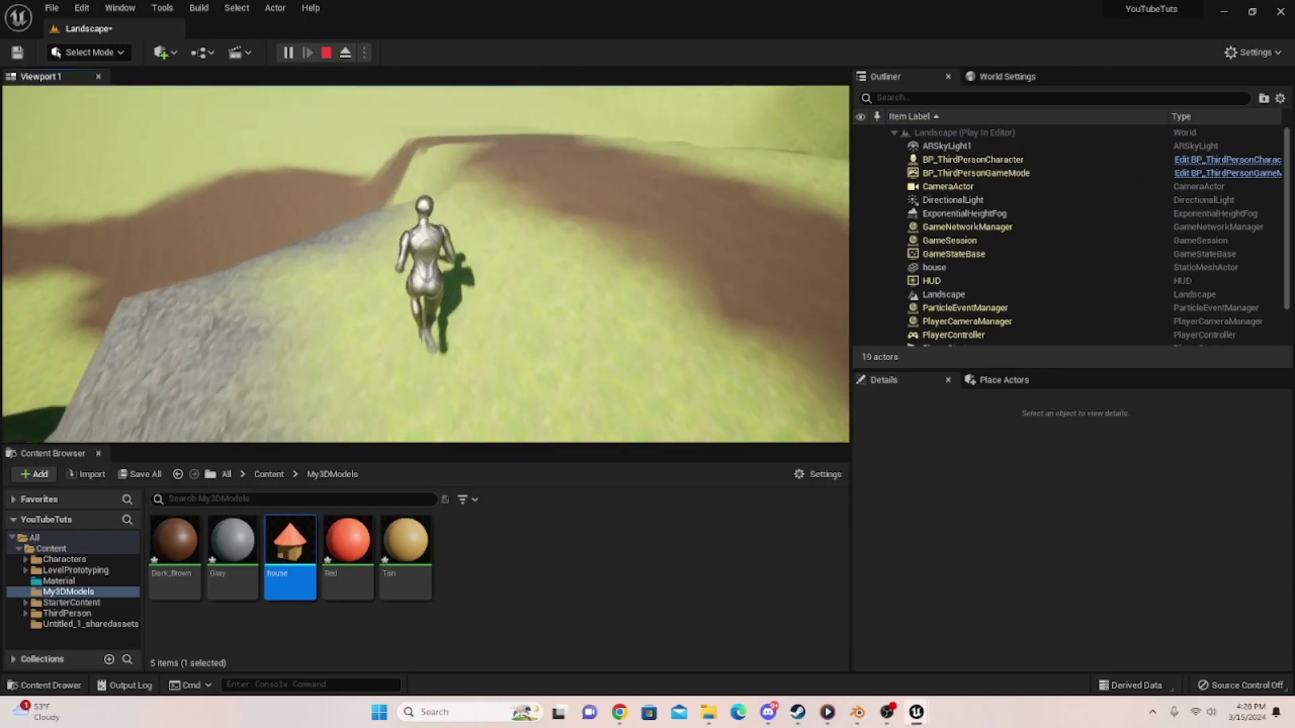
{"action": "key", "text": "w"}
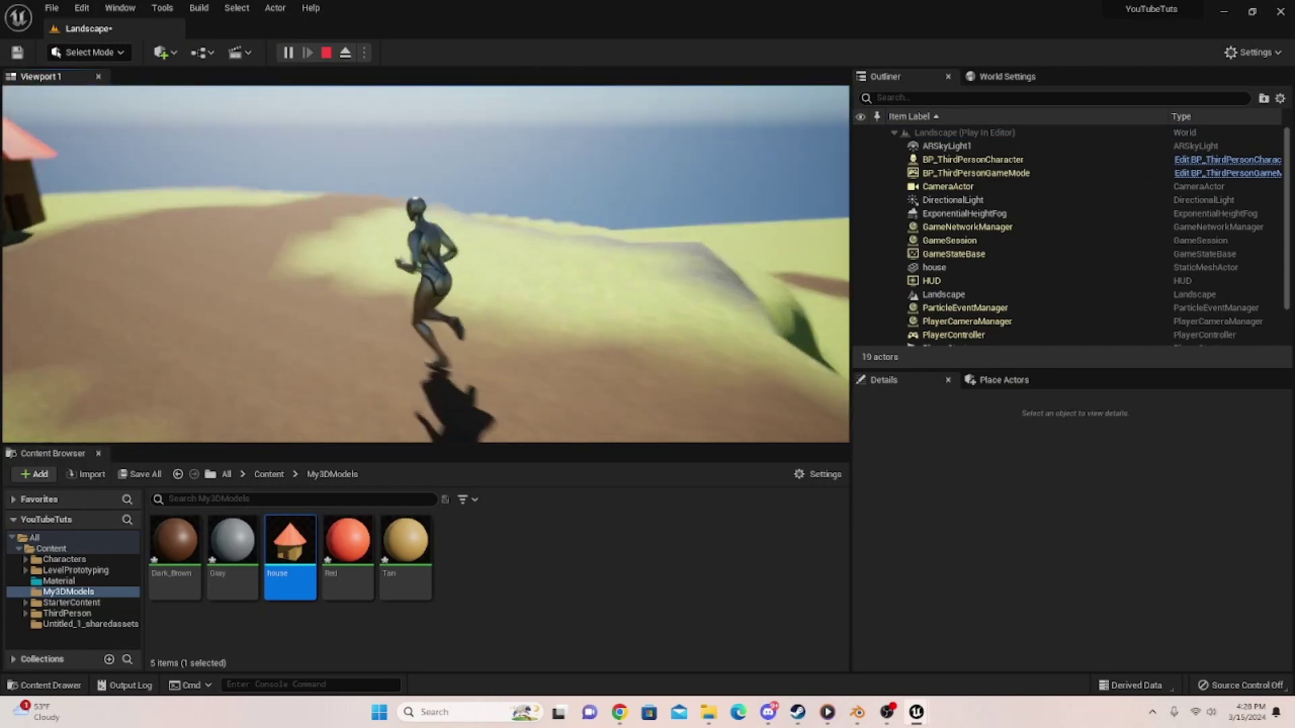
{"action": "key", "text": "Escape"}
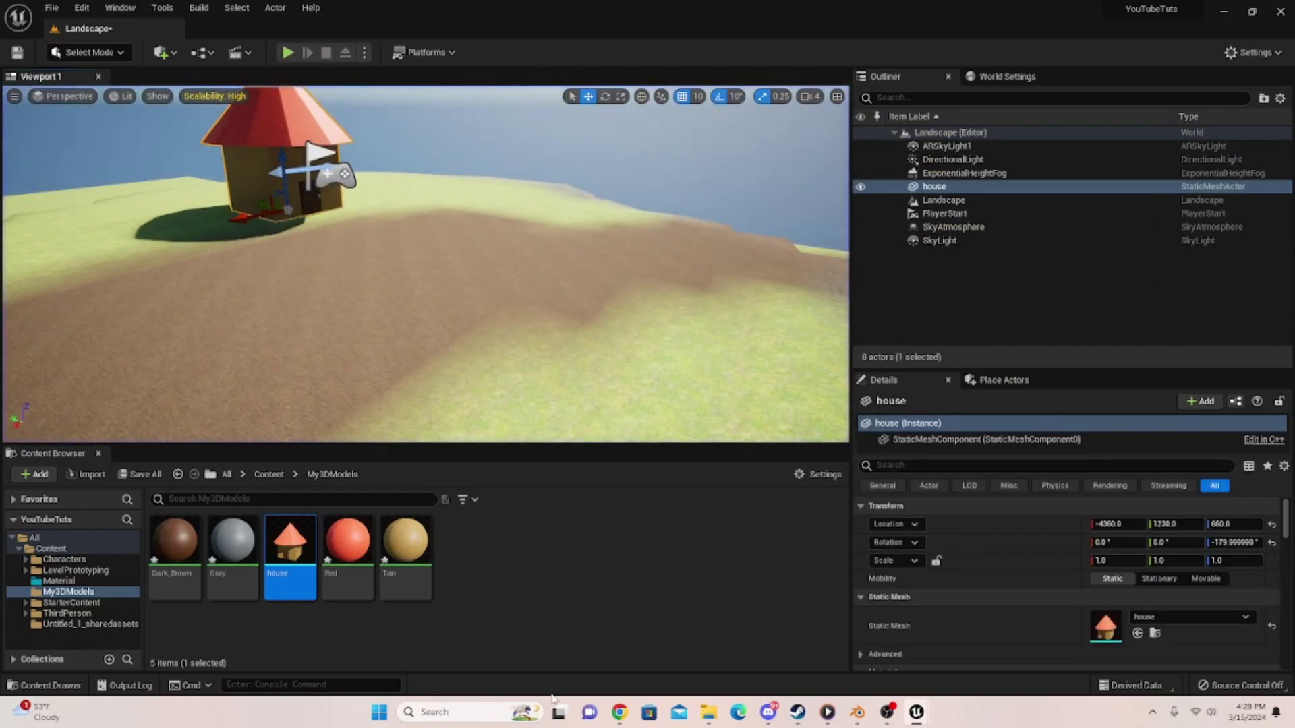
{"action": "left_click", "coordinate": [887, 712]}
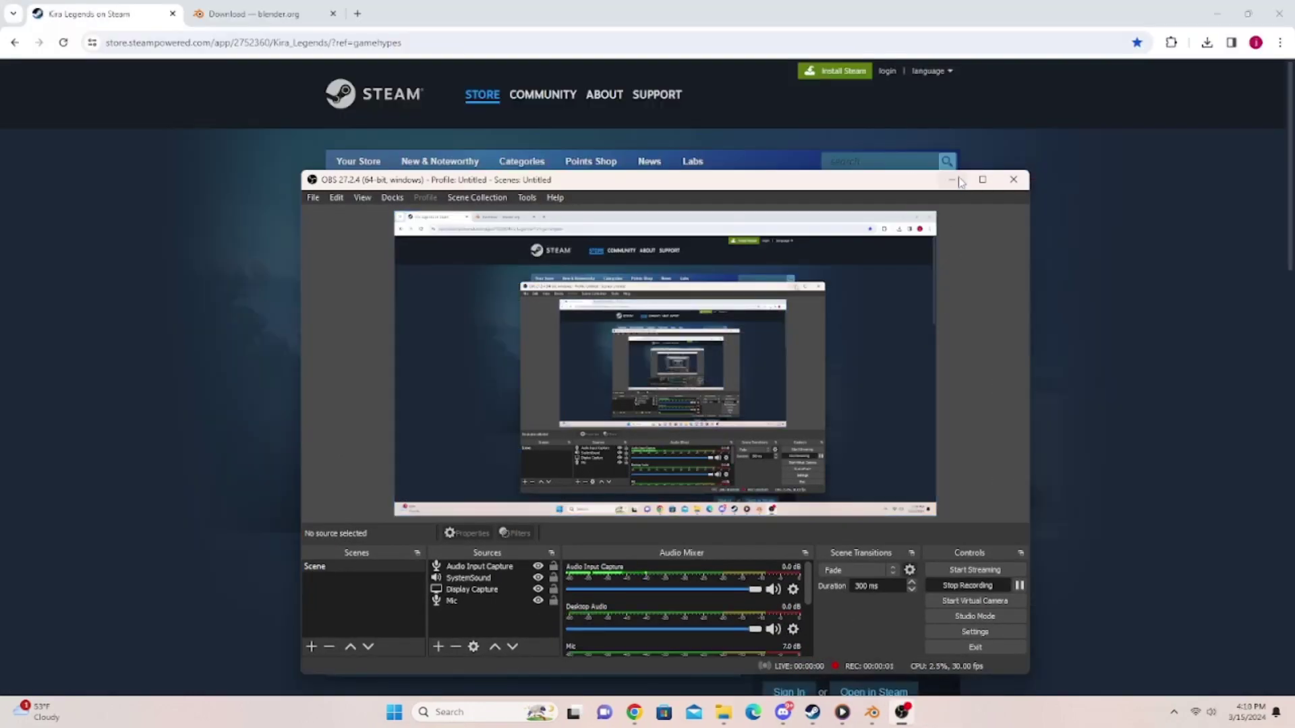
{"action": "left_click", "coordinate": [960, 180]}
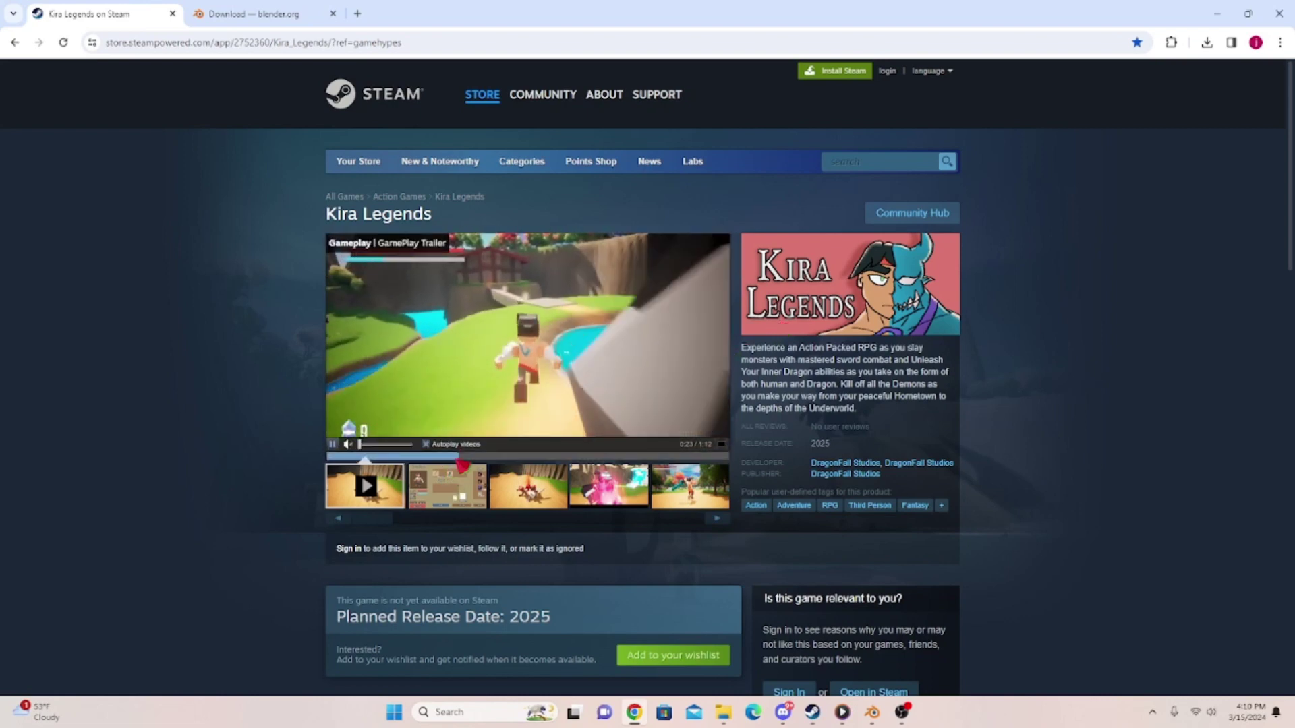
- Browse the gameplay trailer and the dragon-form and sword-combat screenshots on the Kira Legends Steam page
{"action": "left_click", "coordinate": [462, 466]}
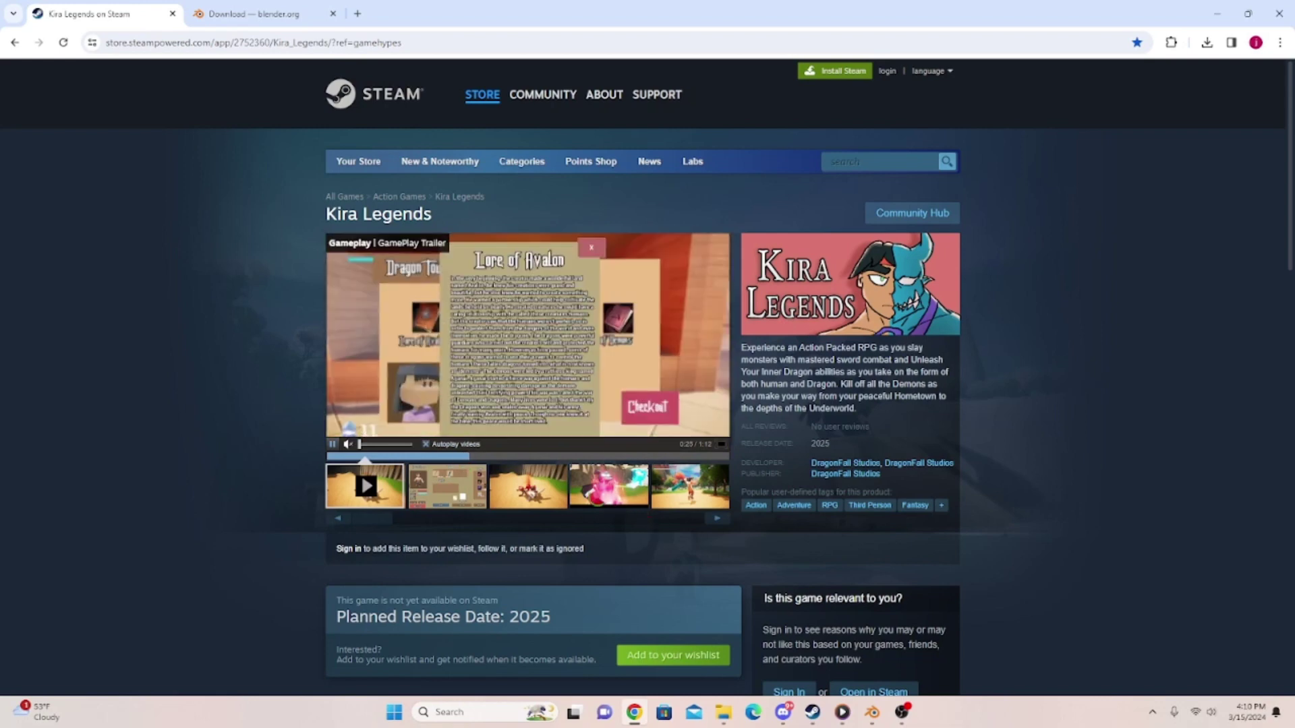
{"action": "left_click", "coordinate": [596, 499]}
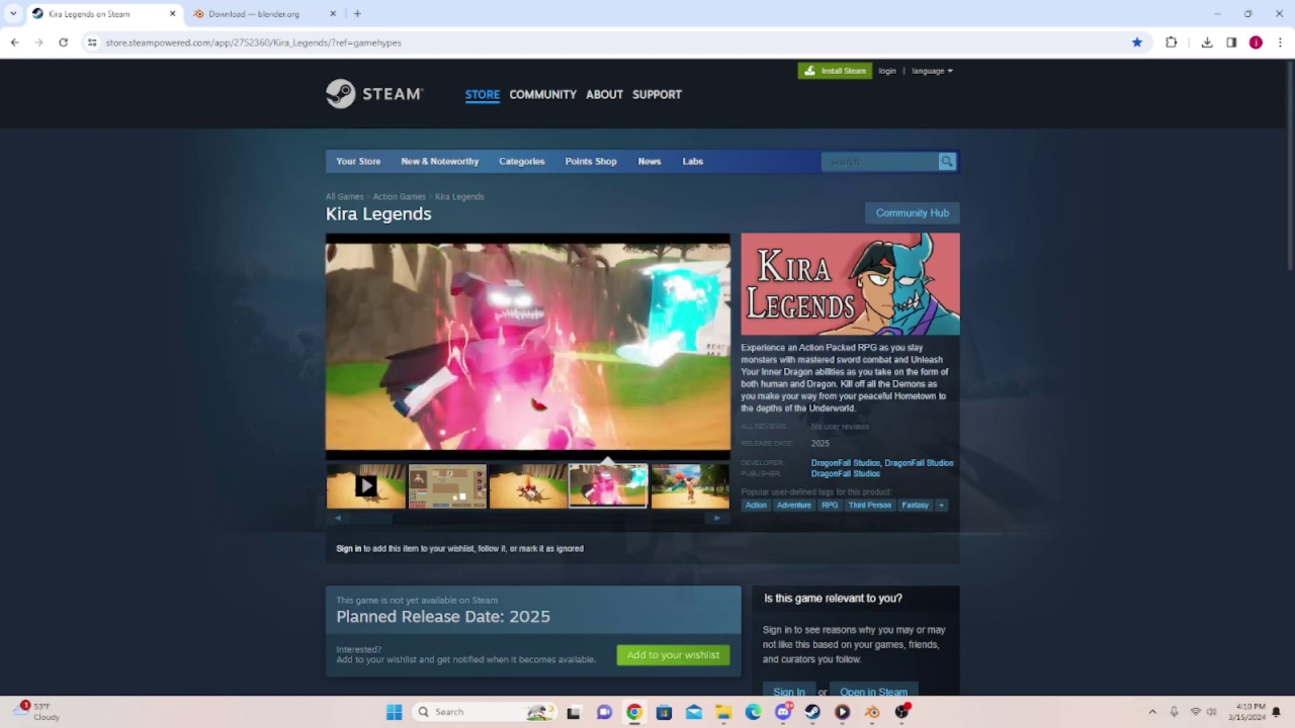
{"action": "left_click", "coordinate": [515, 500]}
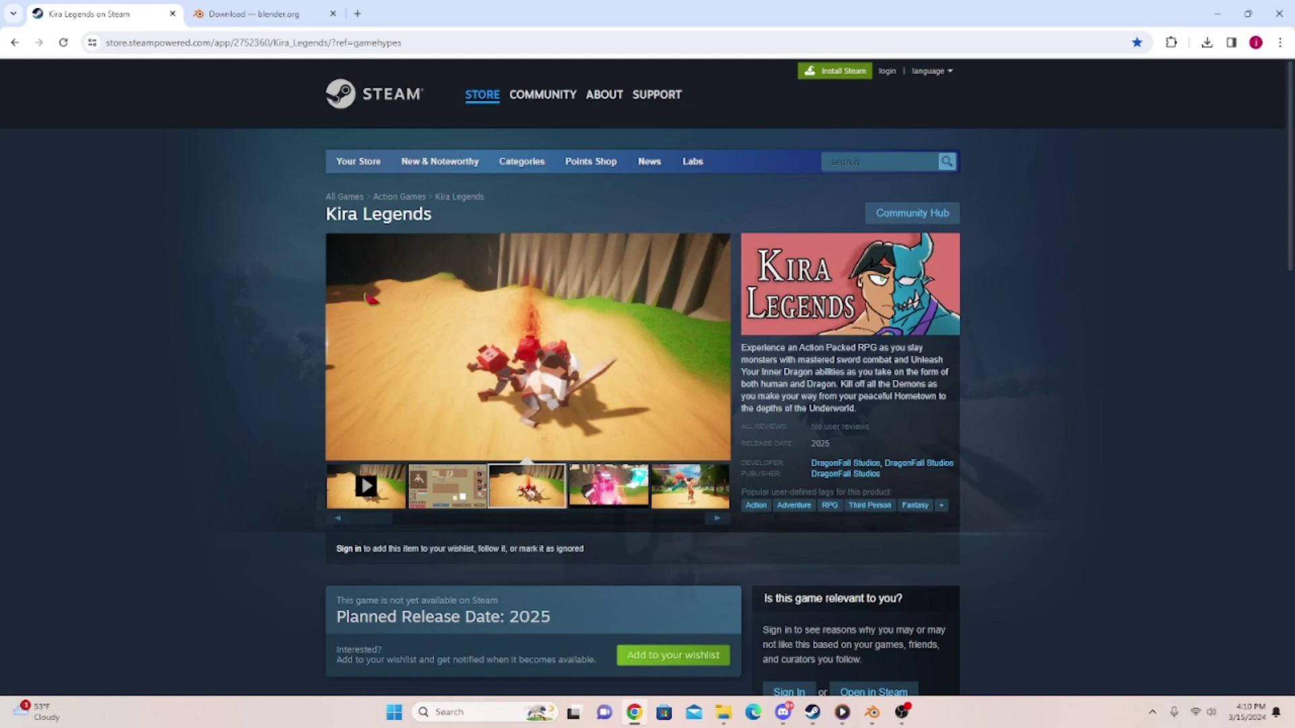
- Show the Blender download page, switch to Blender and dismiss its splash screen
{"action": "left_click", "coordinate": [241, 6]}
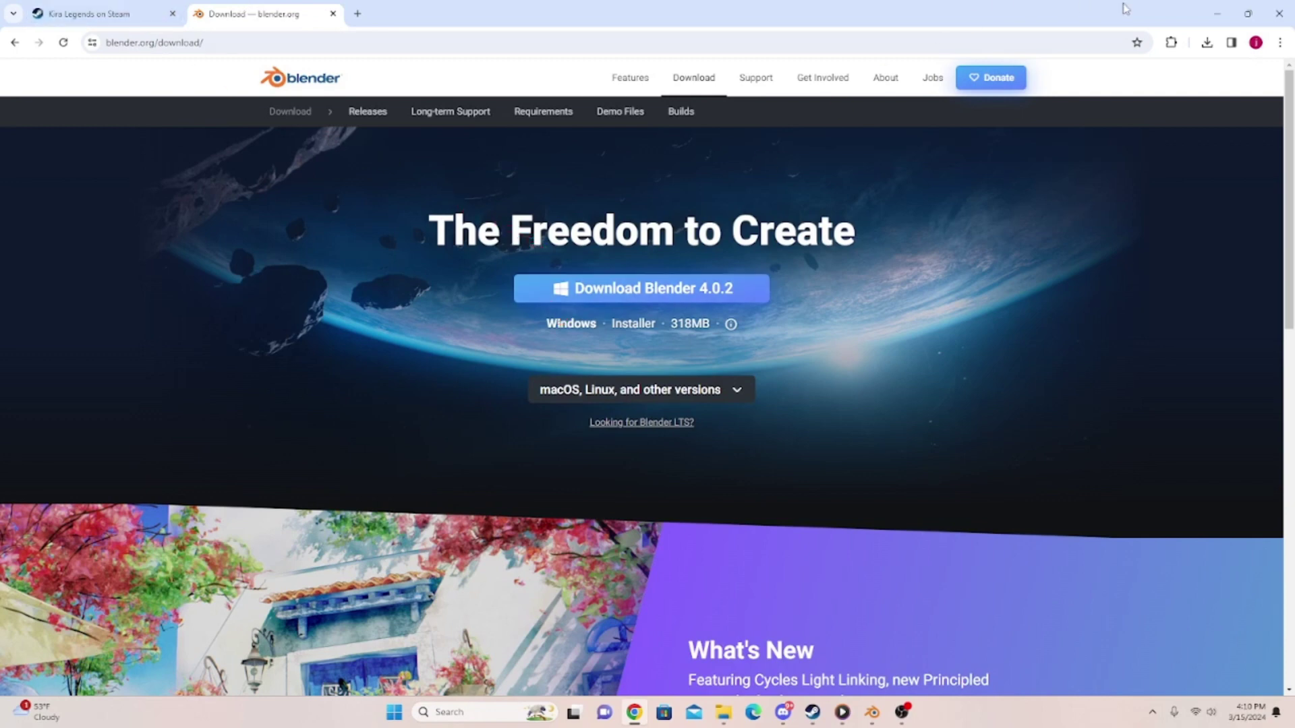
{"action": "left_click", "coordinate": [872, 712]}
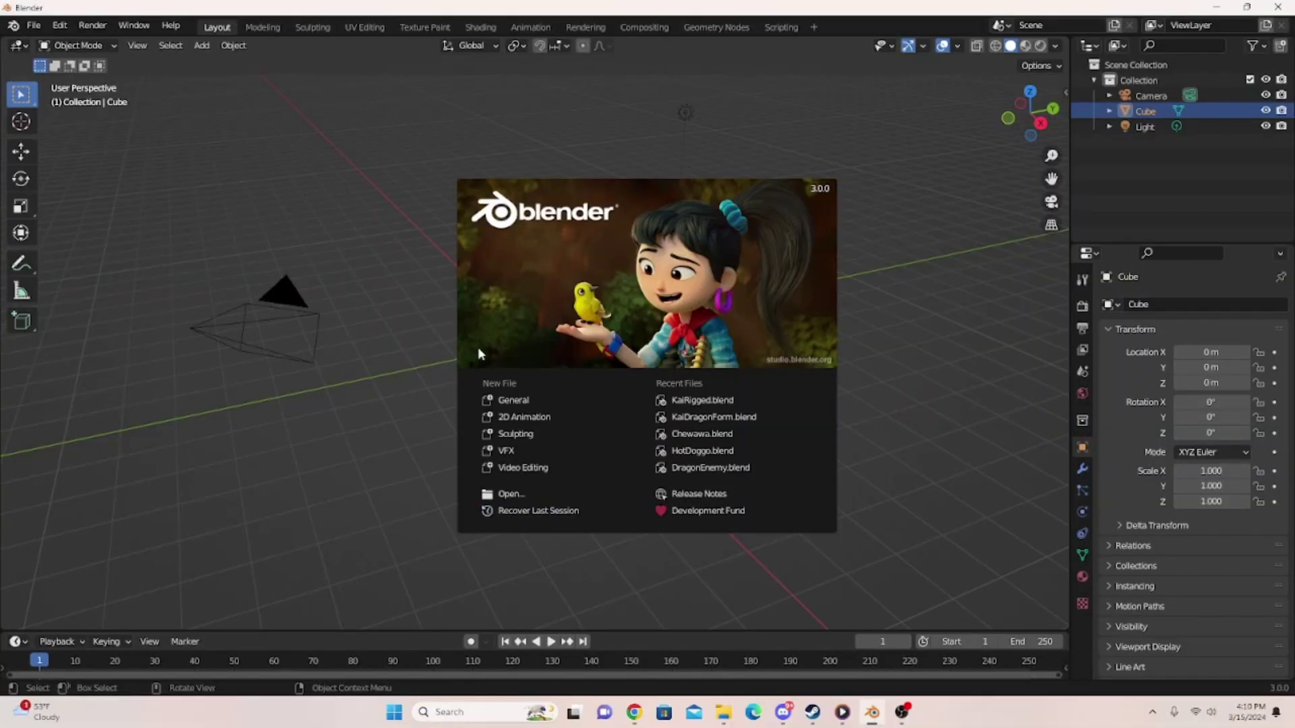
{"action": "left_click", "coordinate": [405, 249]}
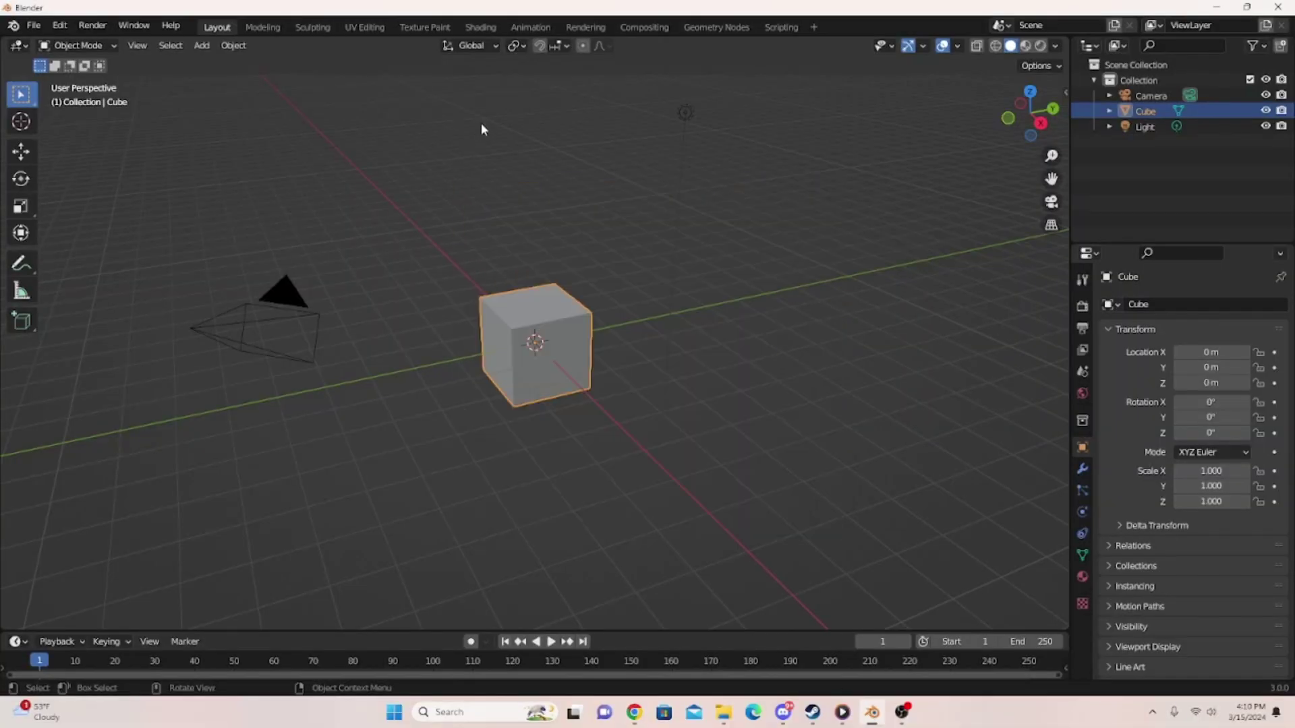
- Examine the default cube in the 3D viewport from different angles and distances
{"action": "right_click", "coordinate": [468, 321]}
{"action": "mouse_move", "coordinate": [476, 260]}
{"action": "middle_mouse_down"}
{"action": "mouse_move", "coordinate": [644, 236]}
{"action": "mouse_move", "coordinate": [590, 346]}
{"action": "mouse_move", "coordinate": [396, 199]}
{"action": "mouse_move", "coordinate": [627, 243]}
{"action": "mouse_move", "coordinate": [464, 314]}
{"action": "mouse_move", "coordinate": [547, 272]}
{"action": "mouse_move", "coordinate": [529, 264]}
{"action": "mouse_move", "coordinate": [563, 292]}
{"action": "mouse_move", "coordinate": [553, 294]}
{"action": "mouse_move", "coordinate": [566, 290]}
{"action": "mouse_move", "coordinate": [575, 193]}
{"action": "mouse_move", "coordinate": [607, 353]}
{"action": "mouse_move", "coordinate": [462, 321]}
{"action": "mouse_move", "coordinate": [443, 269]}
{"action": "mouse_move", "coordinate": [549, 297]}
{"action": "mouse_move", "coordinate": [520, 347]}
{"action": "mouse_move", "coordinate": [550, 326]}
{"action": "mouse_move", "coordinate": [520, 344]}
{"action": "mouse_move", "coordinate": [580, 335]}
{"action": "mouse_move", "coordinate": [574, 242]}
{"action": "mouse_move", "coordinate": [575, 292]}
{"action": "mouse_move", "coordinate": [561, 263]}
{"action": "mouse_move", "coordinate": [547, 315]}
{"action": "mouse_move", "coordinate": [474, 280]}
{"action": "mouse_move", "coordinate": [463, 321]}
{"action": "mouse_move", "coordinate": [573, 298]}
{"action": "mouse_move", "coordinate": [574, 284]}
{"action": "mouse_move", "coordinate": [461, 281]}
{"action": "middle_mouse_up"}
{"action": "scroll", "coordinate": [534, 290], "scroll_direction": "up", "scroll_amount": 5}
{"action": "scroll", "coordinate": [534, 292], "scroll_direction": "down", "scroll_amount": 5}
{"action": "scroll", "coordinate": [535, 292], "scroll_direction": "up", "scroll_amount": 2}
{"action": "key", "text": "shift"}
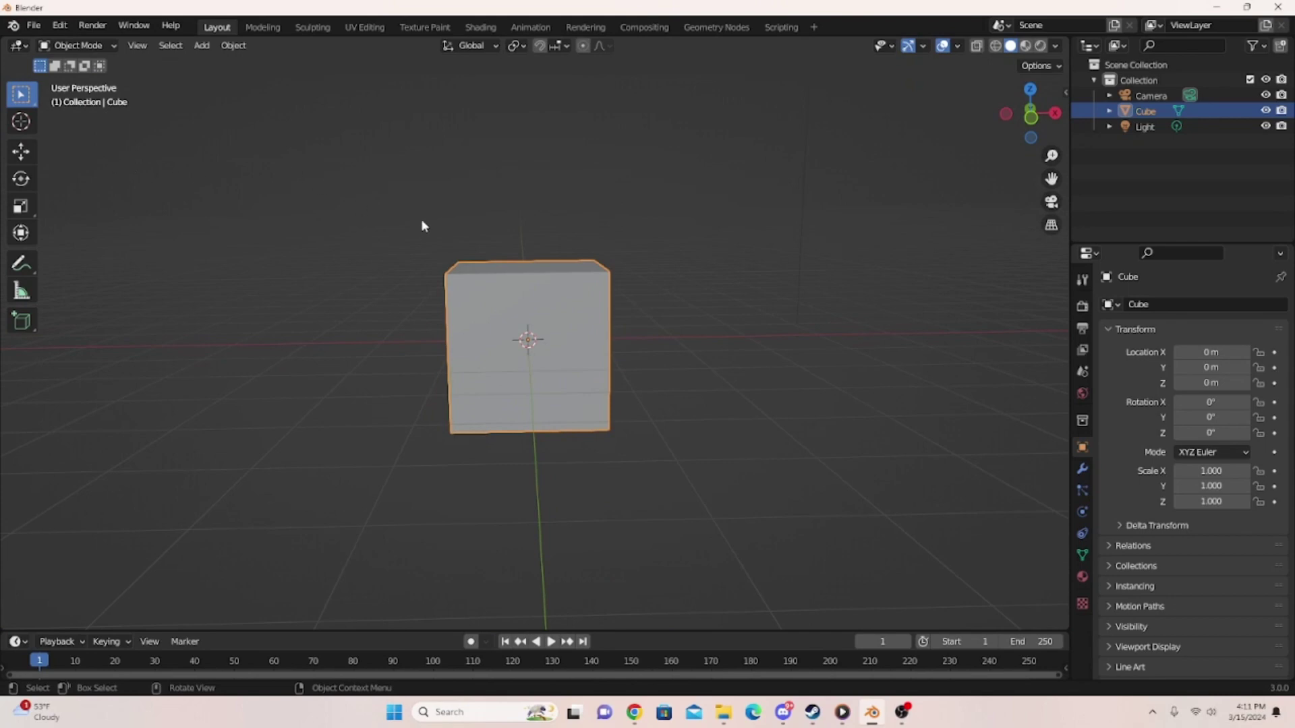
{"action": "scroll", "coordinate": [422, 226], "scroll_direction": "down", "scroll_amount": 3}
{"action": "middle_click_drag", "start_coordinate": [422, 226], "coordinate": [532, 332]}
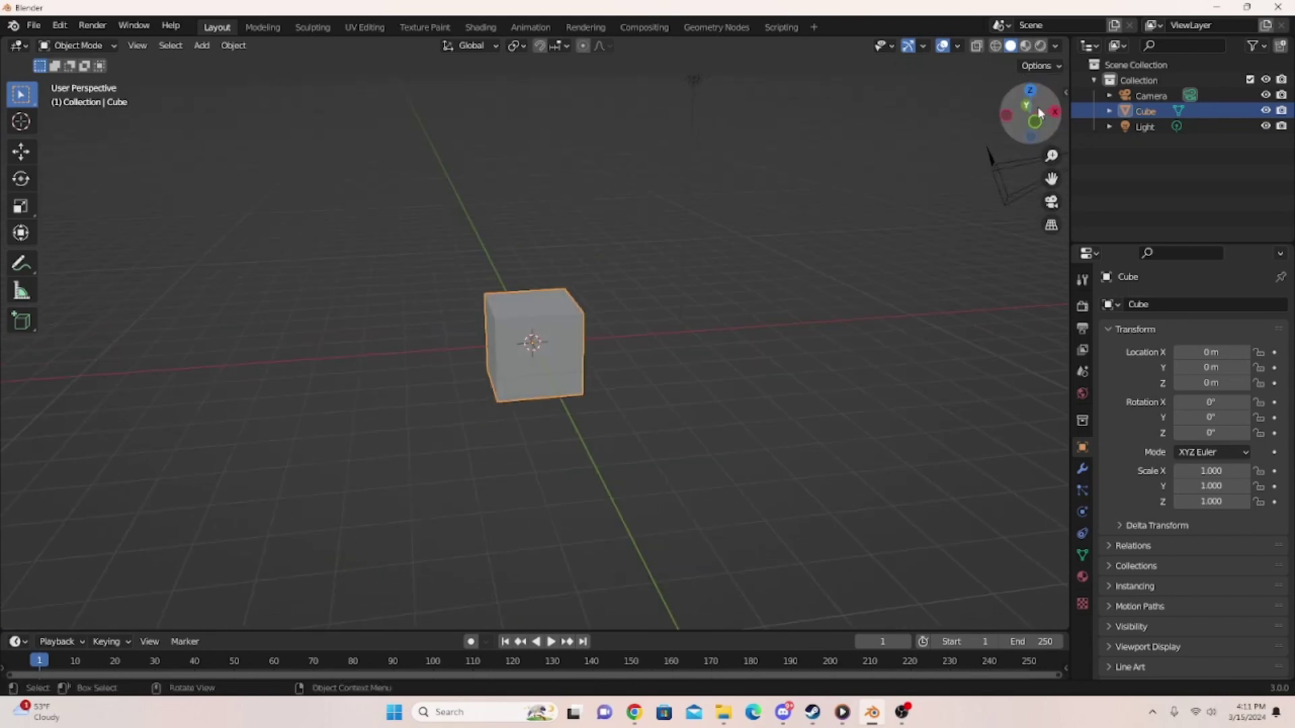
- Inspect the cube in the front, left, top and right orthographic views, and return to a perspective view
{"action": "left_click", "coordinate": [1035, 123]}
{"action": "left_click", "coordinate": [1005, 116]}
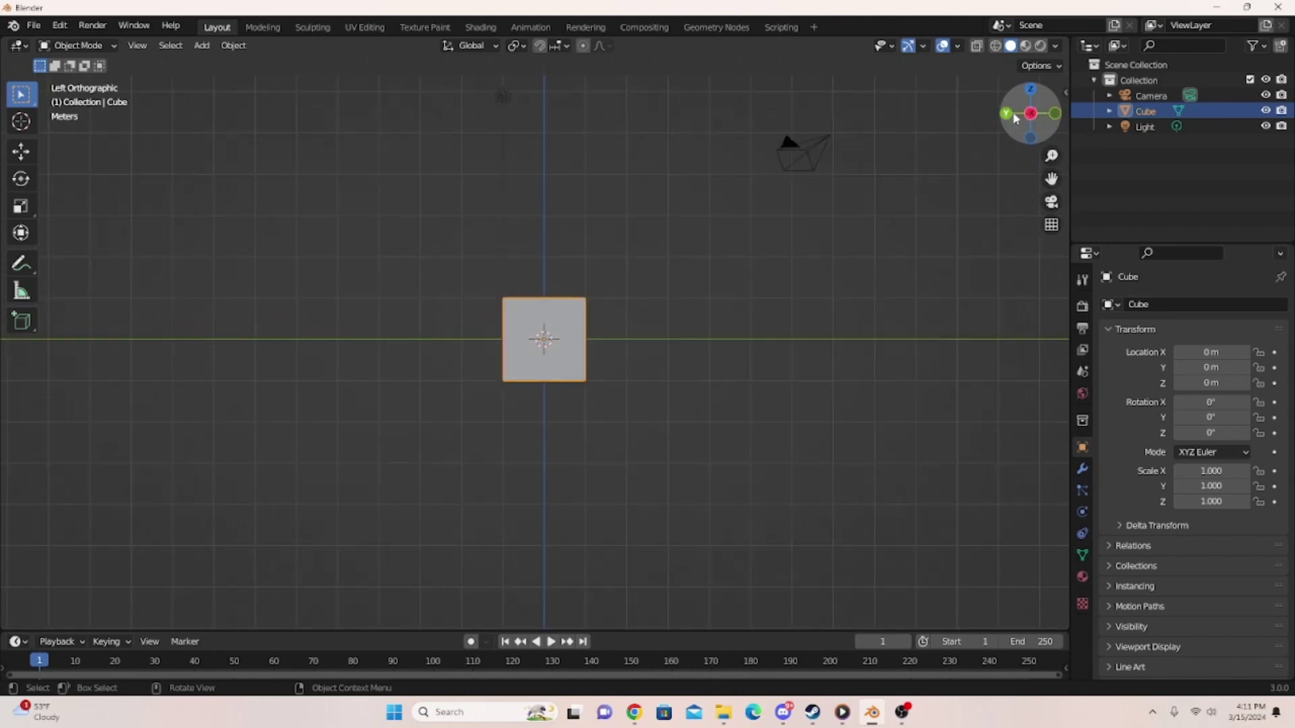
{"action": "left_click", "coordinate": [1032, 91]}
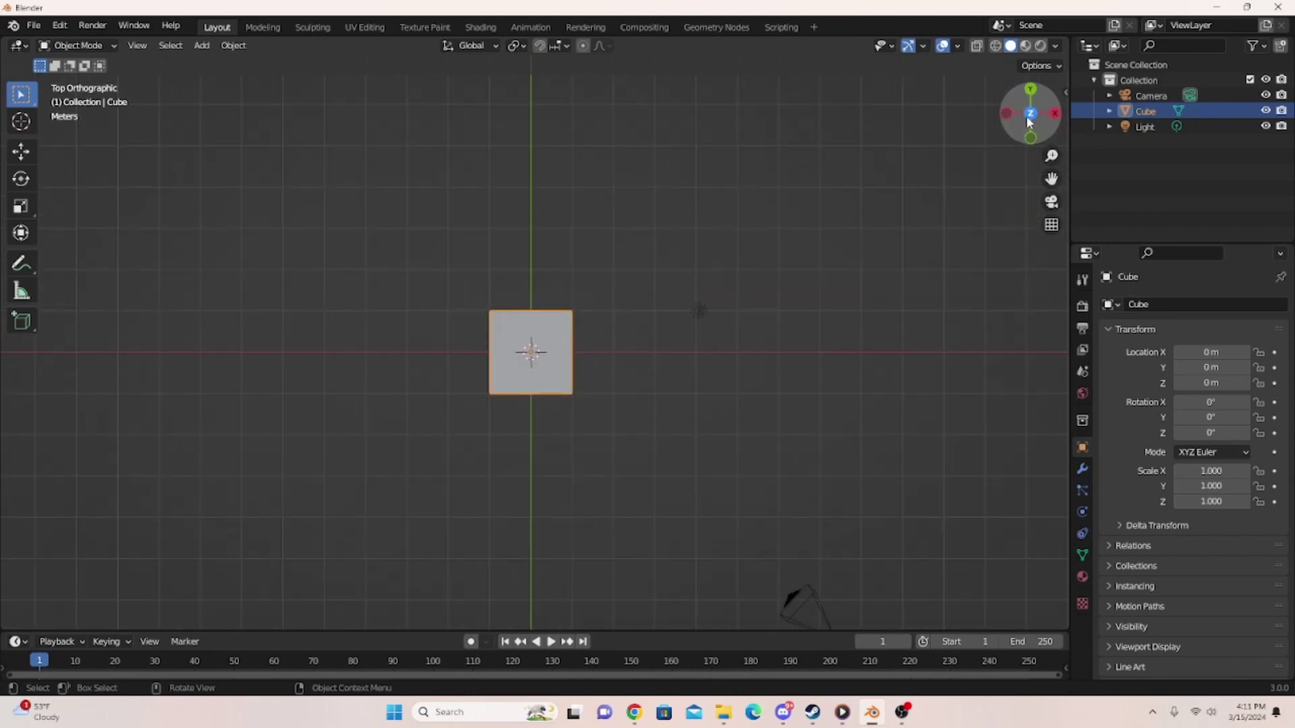
{"action": "middle_click_drag", "start_coordinate": [625, 160], "coordinate": [753, 358]}
{"action": "key", "text": "KP_1"}
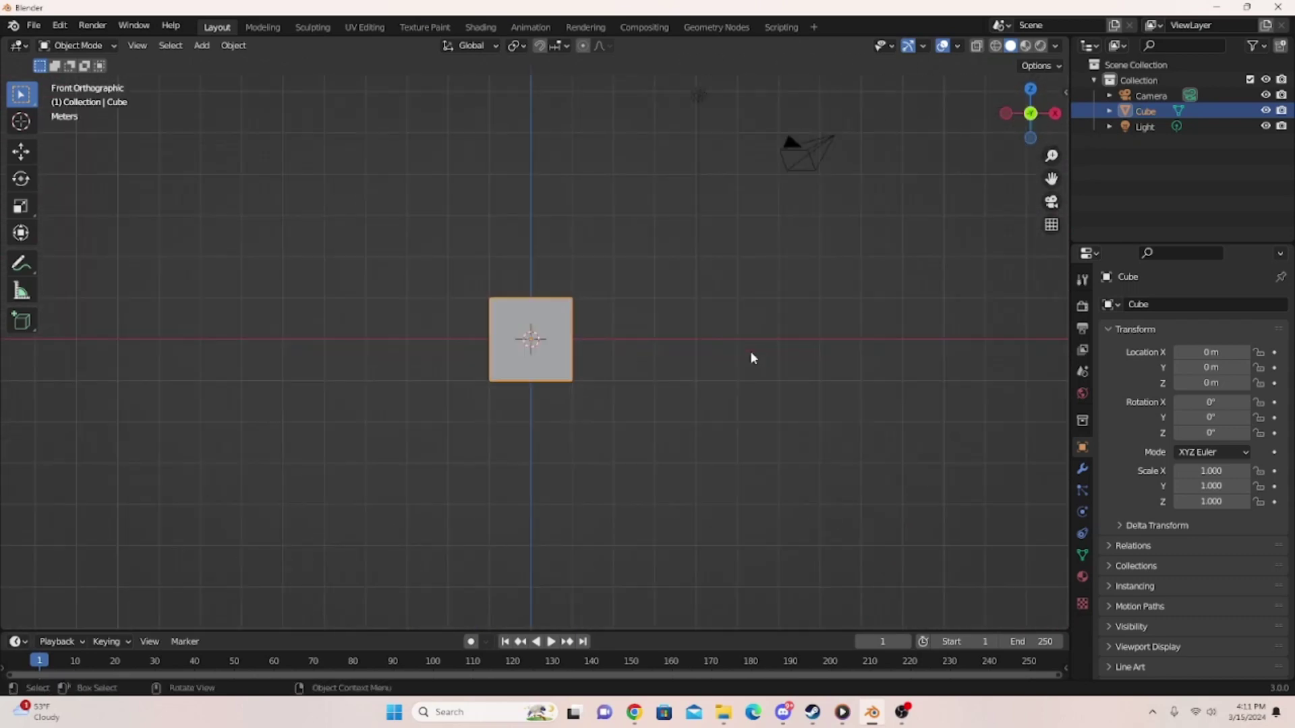
{"action": "key", "text": "KP_3"}
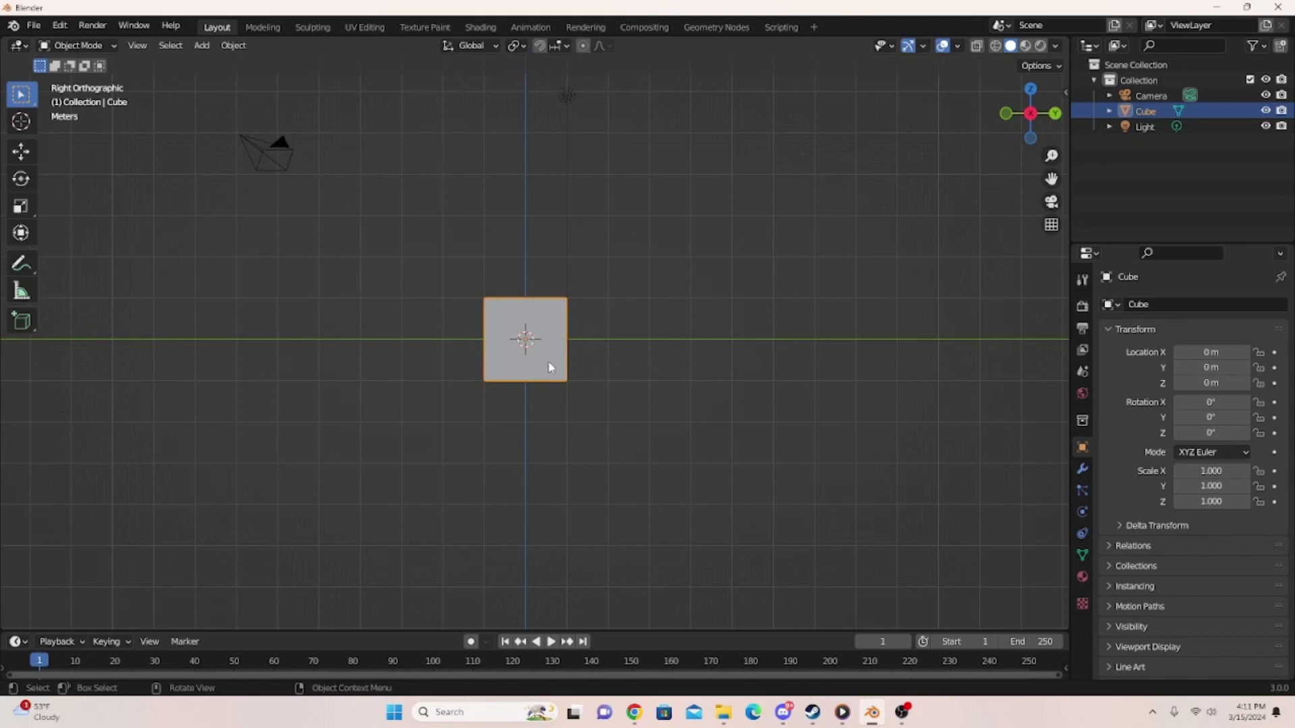
{"action": "middle_click_drag", "start_coordinate": [550, 367], "coordinate": [723, 396]}
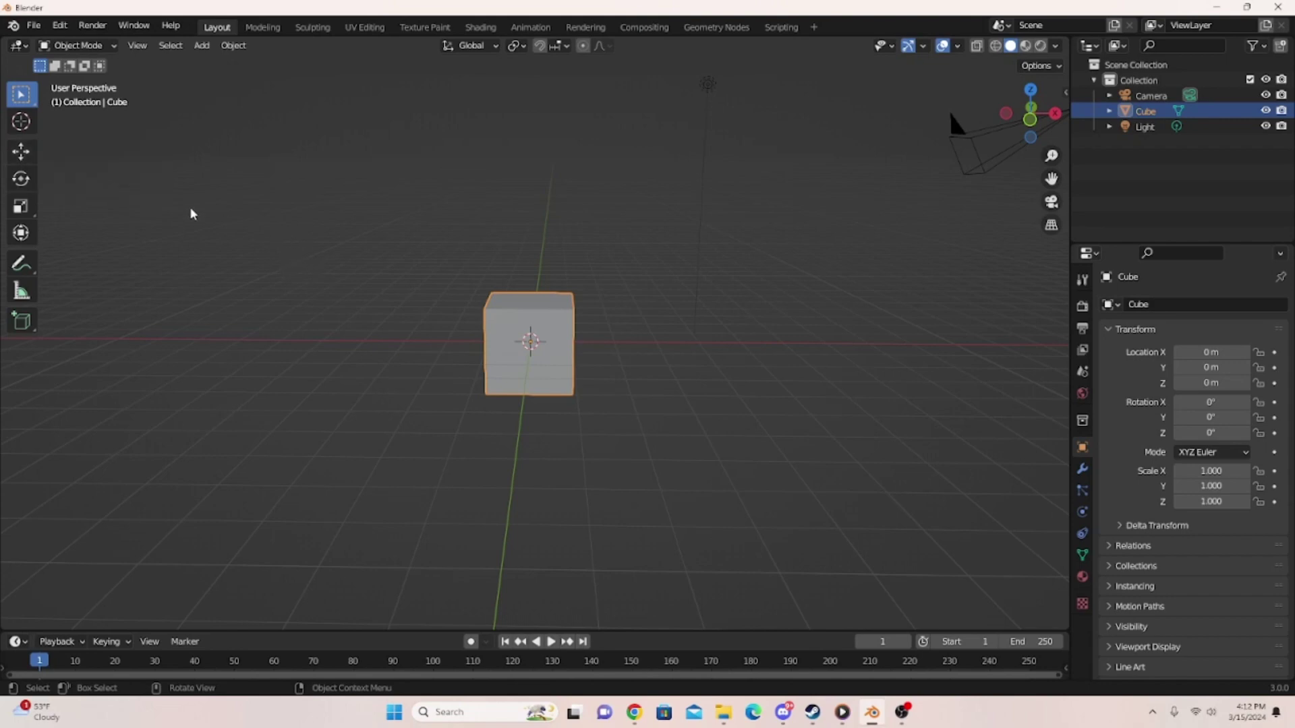
- Move the cube along each axis with the Move tool to about X 0.04 m, Y -0.12 m, Z 0.44 m
{"action": "left_click", "coordinate": [21, 151]}
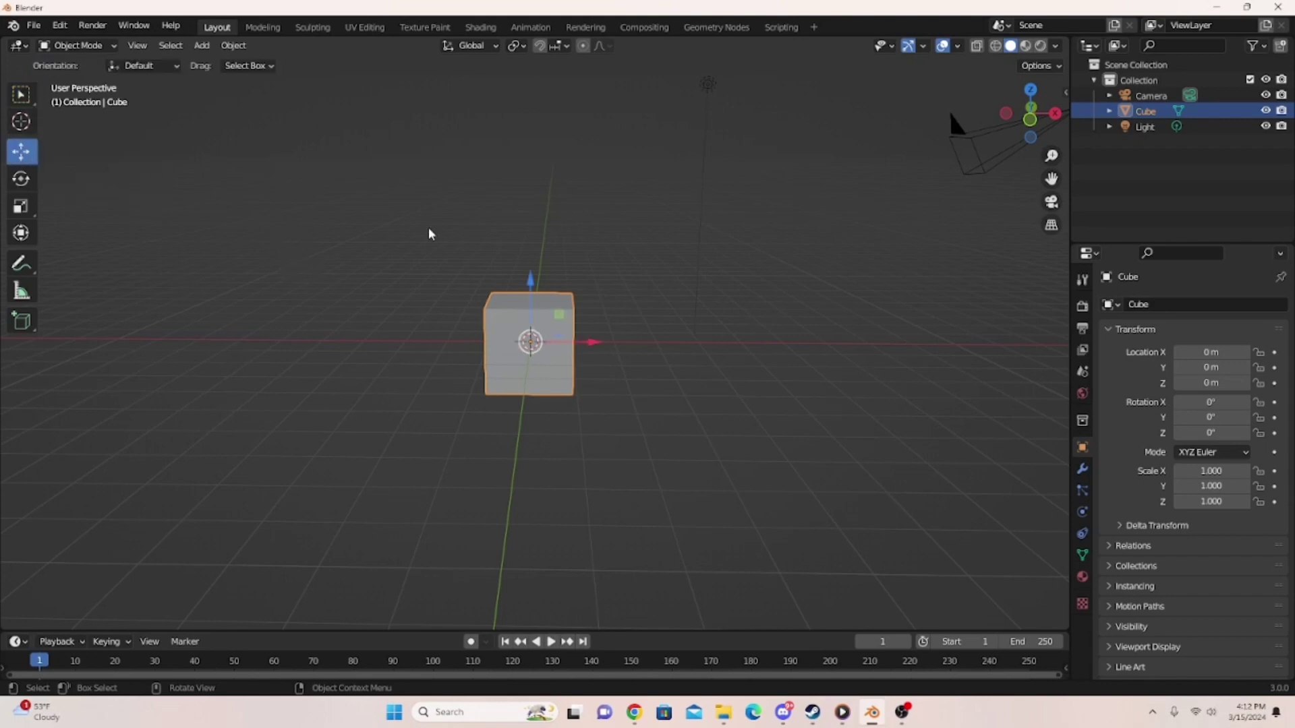
{"action": "middle_click_drag", "start_coordinate": [583, 328], "coordinate": [557, 383]}
{"action": "mouse_move", "coordinate": [583, 360]}
{"action": "left_mouse_down"}
{"action": "mouse_move", "coordinate": [612, 369]}
{"action": "mouse_move", "coordinate": [534, 348]}
{"action": "mouse_move", "coordinate": [698, 389]}
{"action": "mouse_move", "coordinate": [581, 375]}
{"action": "left_mouse_up"}
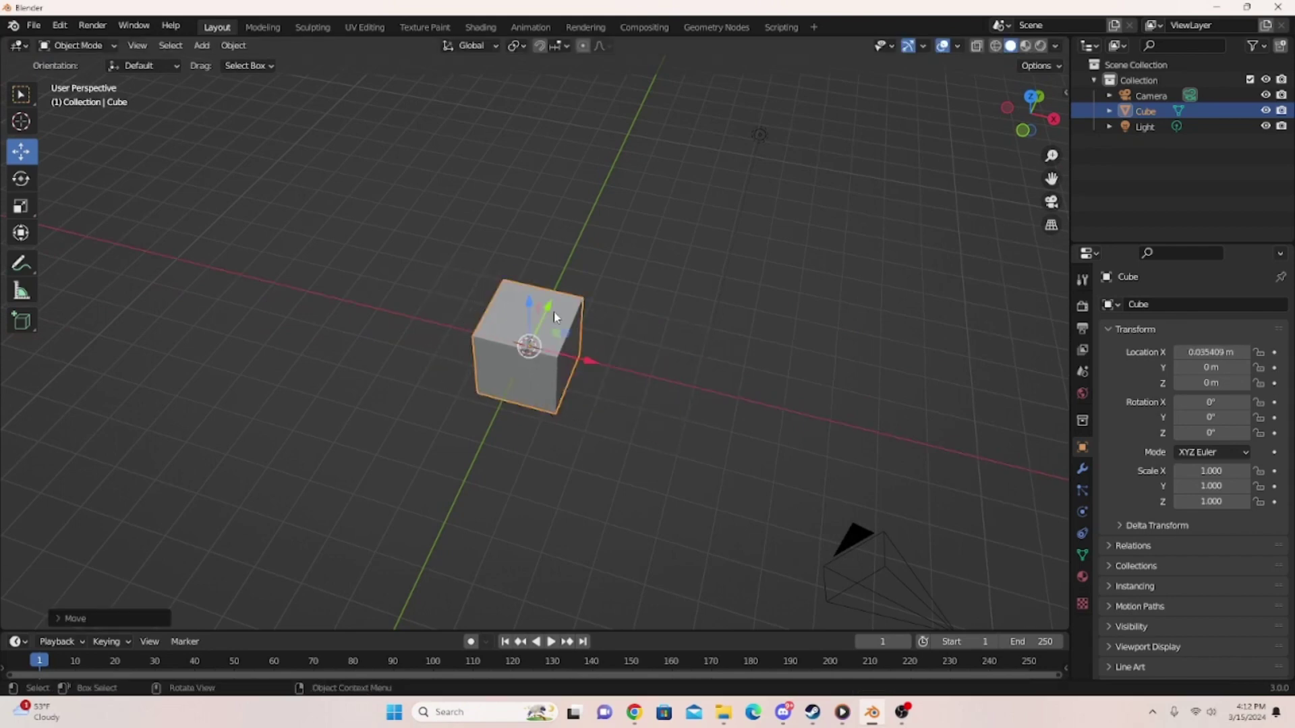
{"action": "left_click_drag", "start_coordinate": [550, 314], "coordinate": [532, 274]}
{"action": "middle_click_drag", "start_coordinate": [532, 274], "coordinate": [621, 243]}
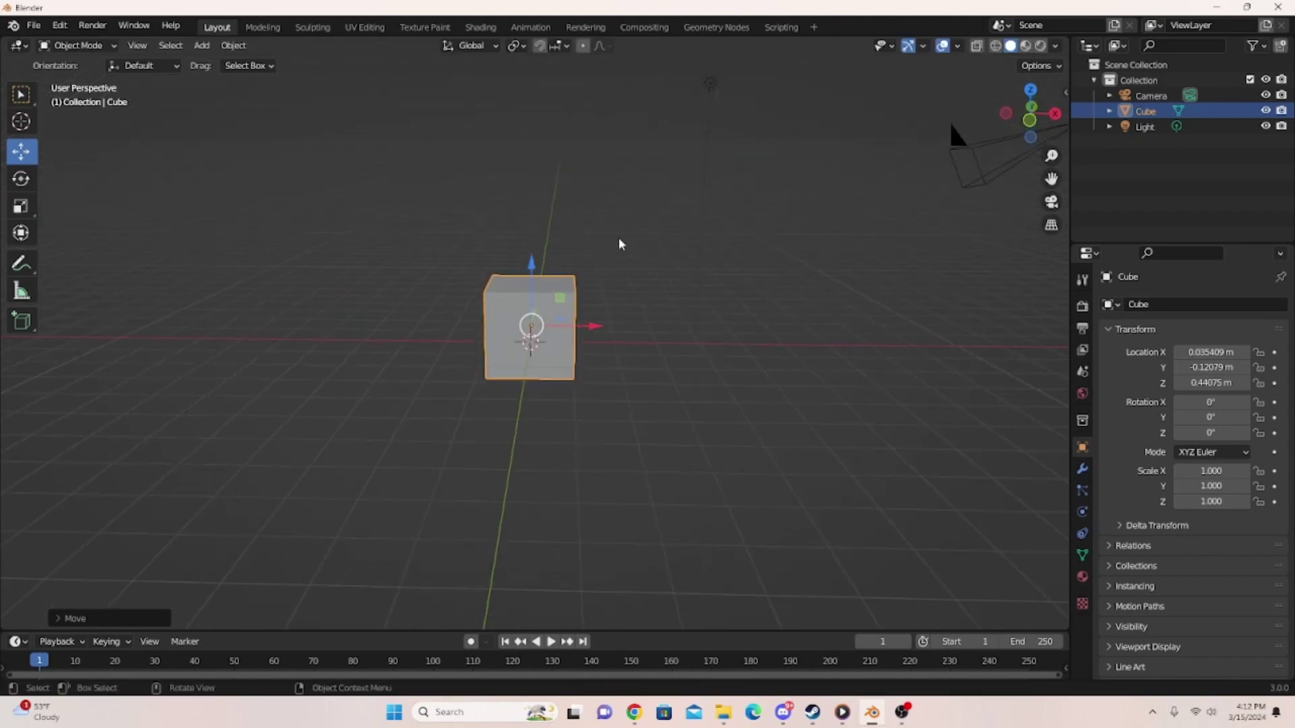
- Try moving the cube freely and constrained to the global Y axis, cancelling each move
{"action": "key", "text": "g"}
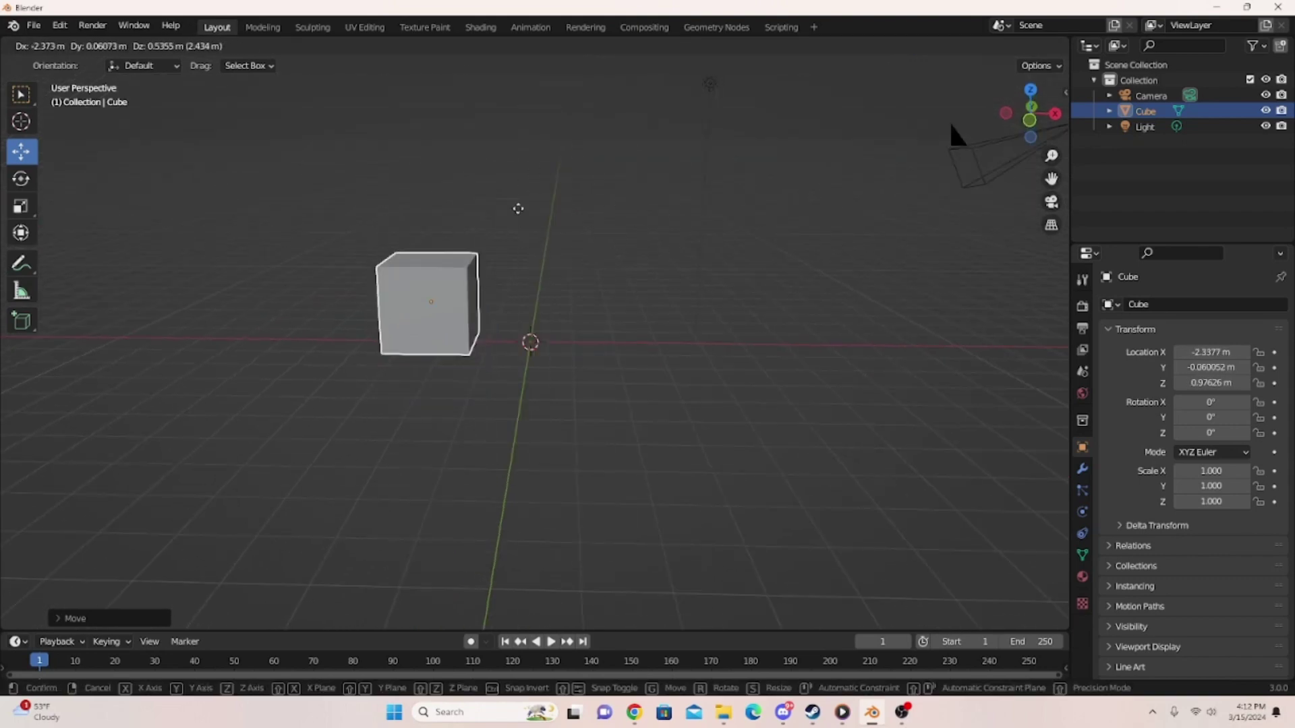
{"action": "key", "text": "Escape"}
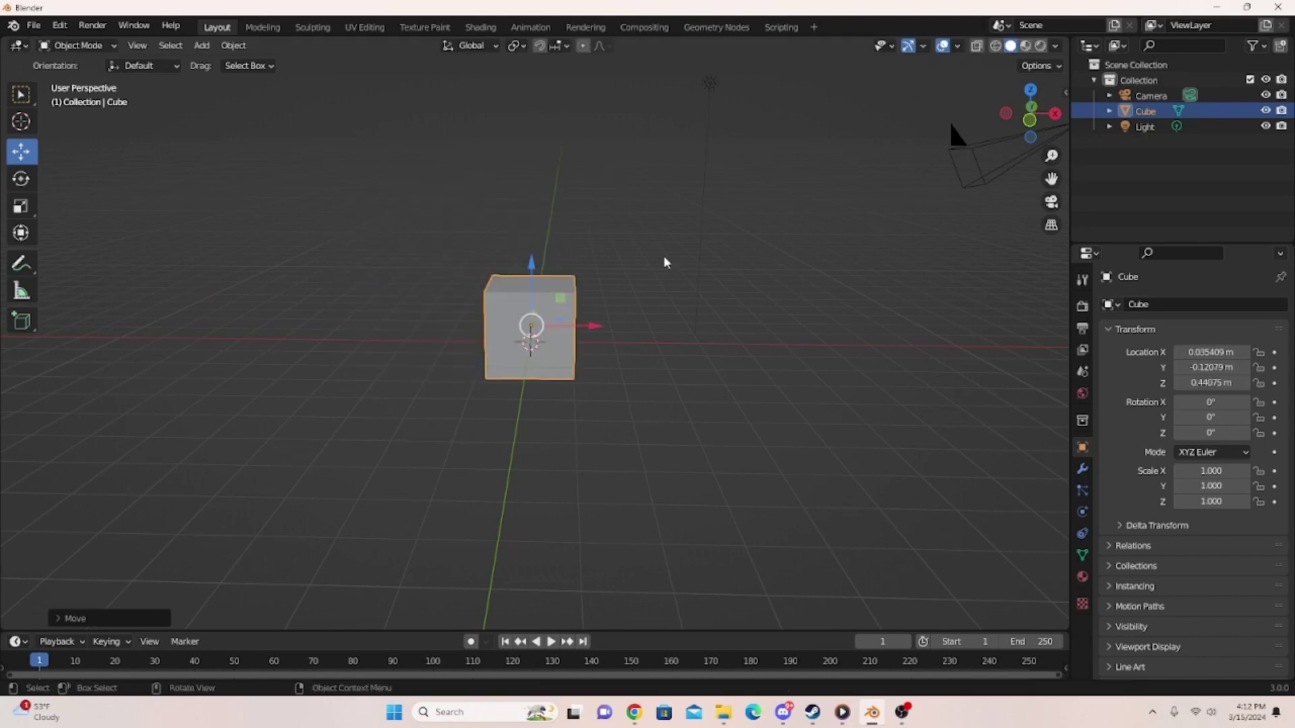
{"action": "middle_click_drag", "start_coordinate": [665, 256], "coordinate": [585, 298]}
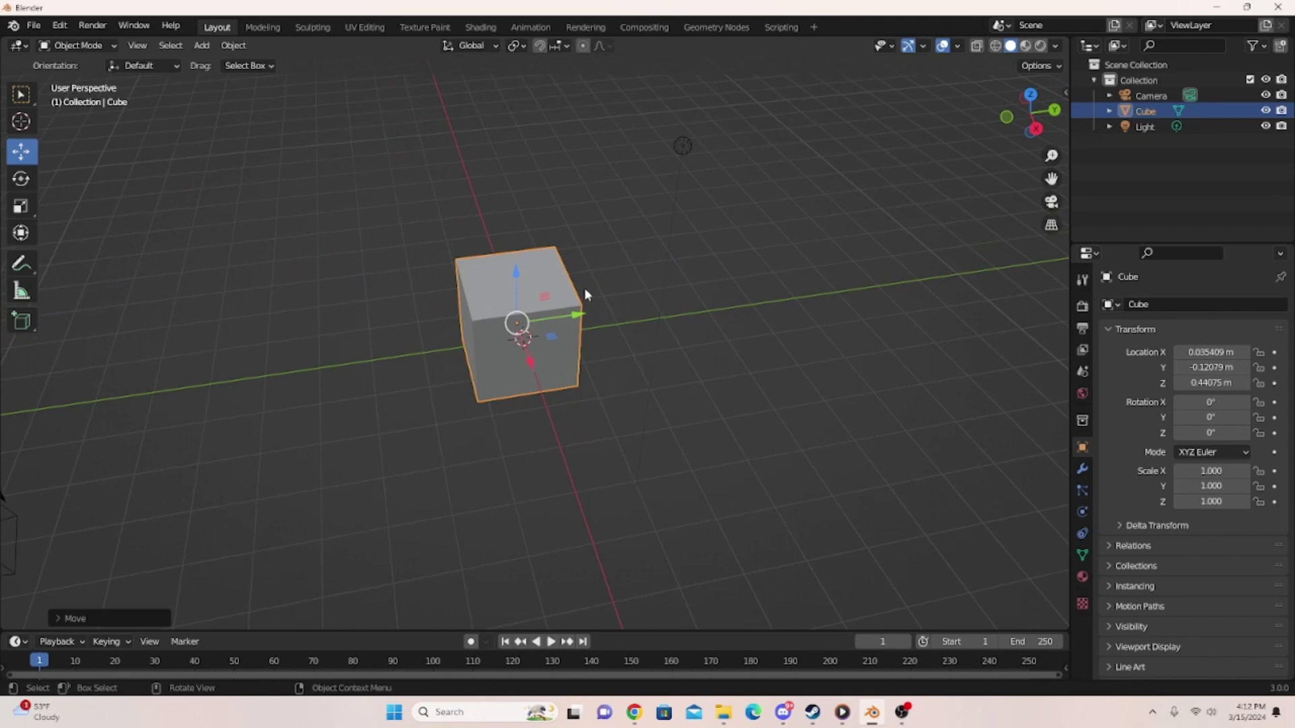
{"action": "key", "text": "g"}
{"action": "key", "text": "y"}
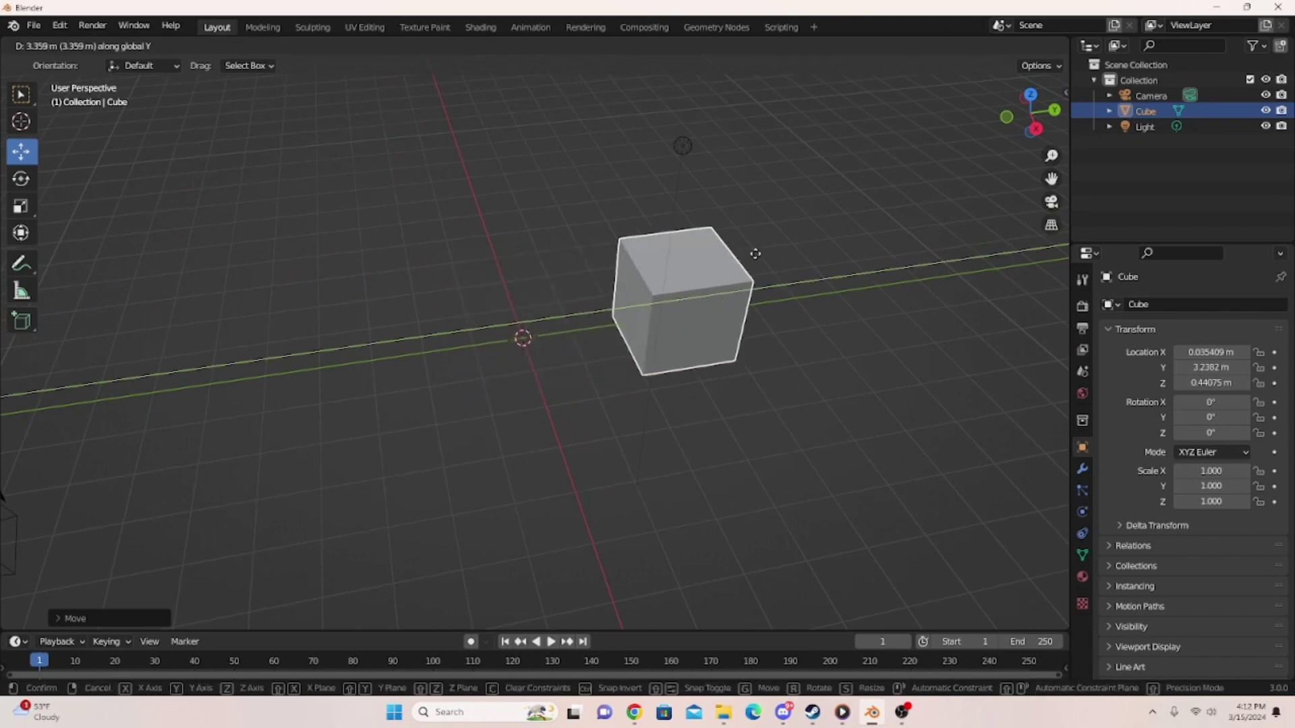
{"action": "left_click", "coordinate": [626, 319]}
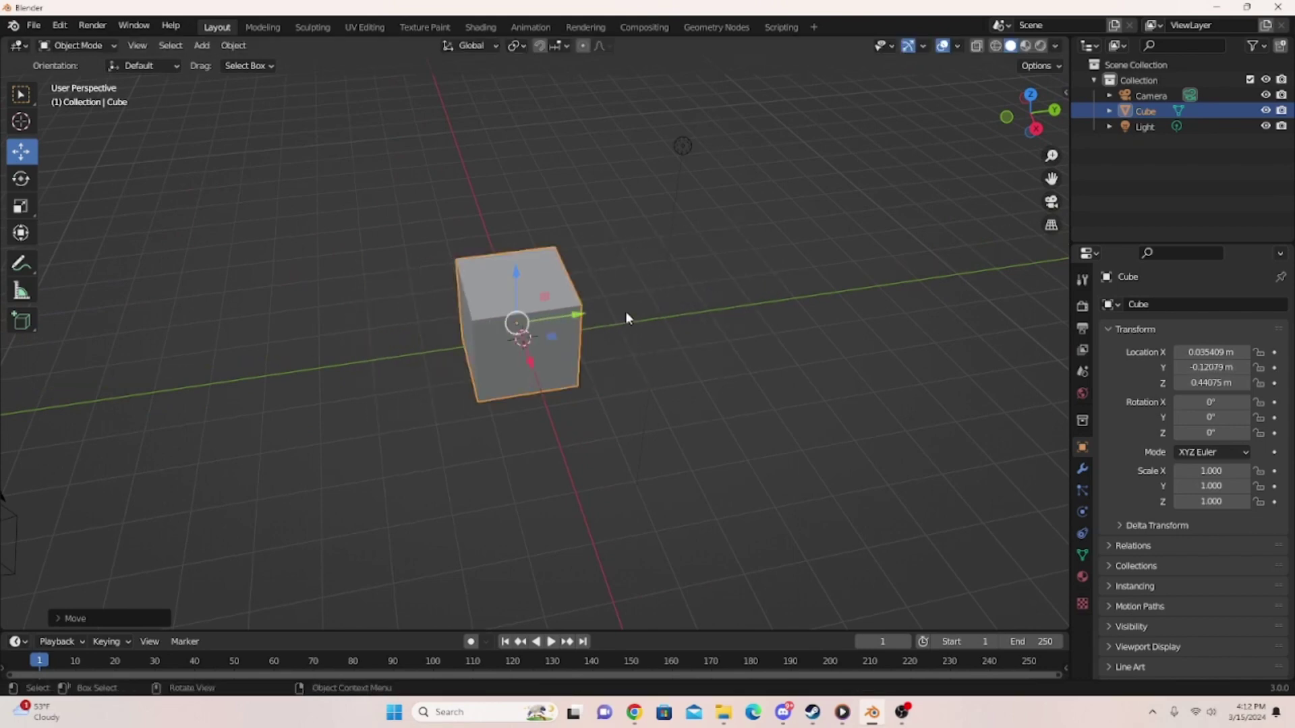
- Try moving the cube constrained to the global X axis and the global Z axis, cancelling each move
{"action": "key", "text": "g"}
{"action": "key", "text": "x"}
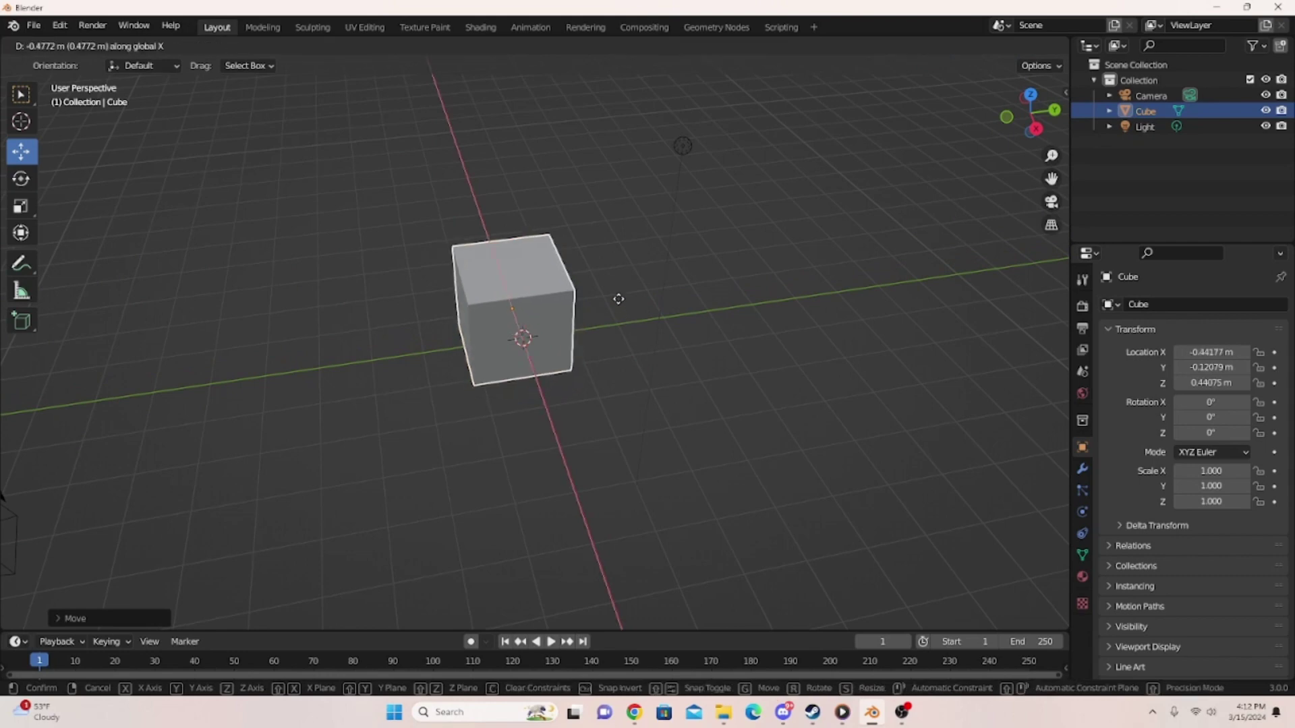
{"action": "left_click", "coordinate": [584, 353]}
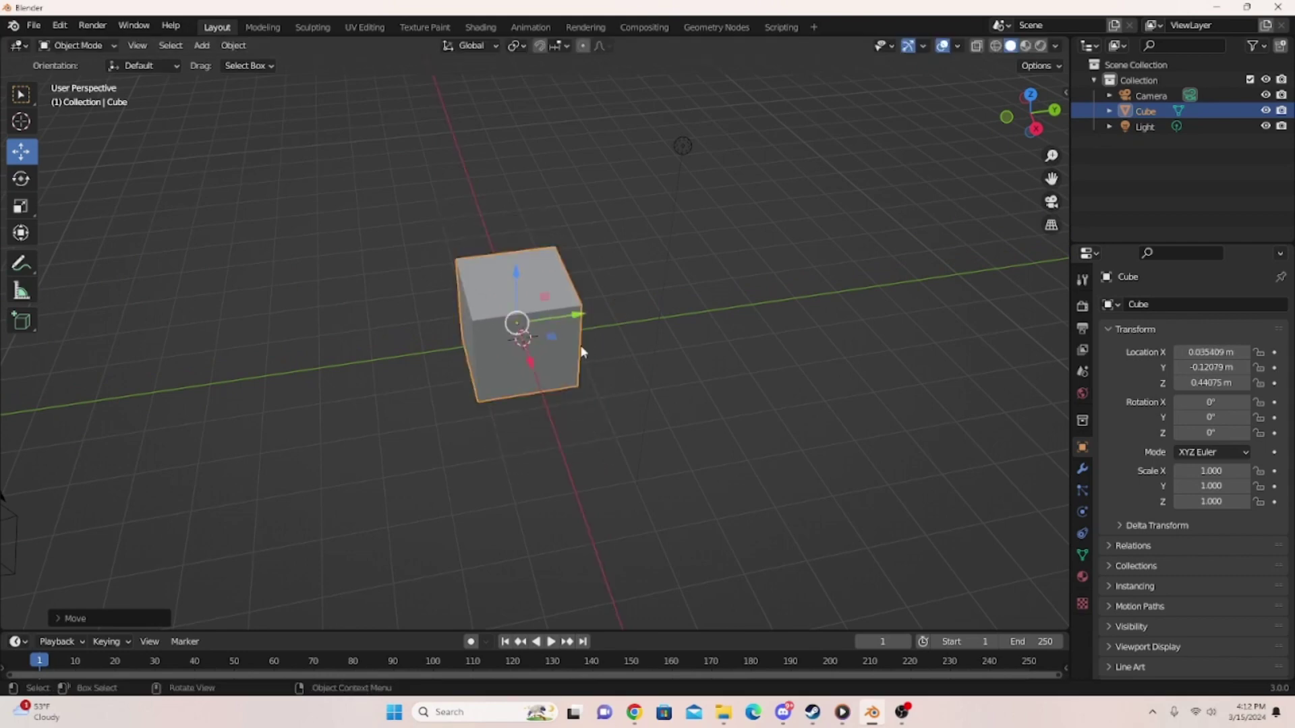
{"action": "key", "text": "g"}
{"action": "key", "text": "z"}
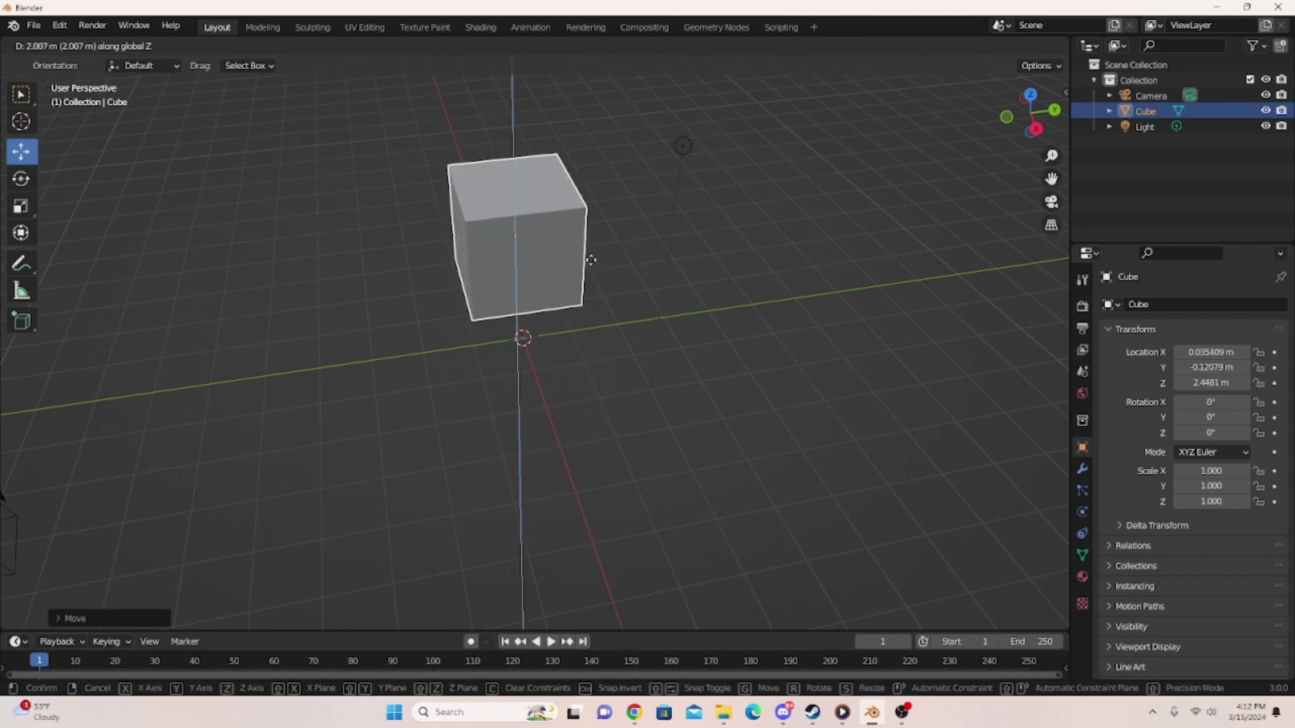
{"action": "left_click", "coordinate": [575, 318]}
{"action": "middle_click_drag", "start_coordinate": [551, 348], "coordinate": [659, 327]}
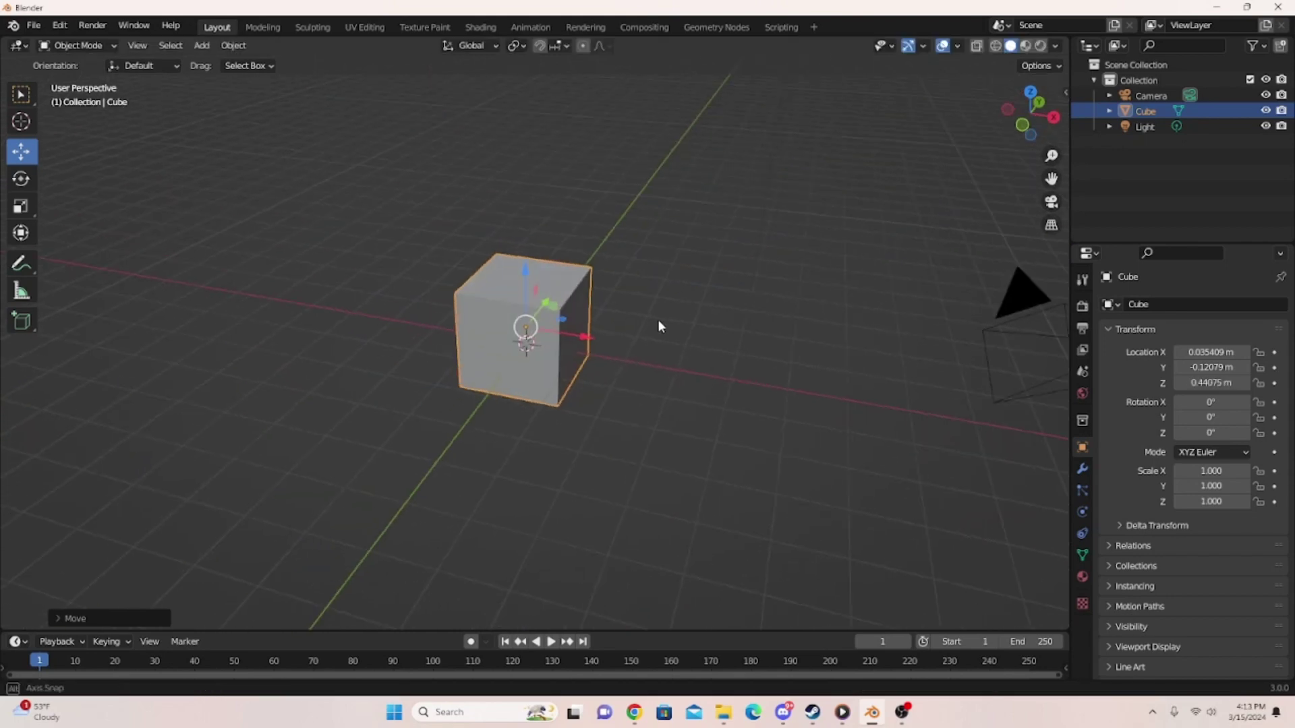
- Try rotating the cube about the Z and Y axes with the Rotate tool, cancelling each rotation
{"action": "left_click", "coordinate": [21, 179]}
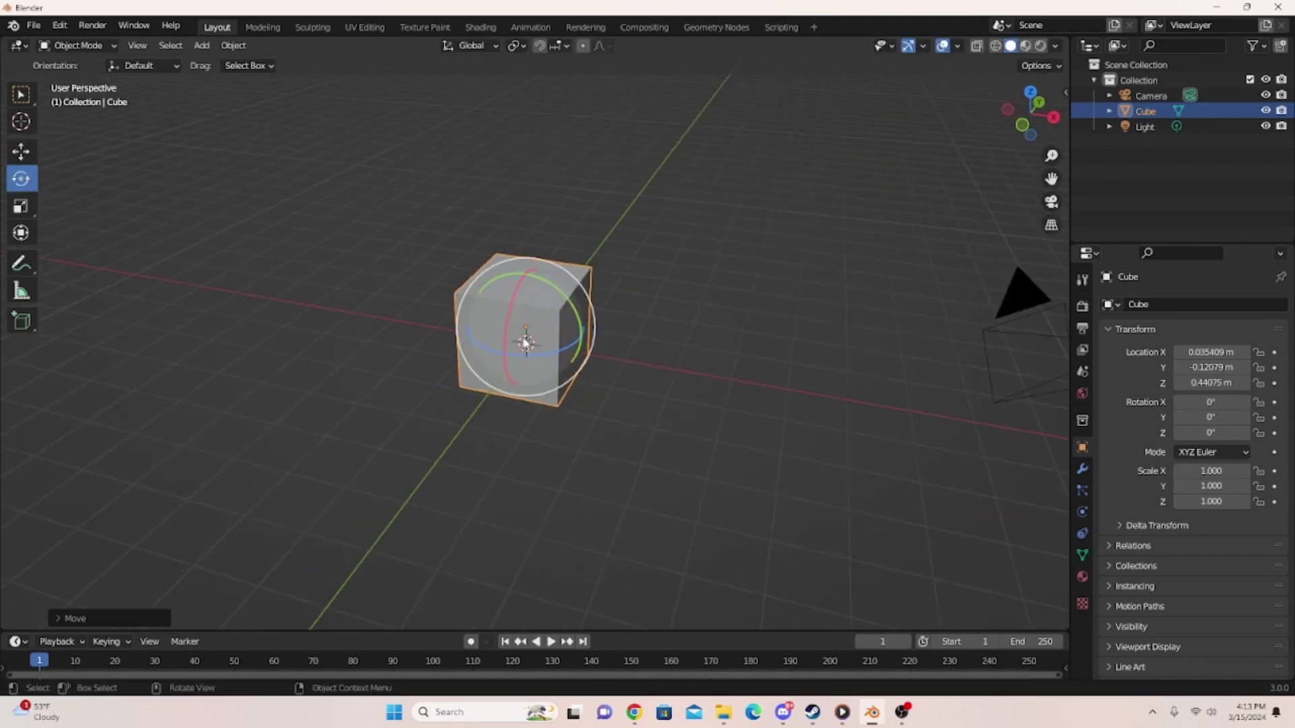
{"action": "left_click_drag", "start_coordinate": [520, 356], "coordinate": [548, 355]}
{"action": "right_click", "coordinate": [547, 356]}
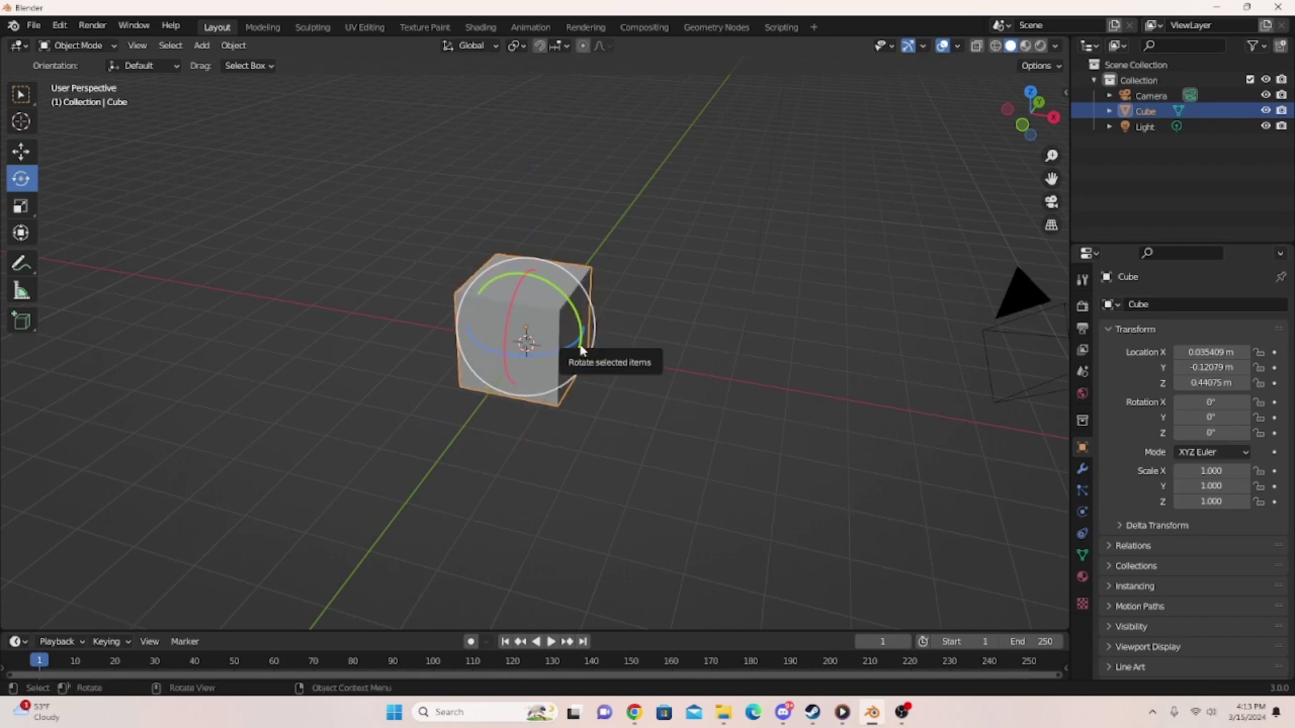
{"action": "left_click_drag", "start_coordinate": [581, 350], "coordinate": [605, 276]}
{"action": "right_click", "coordinate": [605, 277]}
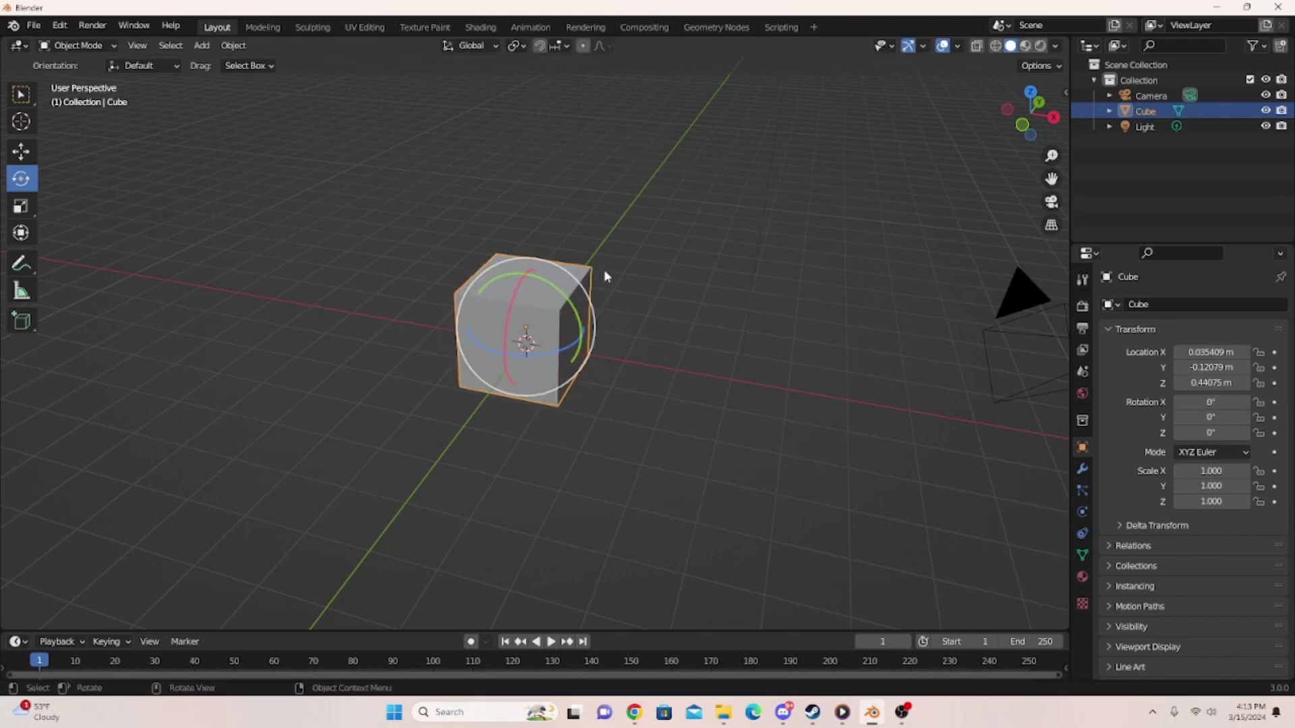
- Try rotating the cube constrained to the global Y axis and the global X axis, cancelling each rotation
{"action": "key", "text": "r"}
{"action": "key", "text": "y"}
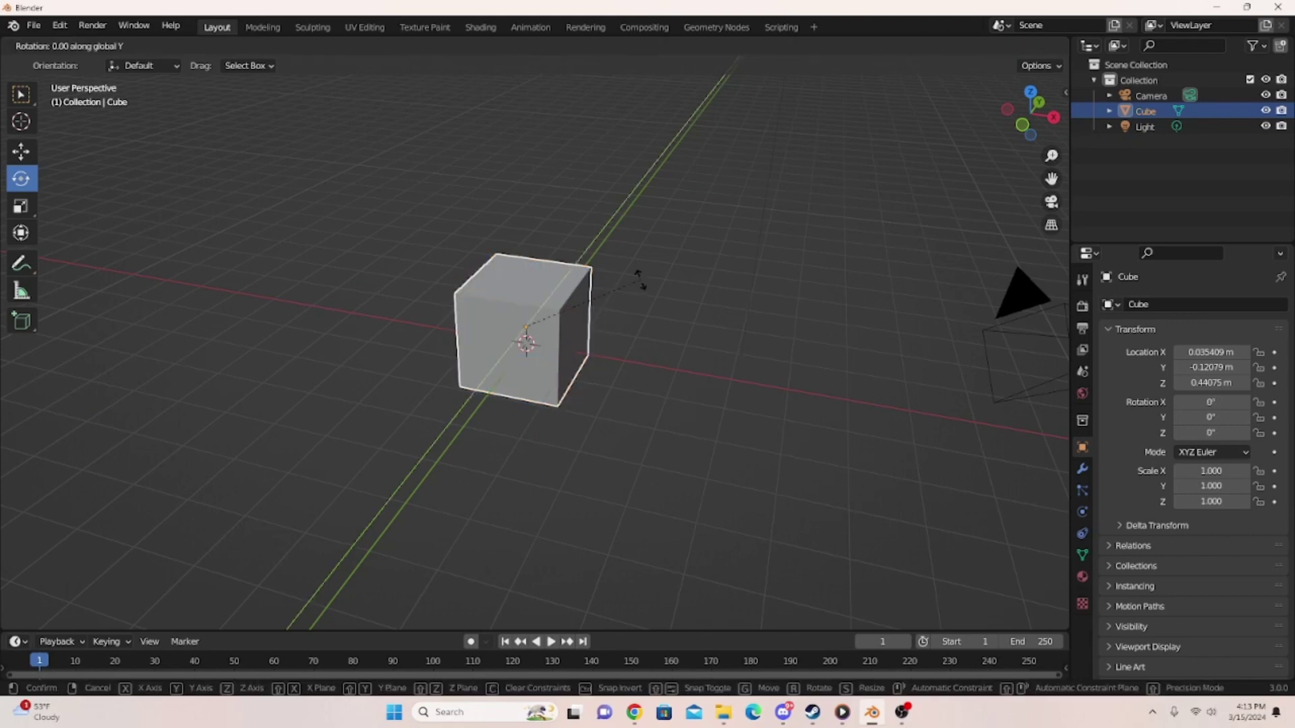
{"action": "right_click", "coordinate": [540, 472]}
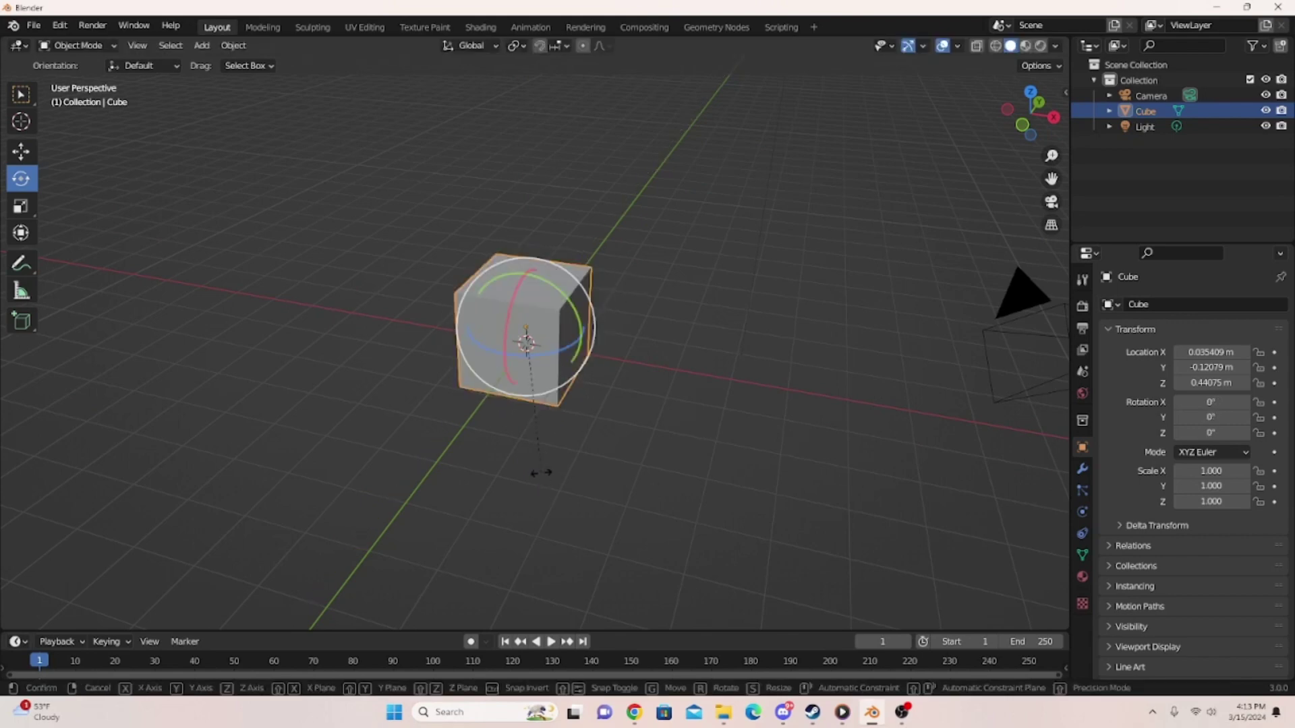
{"action": "key", "text": "r"}
{"action": "key", "text": "x"}
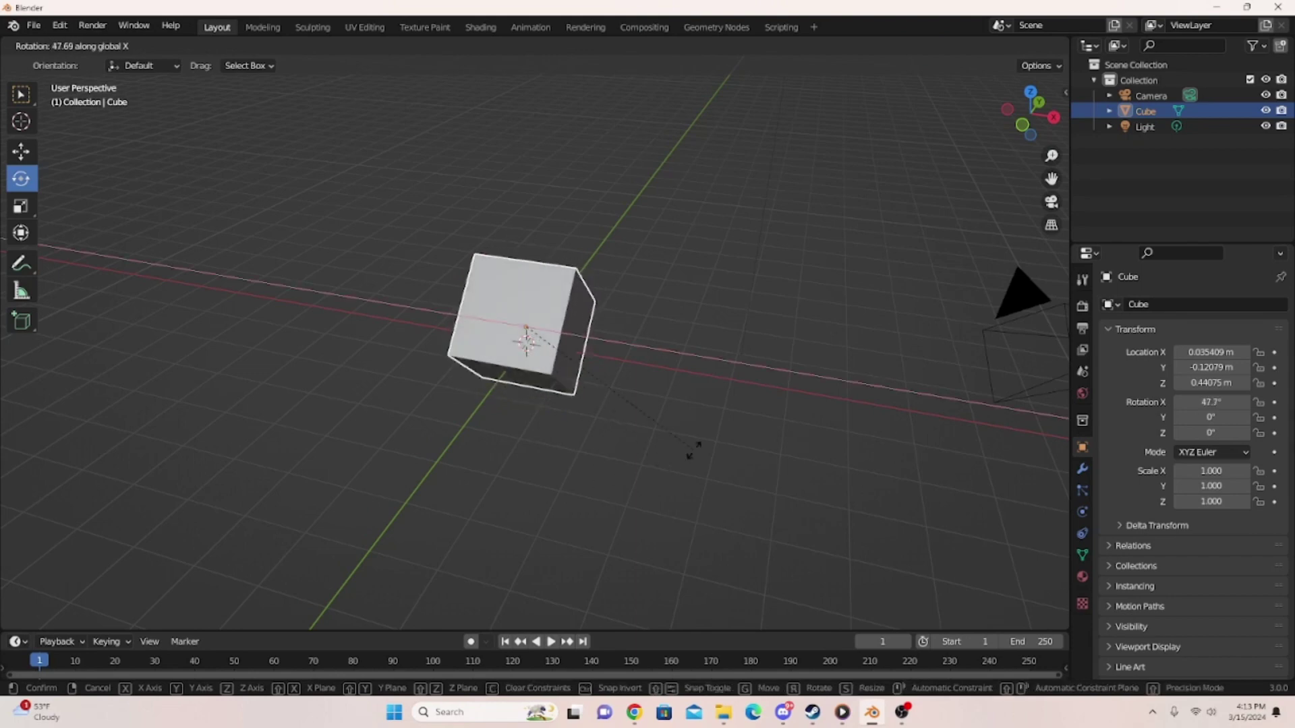
{"action": "right_click", "coordinate": [783, 281]}
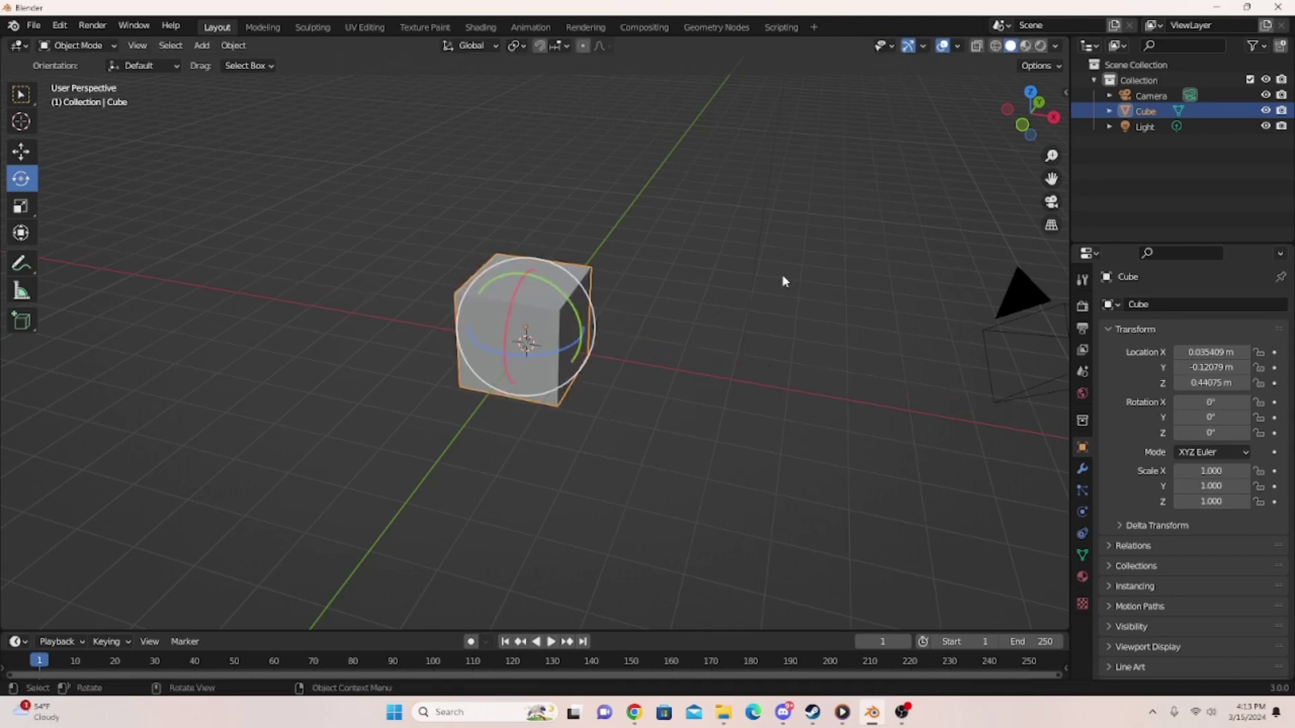
- Switch the viewport to wireframe shading and dismiss the object context menu without choosing anything
{"action": "key", "text": "z"}
{"action": "left_click", "coordinate": [590, 349]}
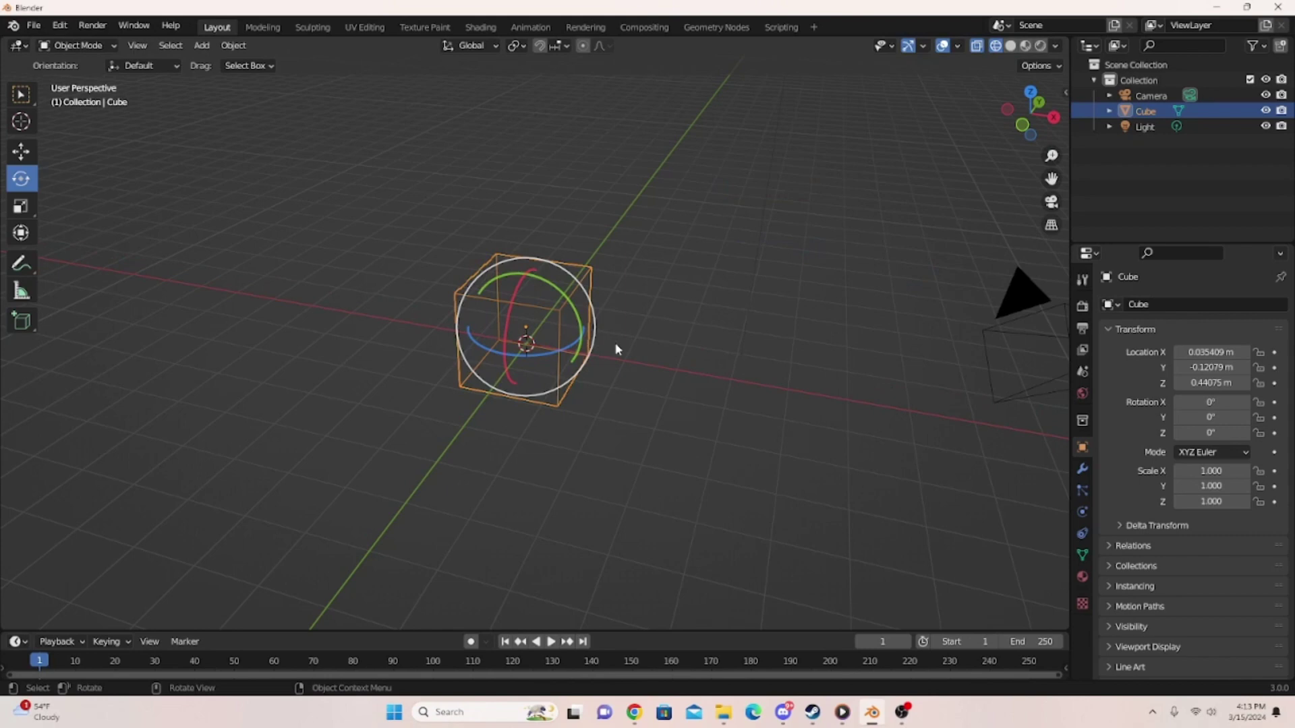
{"action": "right_click", "coordinate": [647, 327]}
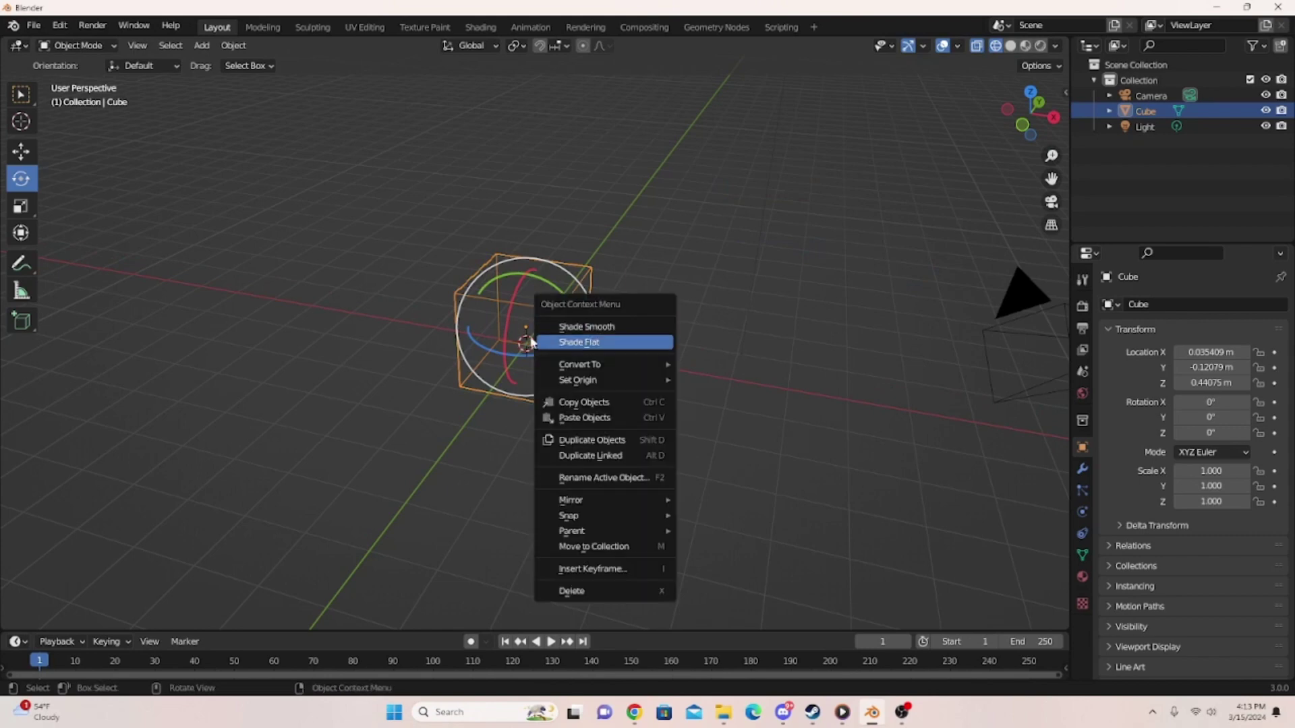
{"action": "left_click", "coordinate": [457, 247]}
- Undo the cube's earlier moves along the Y and Z axes
{"action": "key", "text": "ctrl+z"}
{"action": "key", "text": "ctrl+z"}
{"action": "key", "text": "ctrl+z"}
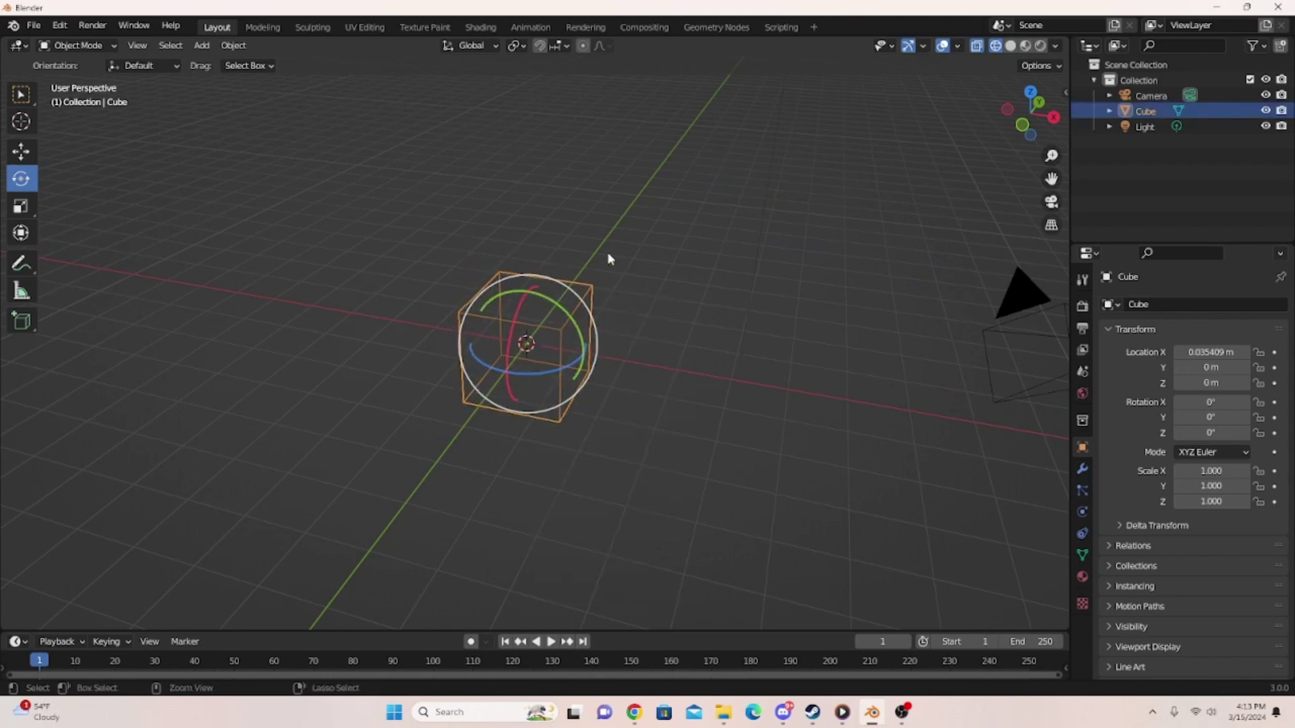
- Toggle the viewport between solid and wireframe shading, ending in solid shading
{"action": "middle_click_drag", "start_coordinate": [743, 225], "coordinate": [853, 151]}
{"action": "left_click", "coordinate": [1011, 45]}
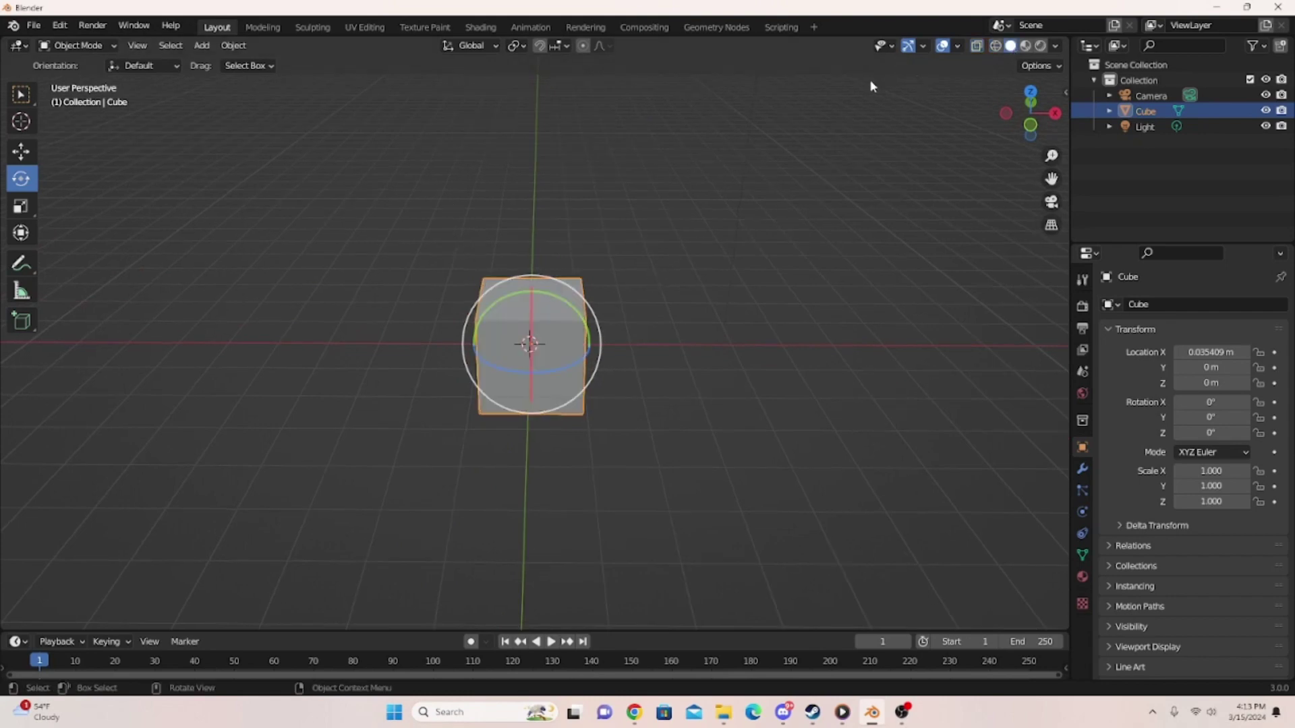
{"action": "left_click", "coordinate": [996, 46]}
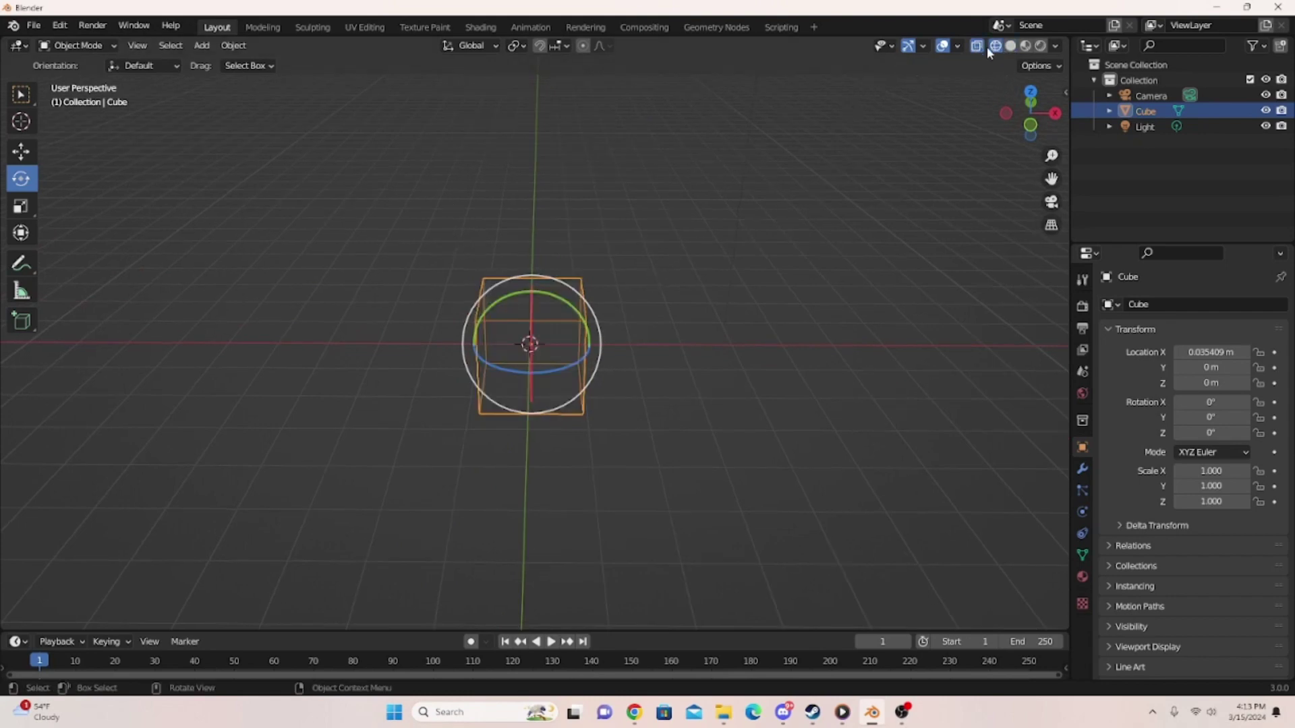
{"action": "left_click", "coordinate": [1011, 45]}
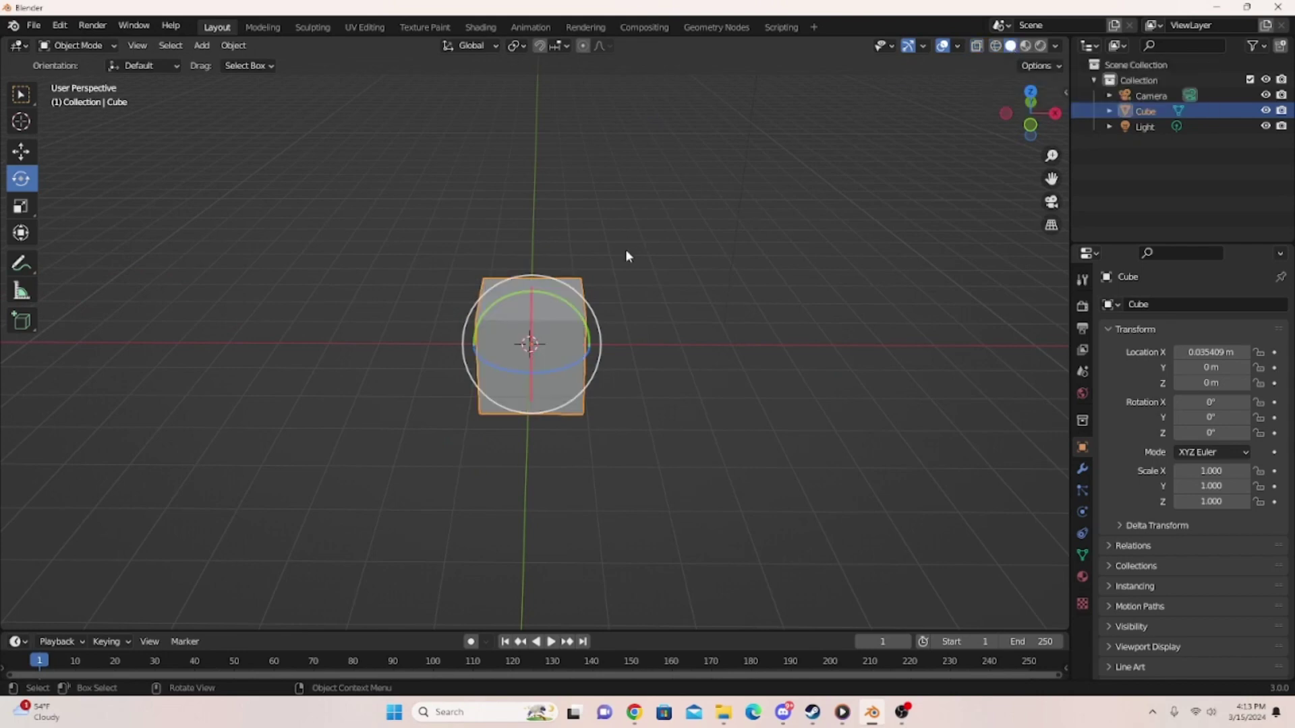
- Try rotating the cube about the global Z axis and freely in trackball style, cancelling each rotation
{"action": "mouse_move", "coordinate": [626, 255]}
{"action": "middle_mouse_down"}
{"action": "mouse_move", "coordinate": [552, 262]}
{"action": "mouse_move", "coordinate": [661, 251]}
{"action": "mouse_move", "coordinate": [645, 250]}
{"action": "middle_mouse_up"}
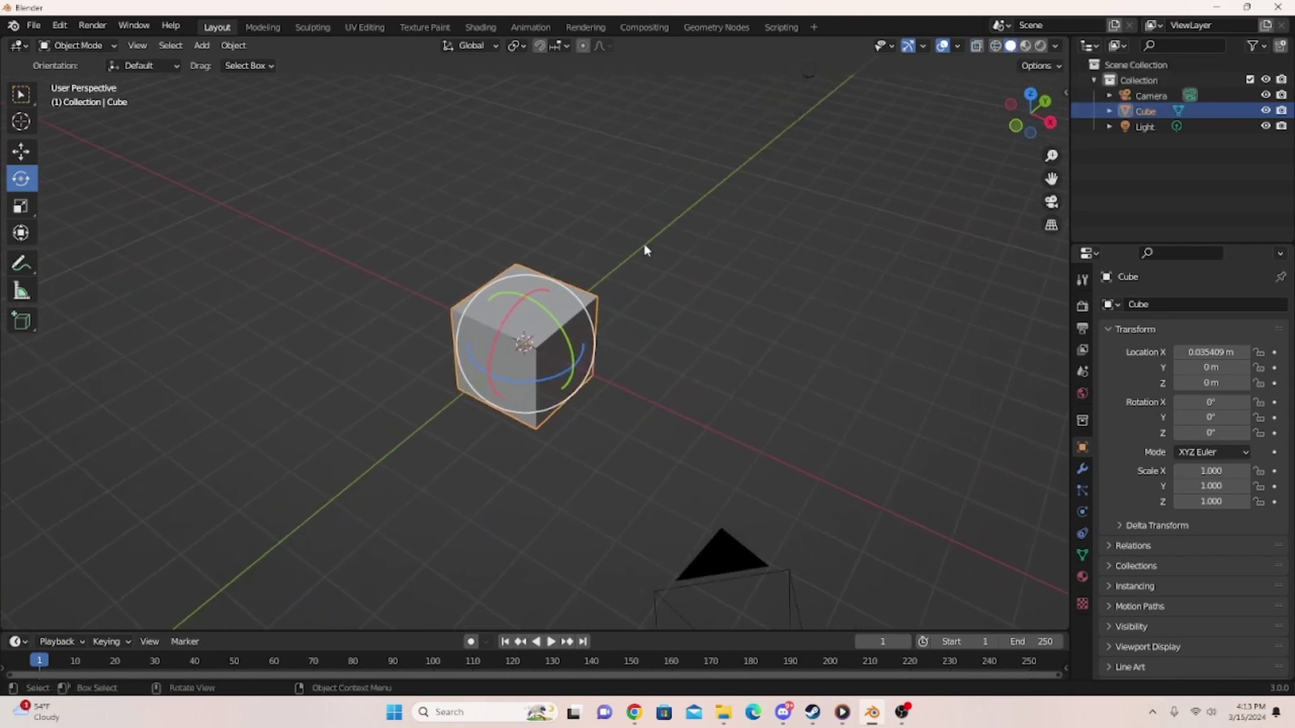
{"action": "key", "text": "r"}
{"action": "key", "text": "z"}
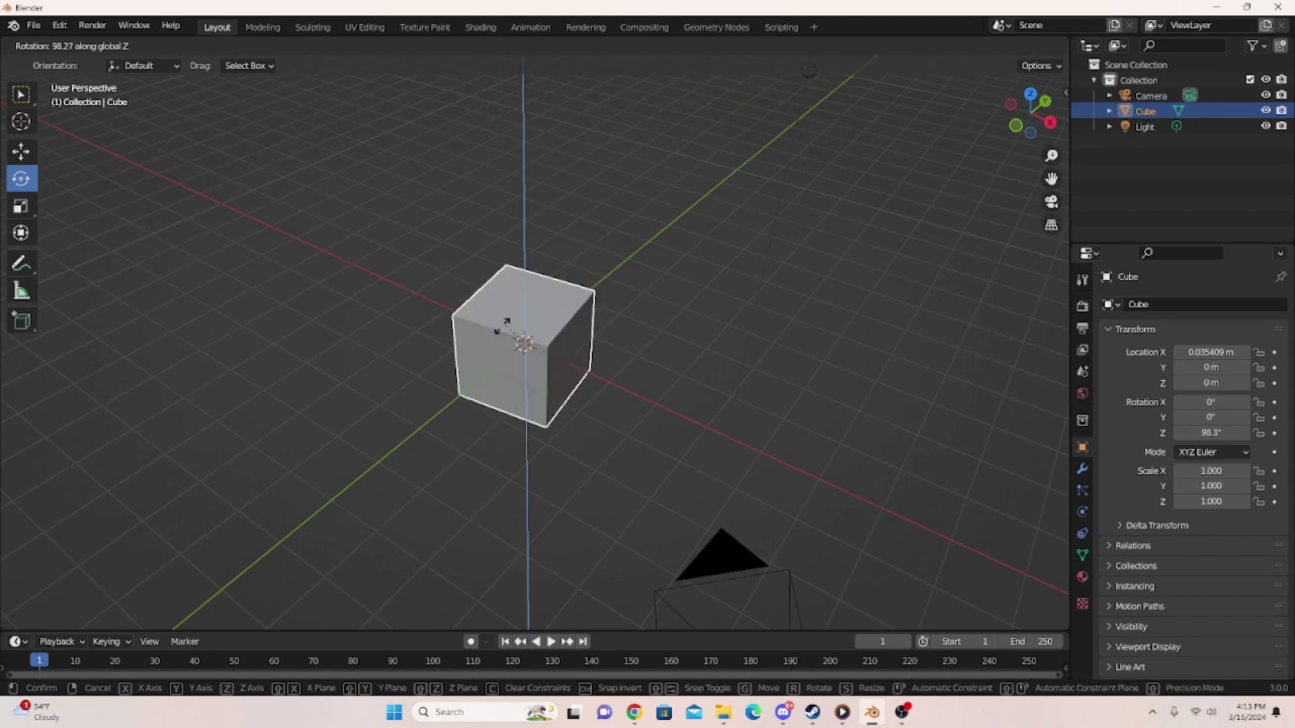
{"action": "key", "text": "Escape"}
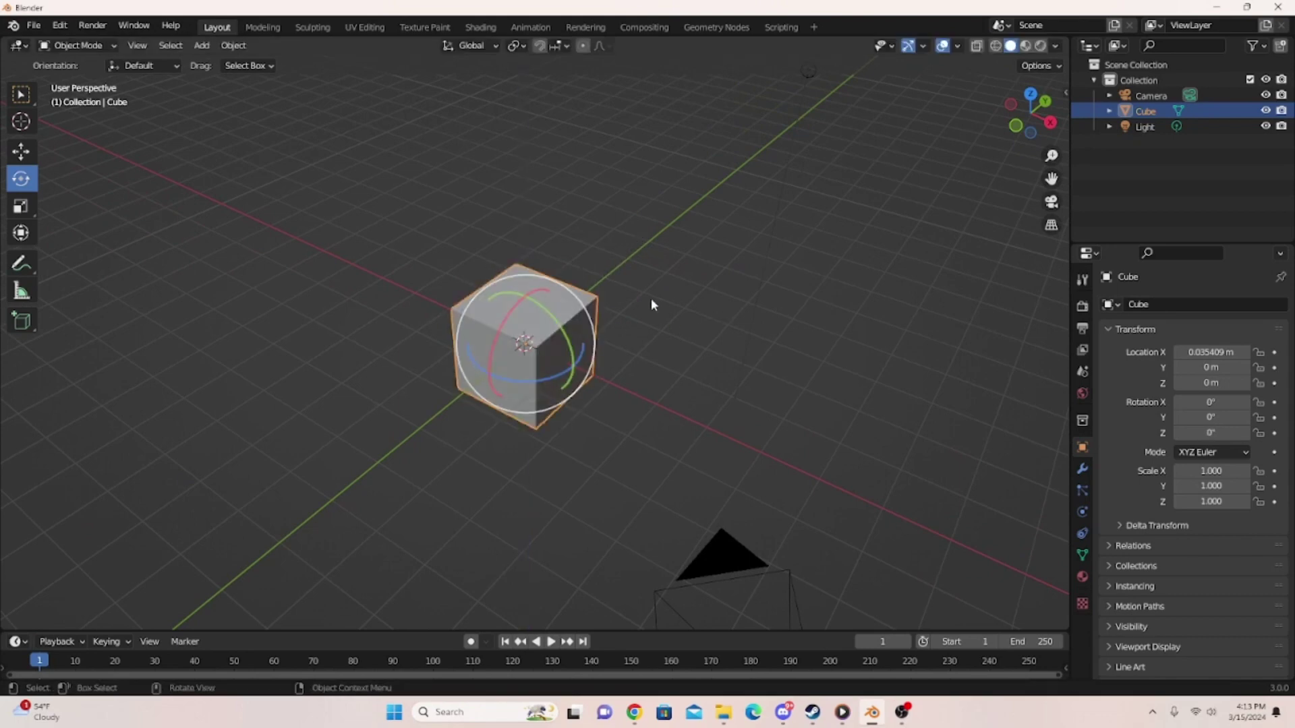
{"action": "key", "text": "r"}
{"action": "key", "text": "r"}
{"action": "key", "text": "Escape"}
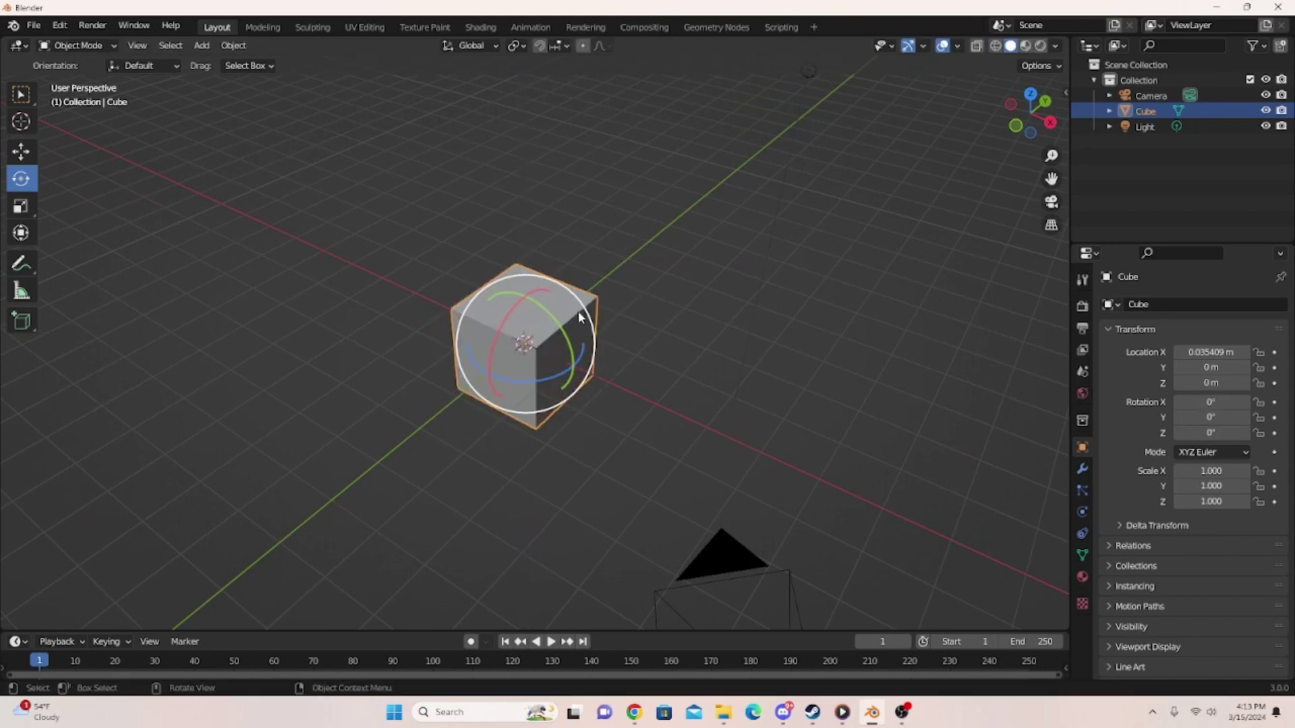
- Try rotating the cube about the global Y axis and the global X axis, cancelling both rotations
{"action": "key", "text": "r"}
{"action": "key", "text": "y"}
{"action": "key", "text": "Escape"}
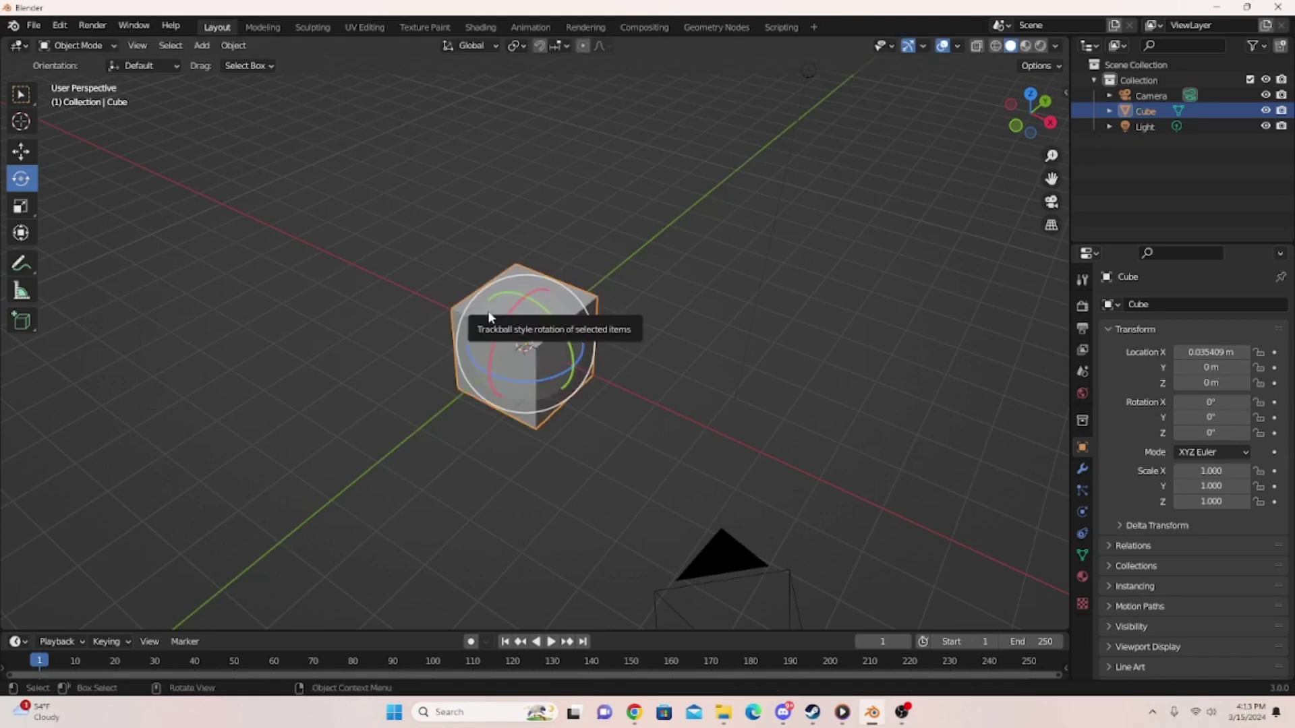
{"action": "key", "text": "r"}
{"action": "key", "text": "x"}
{"action": "key", "text": "Escape"}
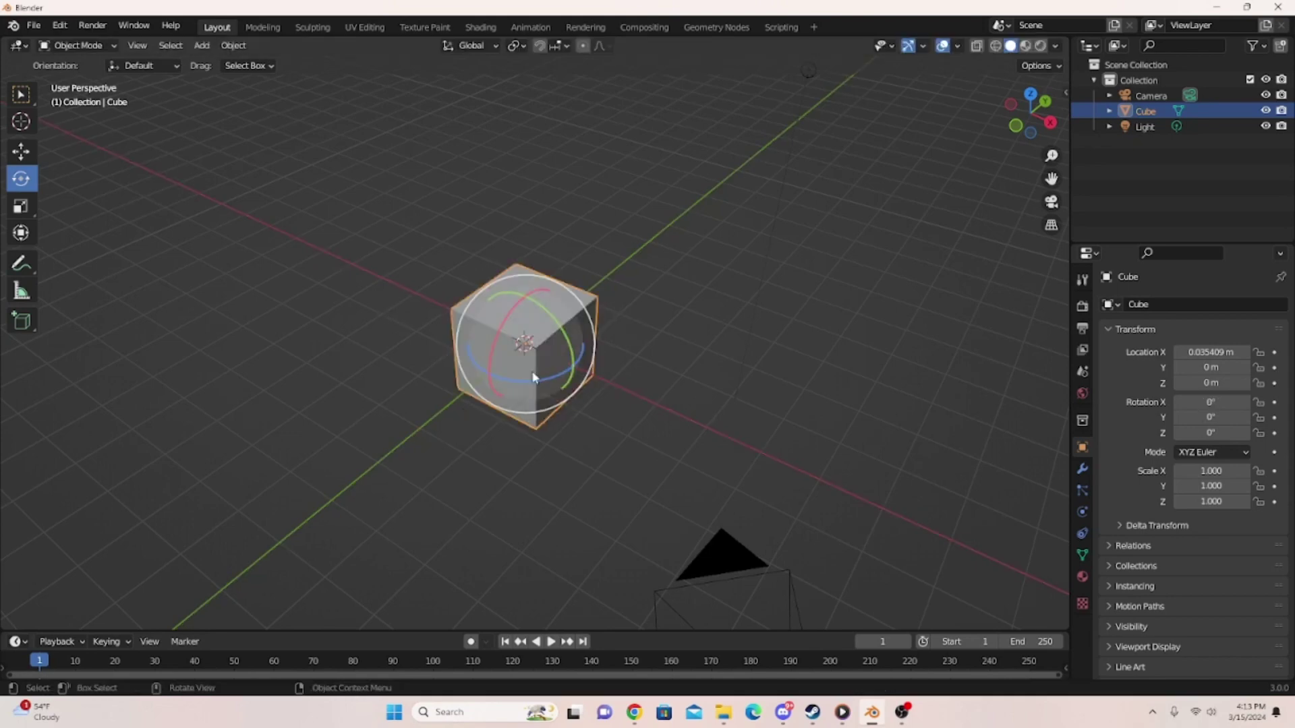
- Stretch the cube with the Scale tool to about X 1.73, Y 2.92, Z 2.17, and undo all three scalings
{"action": "left_click", "coordinate": [21, 207]}
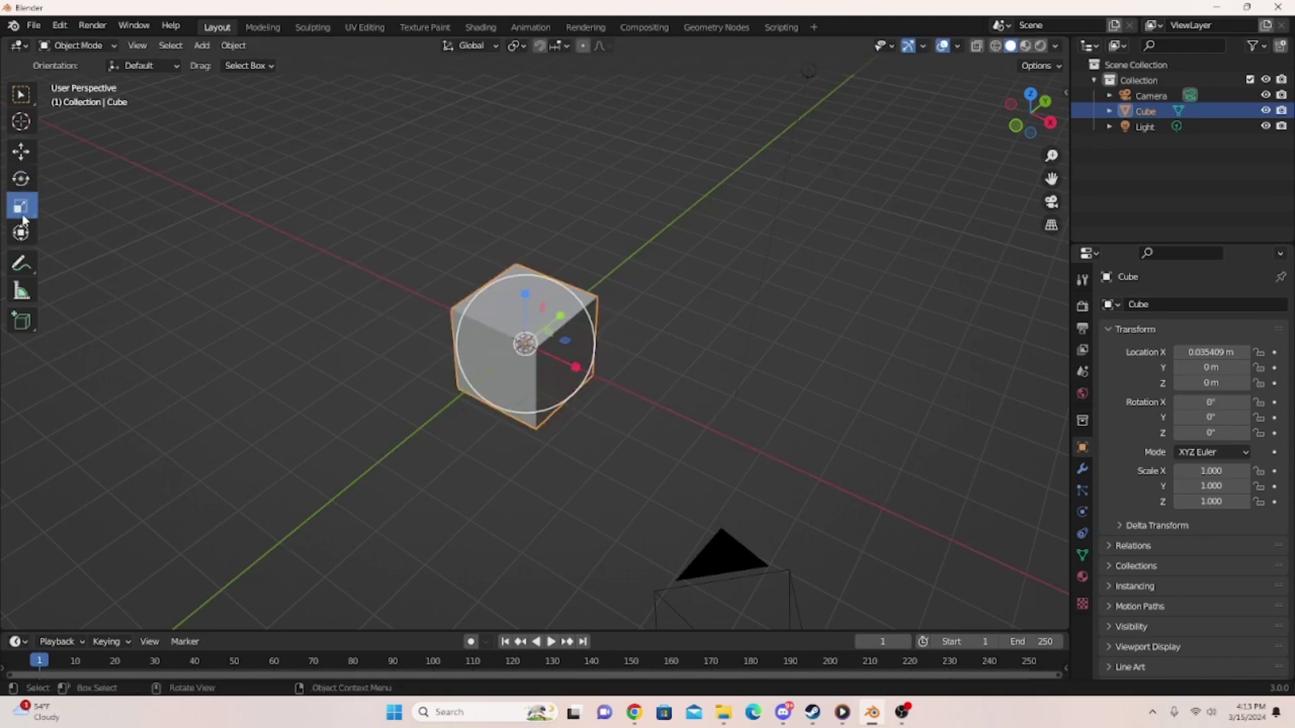
{"action": "left_click_drag", "start_coordinate": [581, 376], "coordinate": [619, 378]}
{"action": "left_click_drag", "start_coordinate": [559, 315], "coordinate": [613, 246]}
{"action": "left_click_drag", "start_coordinate": [526, 294], "coordinate": [545, 237]}
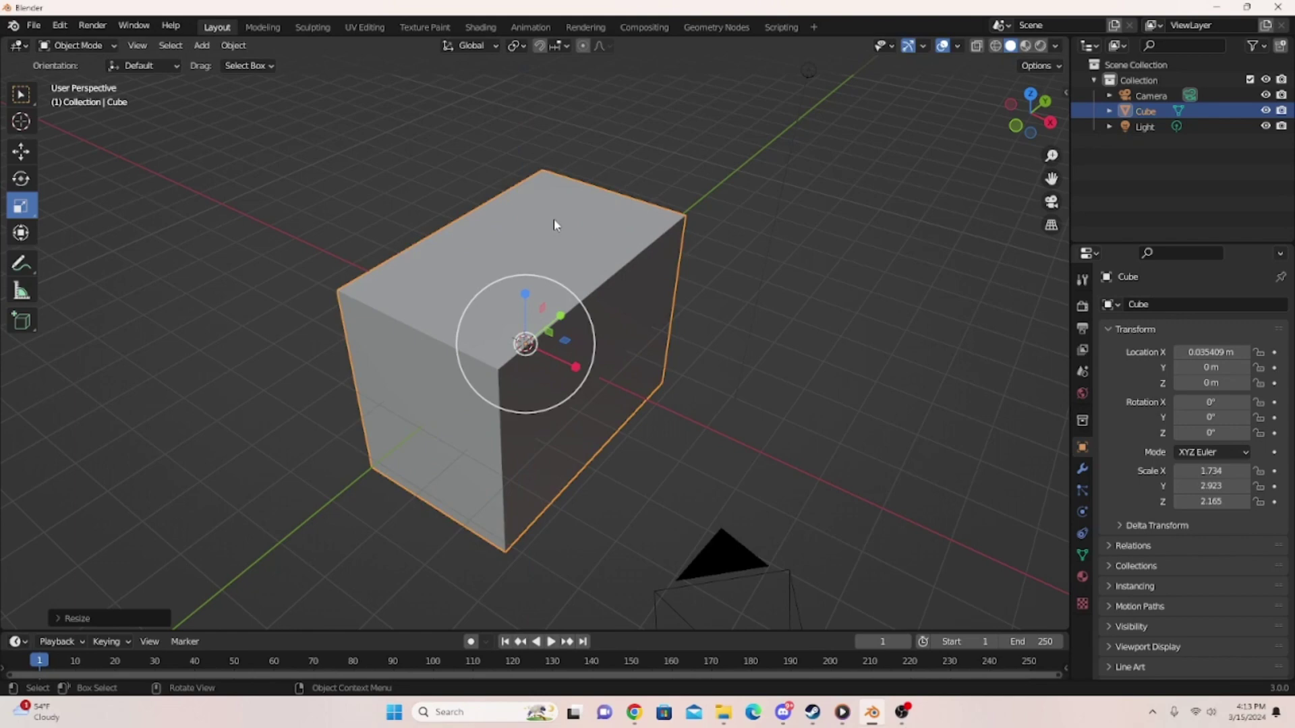
{"action": "key", "text": "ctrl+z"}
{"action": "key", "text": "ctrl+z"}
{"action": "key", "text": "ctrl+z"}
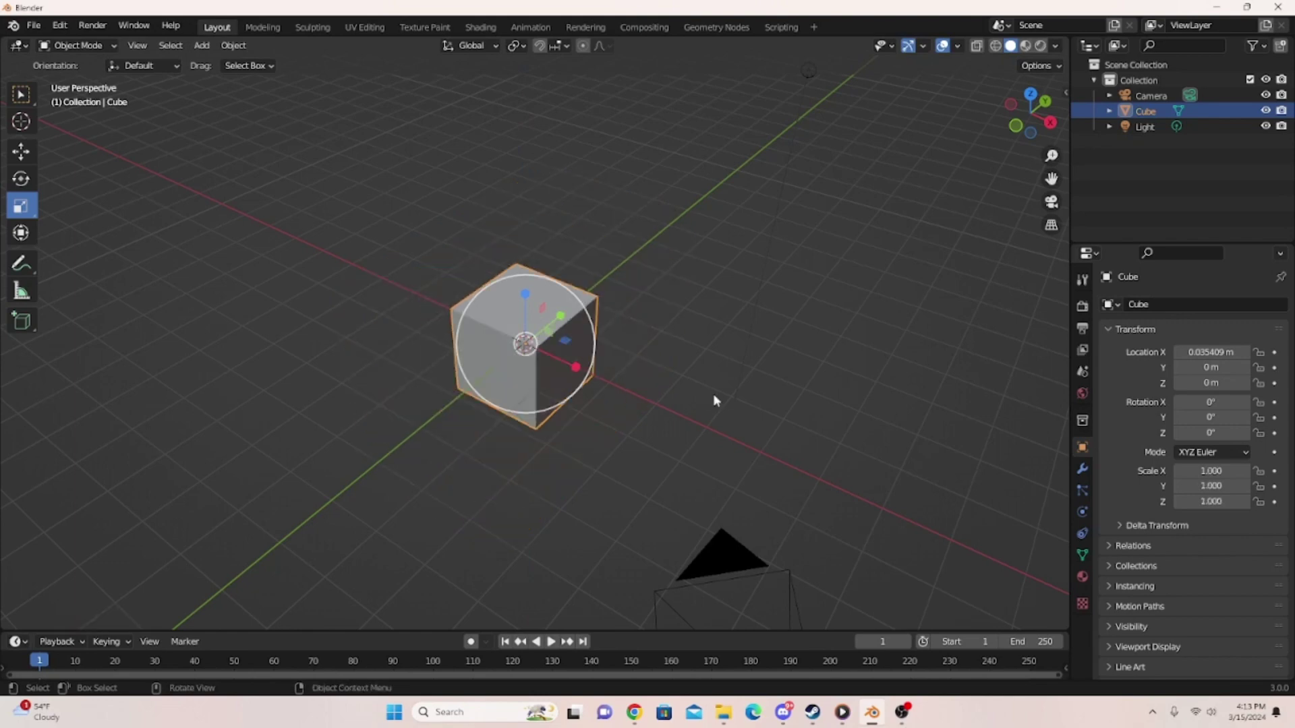
- Try scaling the cube uniformly to nearly three times its size twice, cancelling each scaling
{"action": "key", "text": "s"}
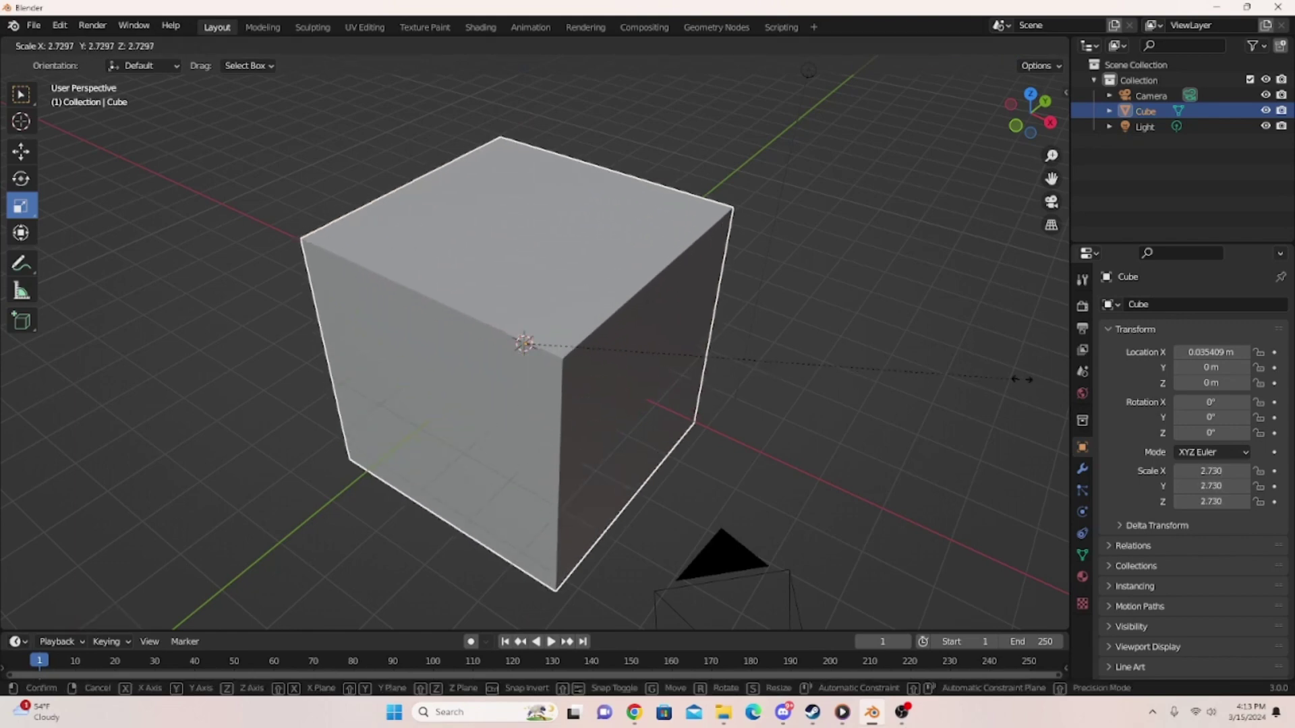
{"action": "key", "text": "Escape"}
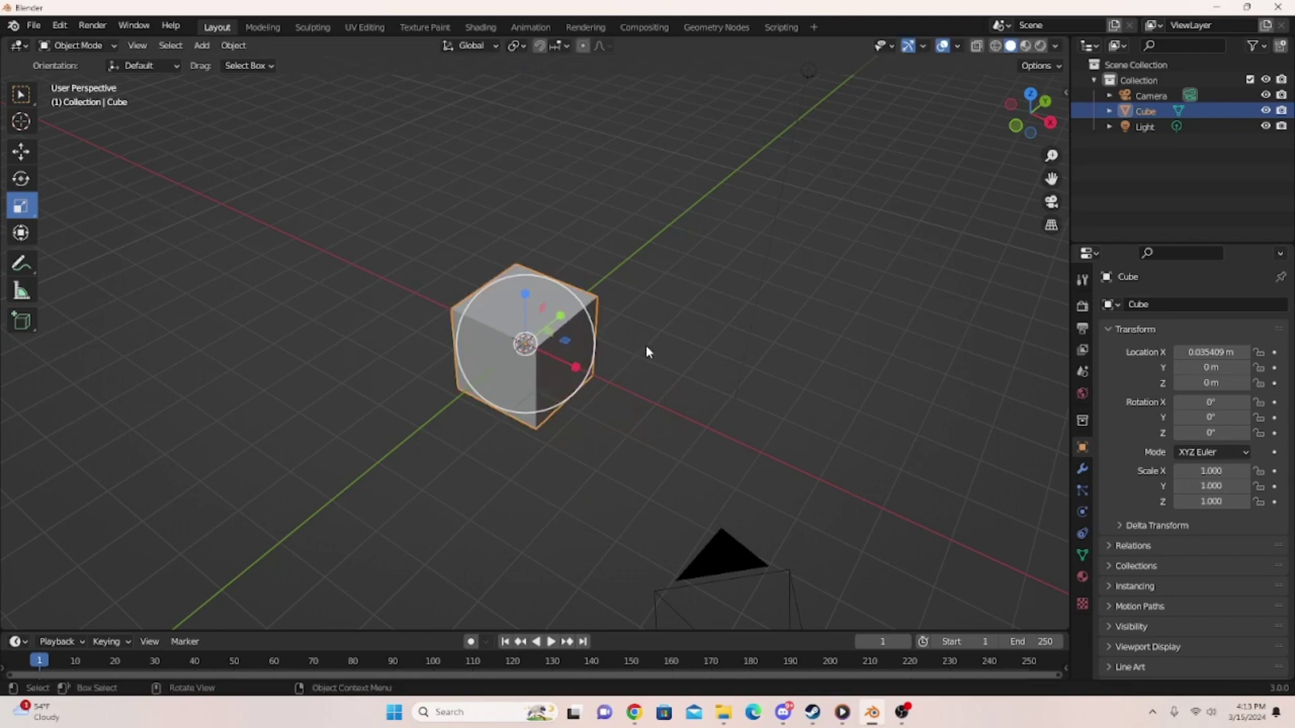
{"action": "key", "text": "s"}
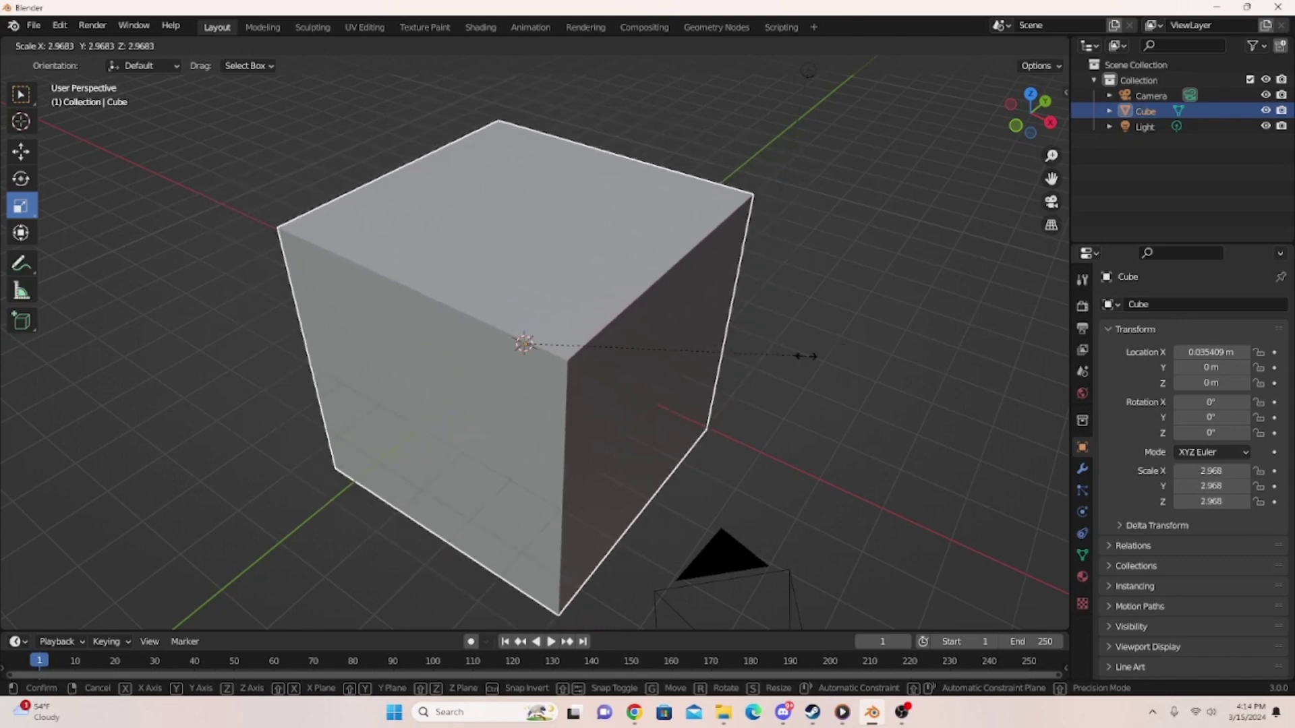
{"action": "key", "text": "Escape"}
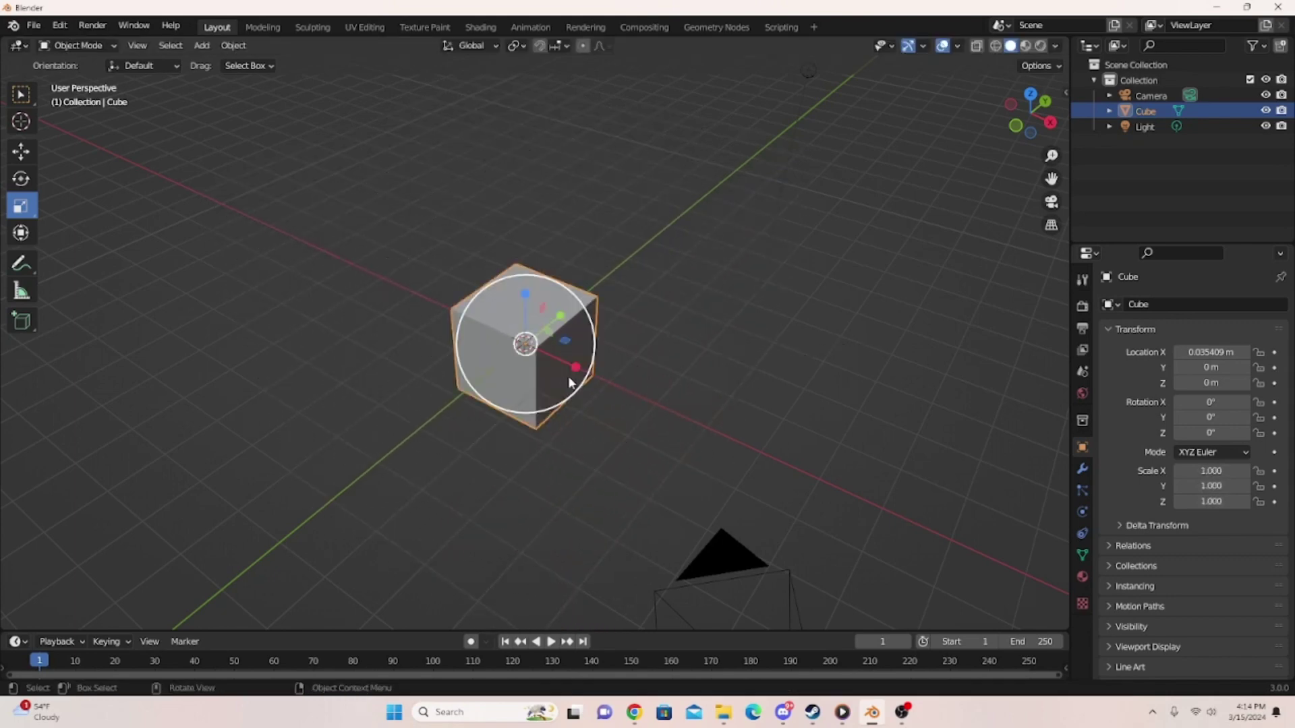
- Try scaling the cube constrained to the global Y, X and Z axes in turn, cancelling each scaling
{"action": "key", "text": "s"}
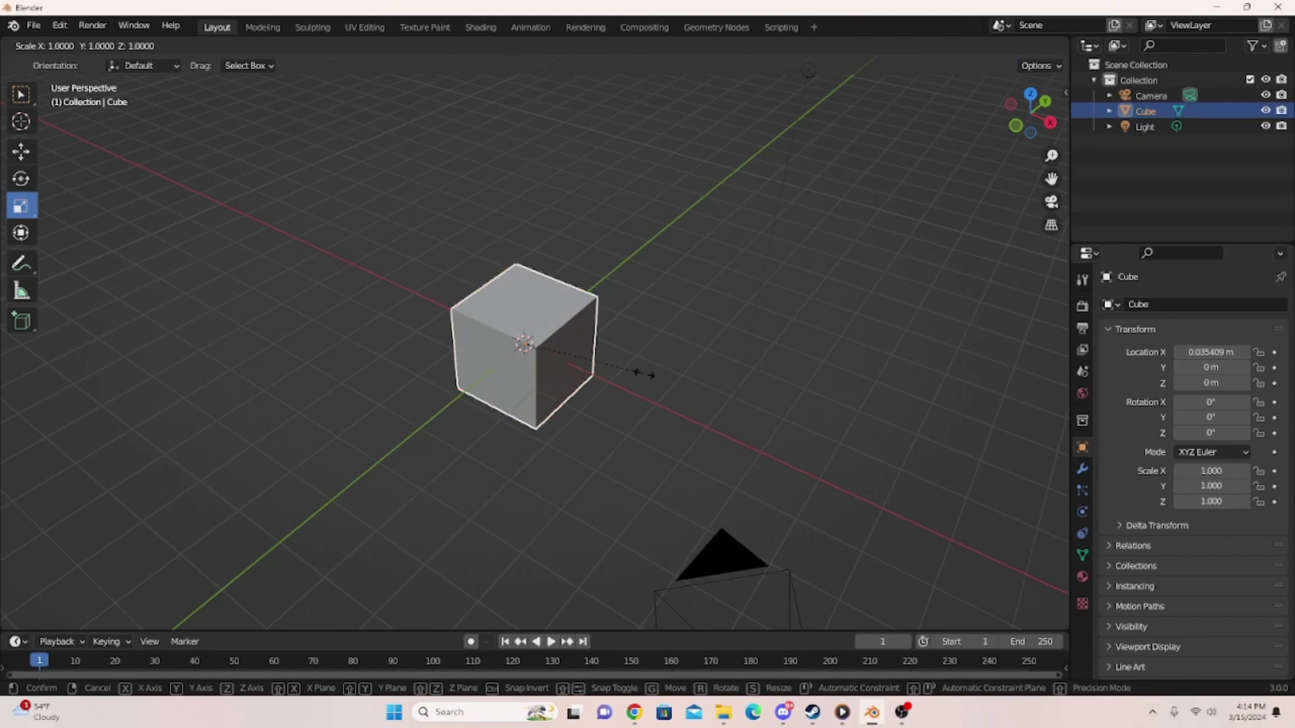
{"action": "key", "text": "y"}
{"action": "key", "text": "Escape"}
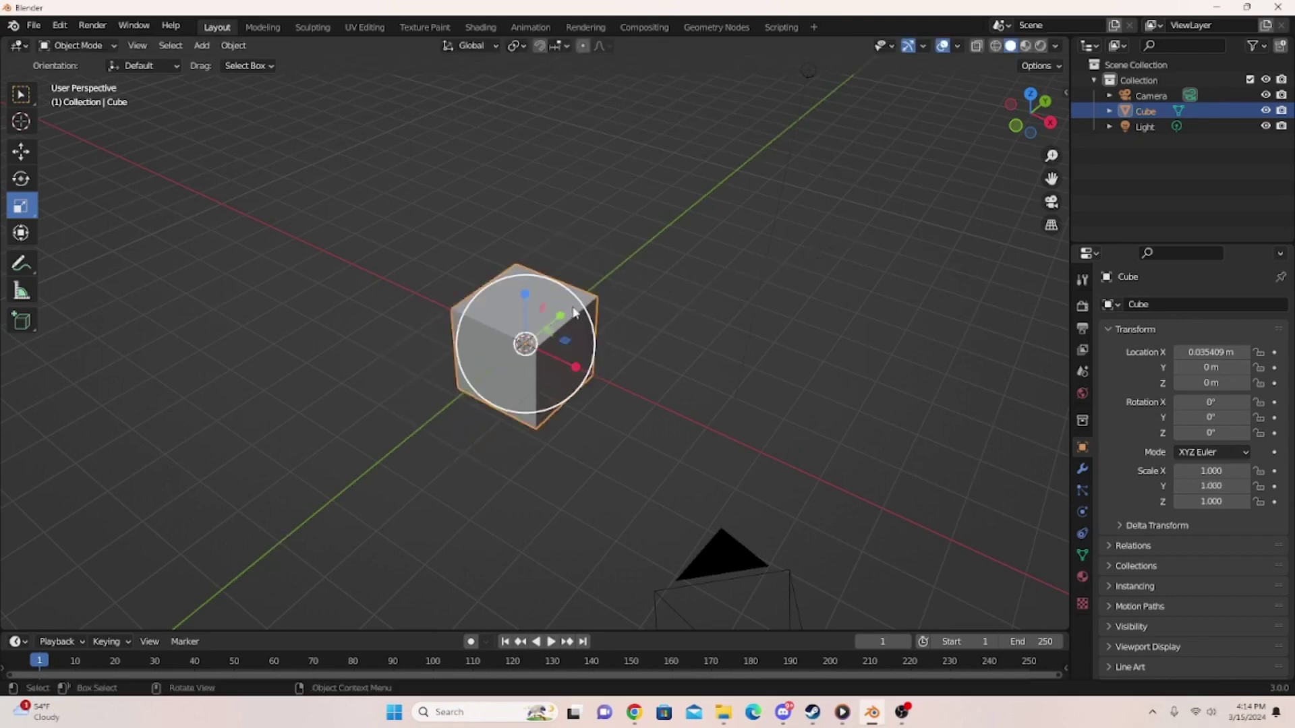
{"action": "left_click_drag", "start_coordinate": [577, 304], "coordinate": [636, 289]}
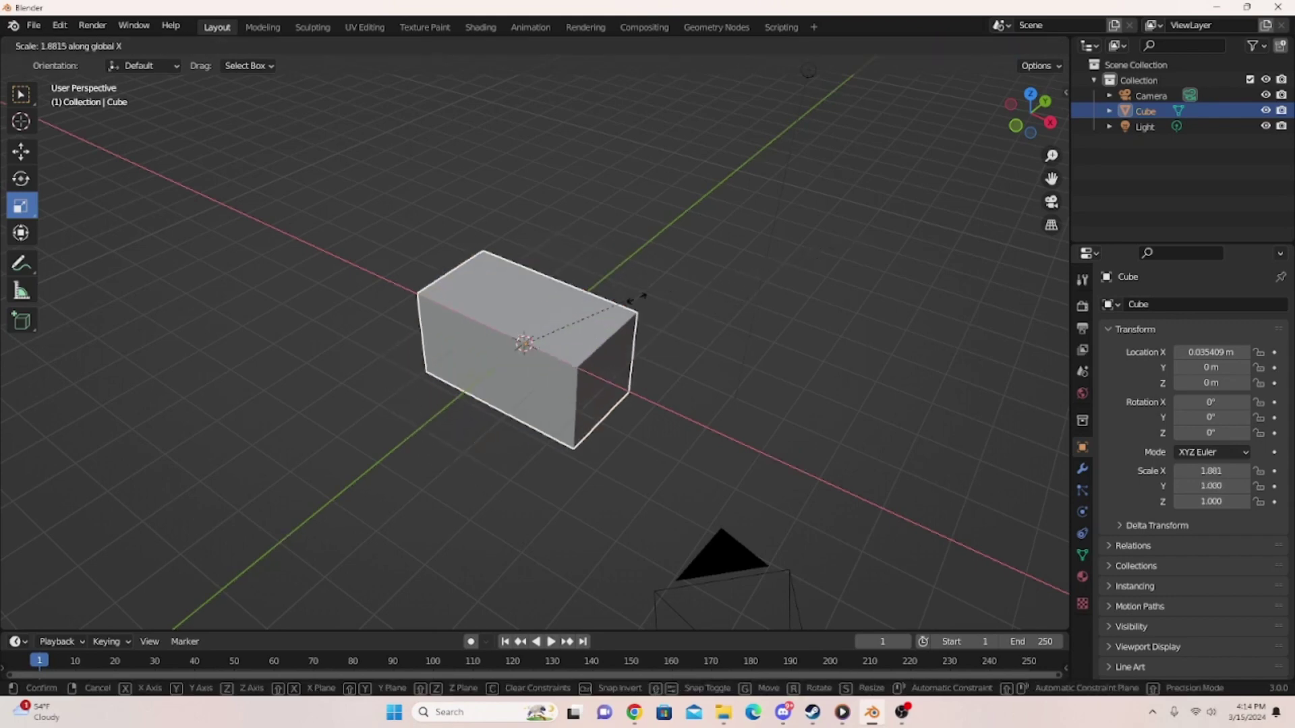
{"action": "key", "text": "Escape"}
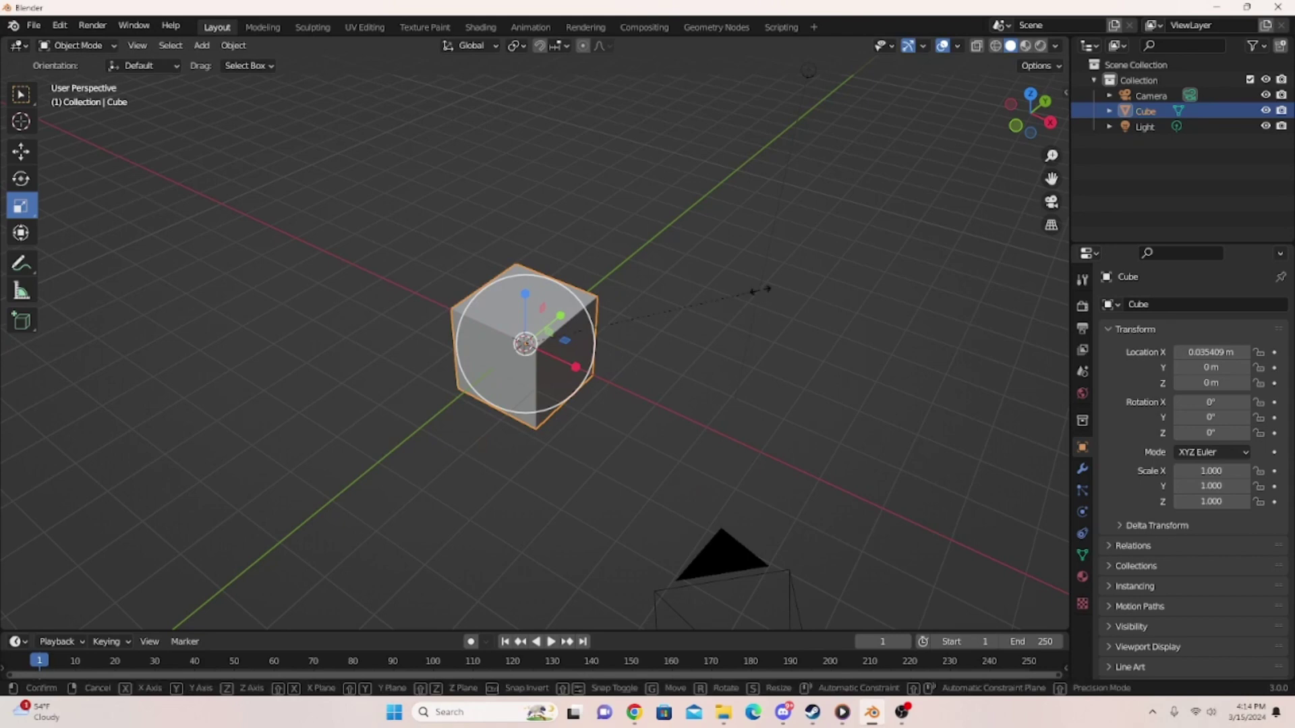
{"action": "key", "text": "s"}
{"action": "key", "text": "z"}
{"action": "key", "text": "Escape"}
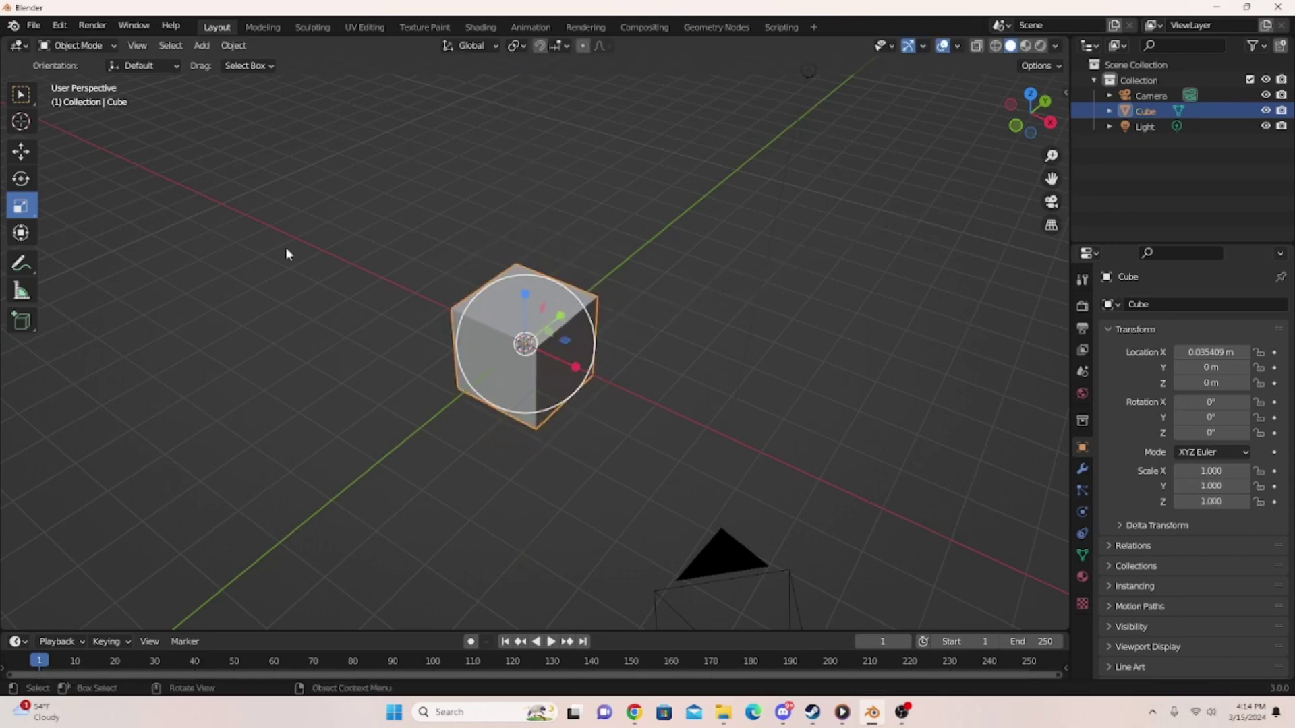
- Change to the Select Box tool and delete the cube from the scene
{"action": "key", "text": "w"}
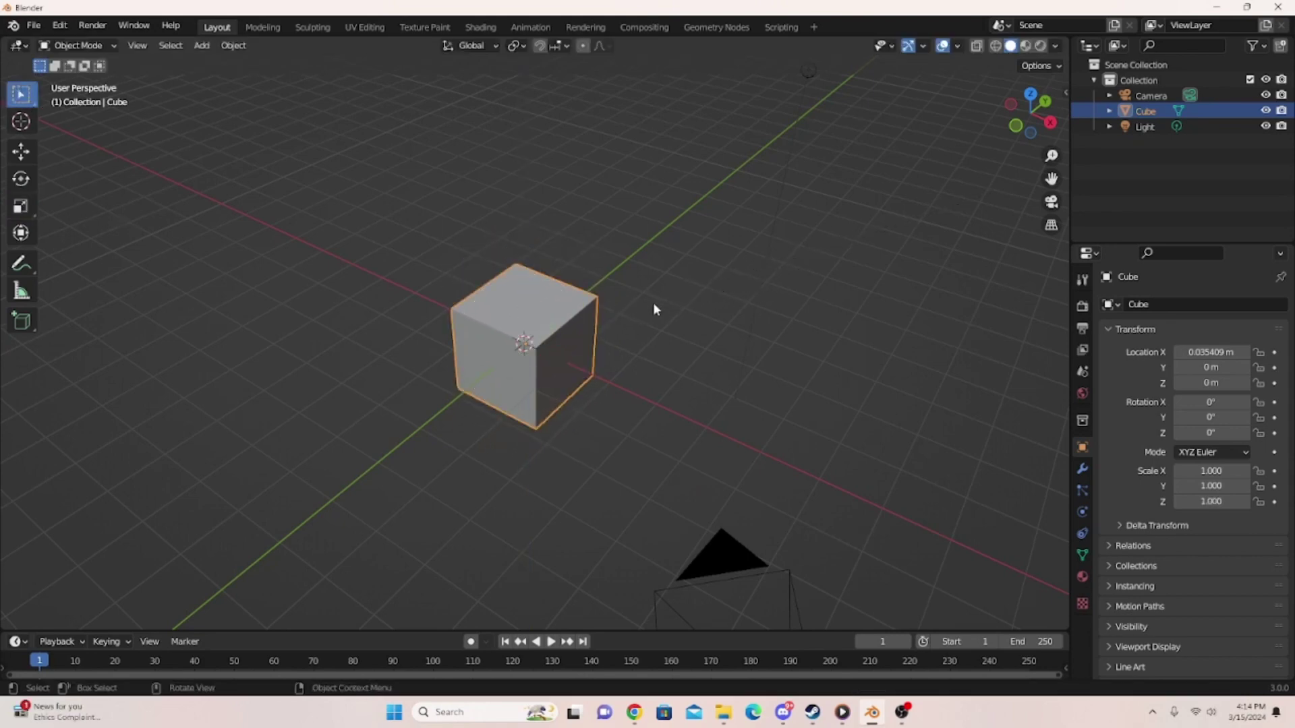
{"action": "middle_click_drag", "start_coordinate": [652, 305], "coordinate": [731, 310]}
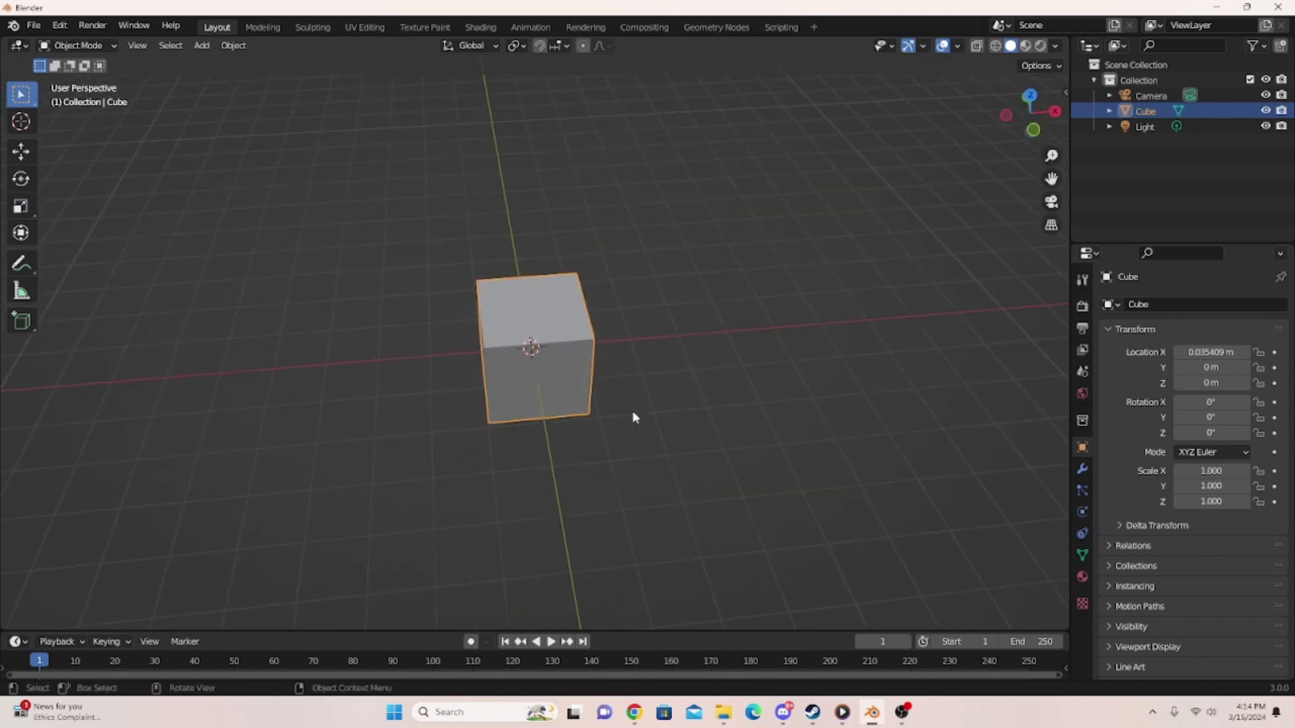
{"action": "key", "text": "Delete"}
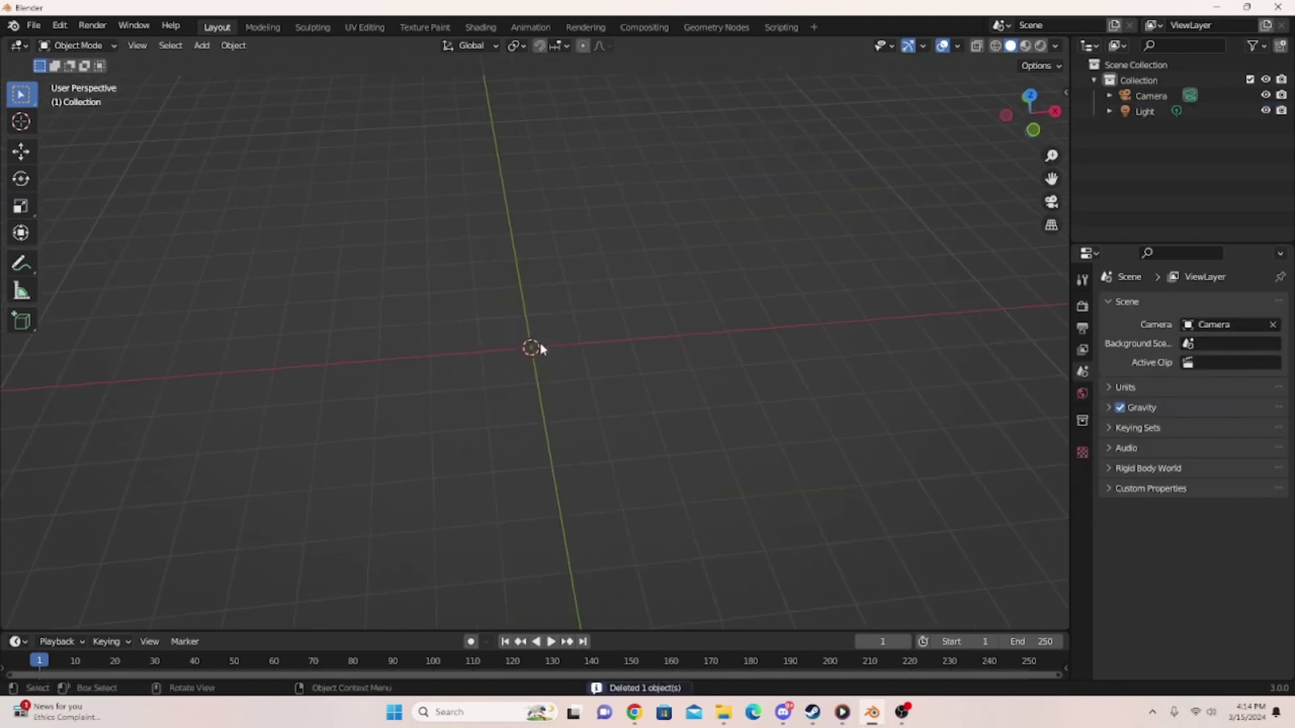
- Add a new cube mesh at the world origin
{"action": "middle_click_drag", "start_coordinate": [541, 346], "coordinate": [563, 297]}
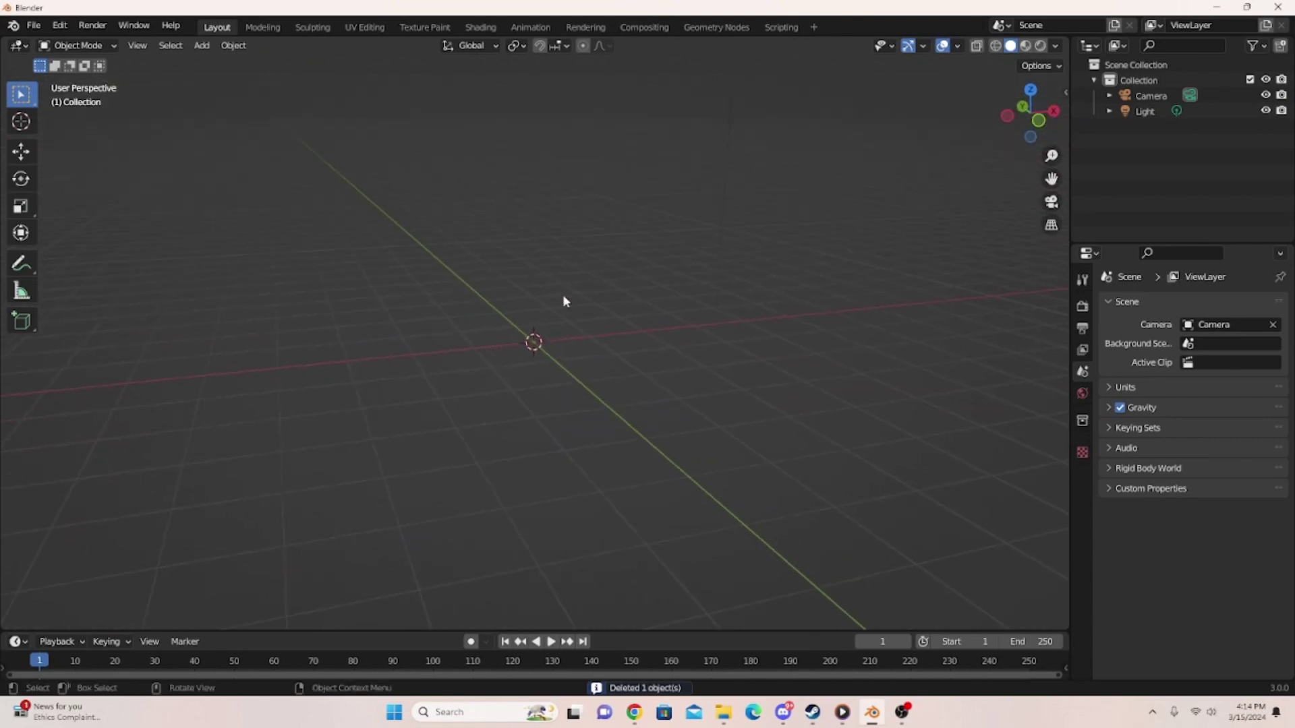
{"action": "key", "text": "shift+a"}
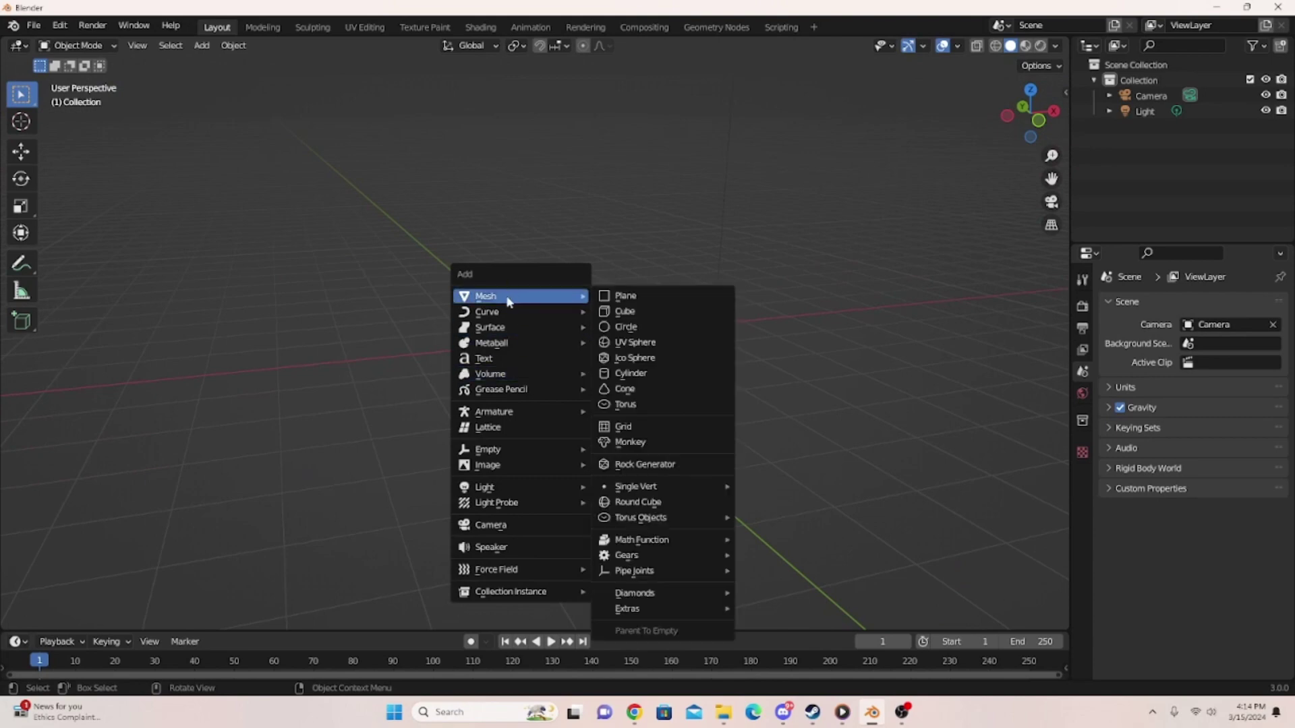
{"action": "left_click", "coordinate": [638, 312]}
{"action": "scroll", "coordinate": [641, 321], "scroll_direction": "up", "scroll_amount": 3}
{"action": "scroll", "coordinate": [634, 333], "scroll_direction": "down", "scroll_amount": 3}
{"action": "middle_click_drag", "start_coordinate": [633, 333], "coordinate": [567, 346]}
- In front view, raise the cube about 1.02 m along the Z axis so its base rests on the ground line
{"action": "key", "text": "KP_1"}
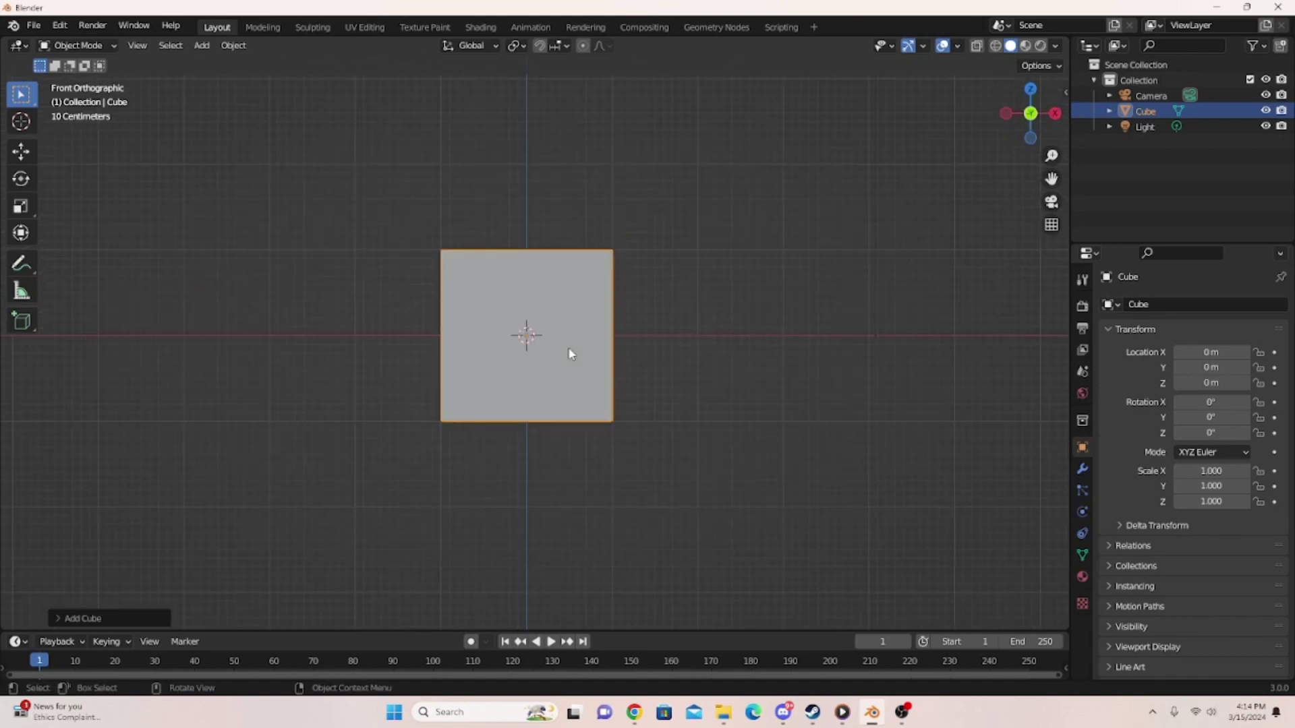
{"action": "key", "text": "g"}
{"action": "key", "text": "z"}
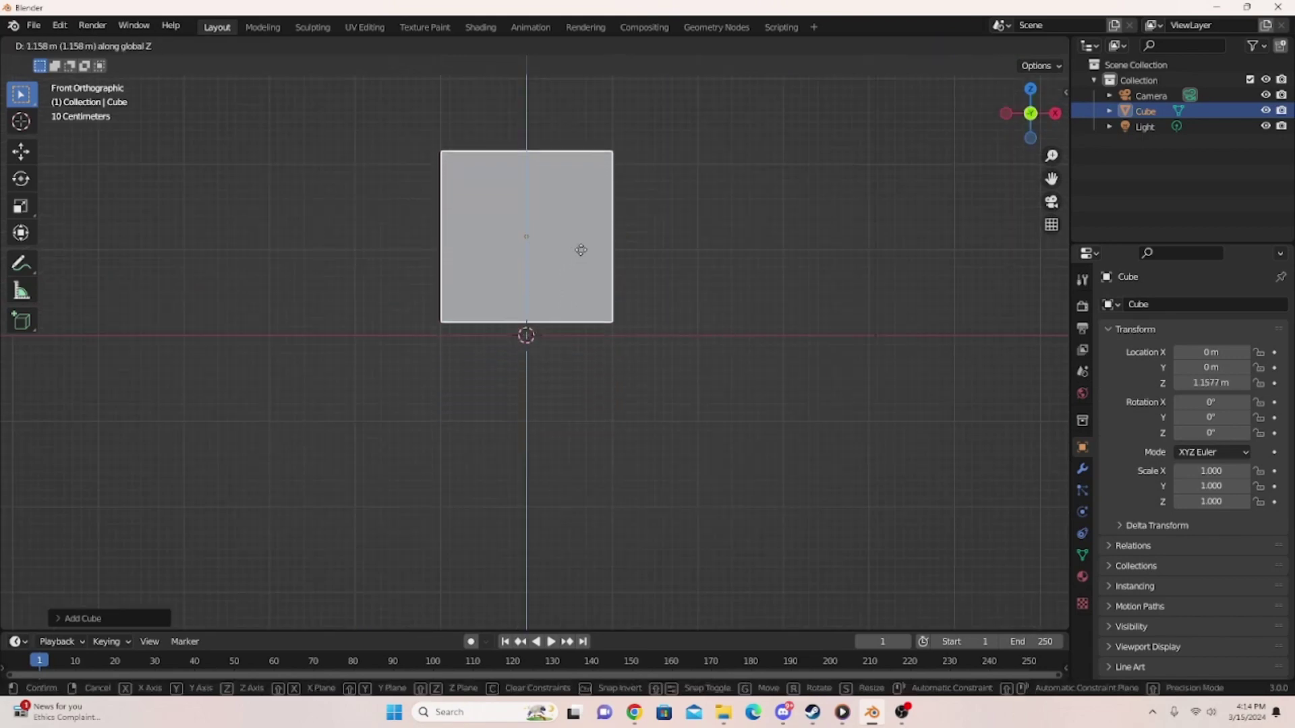
{"action": "left_click", "coordinate": [589, 266]}
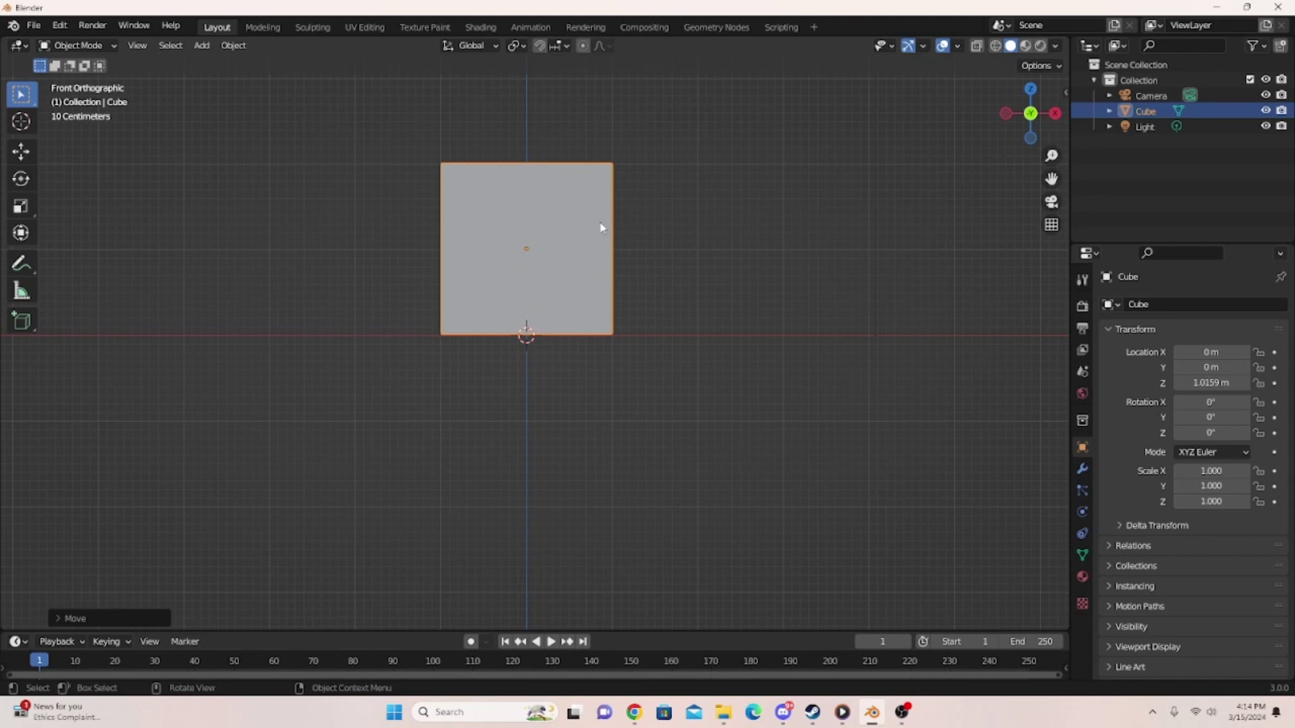
- Place the 3D cursor centred just above the cube and add a cone mesh there
{"action": "middle_click_drag", "start_coordinate": [600, 225], "coordinate": [576, 428], "text": "shift"}
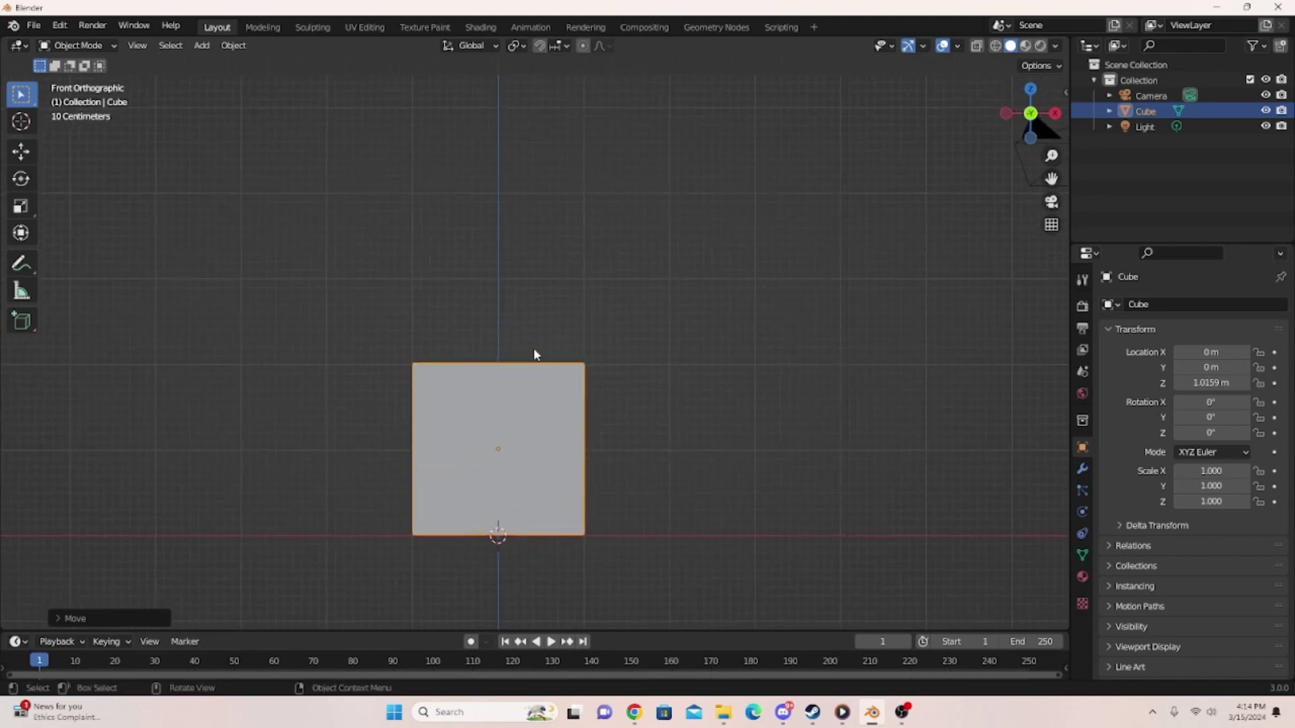
{"action": "right_click", "coordinate": [498, 341], "text": "shift"}
{"action": "key", "text": "shift+a"}
{"action": "mouse_move", "coordinate": [623, 353]}
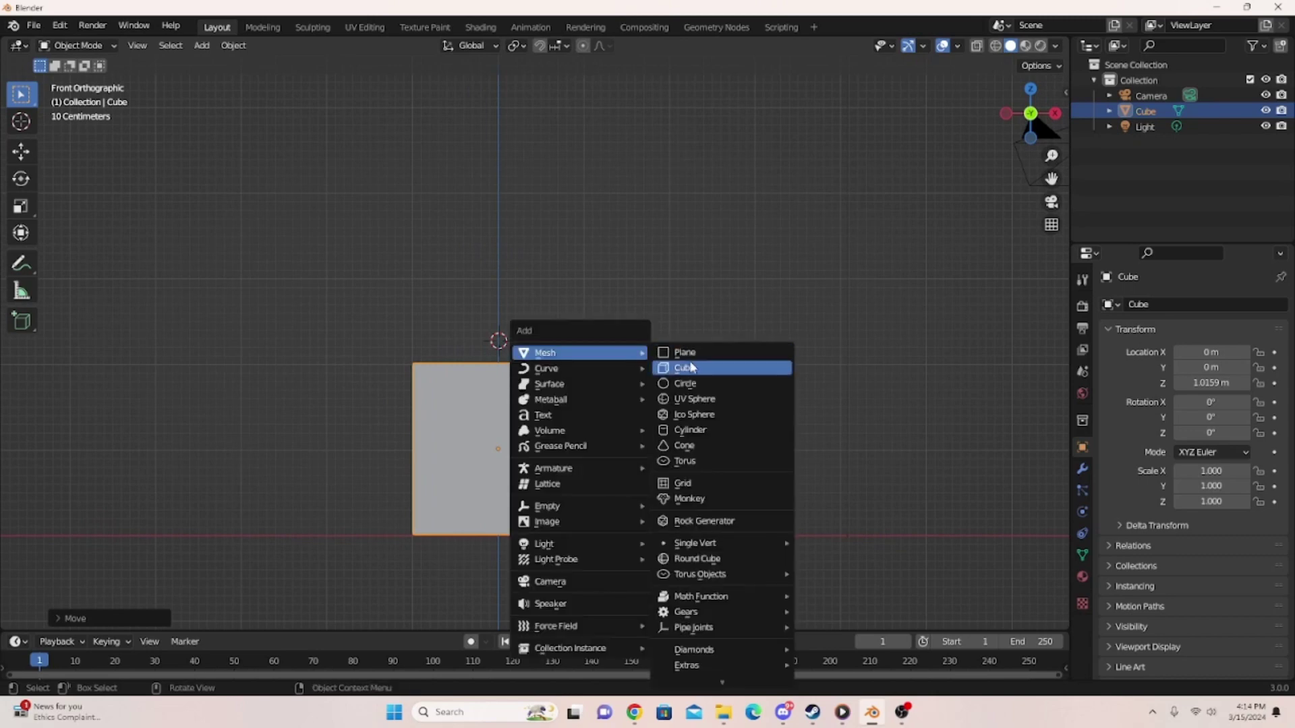
{"action": "left_click", "coordinate": [687, 446]}
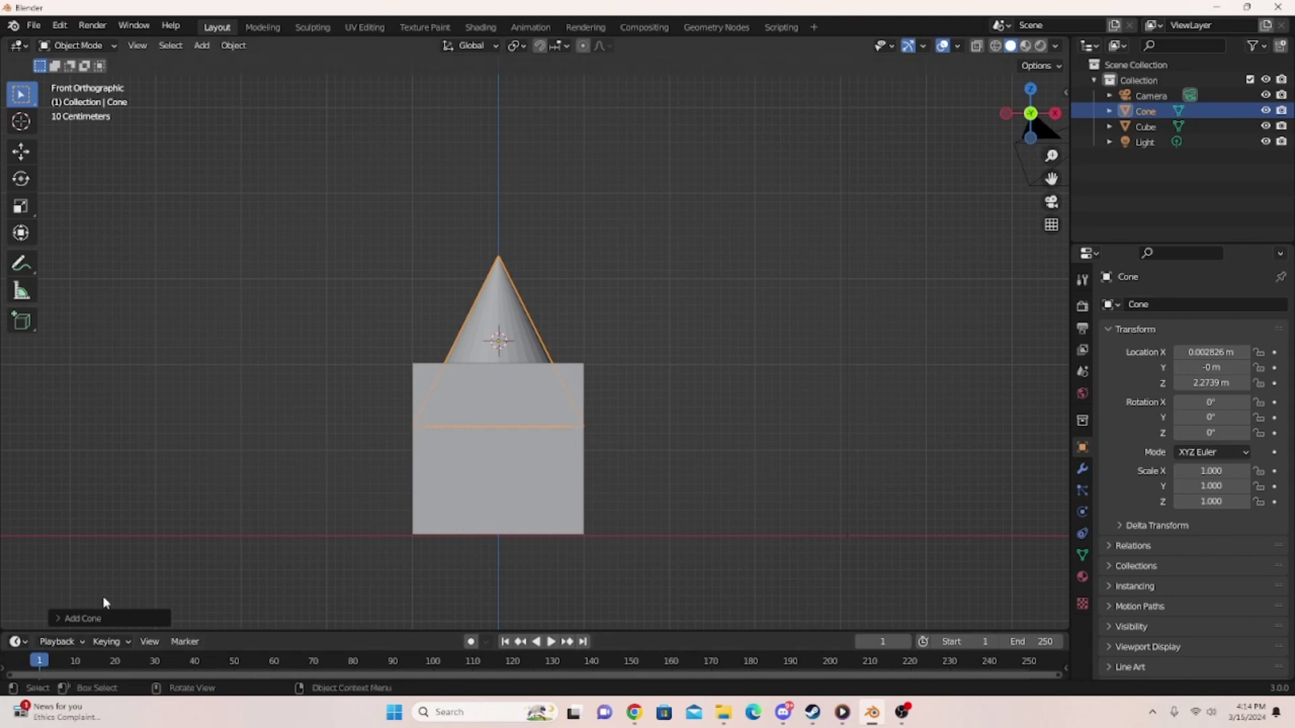
- Reduce the new cone to 12 vertices in its creation settings and collapse those settings
{"action": "left_click", "coordinate": [58, 619]}
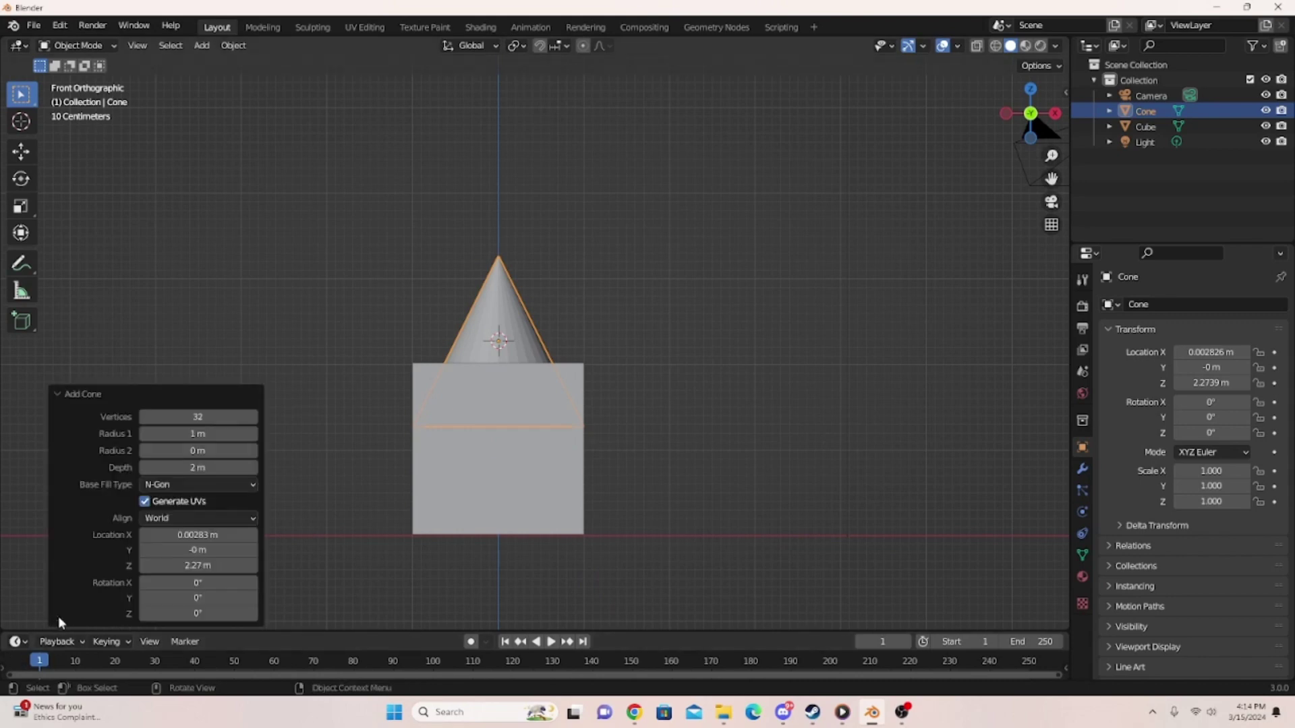
{"action": "left_click_drag", "start_coordinate": [143, 415], "coordinate": [126, 414]}
{"action": "left_click", "coordinate": [145, 417]}
{"action": "left_click", "coordinate": [144, 417]}
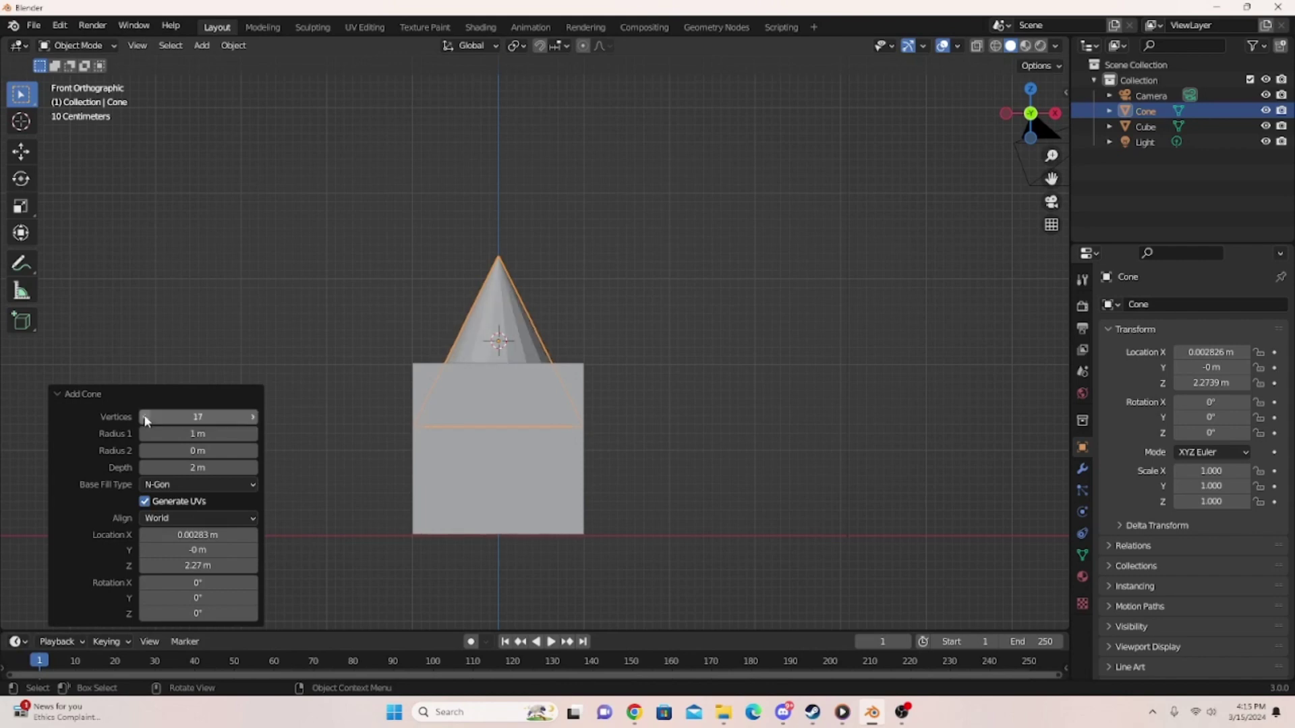
{"action": "left_click", "coordinate": [144, 416]}
{"action": "left_click", "coordinate": [144, 417]}
{"action": "left_click", "coordinate": [144, 417]}
{"action": "left_click", "coordinate": [144, 417]}
{"action": "middle_click_drag", "start_coordinate": [418, 366], "coordinate": [397, 379]}
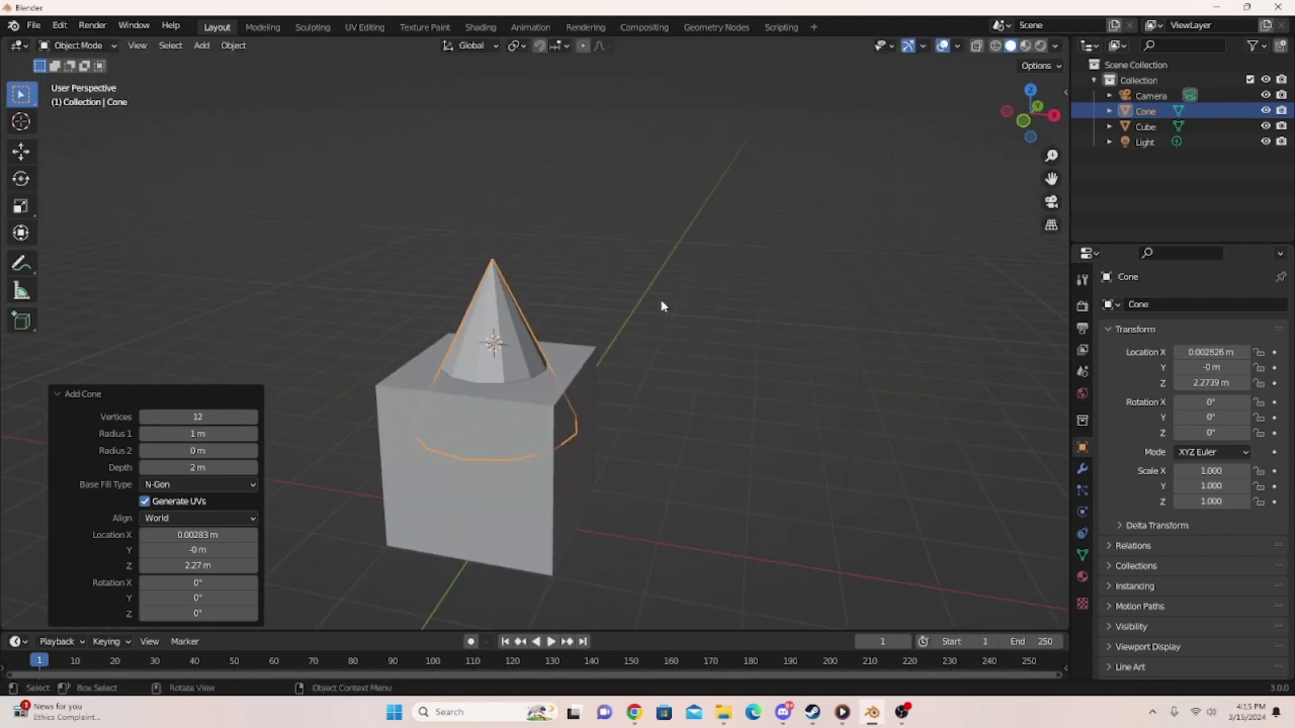
{"action": "key", "text": "s"}
{"action": "key", "text": "Escape"}
{"action": "left_click", "coordinate": [64, 395]}
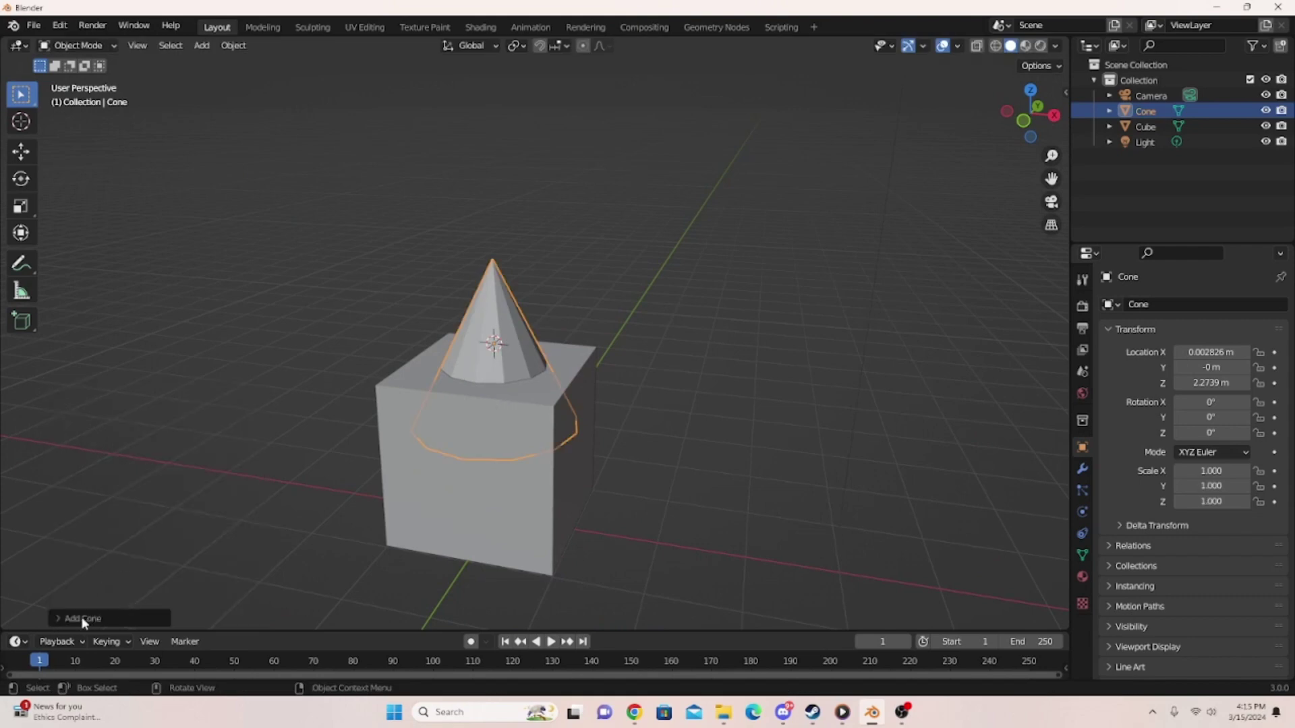
- Widen the cone into a roof by scaling it to about 1.73 along X and 1.95 along Y
{"action": "middle_click_drag", "start_coordinate": [720, 355], "coordinate": [799, 383]}
{"action": "key", "text": "s"}
{"action": "key", "text": "Escape"}
{"action": "scroll", "coordinate": [857, 330], "scroll_direction": "down", "scroll_amount": 2}
{"action": "key", "text": "s"}
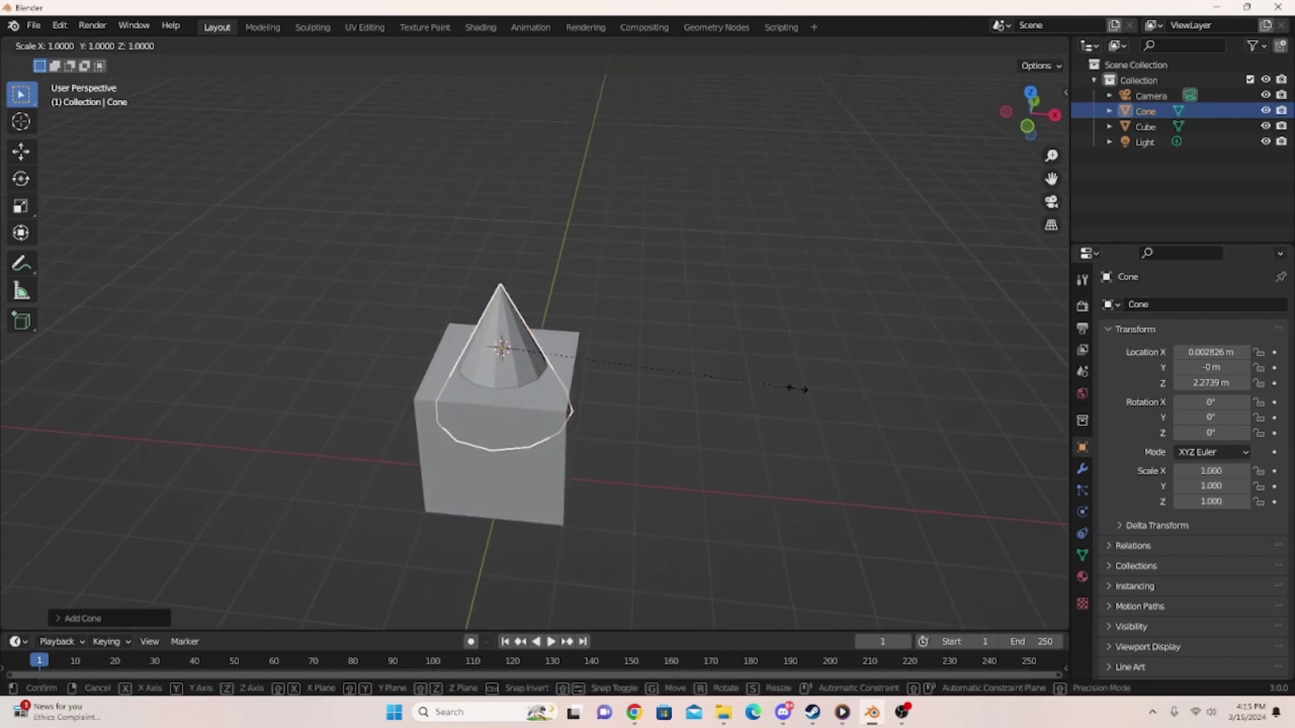
{"action": "key", "text": "x"}
{"action": "left_click", "coordinate": [1016, 359]}
{"action": "middle_click_drag", "start_coordinate": [1018, 365], "coordinate": [796, 403]}
{"action": "key", "text": "s"}
{"action": "key", "text": "y"}
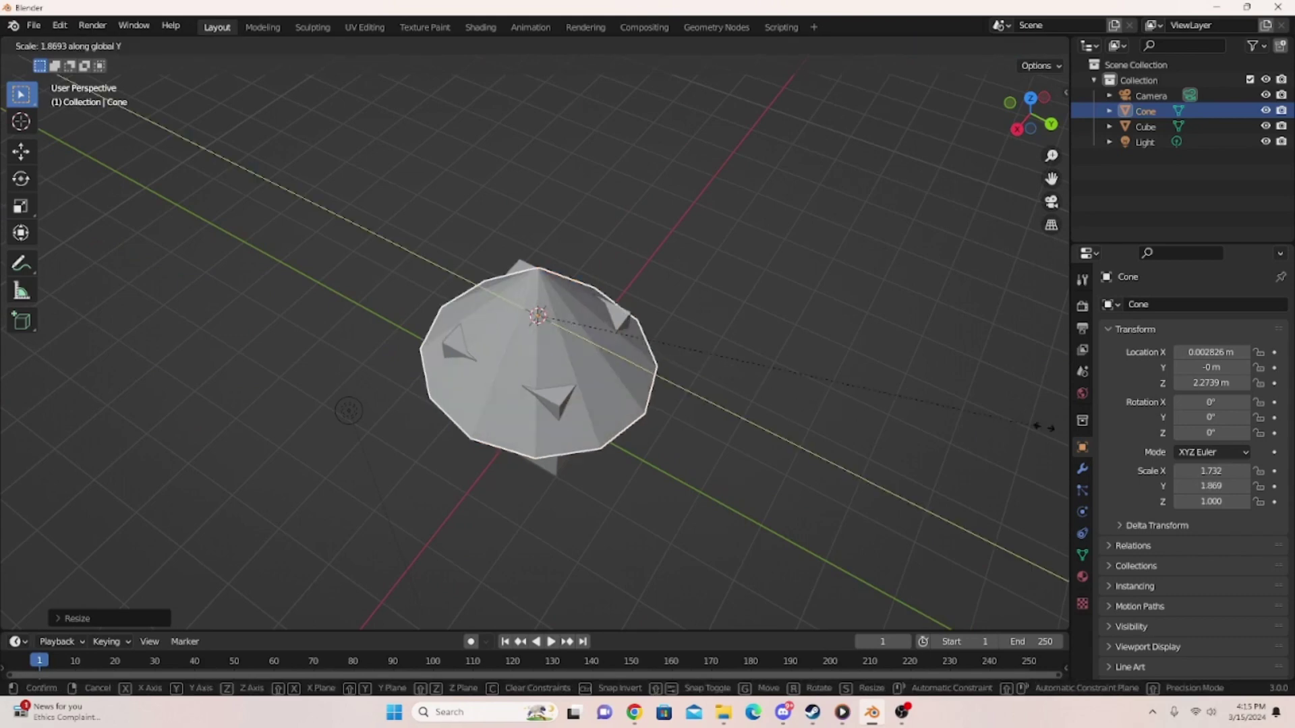
{"action": "left_click", "coordinate": [1062, 421]}
- Raise the cone about 0.46 m along the Z axis so its base sits on top of the cube
{"action": "middle_click_drag", "start_coordinate": [1062, 420], "coordinate": [834, 323]}
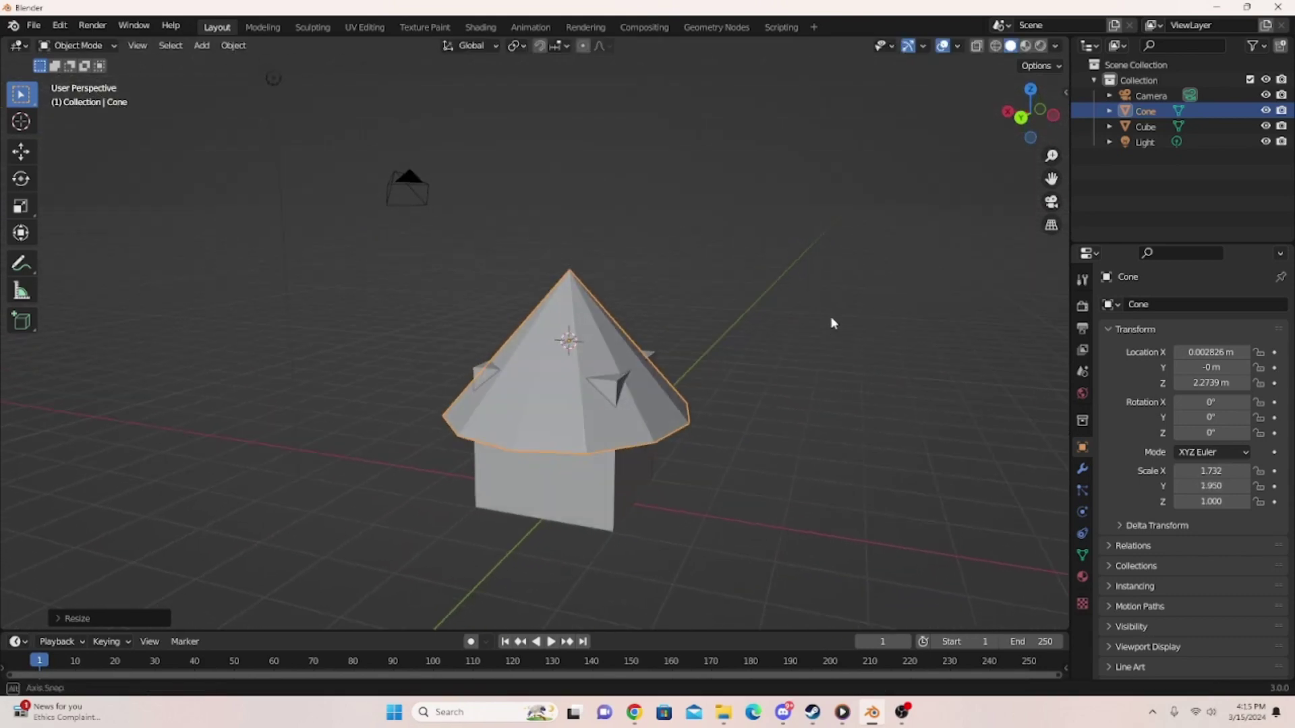
{"action": "key", "text": "g"}
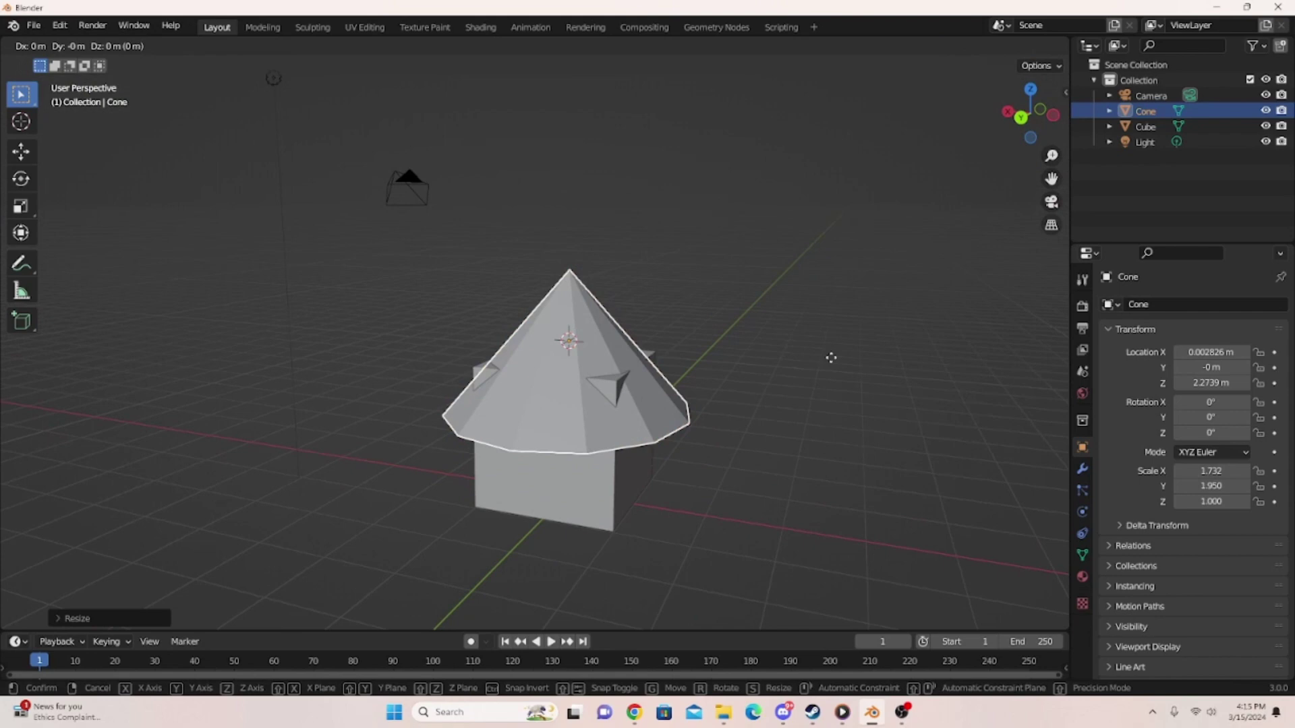
{"action": "key", "text": "z"}
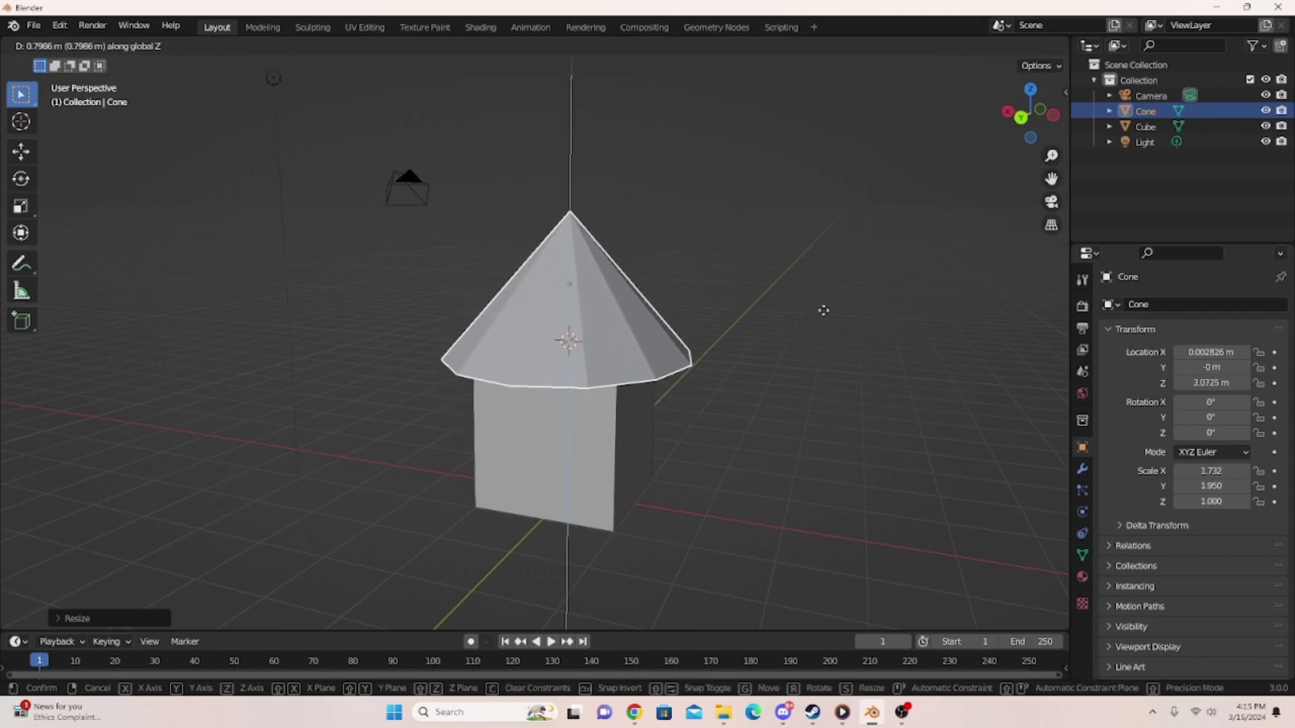
{"action": "left_click", "coordinate": [823, 324]}
{"action": "middle_click_drag", "start_coordinate": [824, 324], "coordinate": [524, 282]}
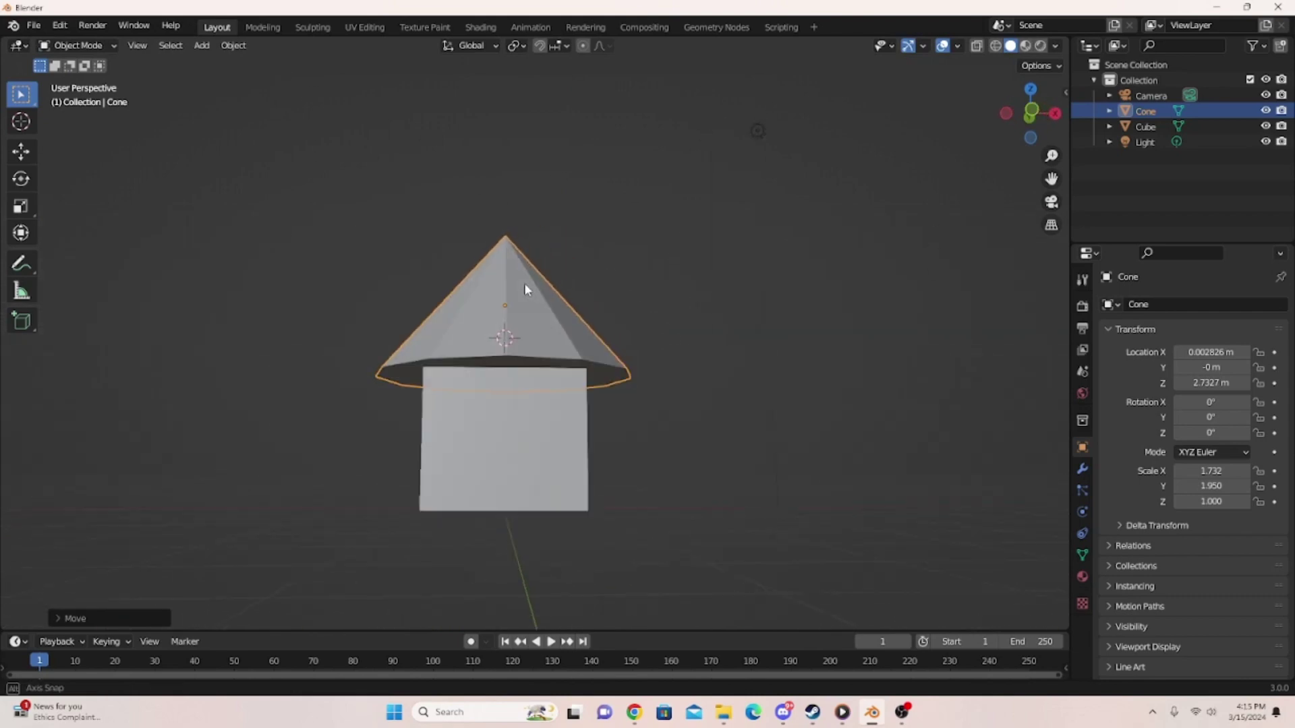
{"action": "middle_click_drag", "start_coordinate": [581, 434], "coordinate": [613, 496]}
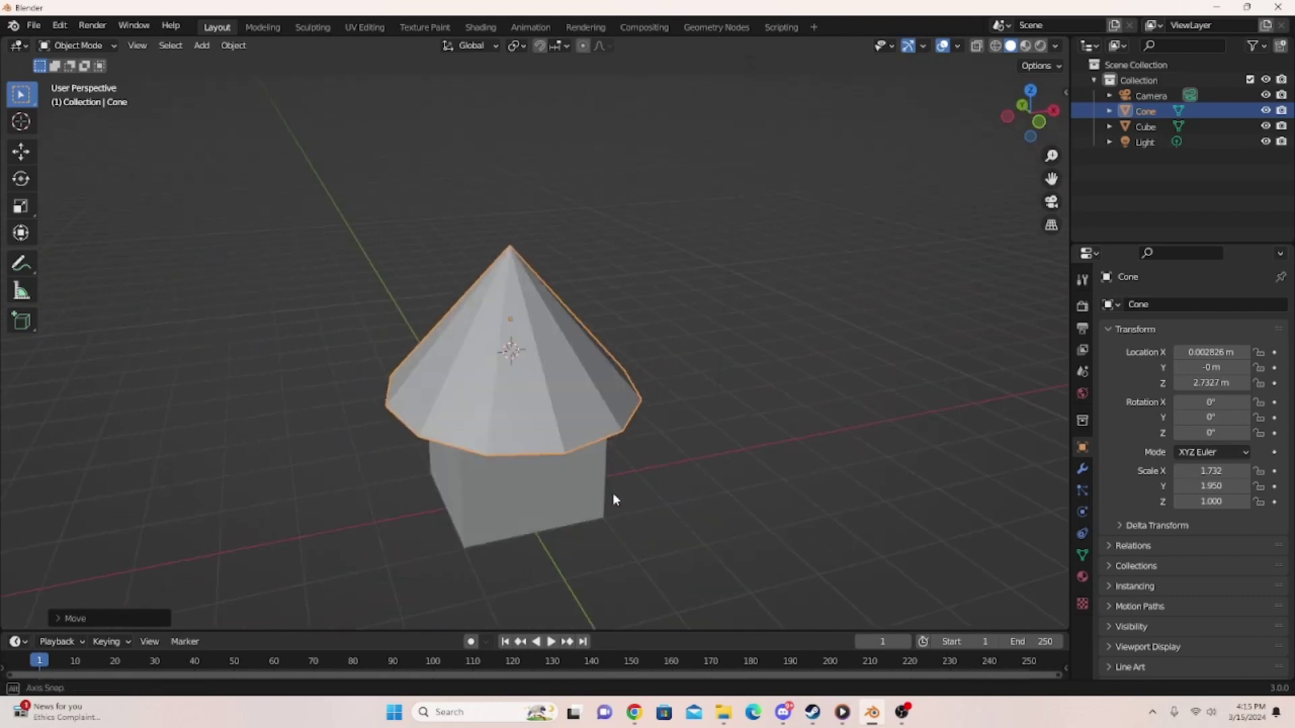
- In front view, place the 3D cursor at several different spots in the empty space beside the house
{"action": "key", "text": "KP_1"}
{"action": "scroll", "coordinate": [611, 506], "scroll_direction": "up", "scroll_amount": 5}
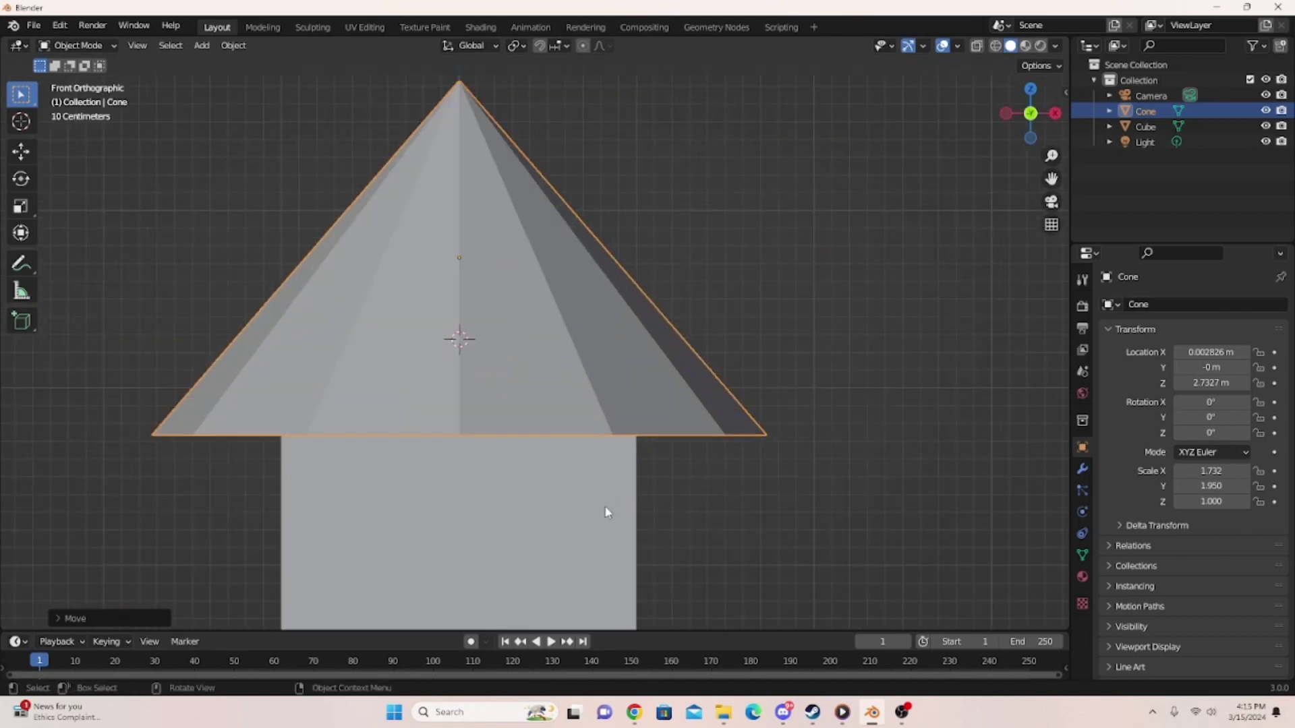
{"action": "scroll", "coordinate": [564, 507], "scroll_direction": "down", "scroll_amount": 2}
{"action": "key", "text": "shift"}
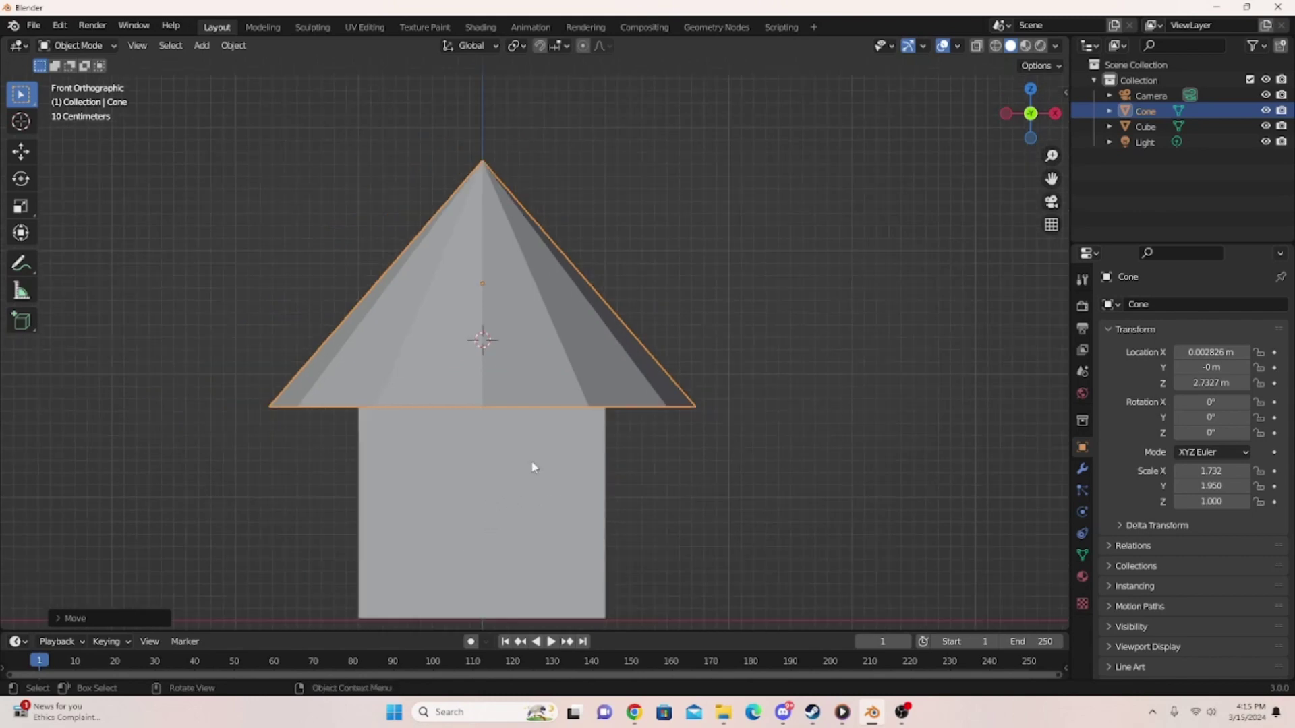
{"action": "right_click", "coordinate": [723, 437], "text": "shift"}
{"action": "right_click", "coordinate": [786, 365], "text": "shift"}
{"action": "right_click", "coordinate": [694, 329], "text": "shift"}
{"action": "right_click", "coordinate": [779, 403], "text": "shift"}
- Place the 3D cursor on the lower middle of the house's front wall and add a new cube there
{"action": "right_click", "coordinate": [480, 535], "text": "shift"}
{"action": "key", "text": "shift+a"}
{"action": "mouse_move", "coordinate": [627, 390]}
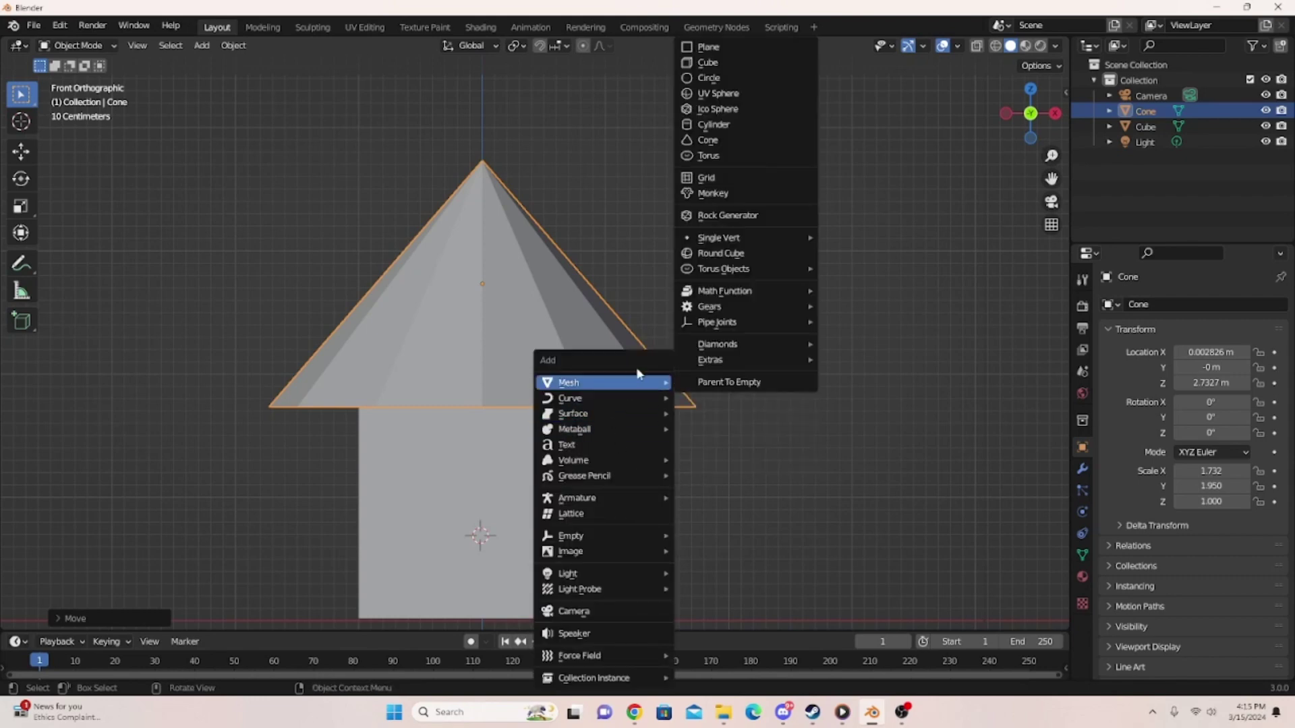
{"action": "left_click", "coordinate": [708, 62]}
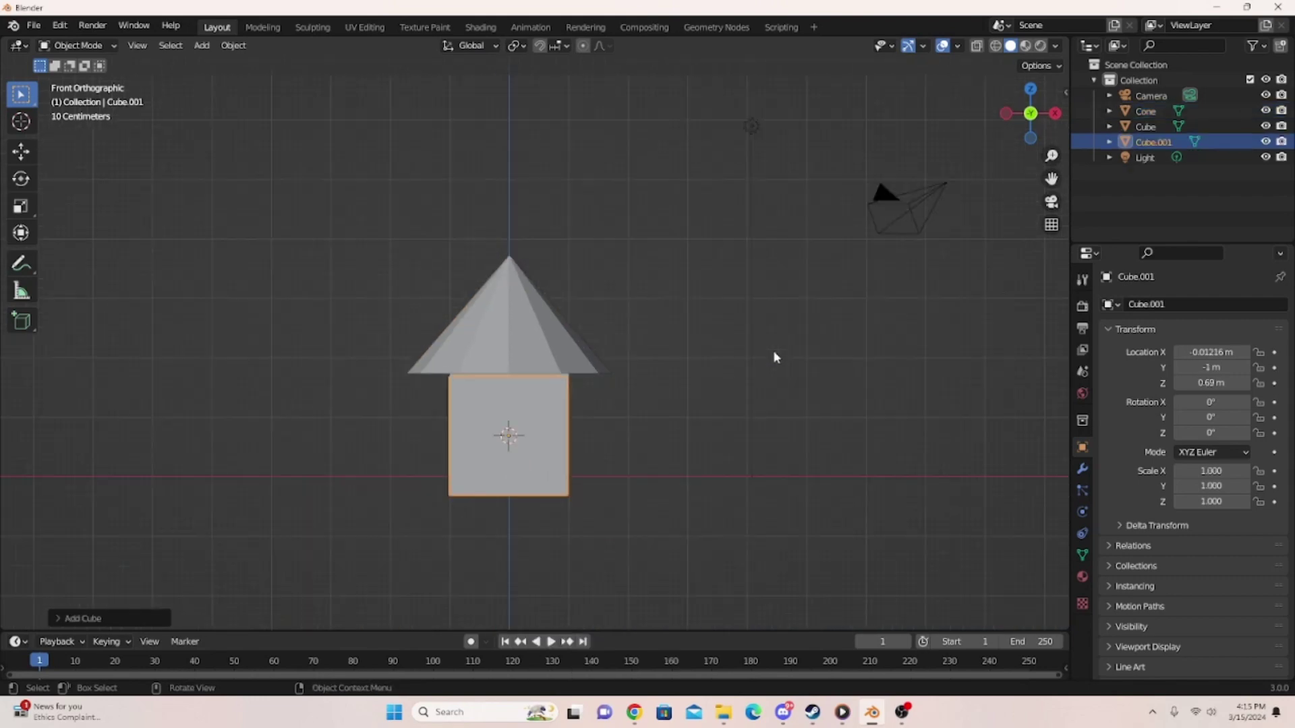
- Scale the new cube uniformly to about 0.23, then stretch it along Z to about 0.41 as a door
{"action": "middle_click_drag", "start_coordinate": [773, 350], "coordinate": [802, 390]}
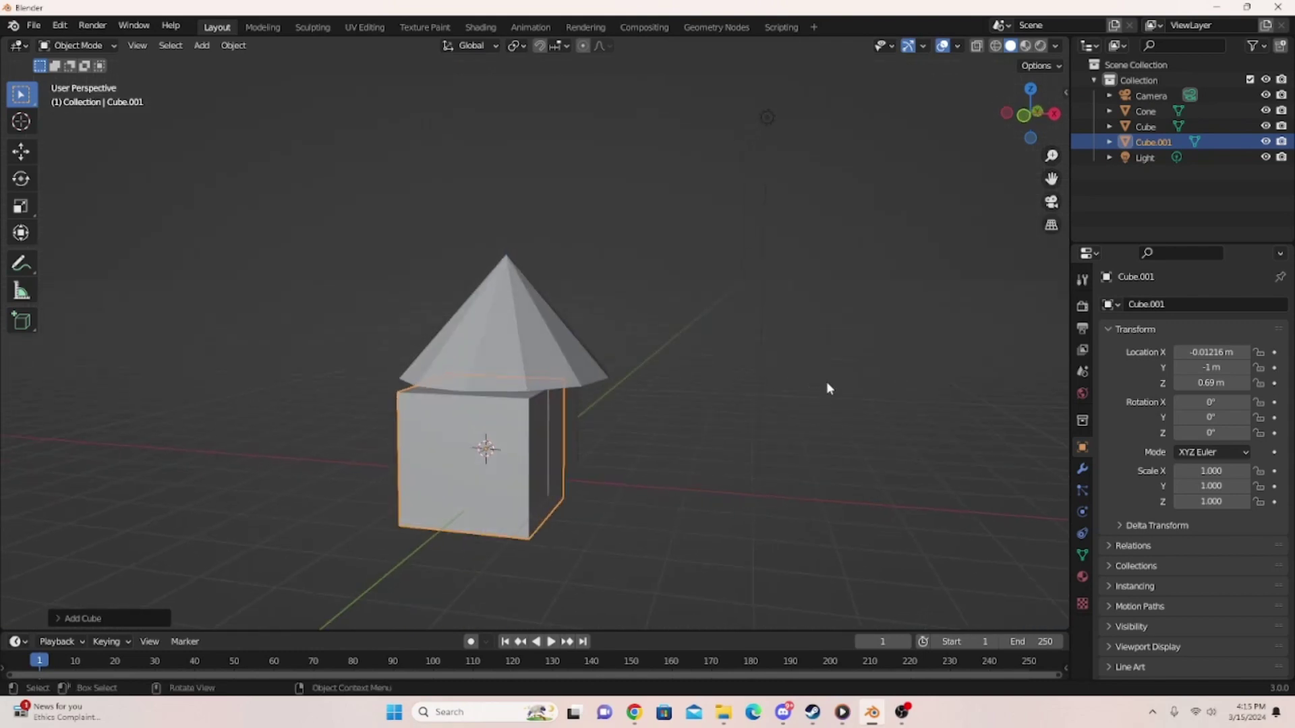
{"action": "key", "text": "s"}
{"action": "left_click", "coordinate": [565, 457]}
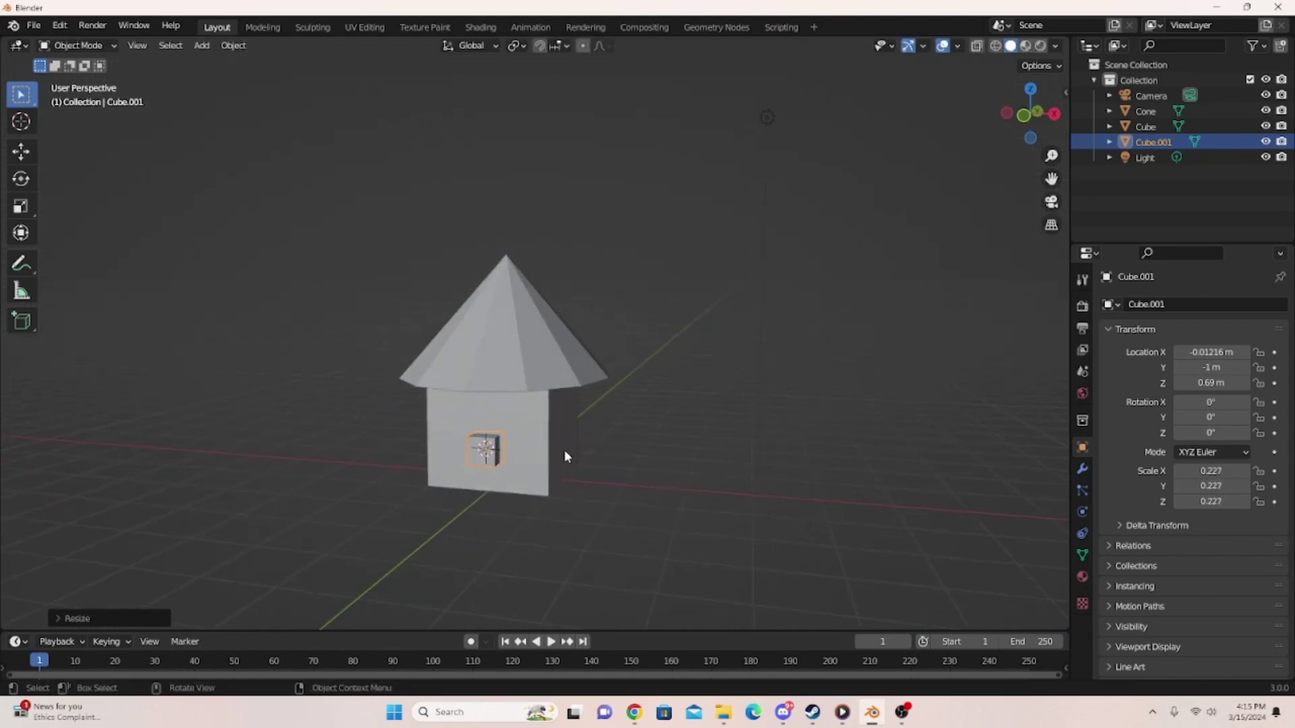
{"action": "key", "text": "s"}
{"action": "key", "text": "z"}
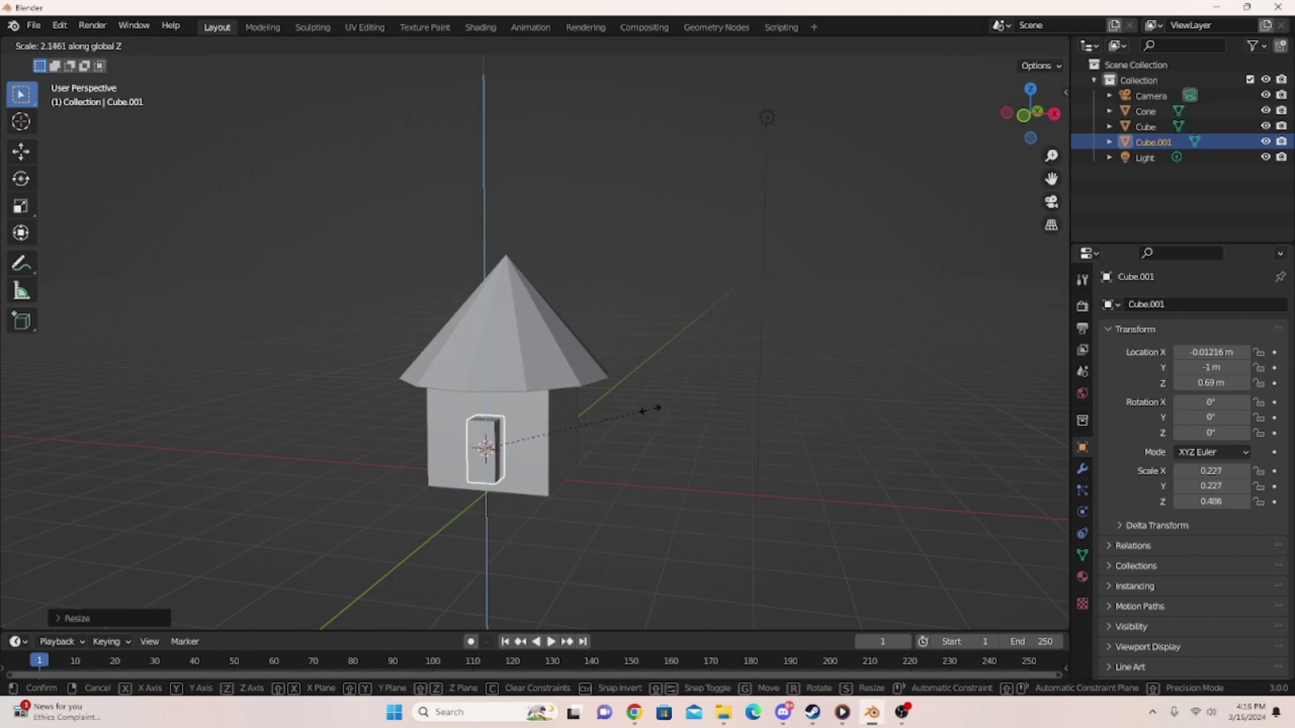
{"action": "left_click", "coordinate": [627, 429]}
- Scale the door block along X to about 0.28 and flatten it along Y to about 0.07
{"action": "key", "text": "s"}
{"action": "key", "text": "x"}
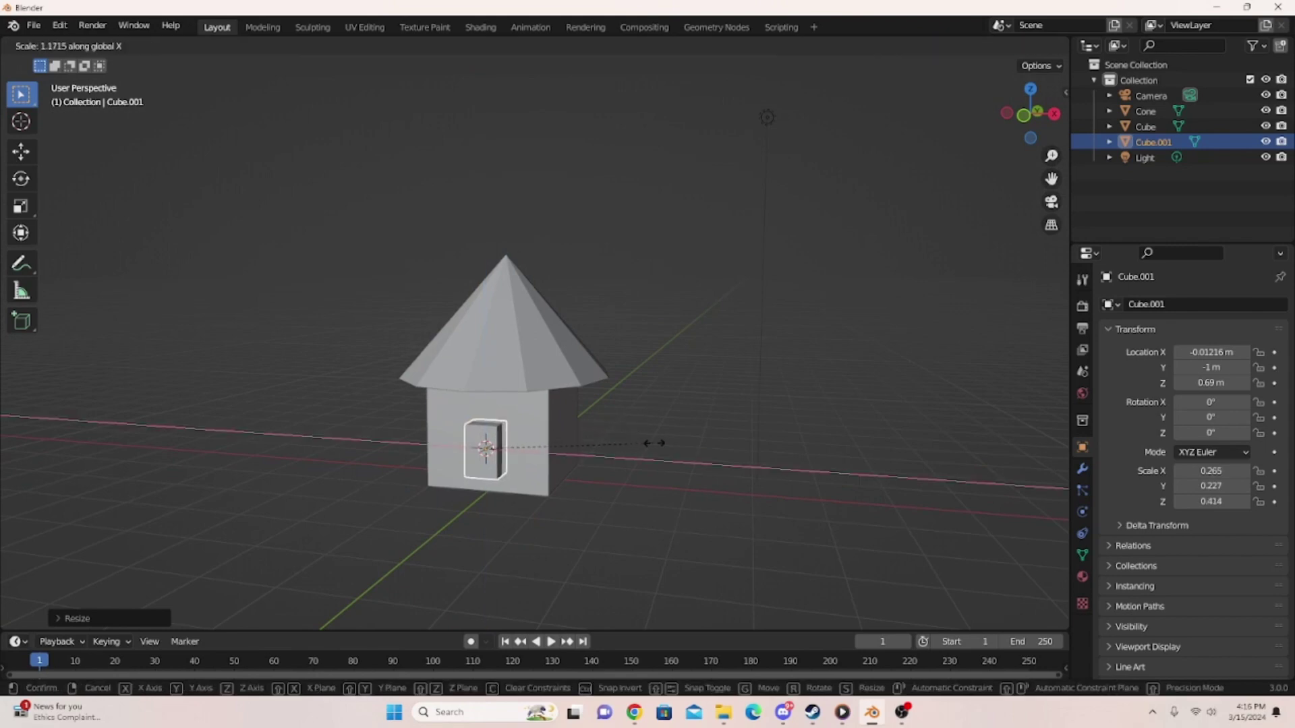
{"action": "middle_click_drag", "start_coordinate": [661, 443], "coordinate": [559, 456]}
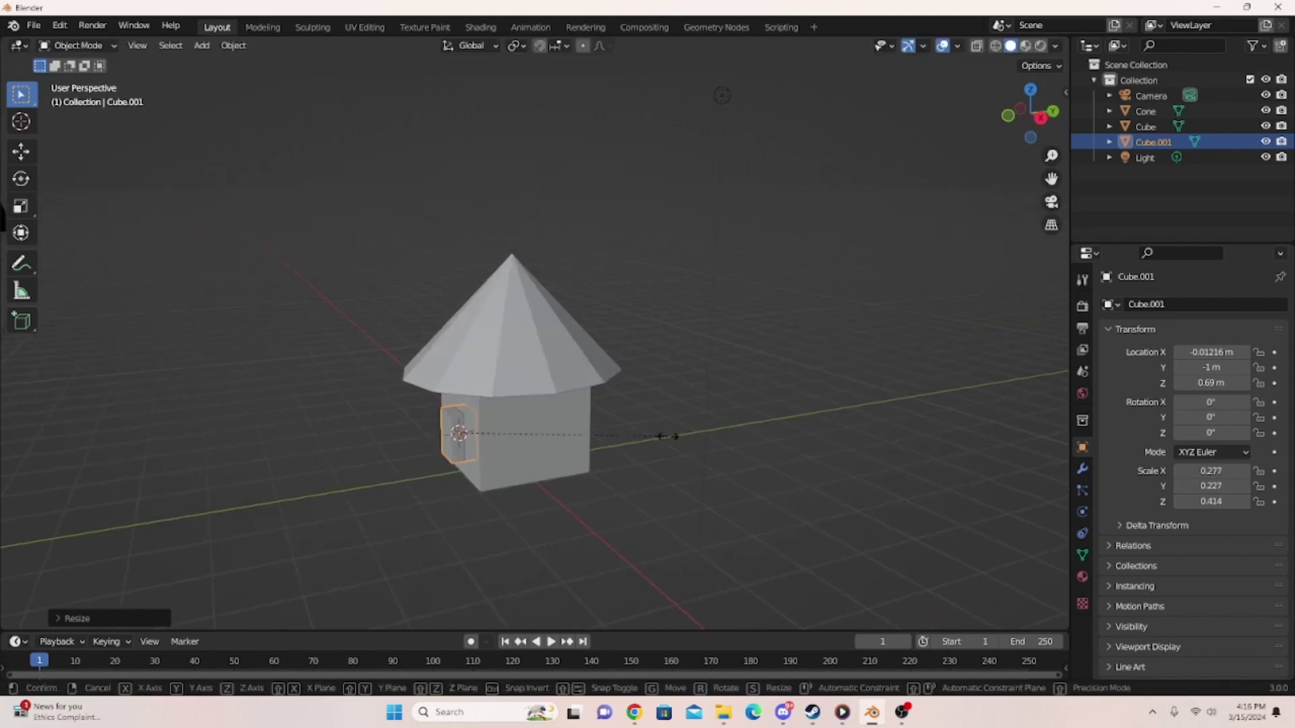
{"action": "key", "text": "s"}
{"action": "key", "text": "y"}
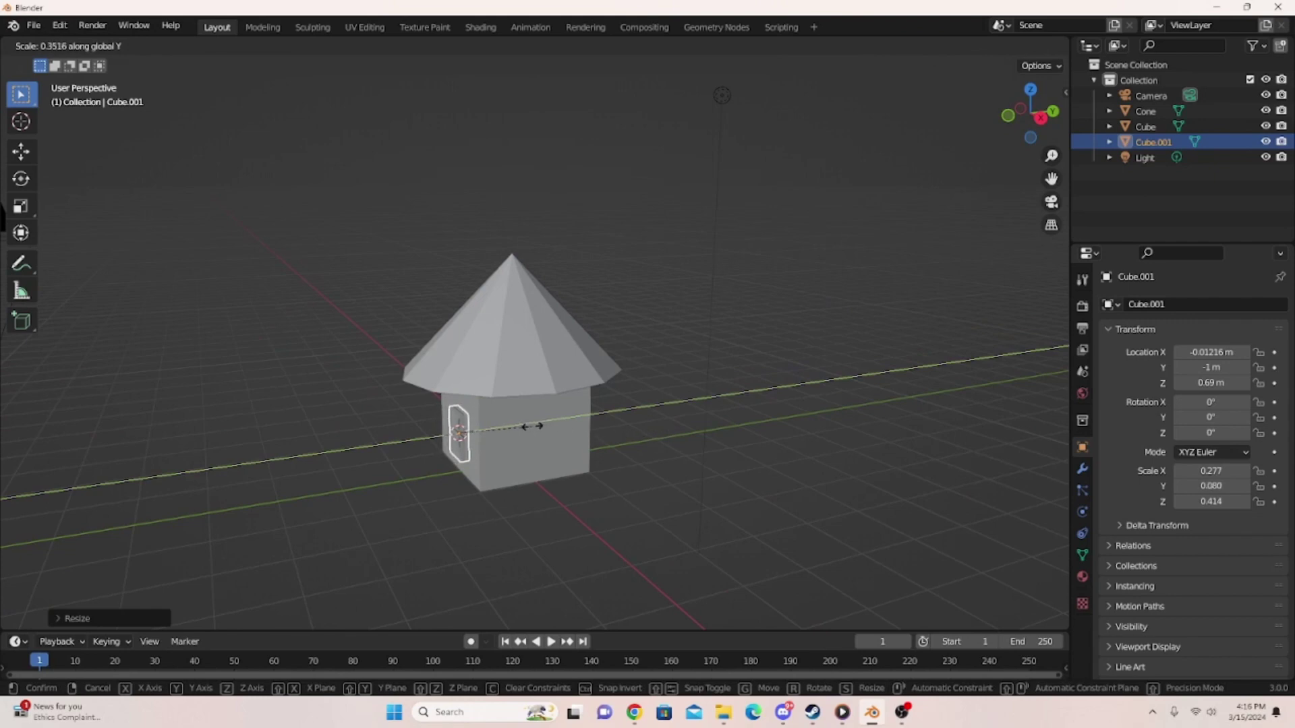
{"action": "left_click", "coordinate": [520, 427]}
- Lower the door about 0.24 m along the Z axis so it reaches the bottom of the front wall
{"action": "middle_click_drag", "start_coordinate": [520, 428], "coordinate": [698, 405]}
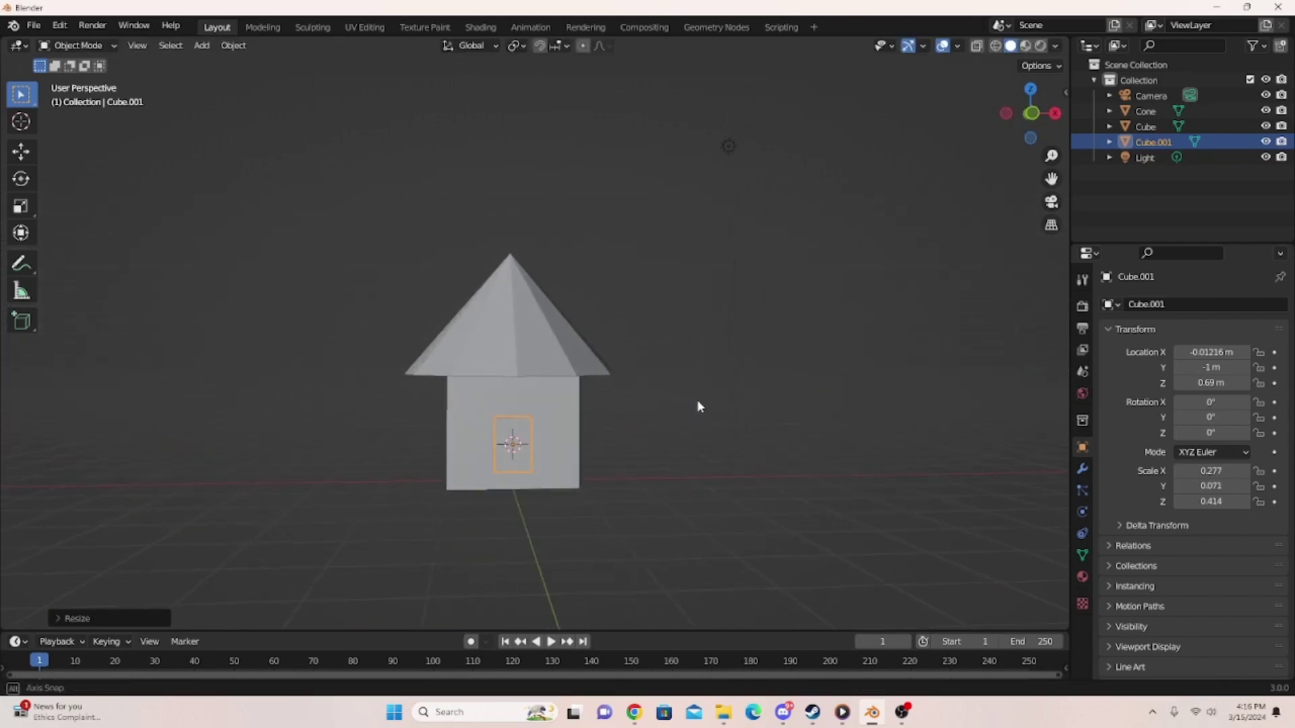
{"action": "key", "text": "g"}
{"action": "key", "text": "z"}
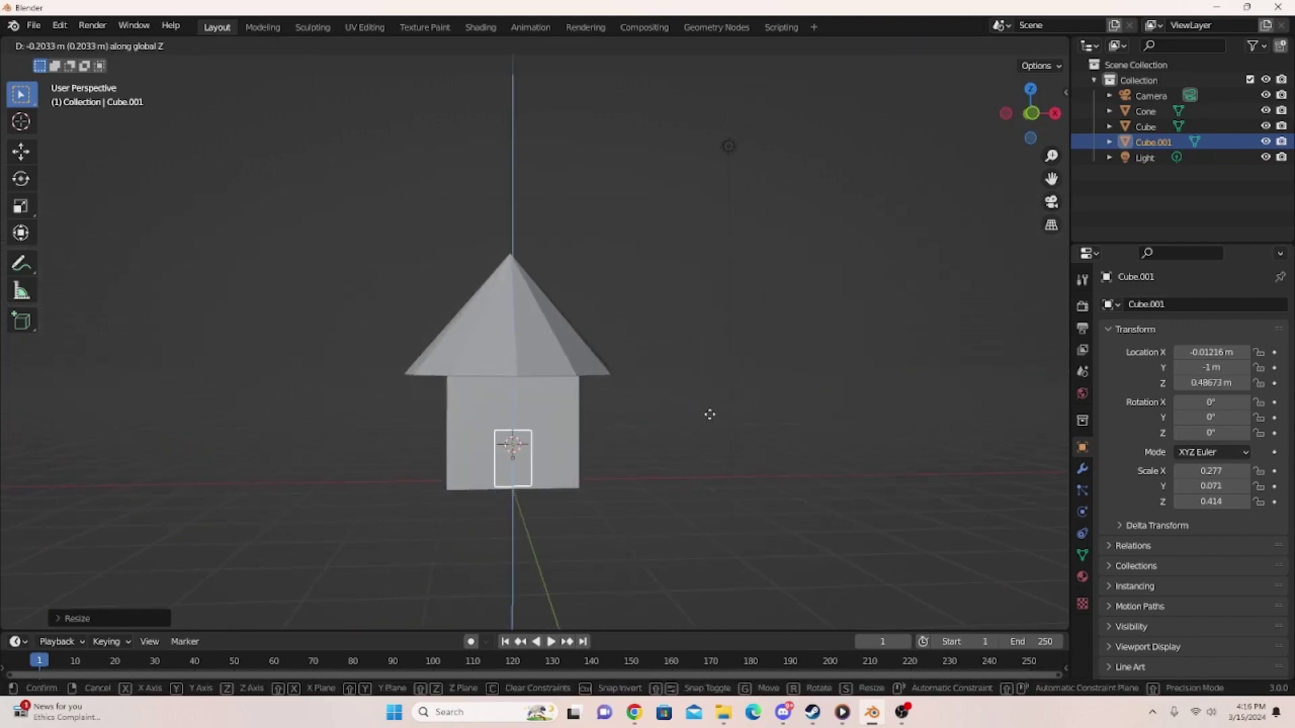
{"action": "left_click", "coordinate": [713, 416]}
{"action": "mouse_move", "coordinate": [712, 415]}
{"action": "middle_mouse_down"}
{"action": "mouse_move", "coordinate": [697, 379]}
{"action": "mouse_move", "coordinate": [667, 404]}
{"action": "mouse_move", "coordinate": [708, 428]}
{"action": "middle_mouse_up"}
{"action": "scroll", "coordinate": [681, 478], "scroll_direction": "up", "scroll_amount": 2}
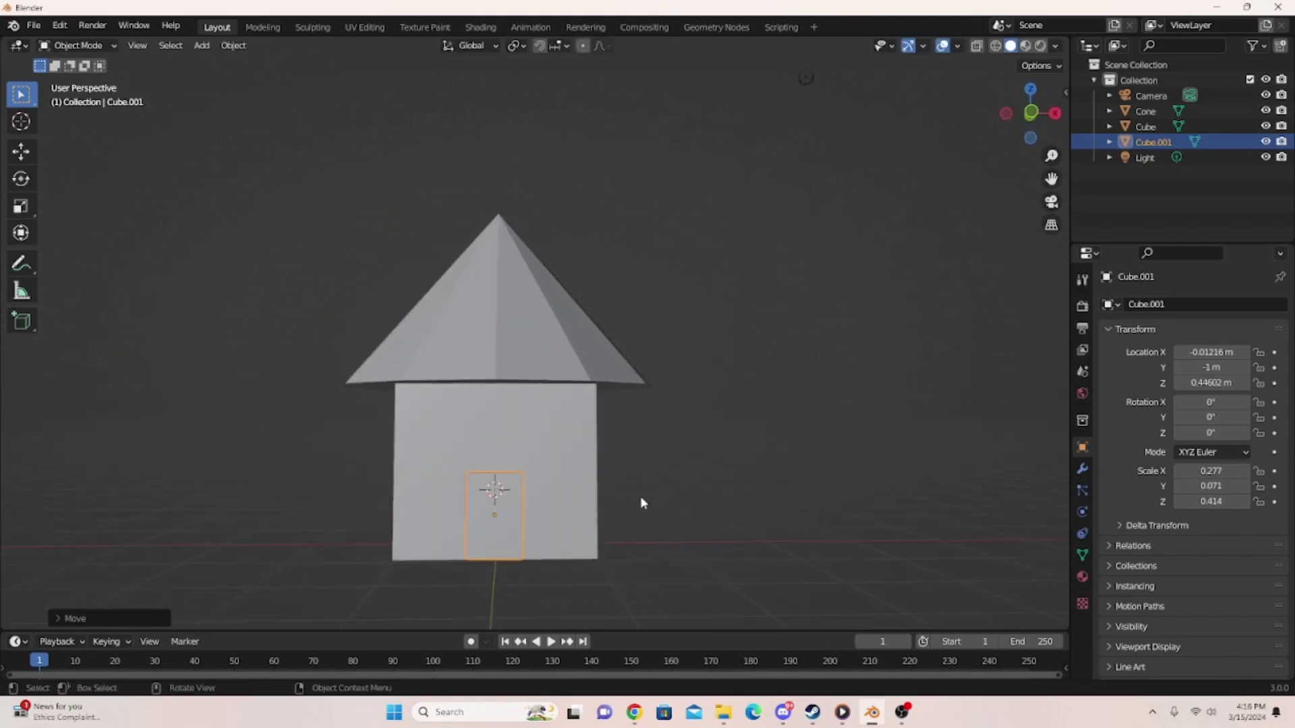
- Place the 3D cursor on the door's front face near its right edge and add an ico sphere there
{"action": "middle_click_drag", "start_coordinate": [589, 529], "coordinate": [642, 379]}
{"action": "scroll", "coordinate": [606, 370], "scroll_direction": "up", "scroll_amount": 2}
{"action": "scroll", "coordinate": [607, 373], "scroll_direction": "up", "scroll_amount": 2}
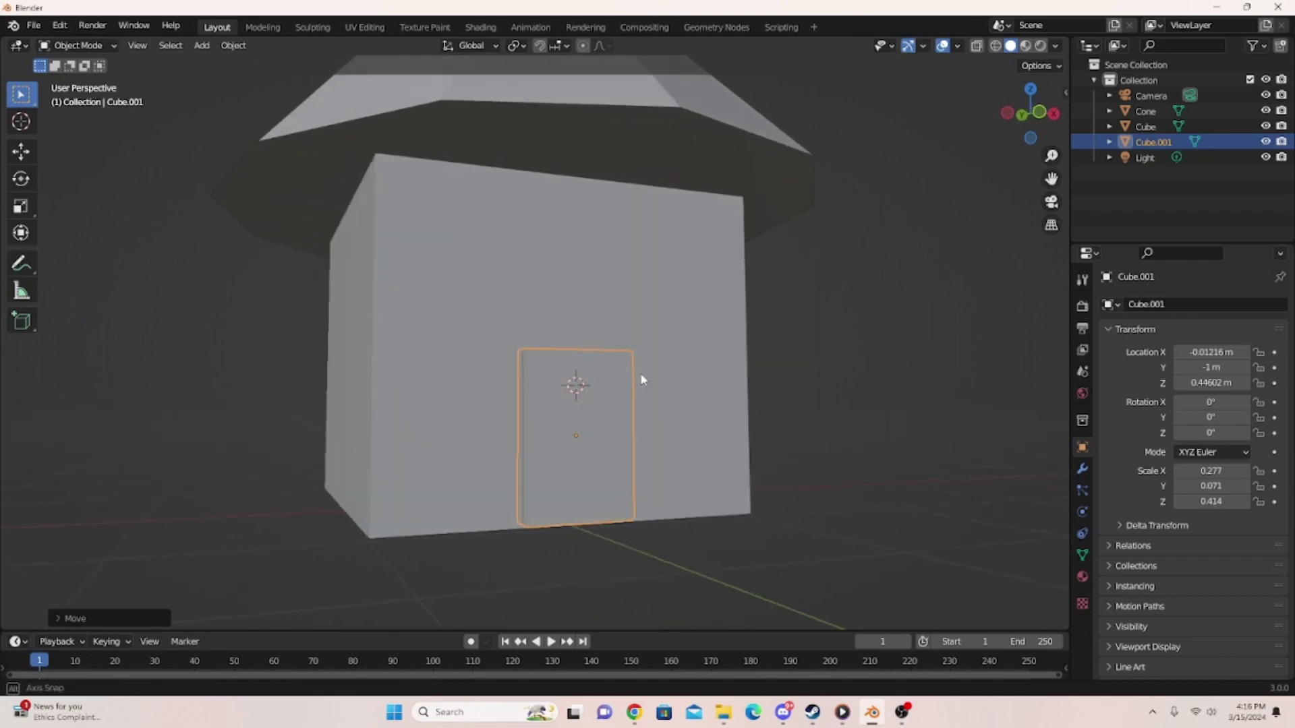
{"action": "right_click", "coordinate": [613, 435], "text": "shift"}
{"action": "middle_click_drag", "start_coordinate": [671, 415], "coordinate": [634, 413]}
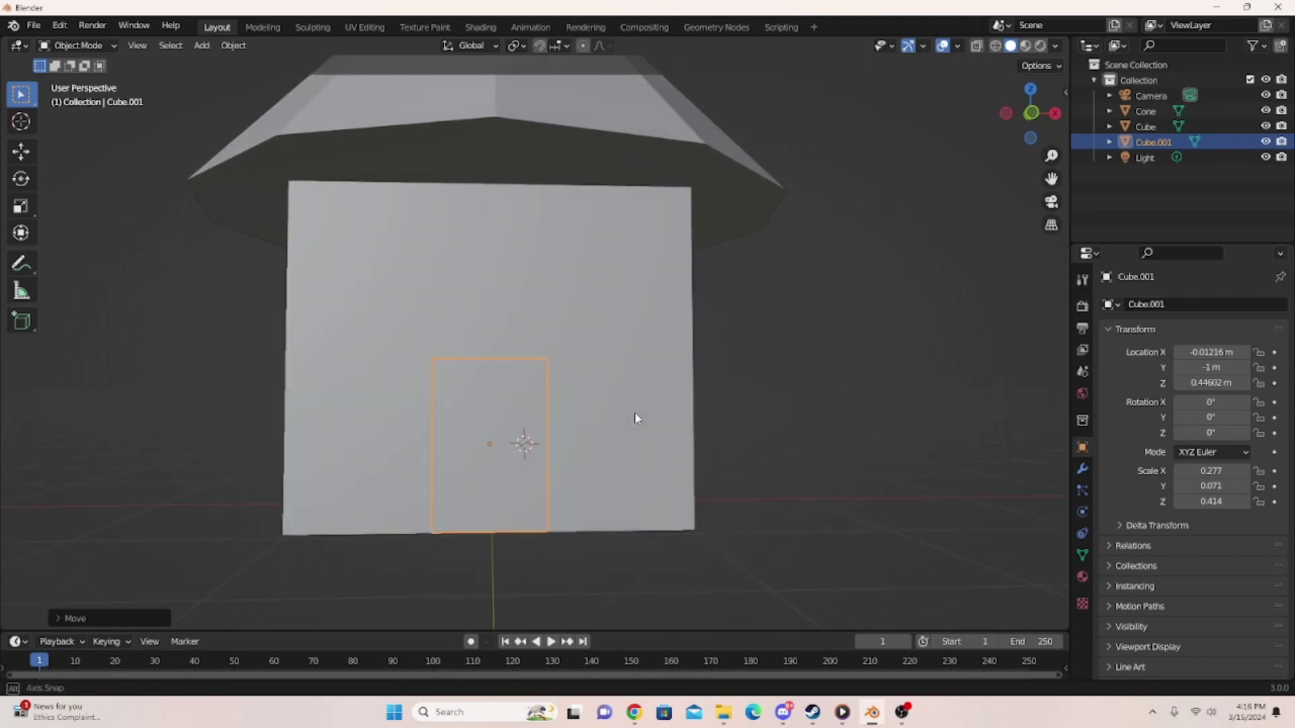
{"action": "key", "text": "shift+a"}
{"action": "mouse_move", "coordinate": [630, 411]}
{"action": "mouse_move", "coordinate": [637, 385]}
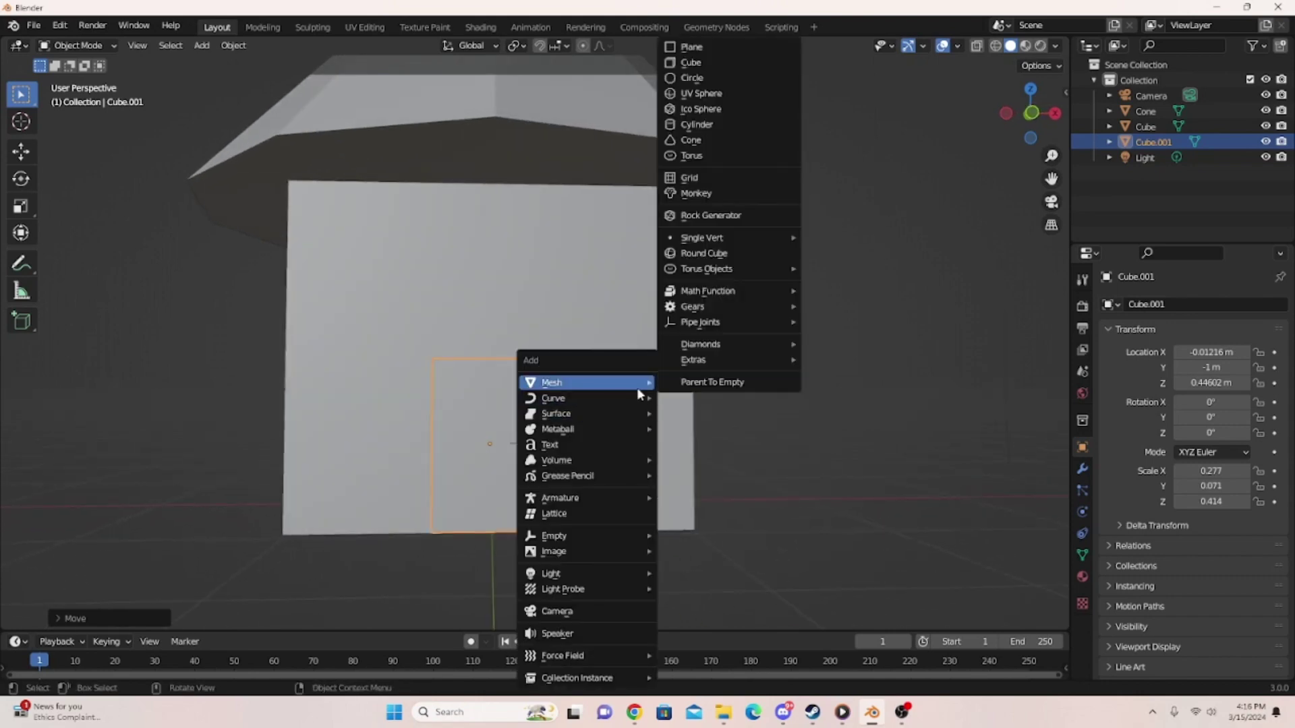
{"action": "left_click", "coordinate": [703, 109]}
- Scale the new ico sphere uniformly to about 0.076 so it serves as the doorknob
{"action": "scroll", "coordinate": [679, 320], "scroll_direction": "down", "scroll_amount": 3}
{"action": "scroll", "coordinate": [679, 320], "scroll_direction": "up", "scroll_amount": 3}
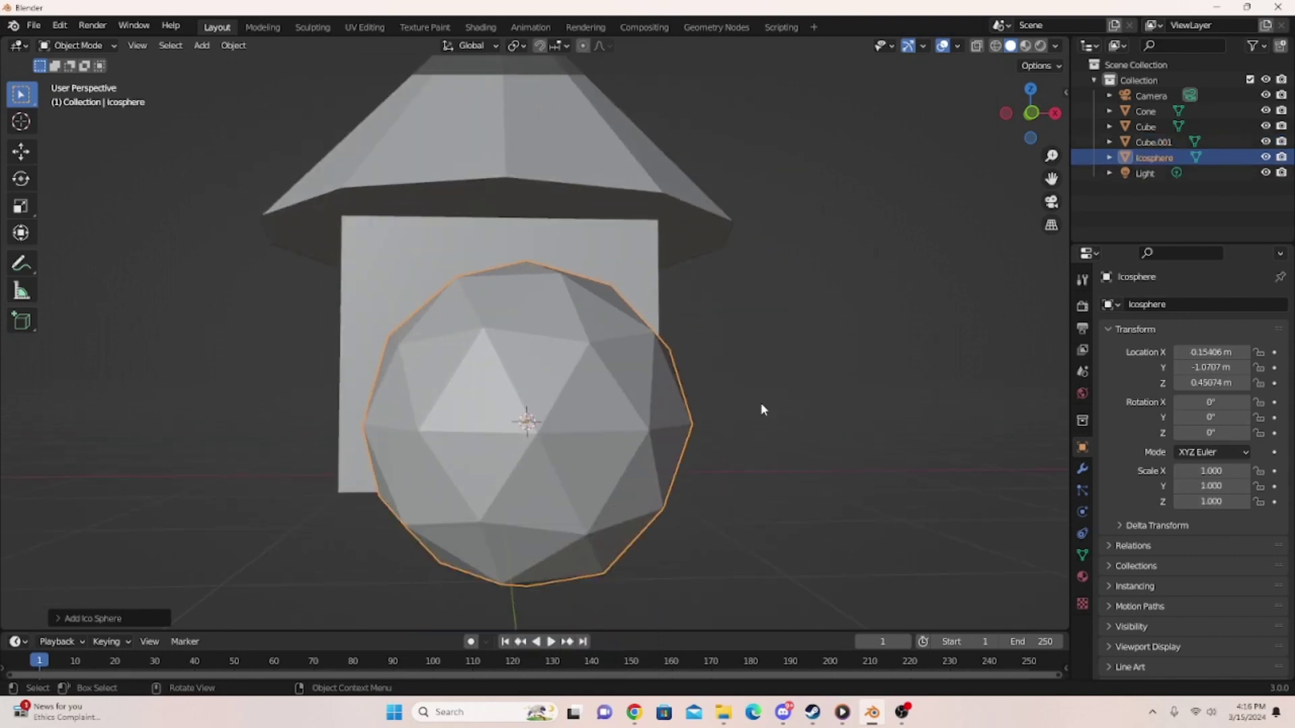
{"action": "key", "text": "s"}
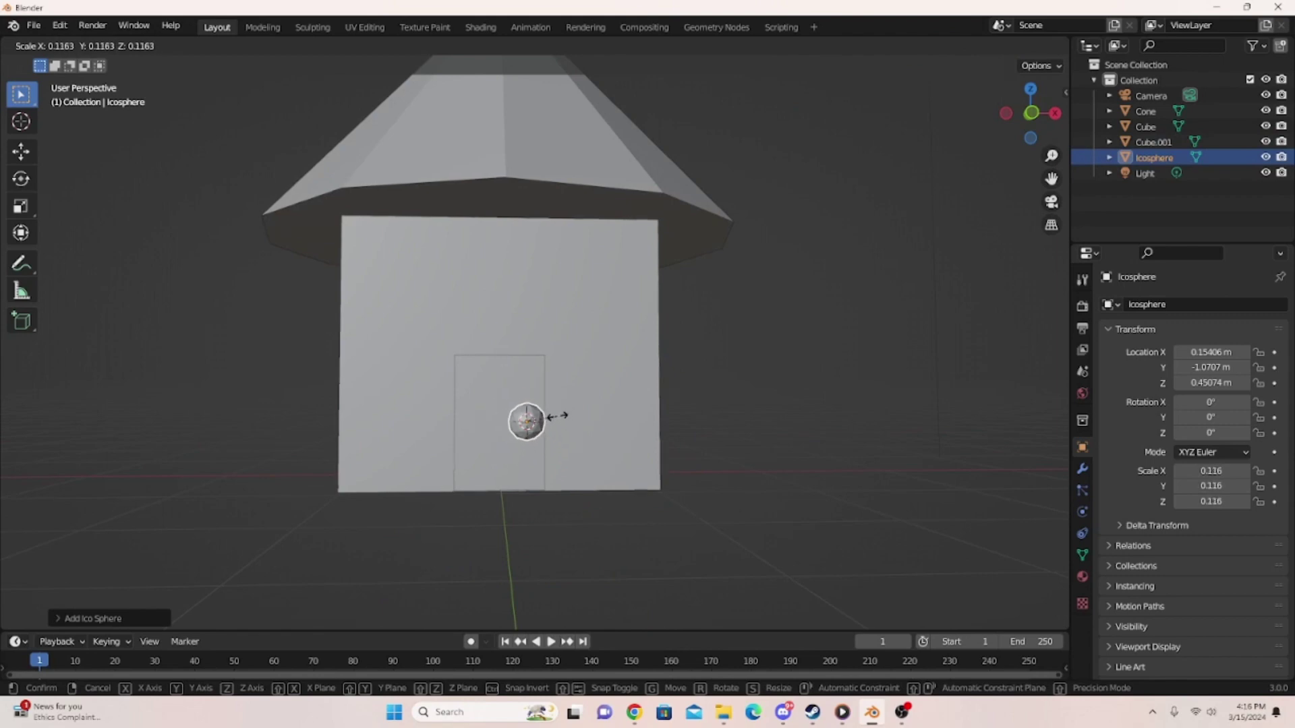
{"action": "left_click", "coordinate": [548, 419]}
{"action": "scroll", "coordinate": [549, 429], "scroll_direction": "up", "scroll_amount": 5}
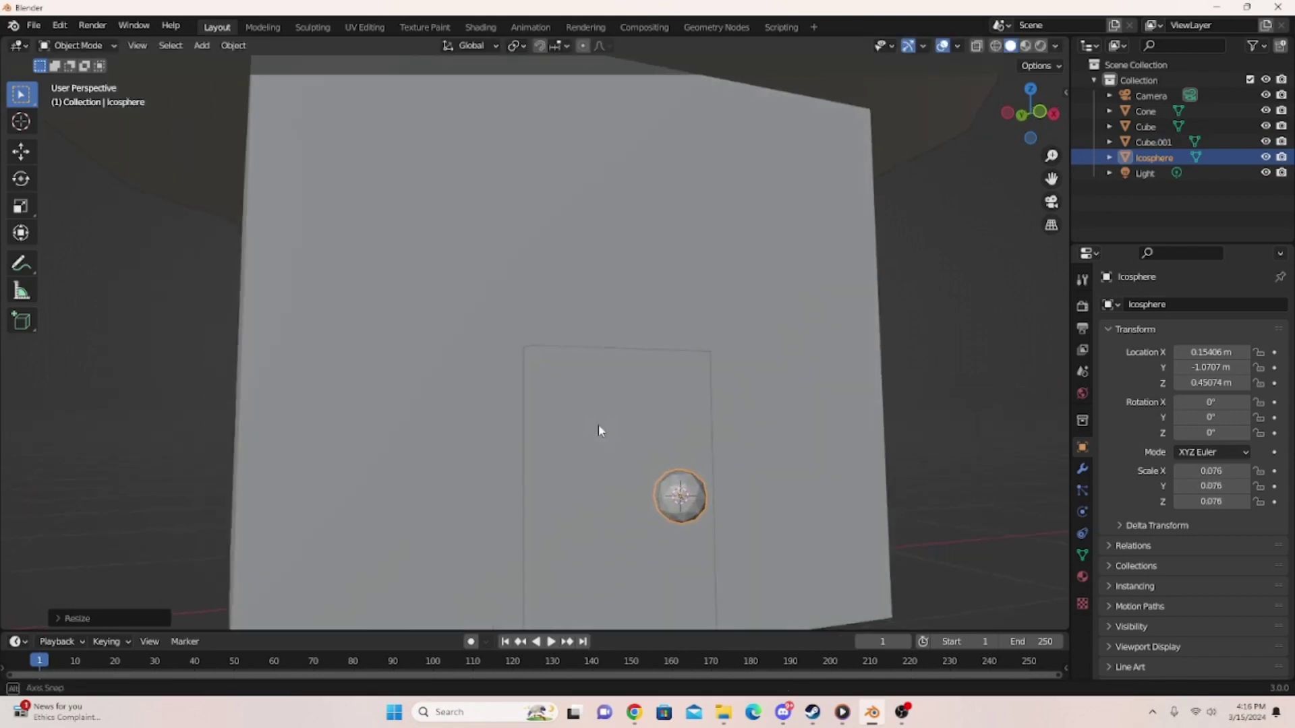
- Apply Shade Smooth to the doorknob sphere
{"action": "right_click", "coordinate": [651, 438]}
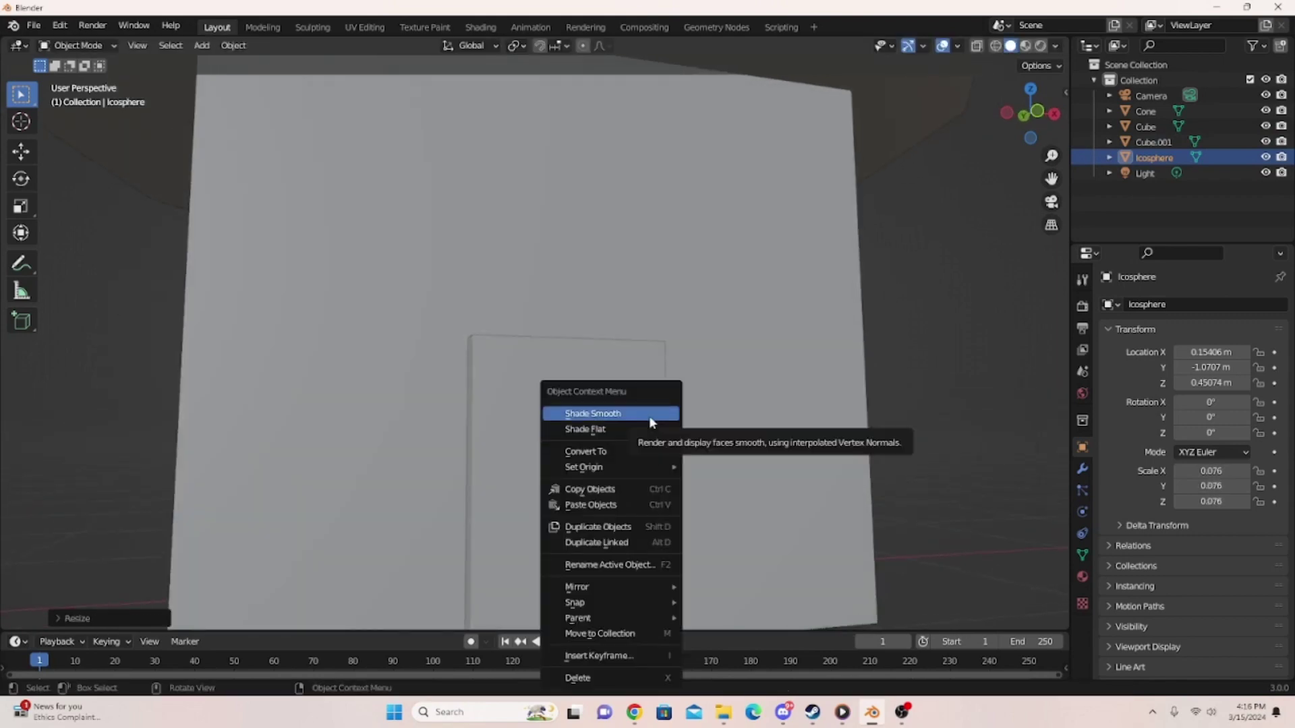
{"action": "right_click", "coordinate": [661, 451]}
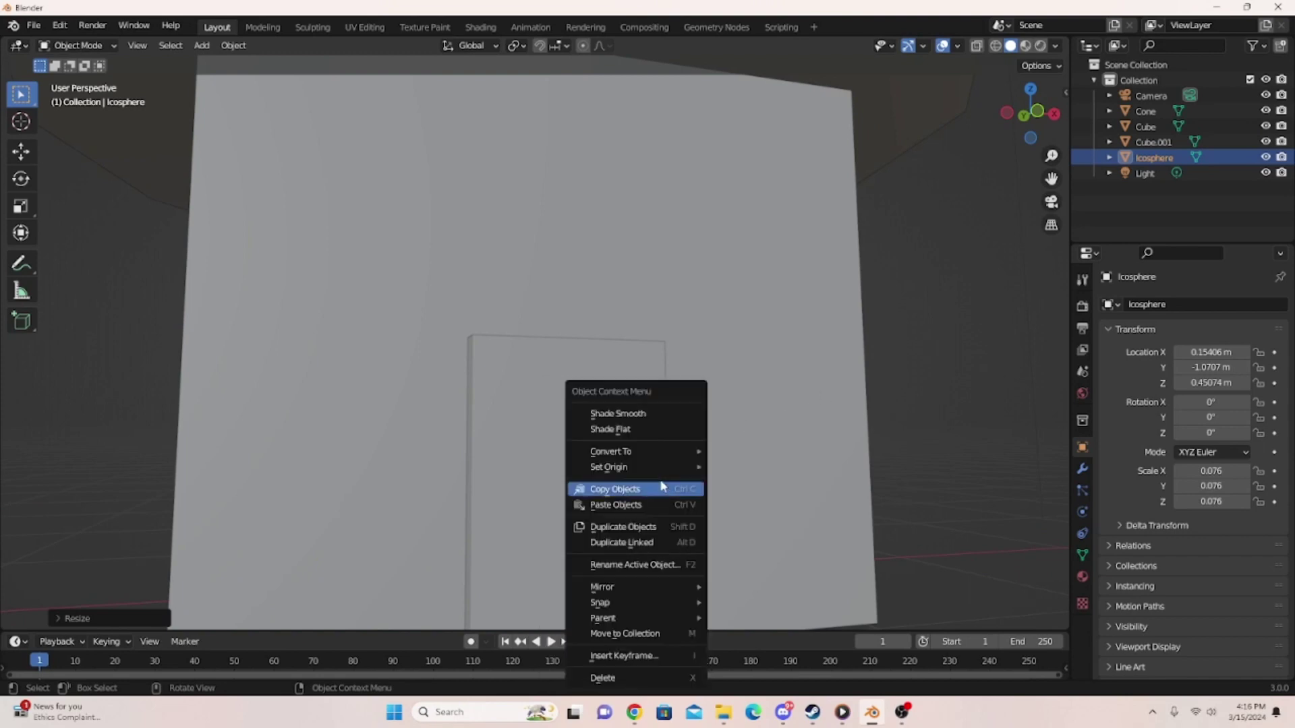
{"action": "left_click", "coordinate": [634, 413]}
{"action": "scroll", "coordinate": [641, 508], "scroll_direction": "up", "scroll_amount": 2}
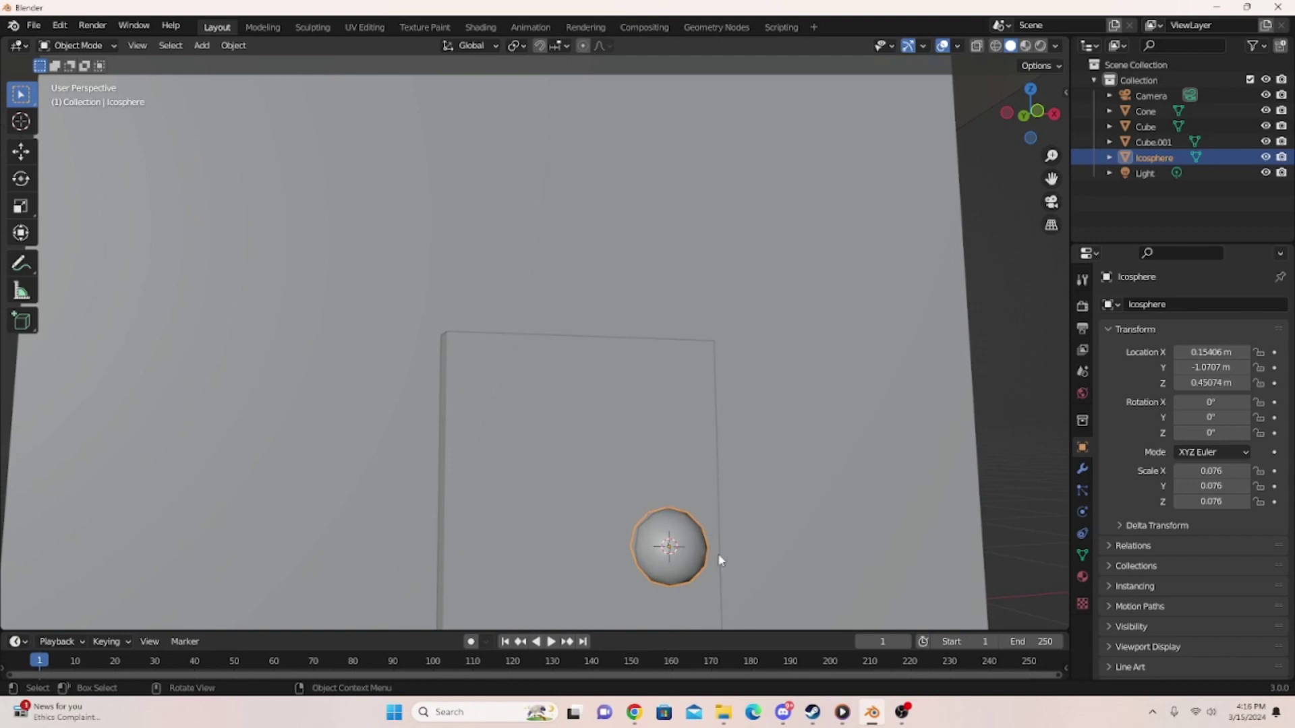
- Switch the doorknob sphere to Shade Flat to compare its faceted look
{"action": "scroll", "coordinate": [701, 512], "scroll_direction": "down", "scroll_amount": 3}
{"action": "scroll", "coordinate": [702, 509], "scroll_direction": "up", "scroll_amount": 3}
{"action": "middle_click_drag", "start_coordinate": [702, 509], "coordinate": [682, 482]}
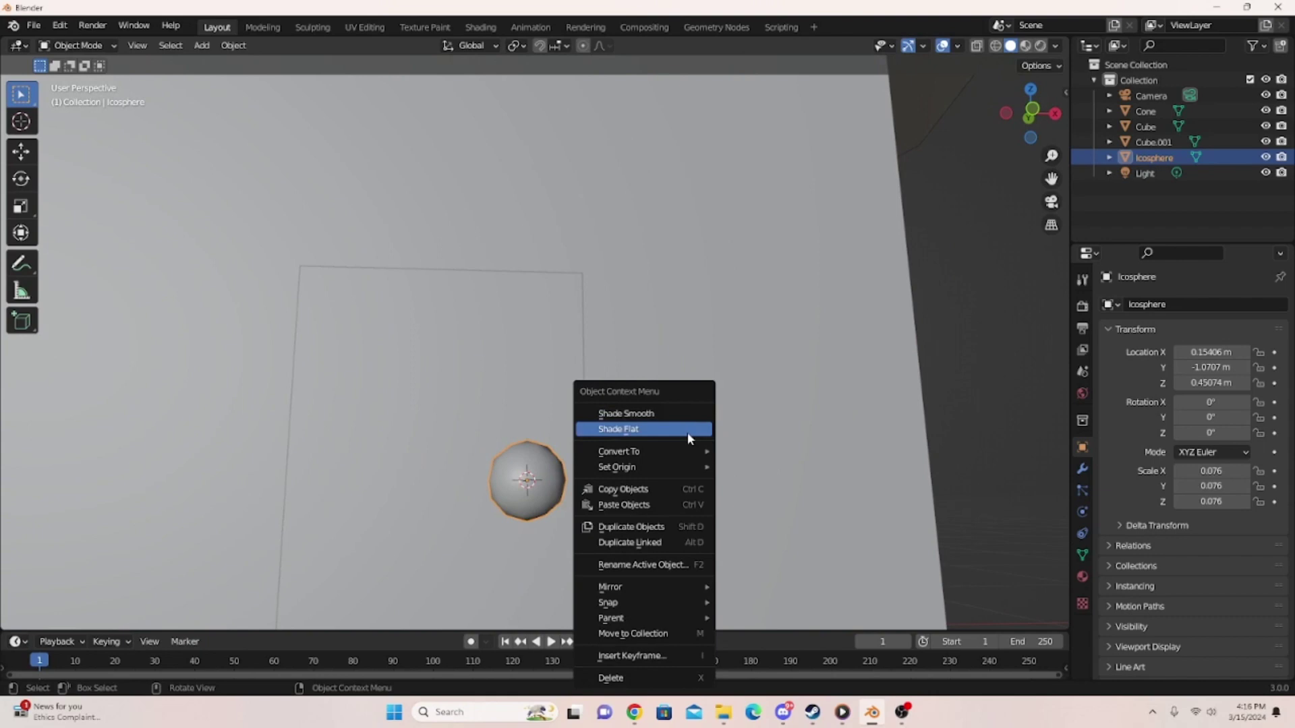
{"action": "left_click", "coordinate": [687, 431]}
{"action": "scroll", "coordinate": [685, 439], "scroll_direction": "down", "scroll_amount": 4}
{"action": "scroll", "coordinate": [666, 455], "scroll_direction": "up", "scroll_amount": 6}
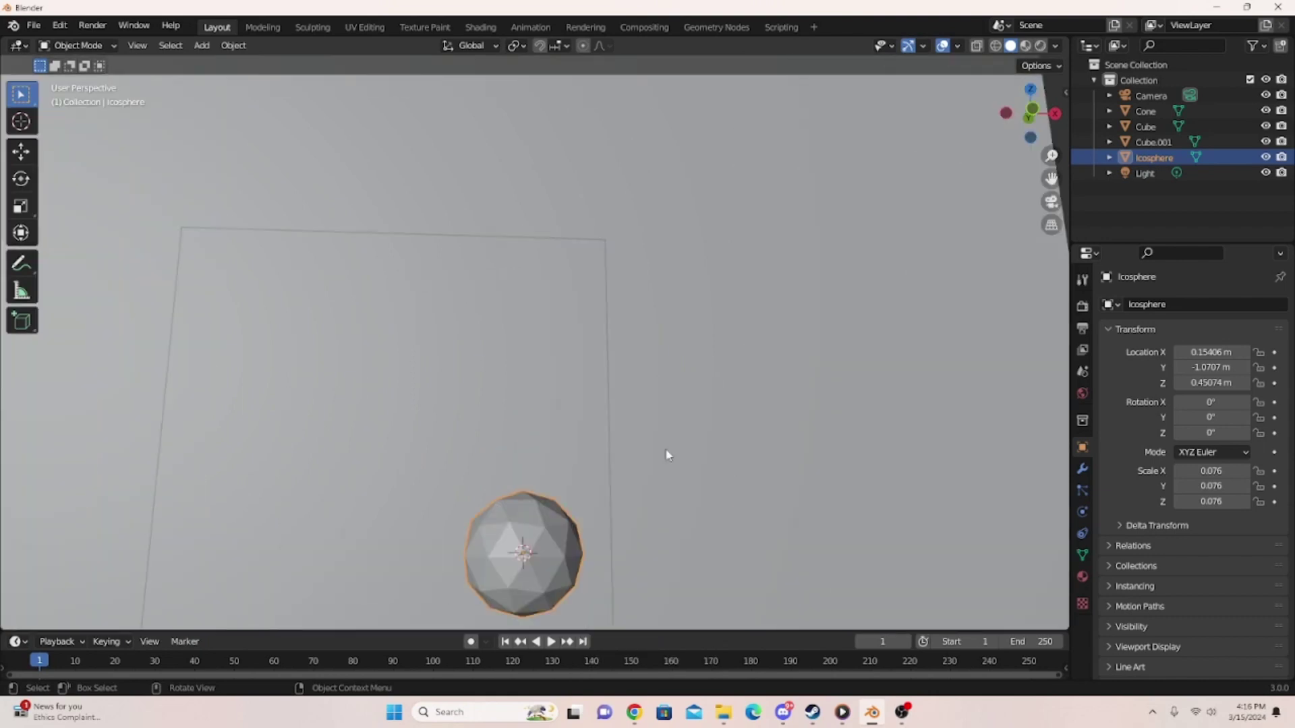
- Apply Shade Smooth to the doorknob sphere again and deselect it
{"action": "right_click", "coordinate": [611, 429]}
{"action": "mouse_move", "coordinate": [659, 454]}
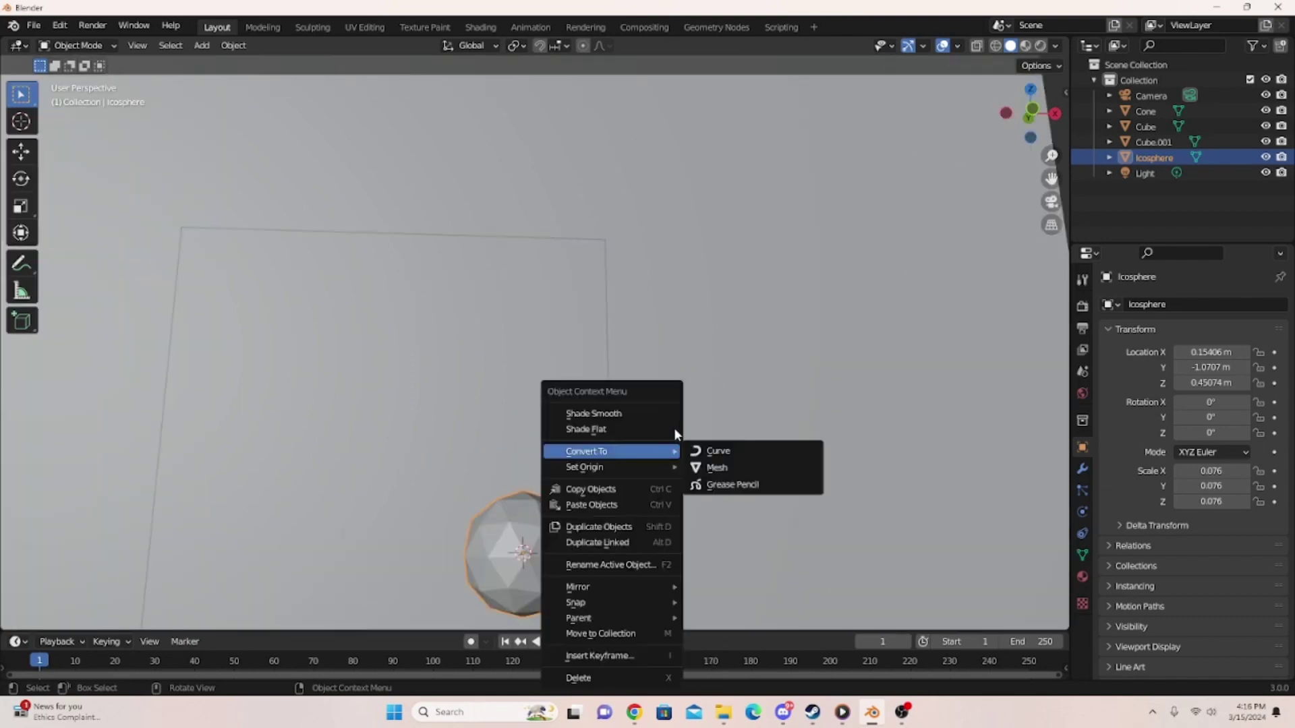
{"action": "left_click", "coordinate": [649, 414]}
{"action": "scroll", "coordinate": [650, 452], "scroll_direction": "down", "scroll_amount": 5}
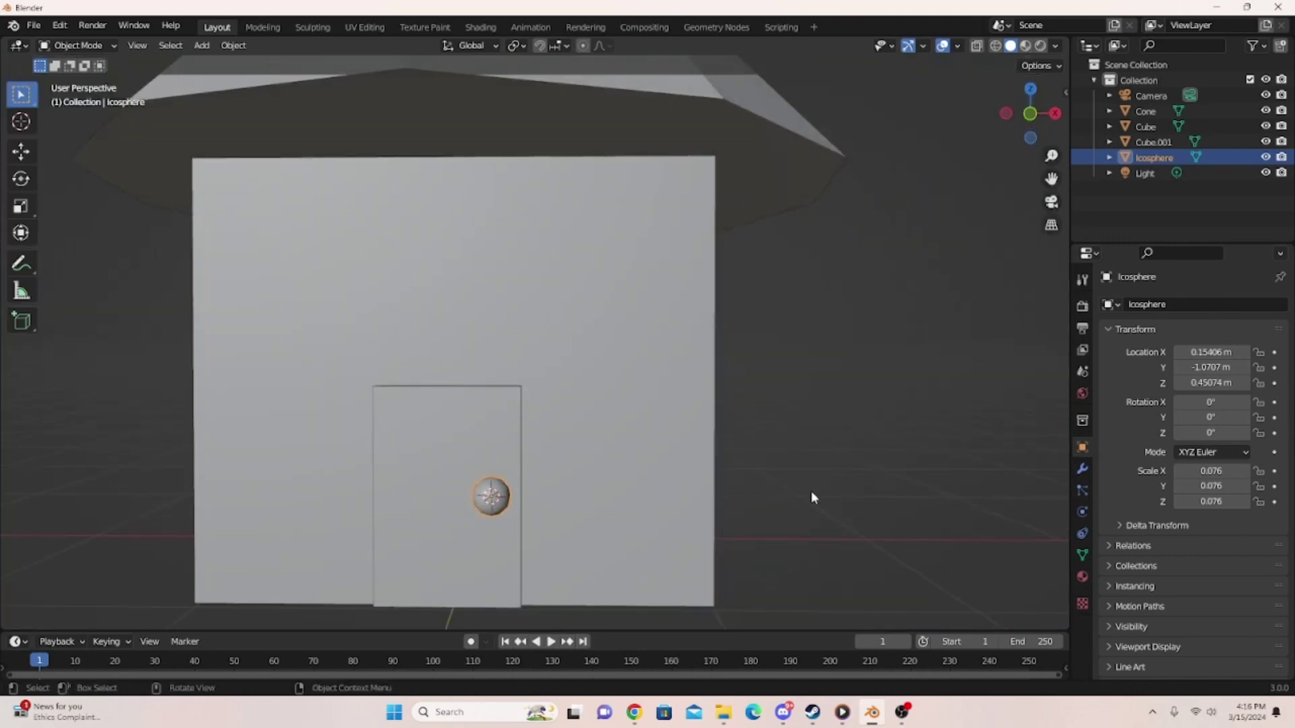
{"action": "left_click", "coordinate": [812, 491]}
{"action": "scroll", "coordinate": [813, 496], "scroll_direction": "down", "scroll_amount": 5}
{"action": "mouse_move", "coordinate": [818, 509]}
{"action": "middle_mouse_down"}
{"action": "mouse_move", "coordinate": [746, 523]}
{"action": "mouse_move", "coordinate": [564, 509]}
{"action": "mouse_move", "coordinate": [706, 539]}
{"action": "mouse_move", "coordinate": [807, 517]}
{"action": "middle_mouse_up"}
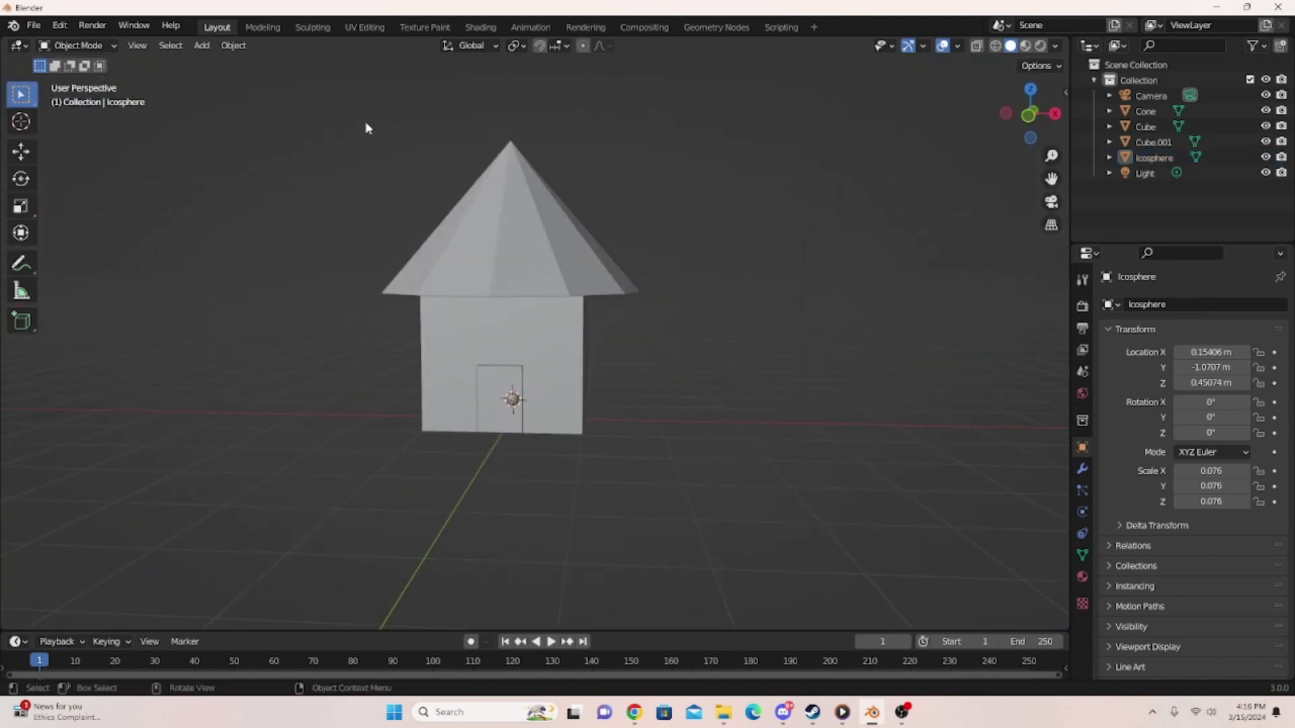
{"action": "left_click", "coordinate": [480, 27]}
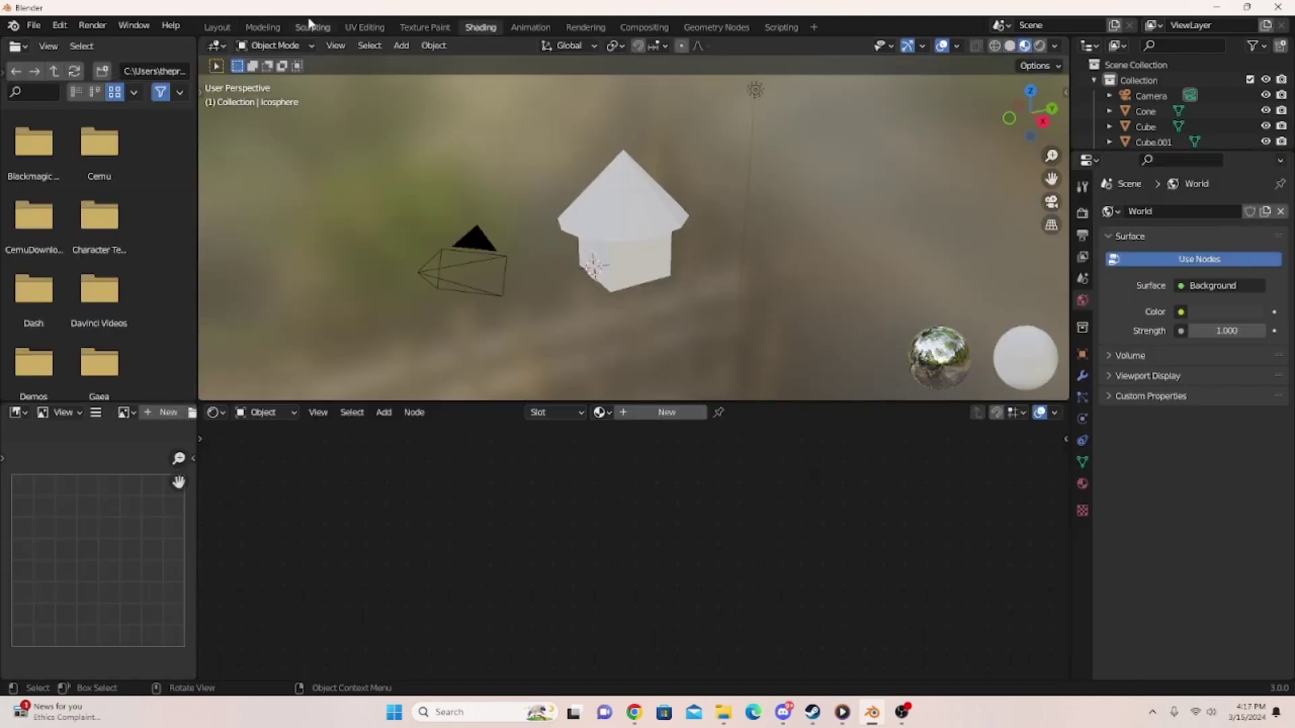
{"action": "left_click", "coordinate": [222, 28]}
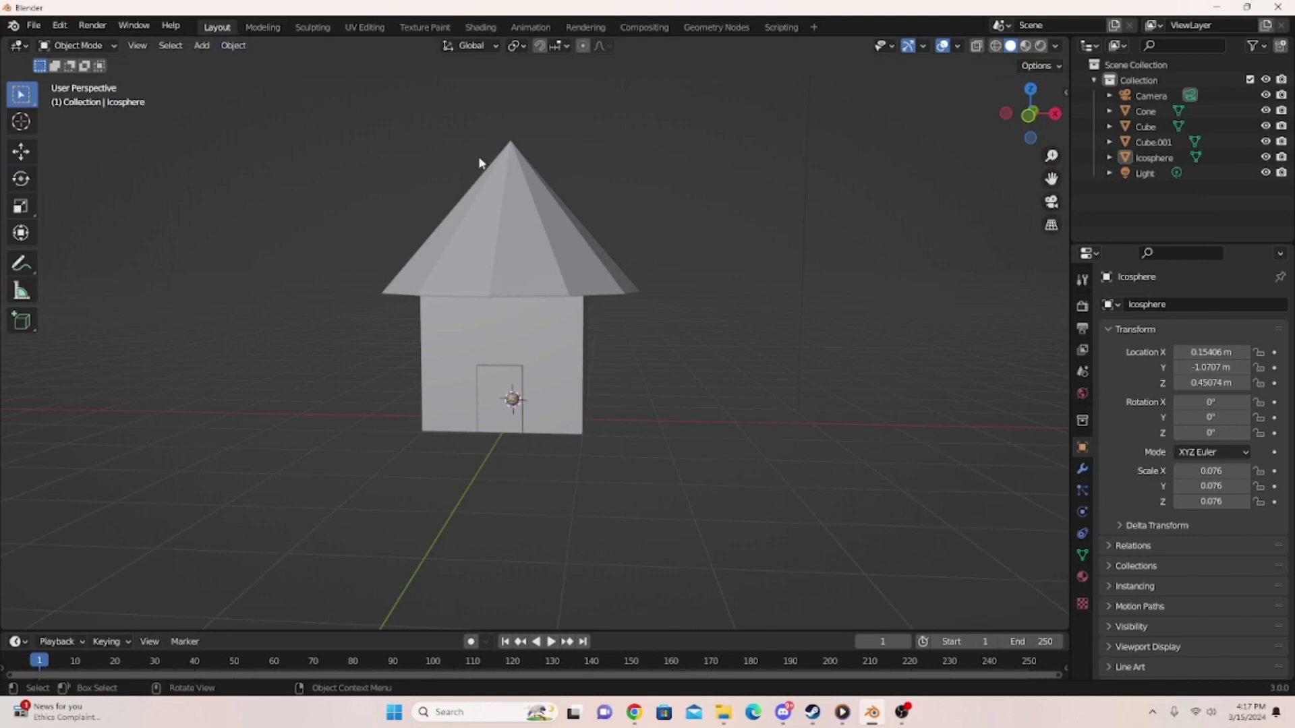
{"action": "scroll", "coordinate": [472, 302], "scroll_direction": "down", "scroll_amount": 5}
{"action": "scroll", "coordinate": [472, 309], "scroll_direction": "up", "scroll_amount": 5}
- In the Shading workspace, add a new material named Tan to the cube forming the house walls
{"action": "left_click", "coordinate": [491, 28]}
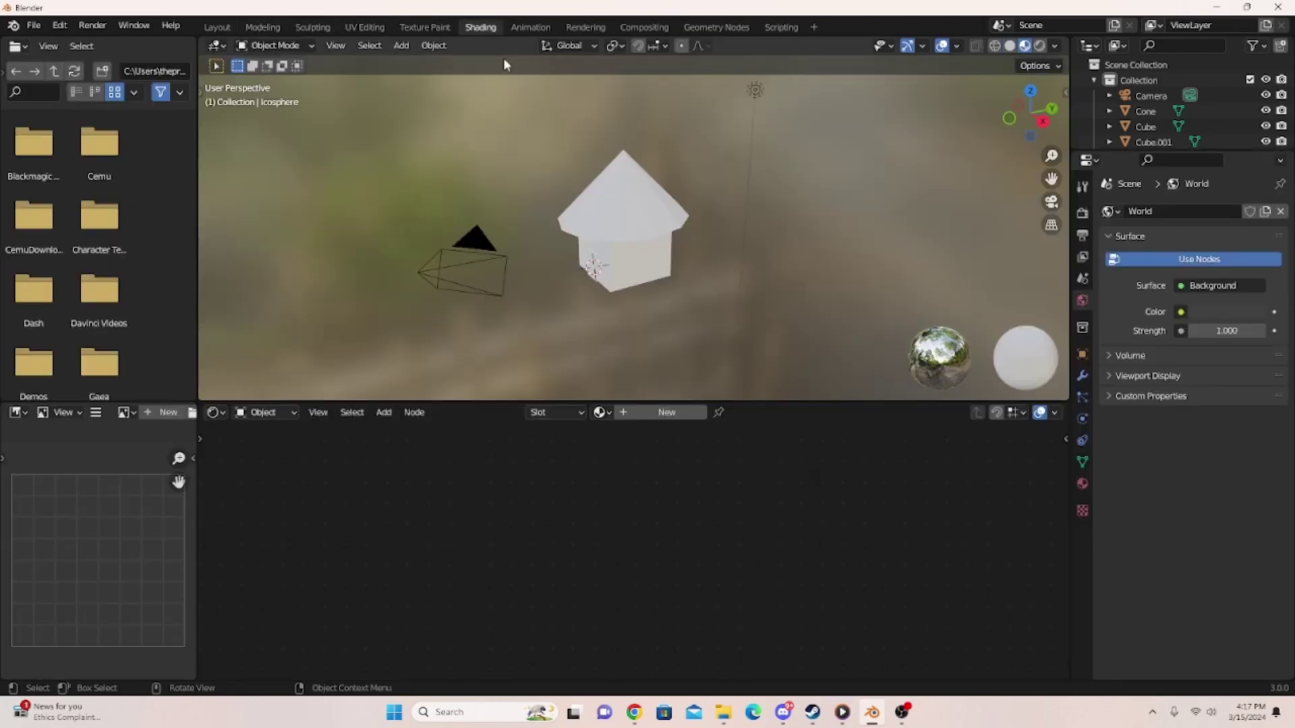
{"action": "middle_click_drag", "start_coordinate": [506, 87], "coordinate": [762, 156]}
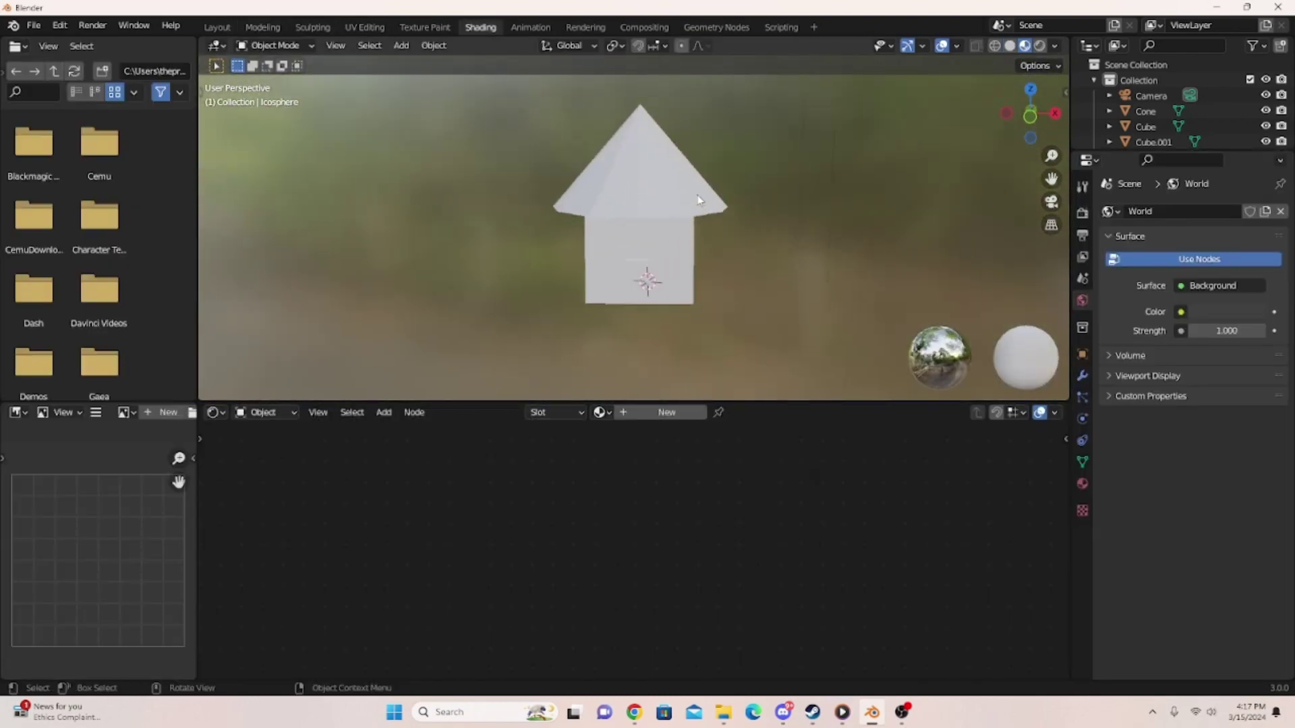
{"action": "scroll", "coordinate": [697, 195], "scroll_direction": "up", "scroll_amount": 2}
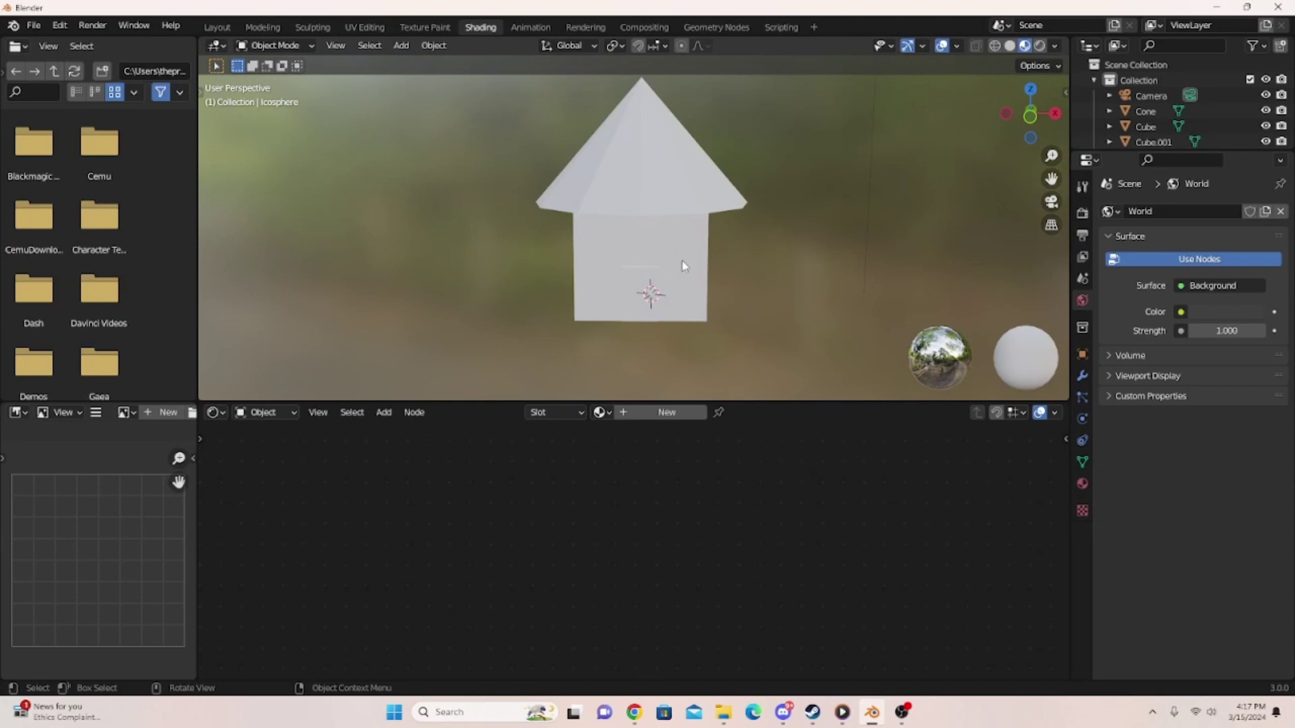
{"action": "middle_click_drag", "start_coordinate": [808, 308], "coordinate": [808, 294]}
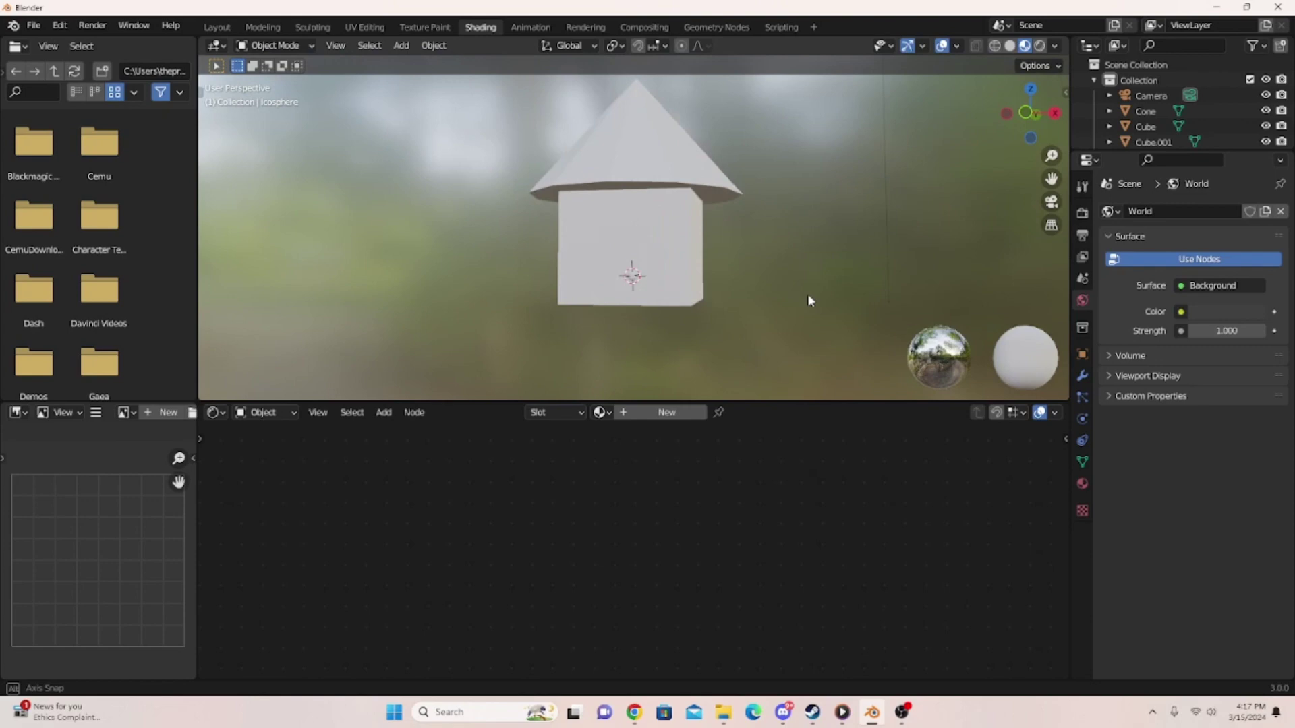
{"action": "left_click", "coordinate": [668, 241]}
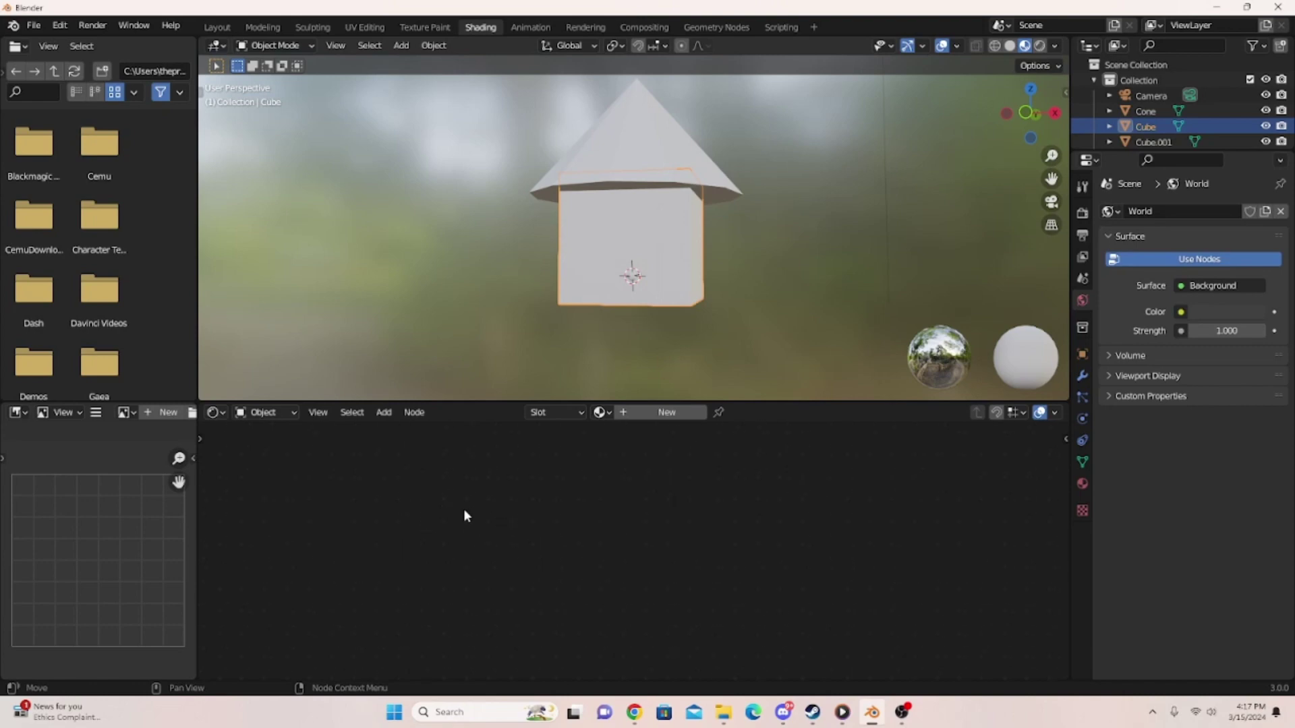
{"action": "left_click", "coordinate": [664, 414]}
{"action": "left_click", "coordinate": [661, 412]}
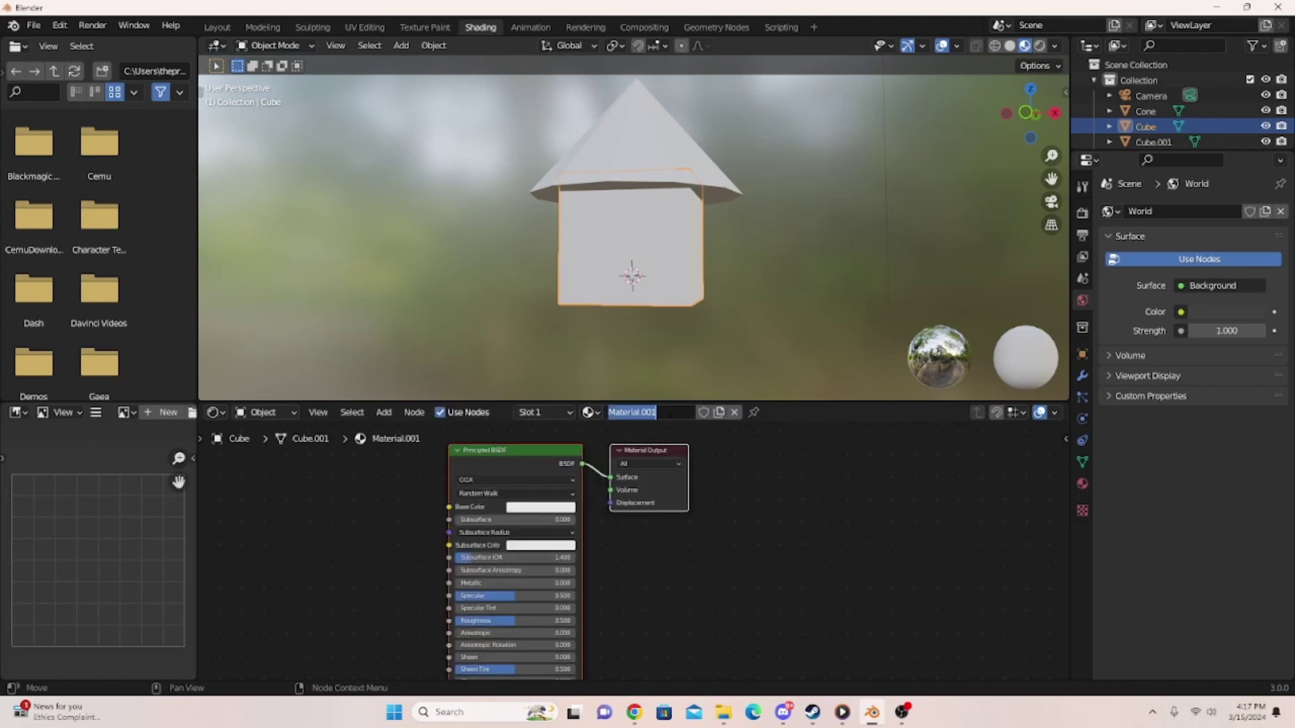
{"action": "key", "text": "BackSpace"}
{"action": "type", "text": "Tar"}
{"action": "key", "text": "Return"}
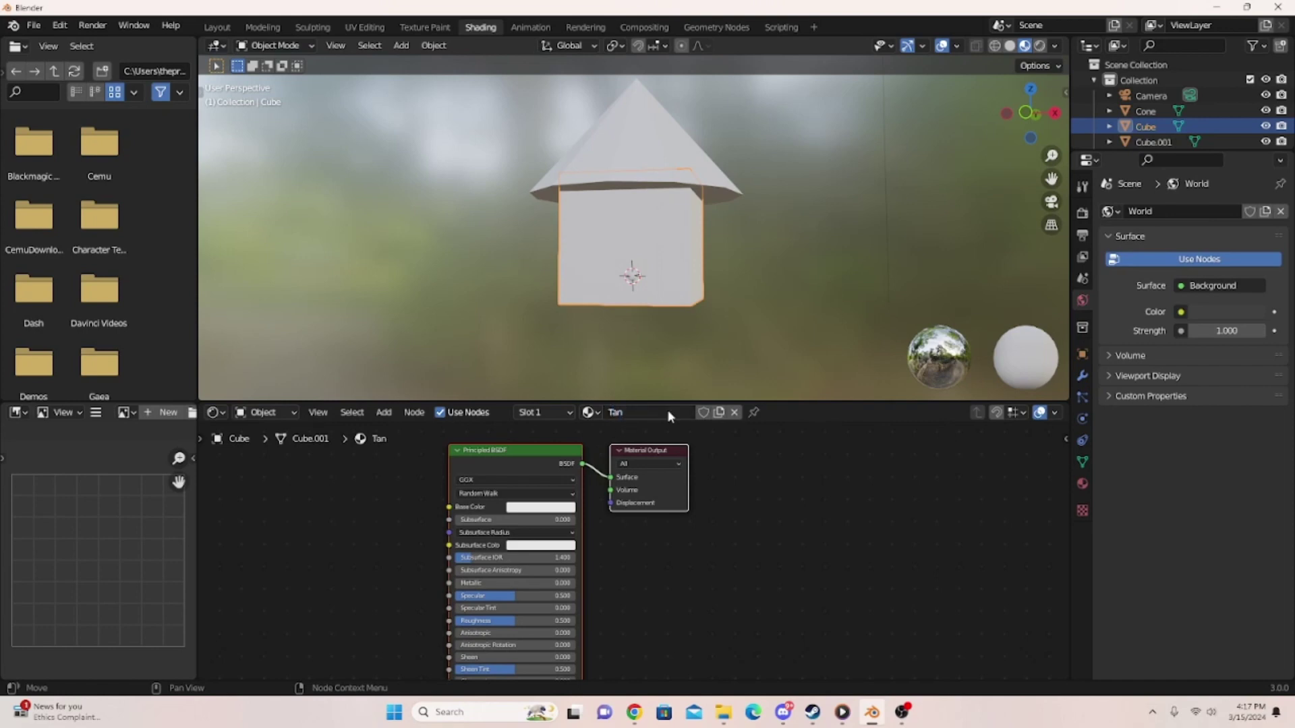
- Set the Tan material's base color to a darkened tan with hue about 0.07, saturation about 0.87 and value about 0.33
{"action": "left_click", "coordinate": [529, 509]}
{"action": "left_click_drag", "start_coordinate": [552, 414], "coordinate": [539, 409]}
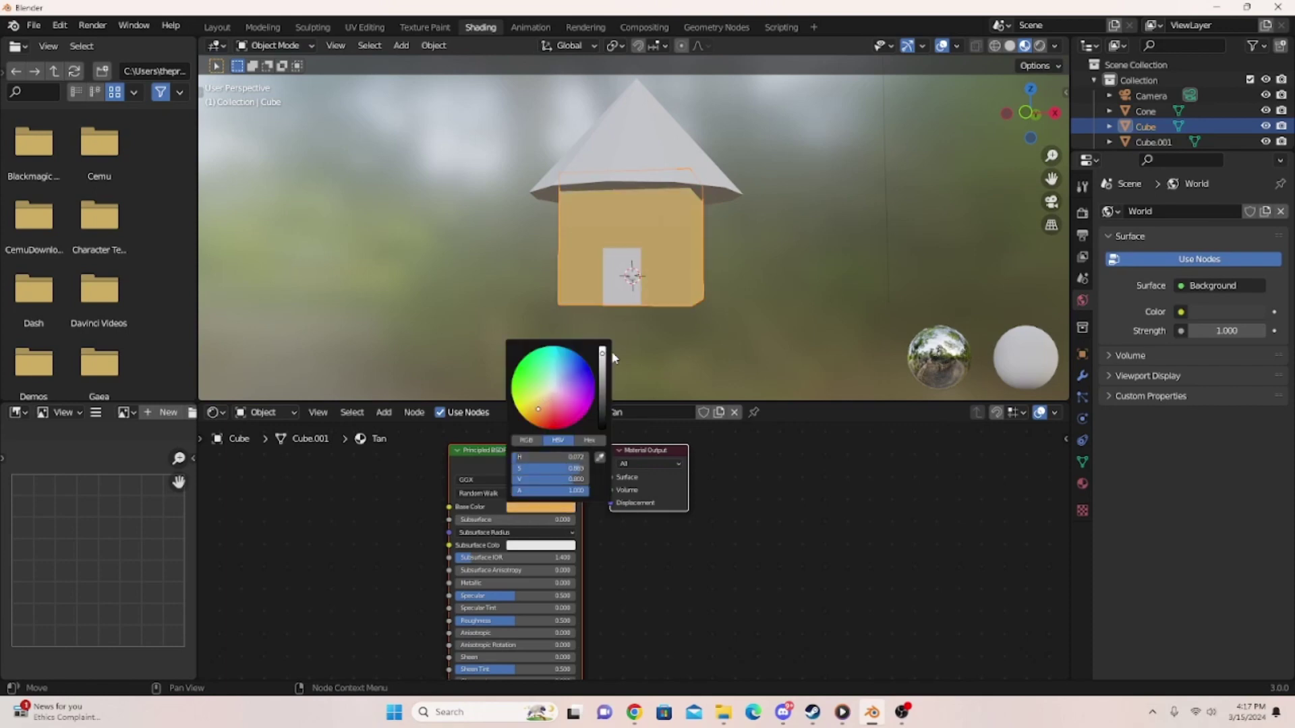
{"action": "left_click_drag", "start_coordinate": [602, 352], "coordinate": [602, 376]}
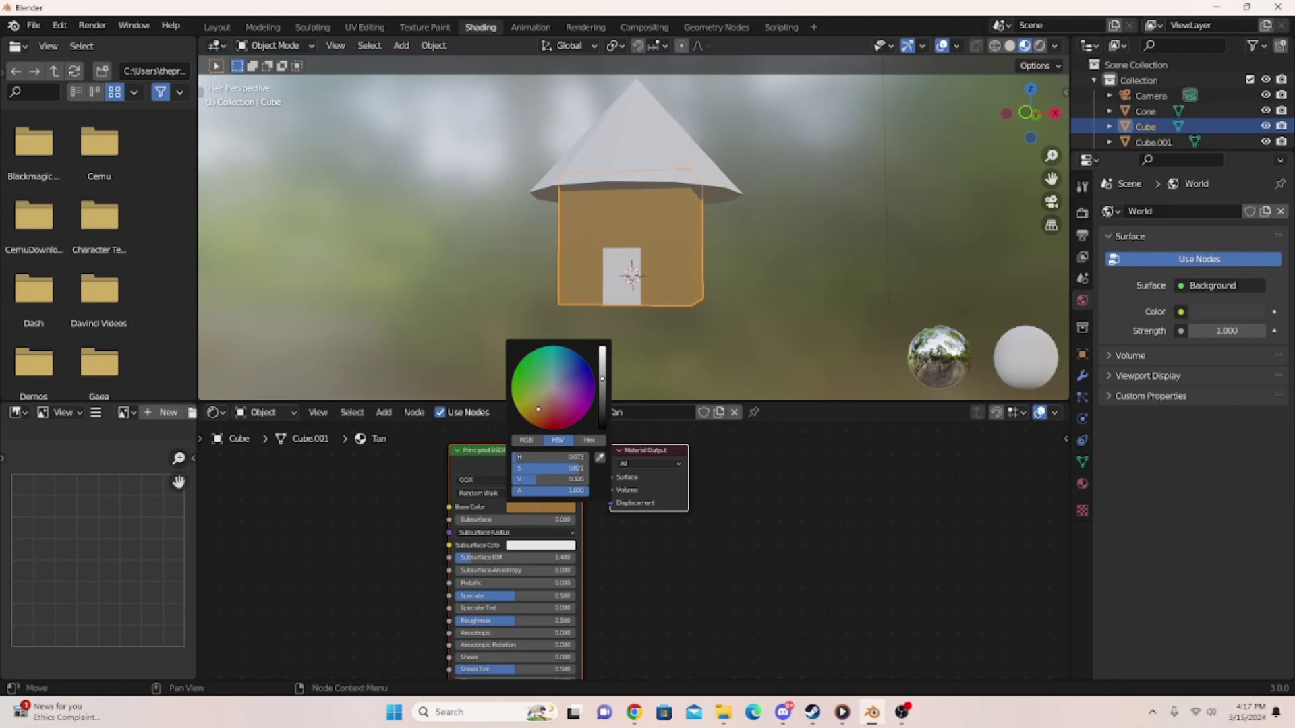
{"action": "left_click", "coordinate": [727, 311]}
{"action": "middle_click_drag", "start_coordinate": [727, 310], "coordinate": [664, 336]}
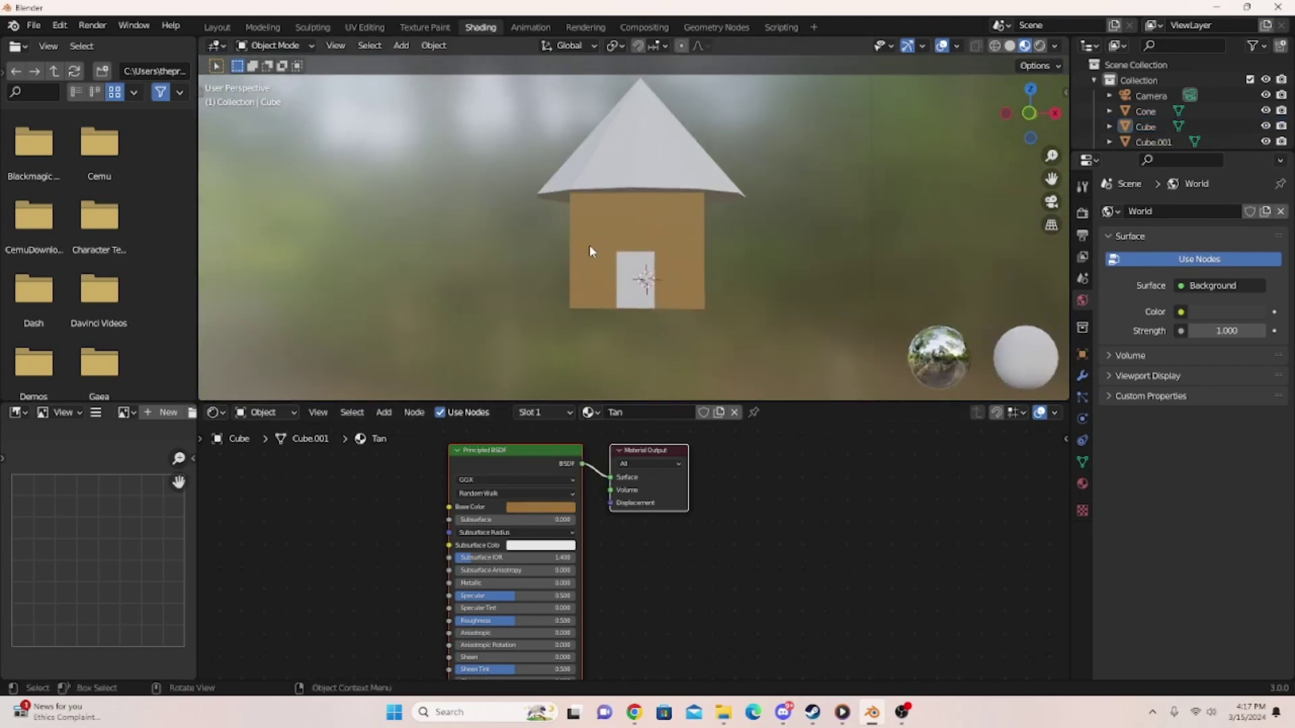
- Raise the Tan material's roughness to about 0.536 in the Principled BSDF node
{"action": "scroll", "coordinate": [533, 472], "scroll_direction": "down", "scroll_amount": 2}
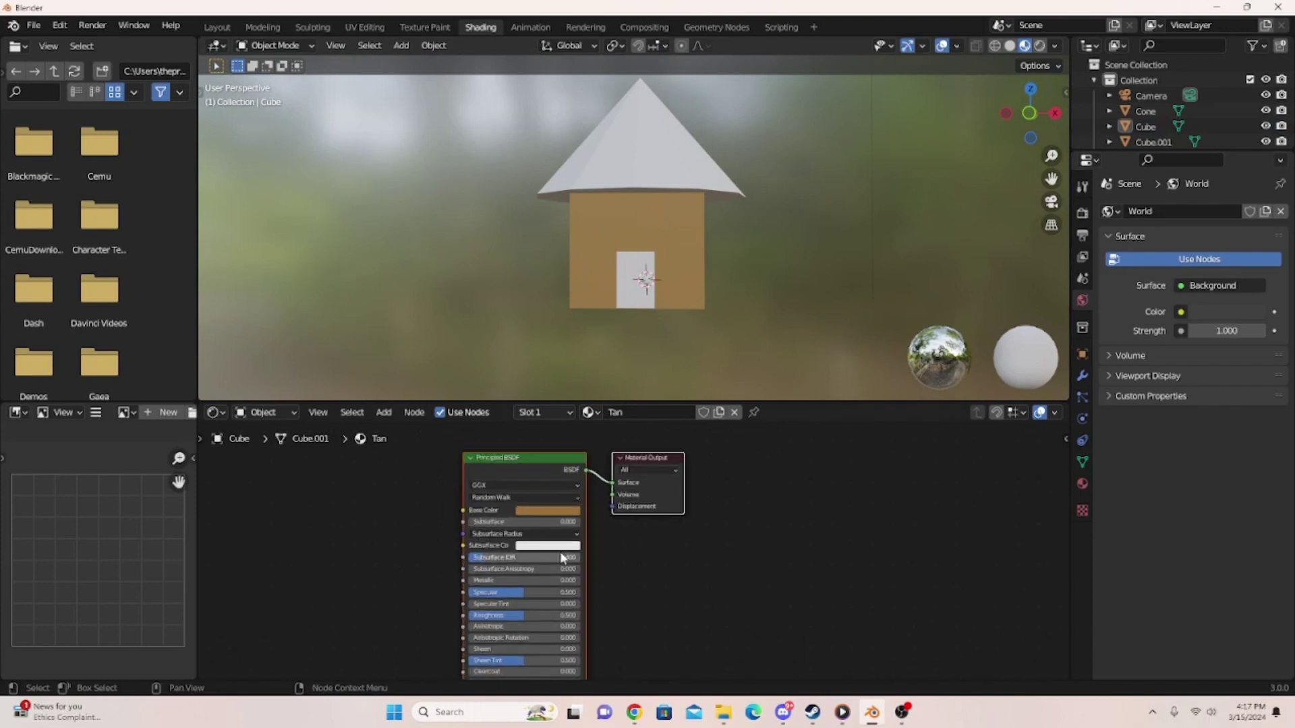
{"action": "middle_click_drag", "start_coordinate": [603, 578], "coordinate": [552, 480]}
{"action": "mouse_move", "coordinate": [471, 518]}
{"action": "left_mouse_down"}
{"action": "mouse_move", "coordinate": [539, 517]}
{"action": "mouse_move", "coordinate": [425, 518]}
{"action": "mouse_move", "coordinate": [506, 518]}
{"action": "mouse_move", "coordinate": [455, 518]}
{"action": "mouse_move", "coordinate": [481, 517]}
{"action": "left_mouse_up"}
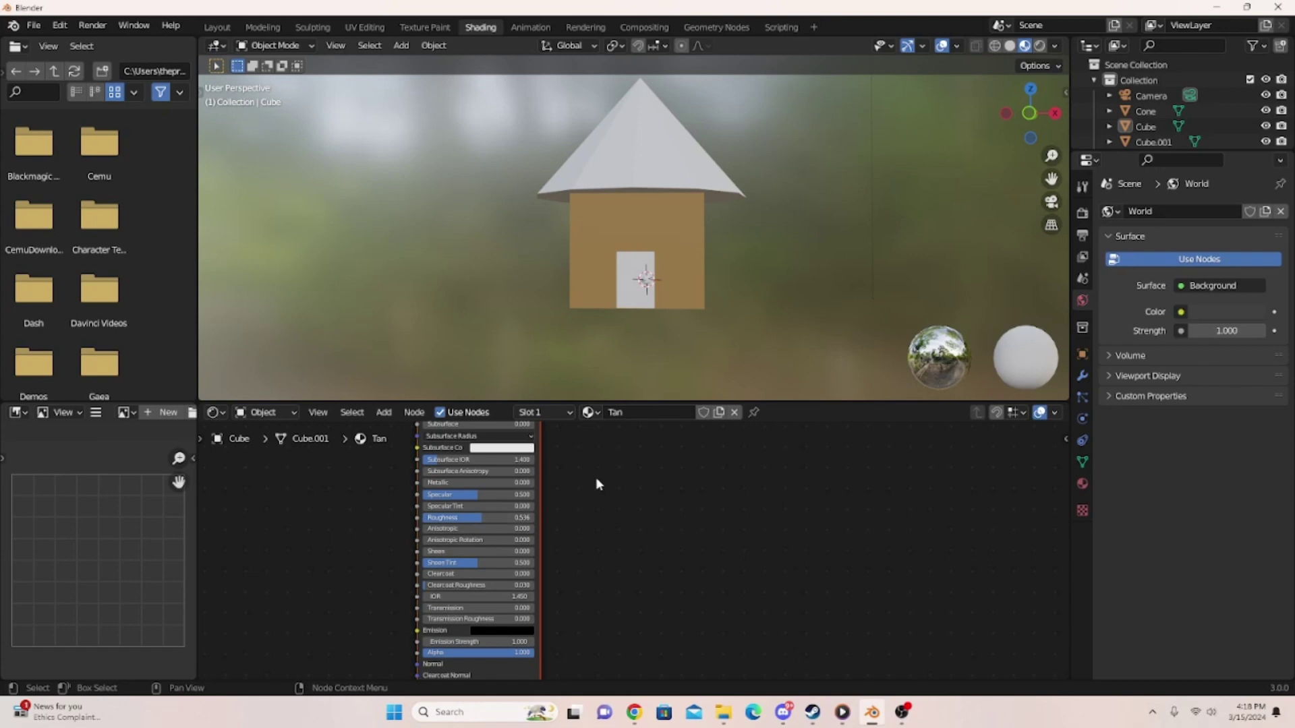
{"action": "scroll", "coordinate": [596, 476], "scroll_direction": "up", "scroll_amount": 1}
{"action": "middle_click_drag", "start_coordinate": [572, 497], "coordinate": [574, 525]}
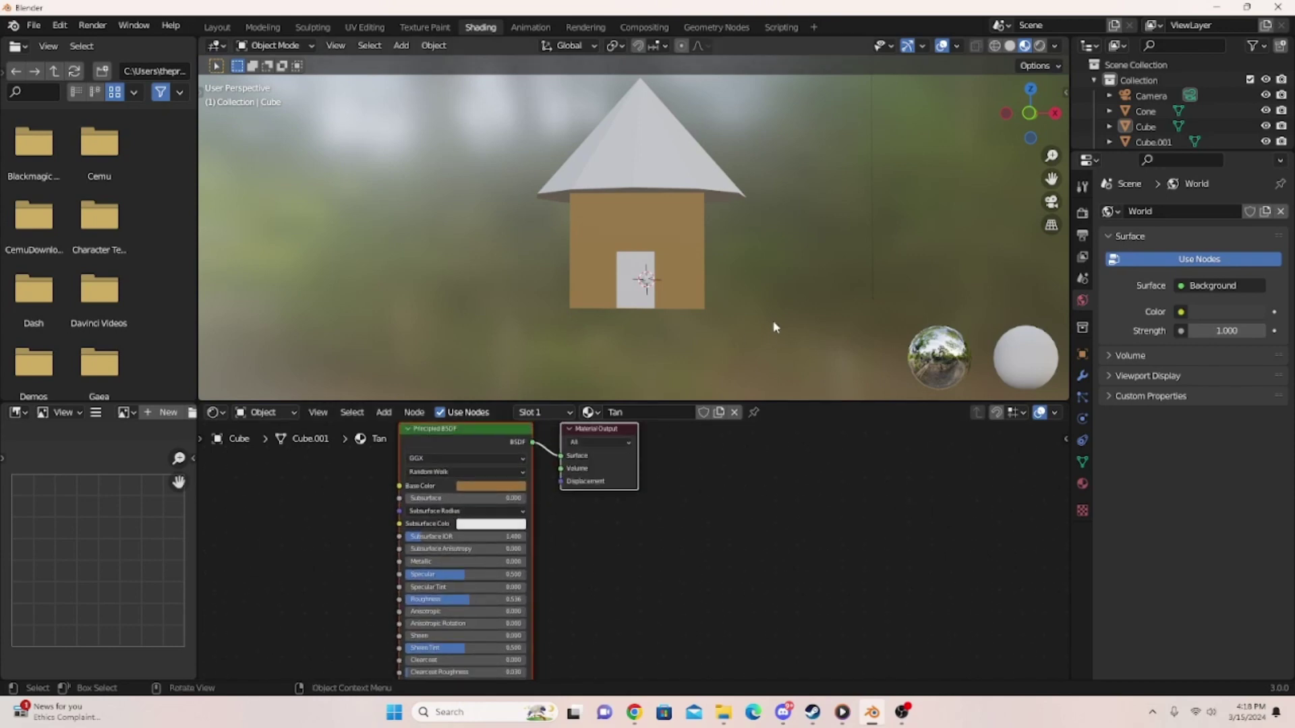
- Add a new material named Red to the cone roof
{"action": "middle_click_drag", "start_coordinate": [774, 324], "coordinate": [702, 349]}
{"action": "scroll", "coordinate": [675, 283], "scroll_direction": "up", "scroll_amount": 2}
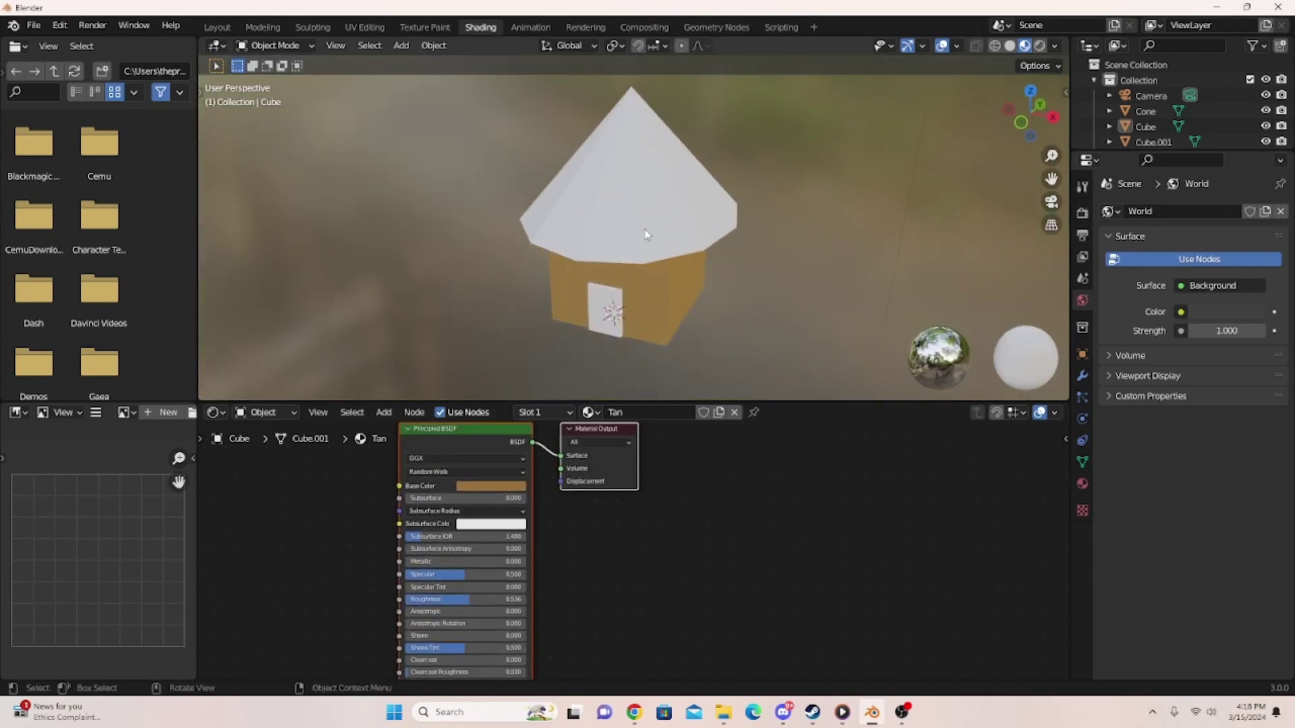
{"action": "left_click", "coordinate": [646, 218]}
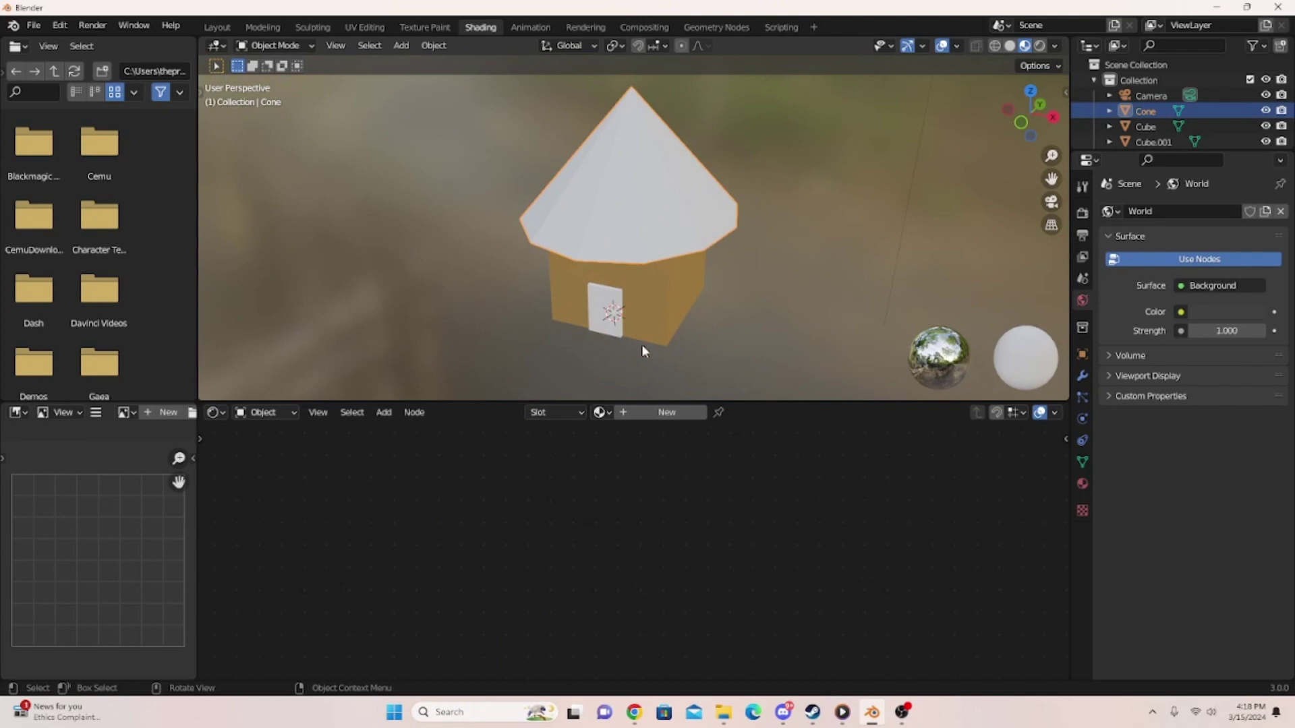
{"action": "left_click", "coordinate": [658, 413]}
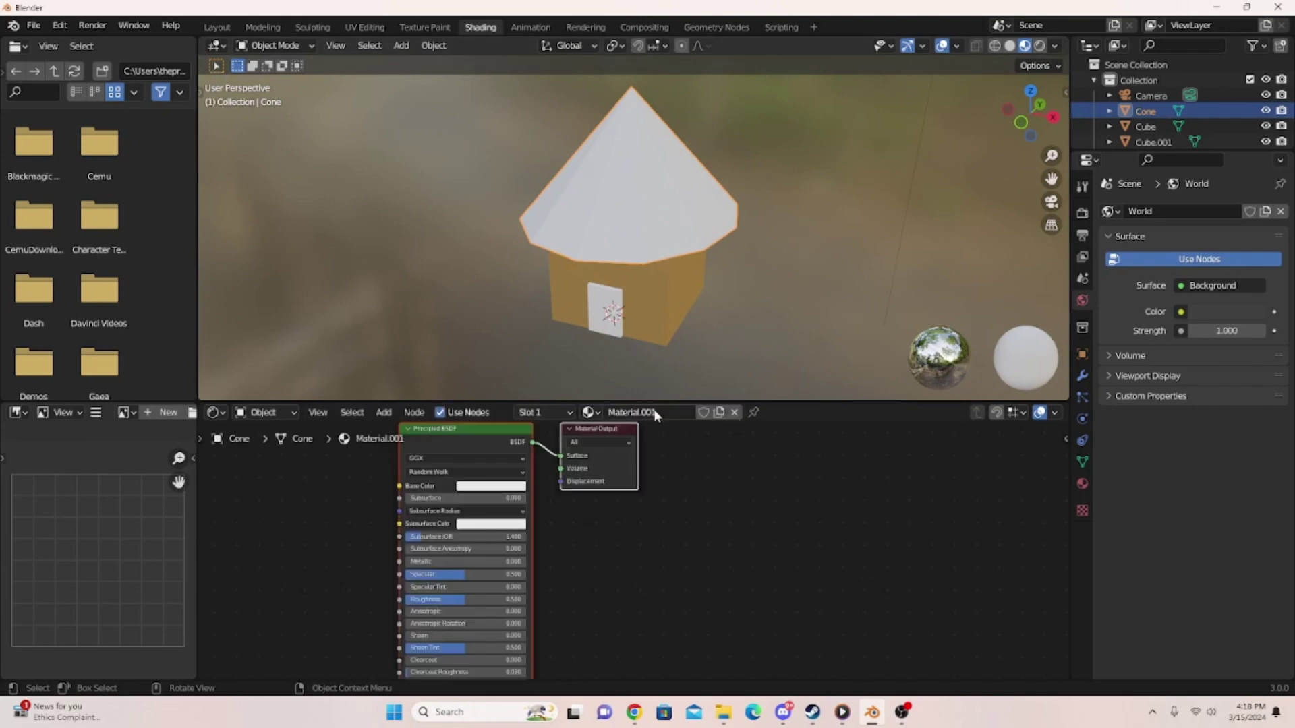
{"action": "double_click", "coordinate": [654, 410]}
{"action": "key", "text": "BackSpace"}
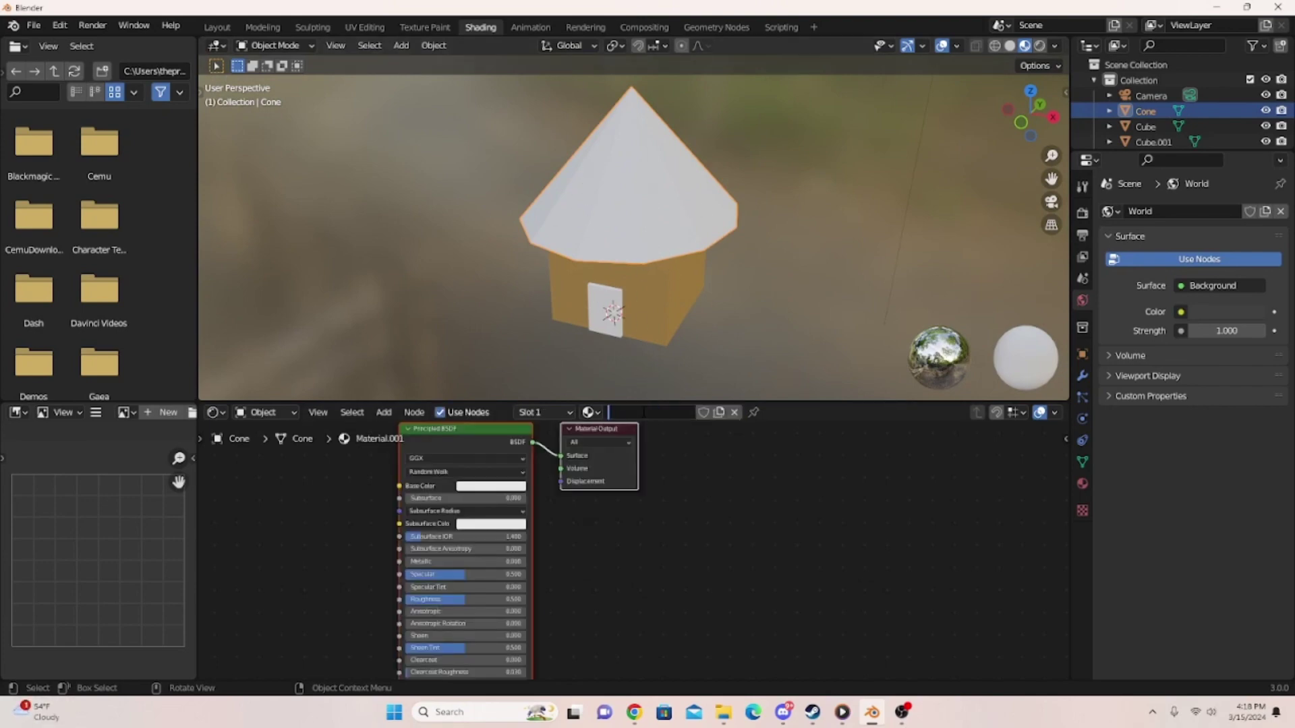
{"action": "type", "text": "Red"}
{"action": "key", "text": "Return"}
- Set the Red material's base color to a strong red and deselect the roof
{"action": "left_click", "coordinate": [473, 489]}
{"action": "left_click_drag", "start_coordinate": [509, 400], "coordinate": [499, 396]}
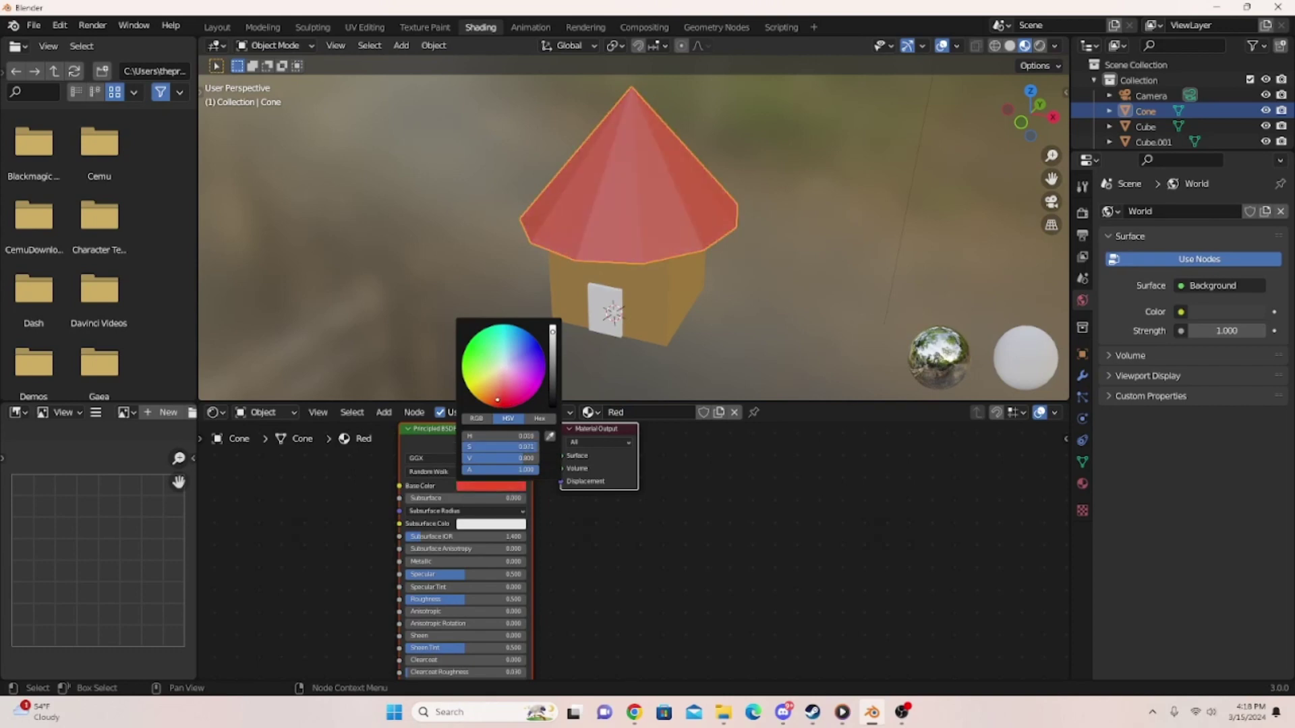
{"action": "left_click", "coordinate": [443, 201]}
- Add a new material named Dark Brown to the door block
{"action": "scroll", "coordinate": [556, 302], "scroll_direction": "up", "scroll_amount": 3}
{"action": "left_click", "coordinate": [586, 300]}
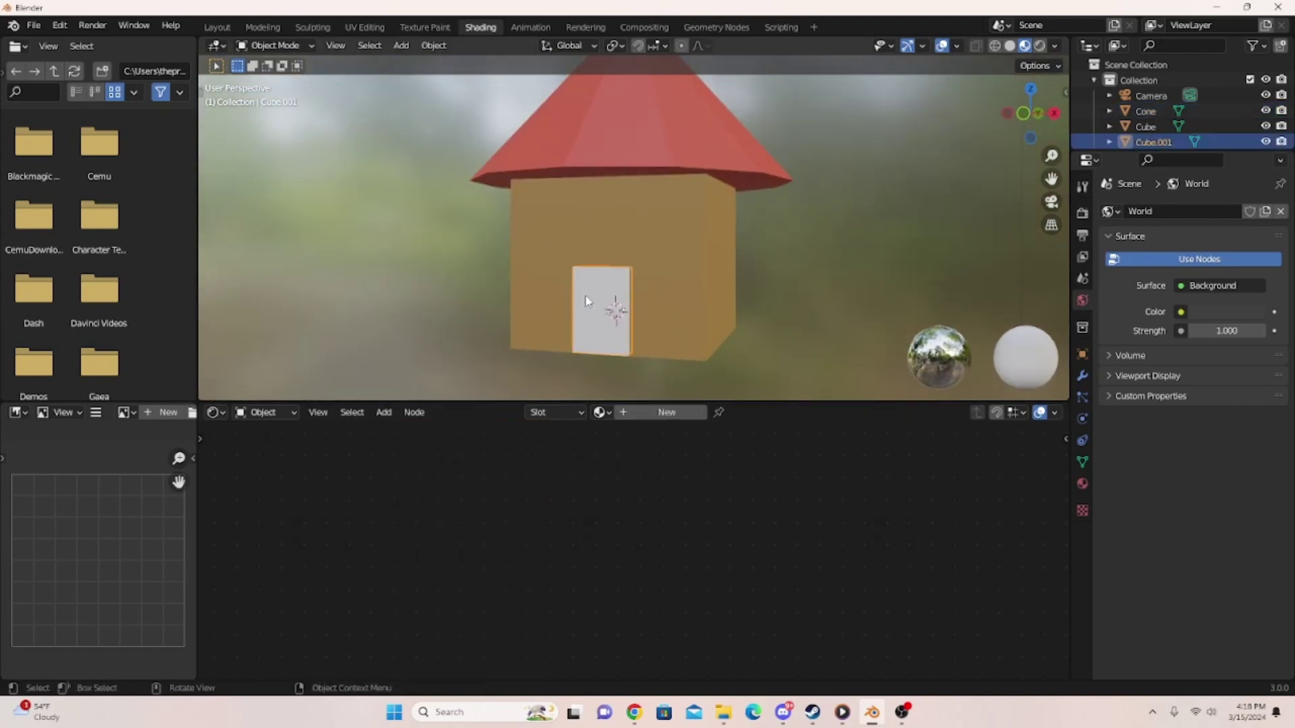
{"action": "left_click", "coordinate": [666, 412]}
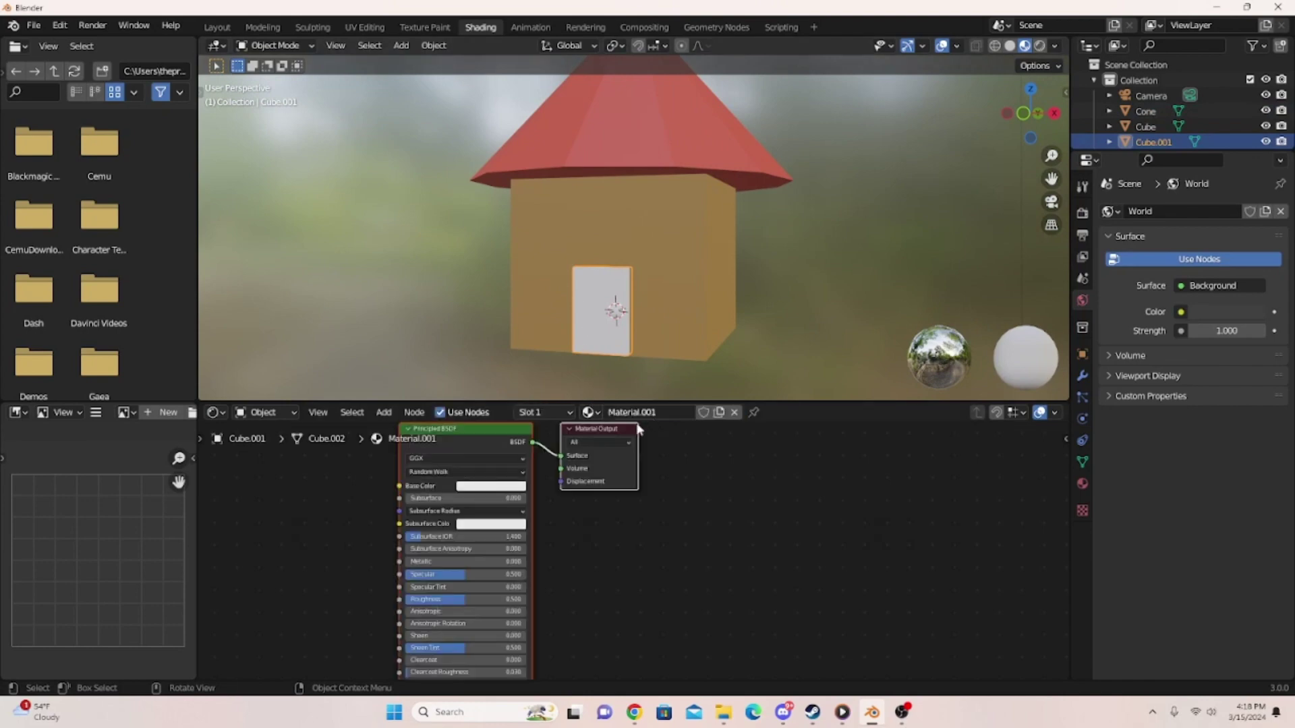
{"action": "double_click", "coordinate": [651, 412]}
{"action": "key", "text": "BackSpace"}
{"action": "type", "text": "Dark Brown"}
{"action": "key", "text": "Return"}
- Set the Dark Brown material's base color to an orange-brown hue and lower its brightness to a dark brown
{"action": "left_click", "coordinate": [470, 487]}
{"action": "mouse_move", "coordinate": [492, 385]}
{"action": "left_mouse_down"}
{"action": "mouse_move", "coordinate": [503, 383]}
{"action": "mouse_move", "coordinate": [492, 392]}
{"action": "left_mouse_up"}
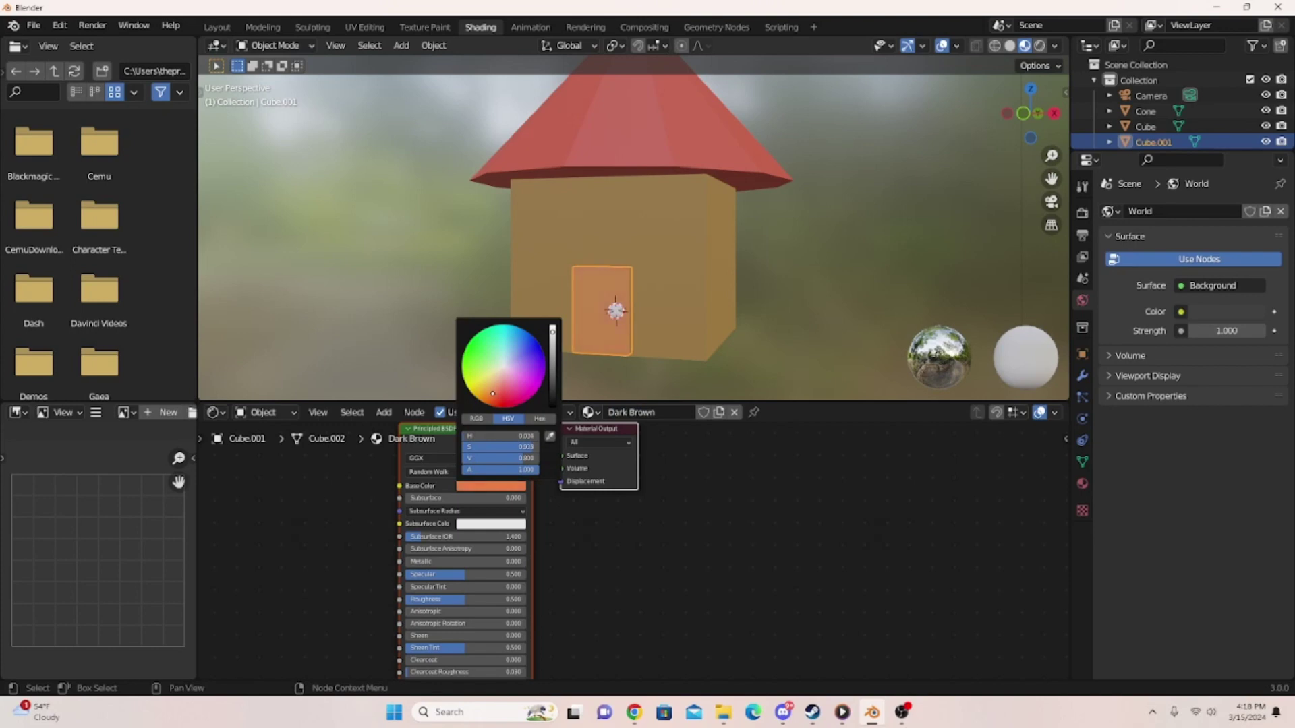
{"action": "left_click_drag", "start_coordinate": [553, 356], "coordinate": [552, 379]}
{"action": "scroll", "coordinate": [627, 317], "scroll_direction": "up", "scroll_amount": 5}
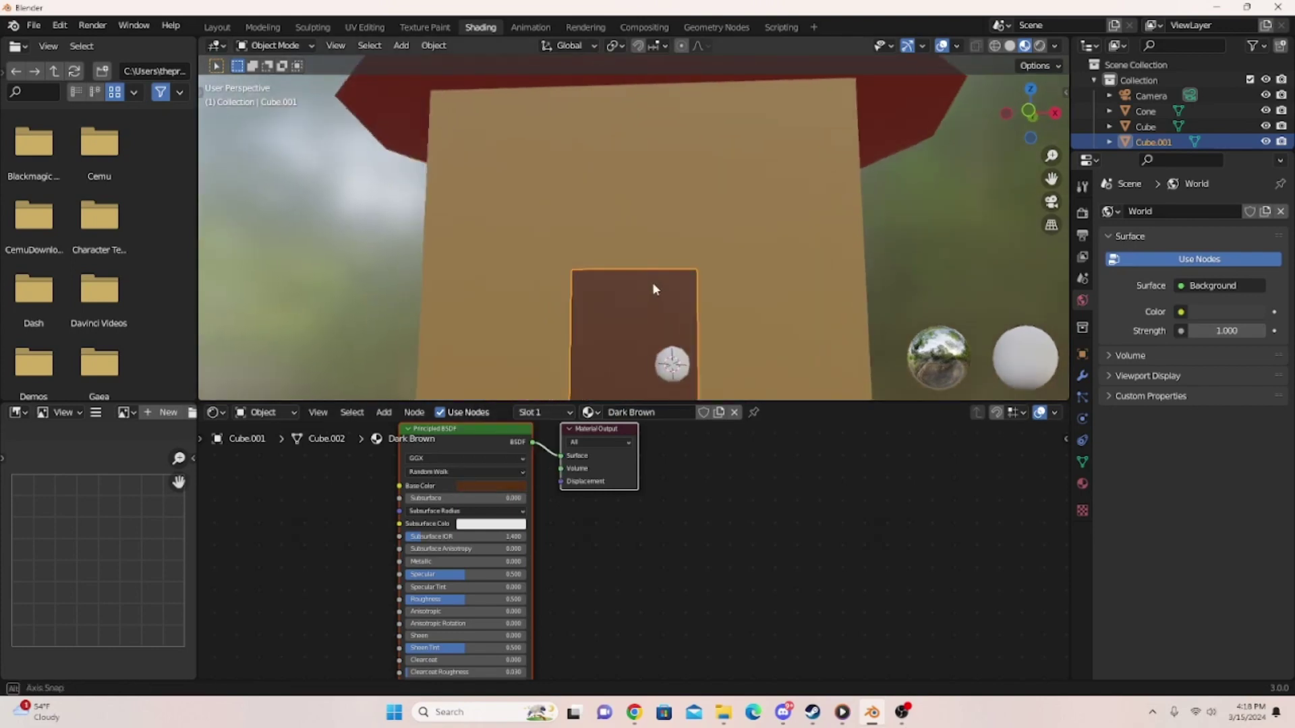
- Add a new material named Gray to the doorknob sphere and darken its base color to a medium gray
{"action": "left_click", "coordinate": [676, 362]}
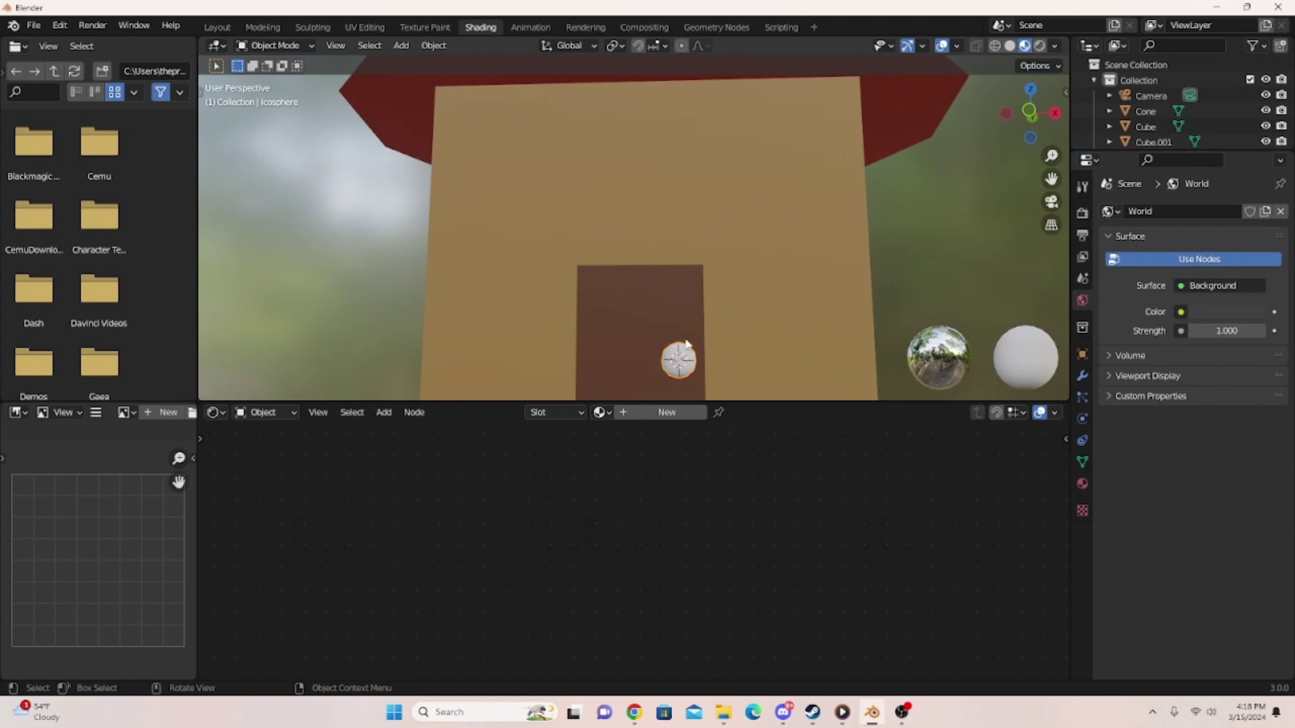
{"action": "left_click", "coordinate": [631, 412]}
{"action": "key", "text": "BackSpace"}
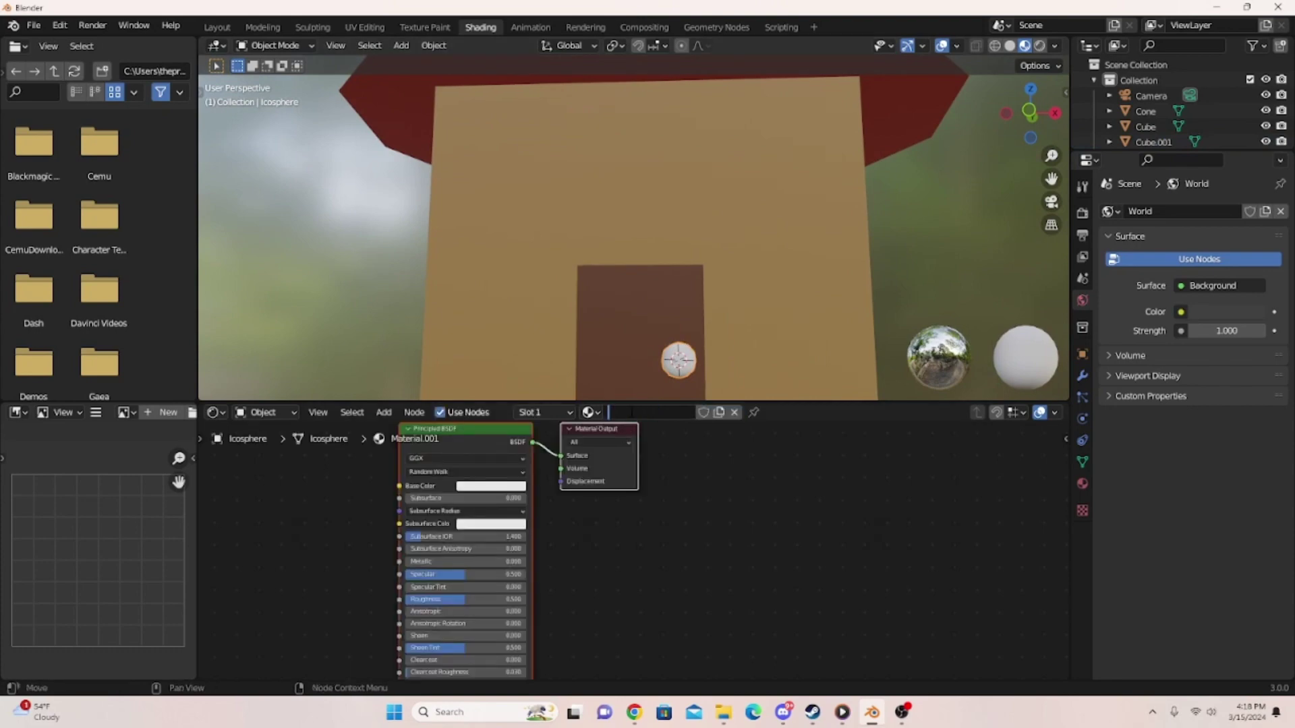
{"action": "type", "text": "Gray"}
{"action": "key", "text": "Return"}
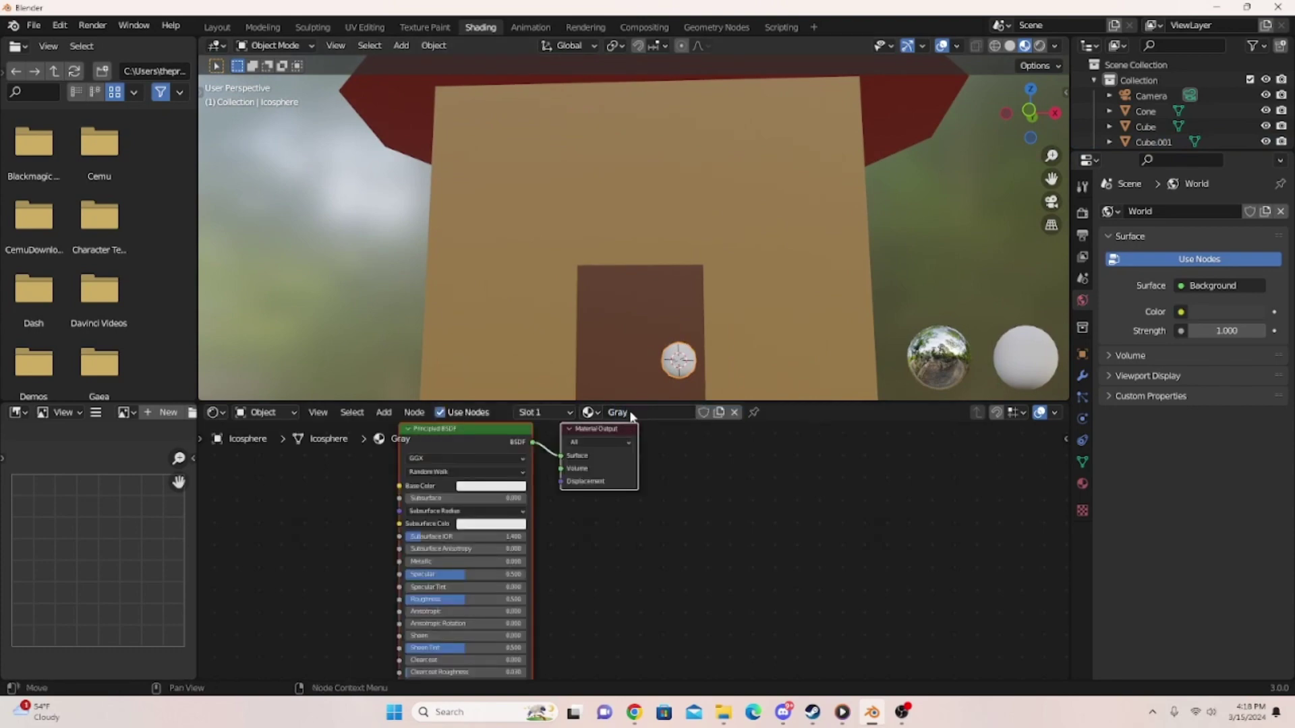
{"action": "left_click", "coordinate": [490, 487]}
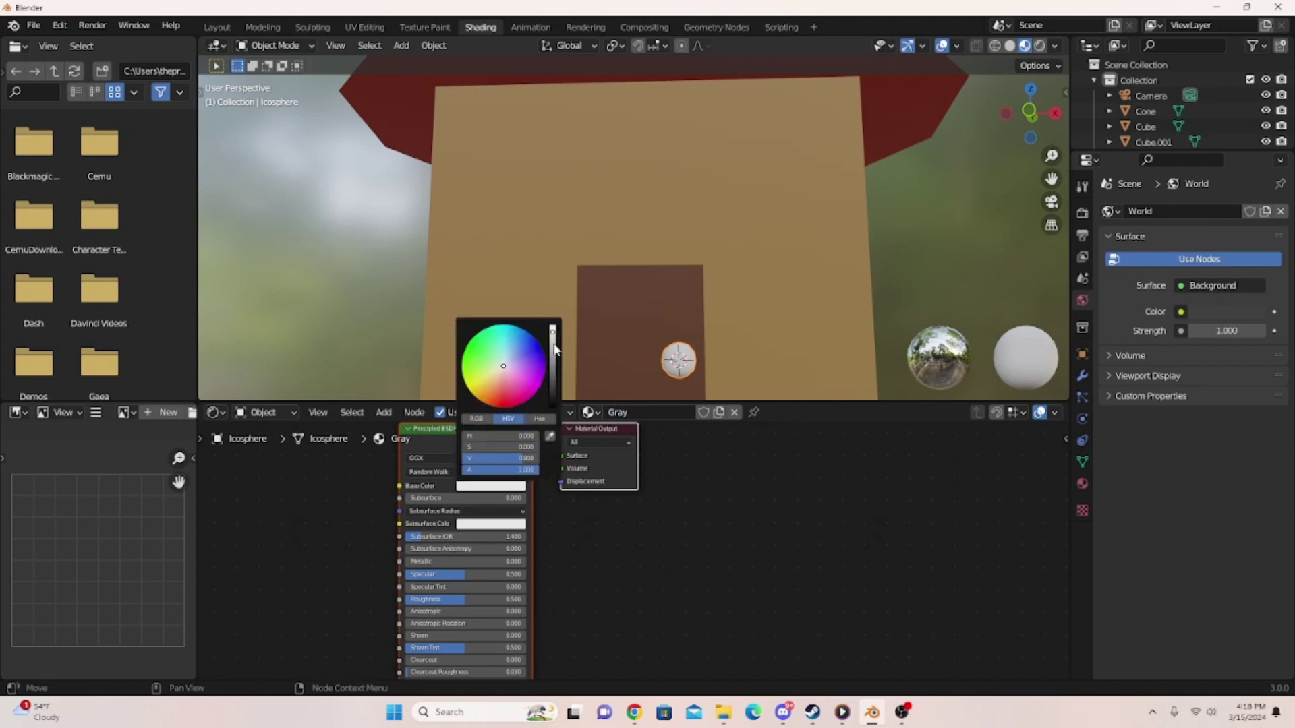
{"action": "left_click_drag", "start_coordinate": [553, 345], "coordinate": [552, 375]}
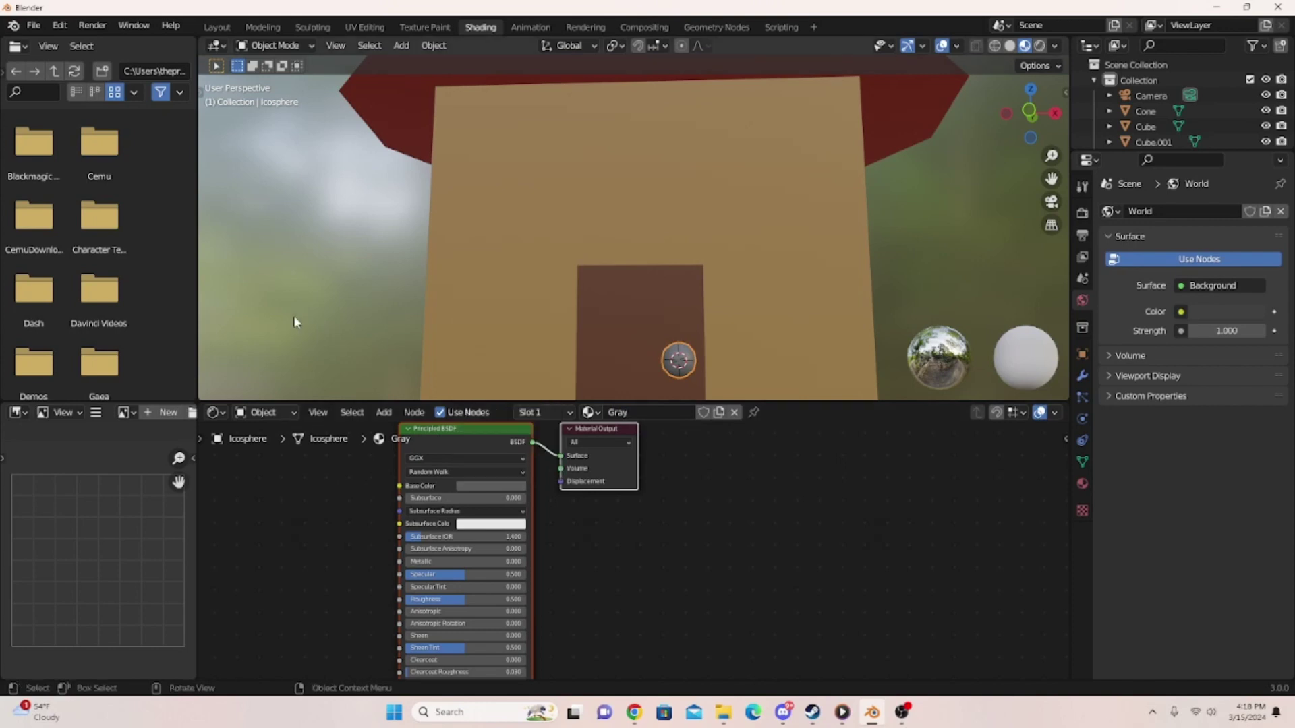
- Duplicate and unlink the house walls' material, and reassign the existing Tan material to them
{"action": "scroll", "coordinate": [459, 319], "scroll_direction": "down", "scroll_amount": 5}
{"action": "left_click", "coordinate": [633, 248]}
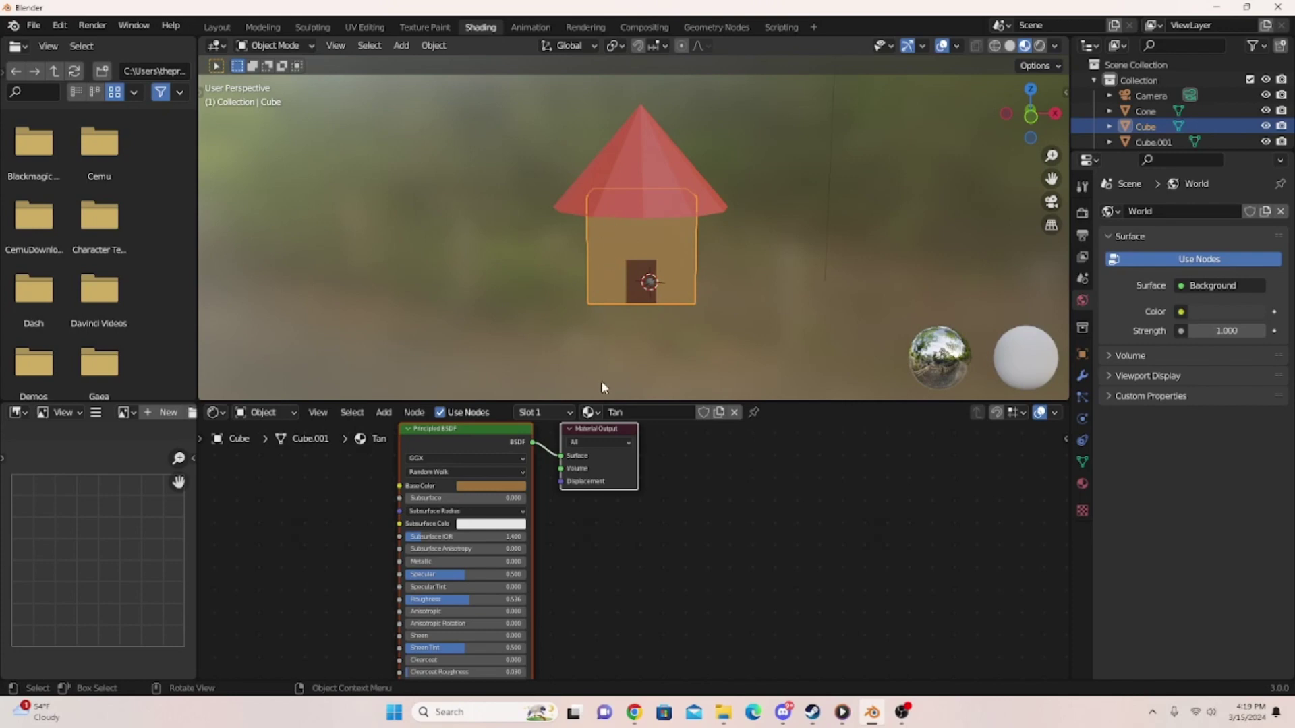
{"action": "left_click", "coordinate": [588, 412]}
{"action": "left_click", "coordinate": [717, 412]}
{"action": "left_click", "coordinate": [734, 412]}
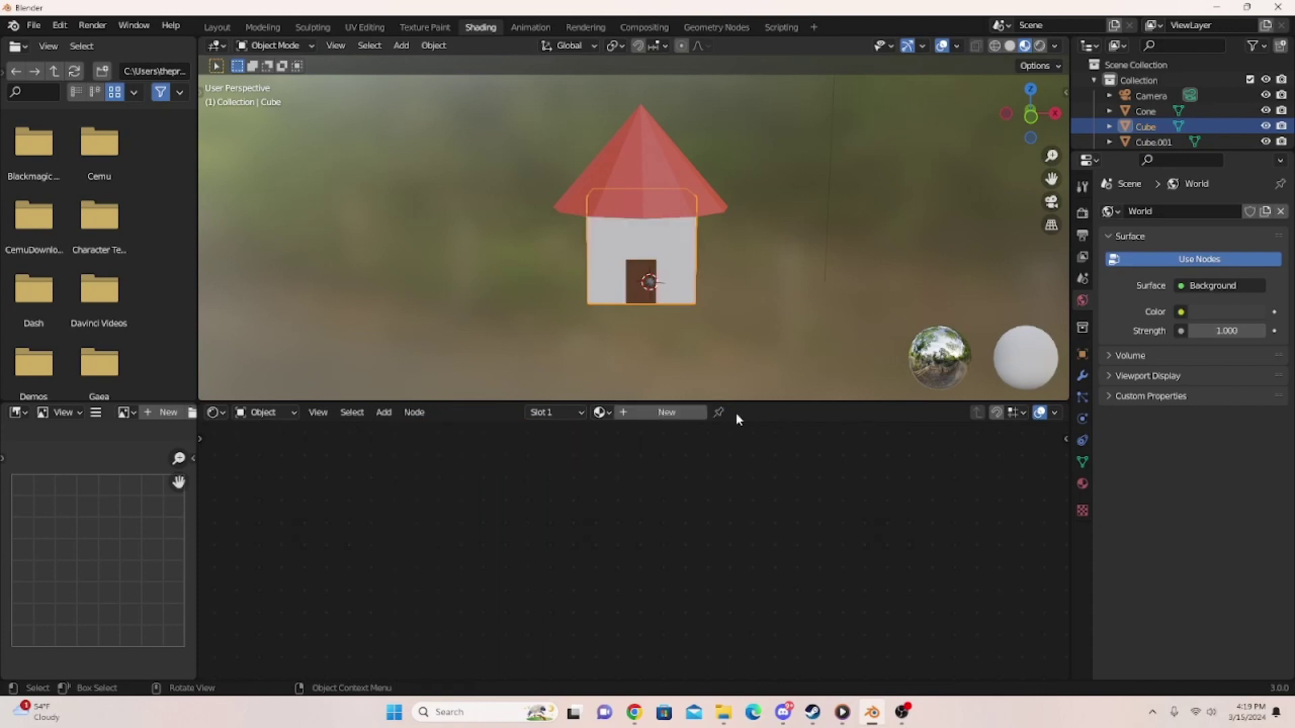
{"action": "left_click", "coordinate": [601, 412]}
{"action": "left_click", "coordinate": [613, 497]}
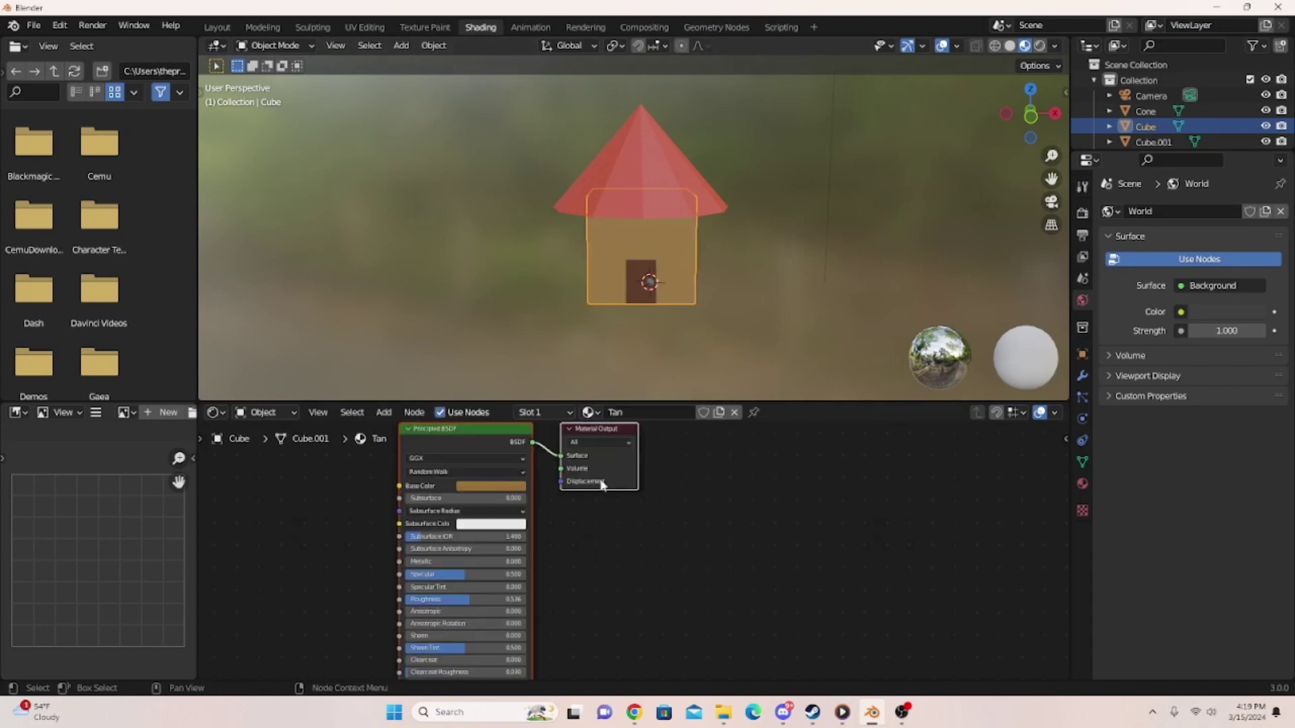
- Try the existing Gray material on the cone roof, and switch it back to Red
{"action": "left_click", "coordinate": [629, 188]}
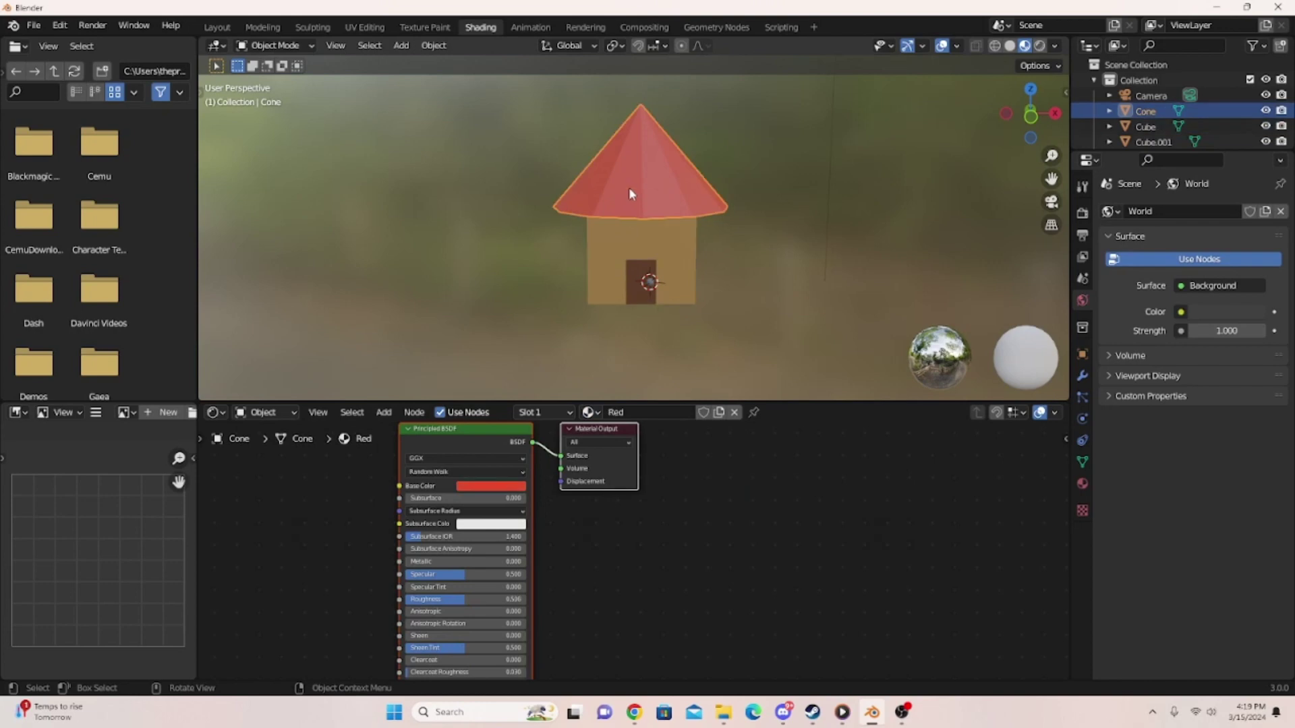
{"action": "left_click", "coordinate": [596, 412]}
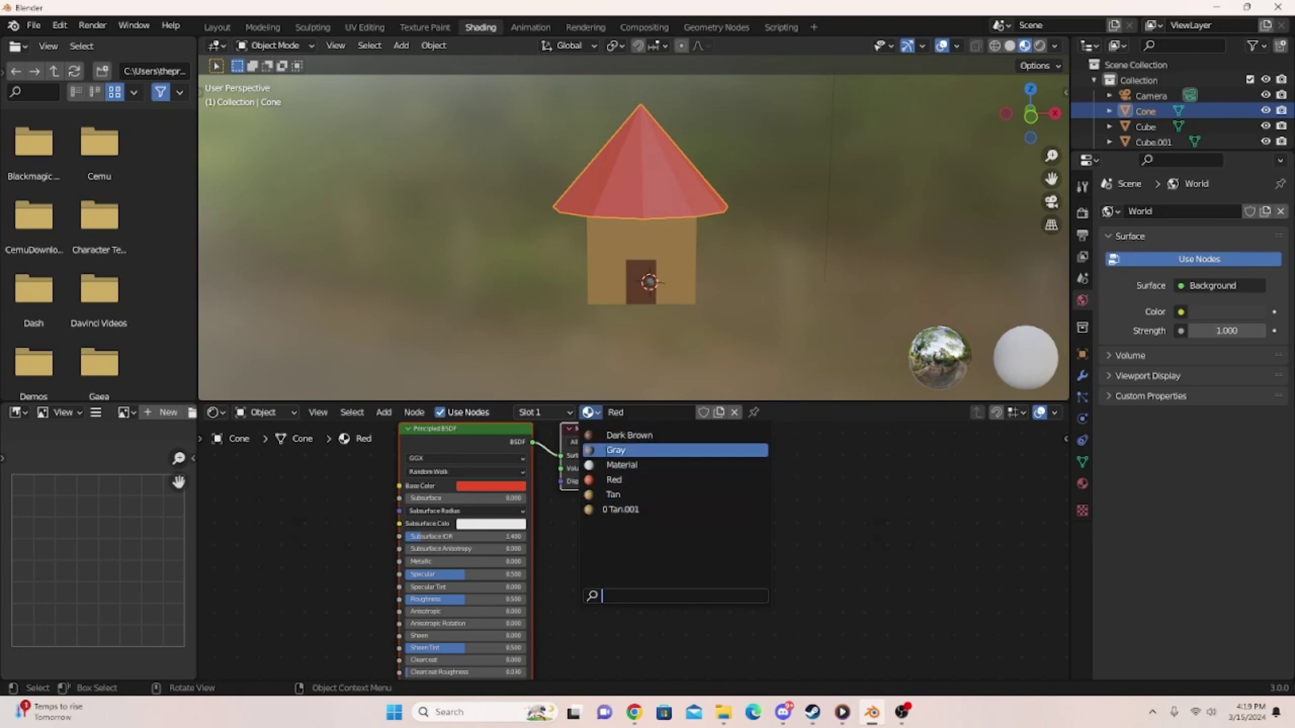
{"action": "left_click", "coordinate": [615, 450]}
{"action": "left_click", "coordinate": [588, 413]}
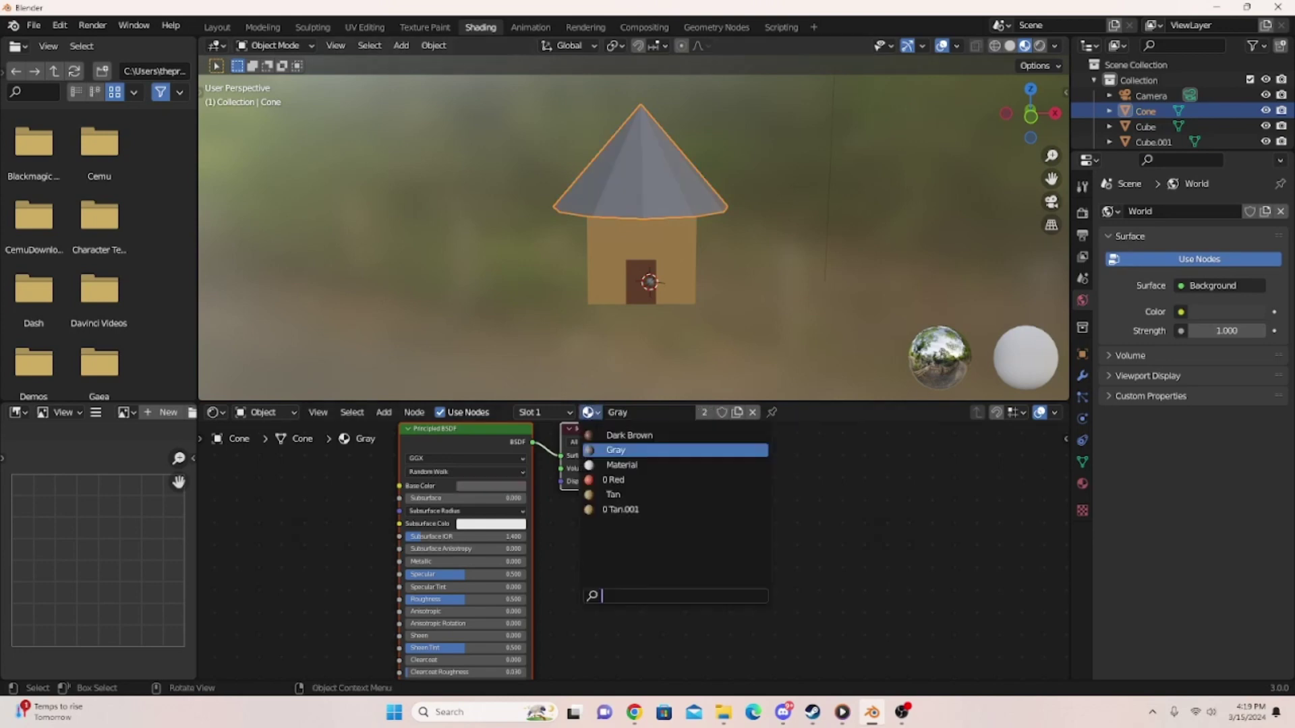
{"action": "left_click", "coordinate": [613, 480]}
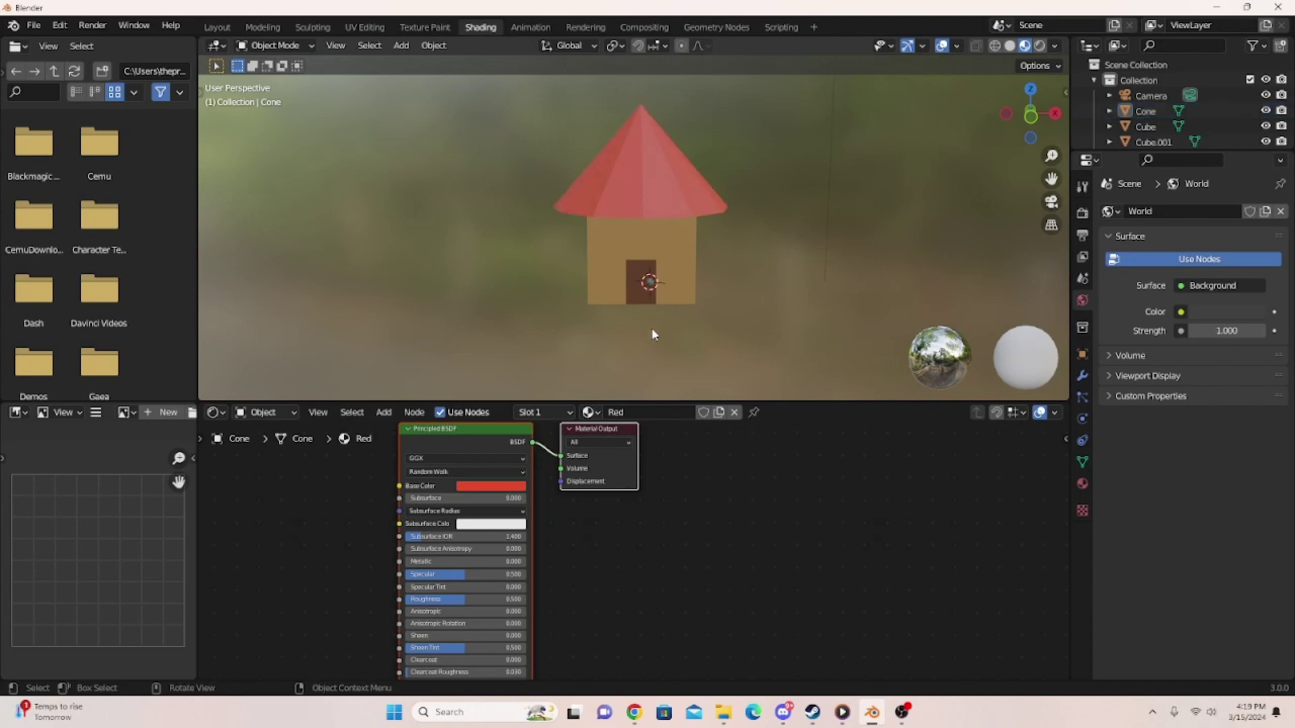
- Compare the house in solid, wireframe and material preview shading, and set the viewport to rendered shading
{"action": "scroll", "coordinate": [653, 332], "scroll_direction": "up", "scroll_amount": 2}
{"action": "middle_click_drag", "start_coordinate": [653, 332], "coordinate": [617, 309]}
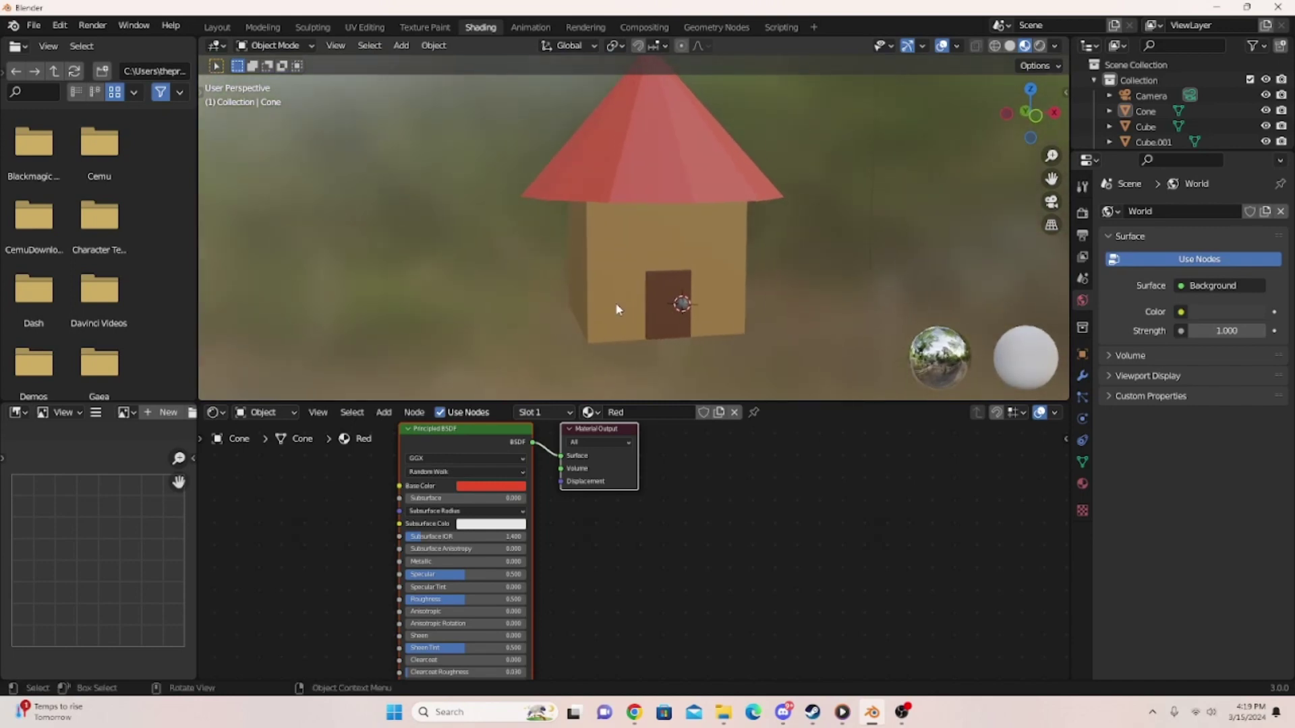
{"action": "left_click", "coordinate": [1009, 45]}
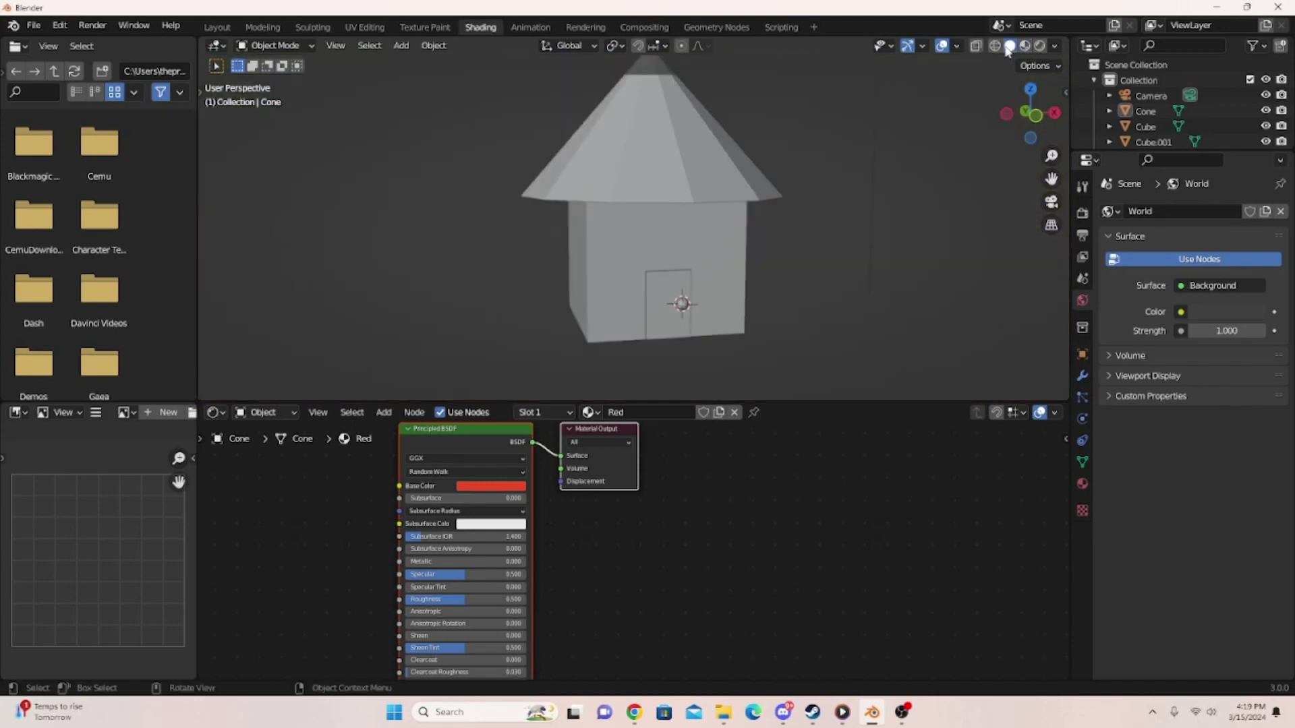
{"action": "left_click", "coordinate": [994, 45]}
{"action": "left_click", "coordinate": [1024, 45]}
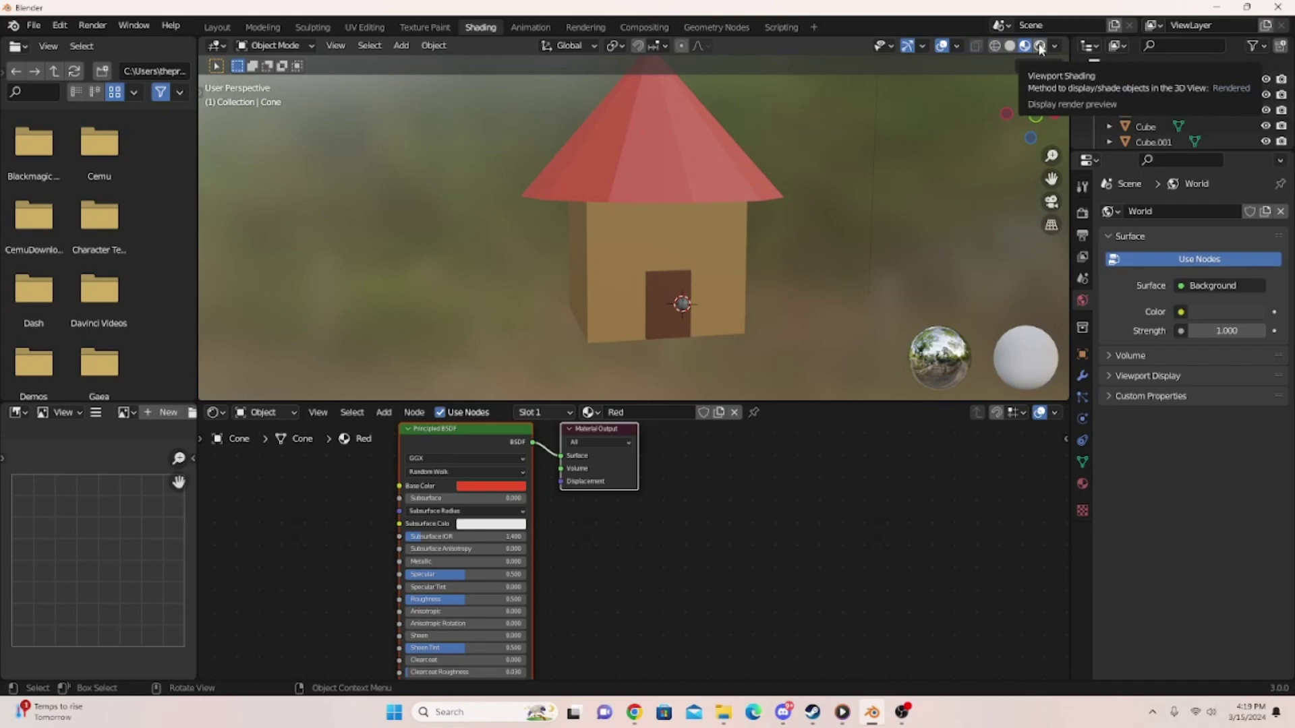
{"action": "left_click", "coordinate": [1039, 45]}
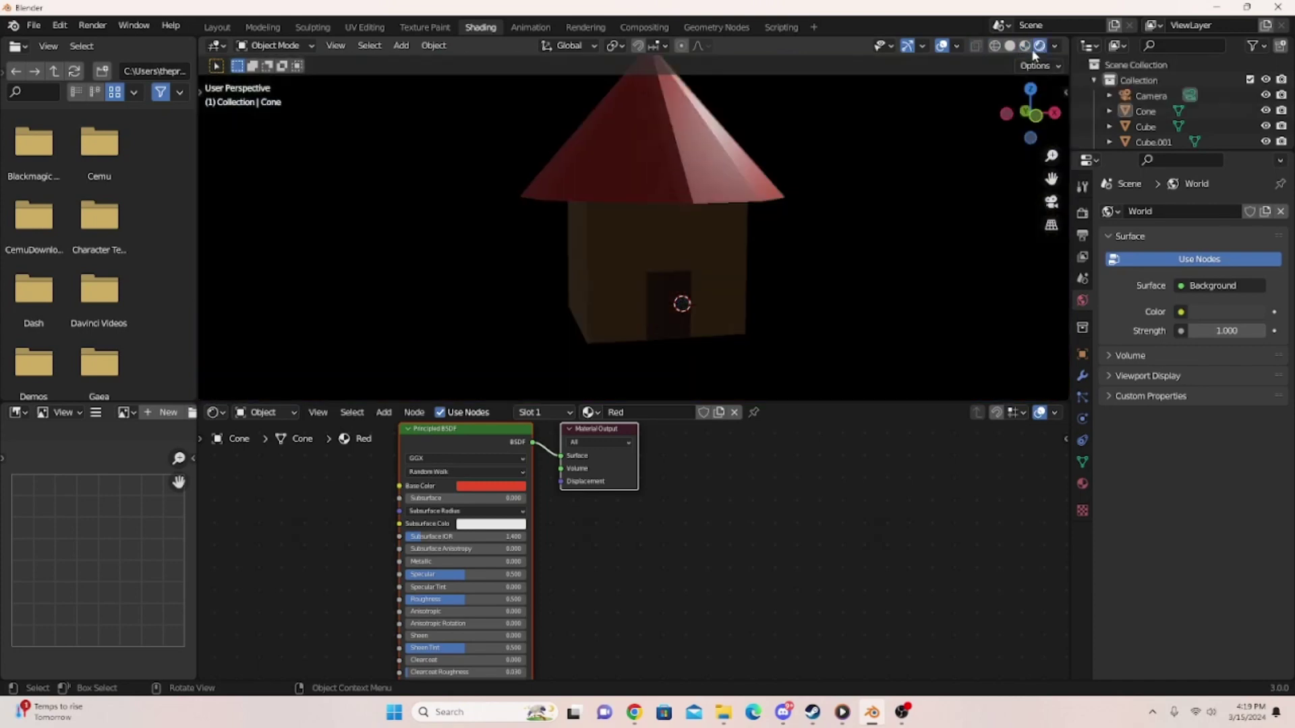
- Move the scene's light about 3 m toward the front of the house, mostly along negative Y
{"action": "scroll", "coordinate": [854, 216], "scroll_direction": "down", "scroll_amount": 3}
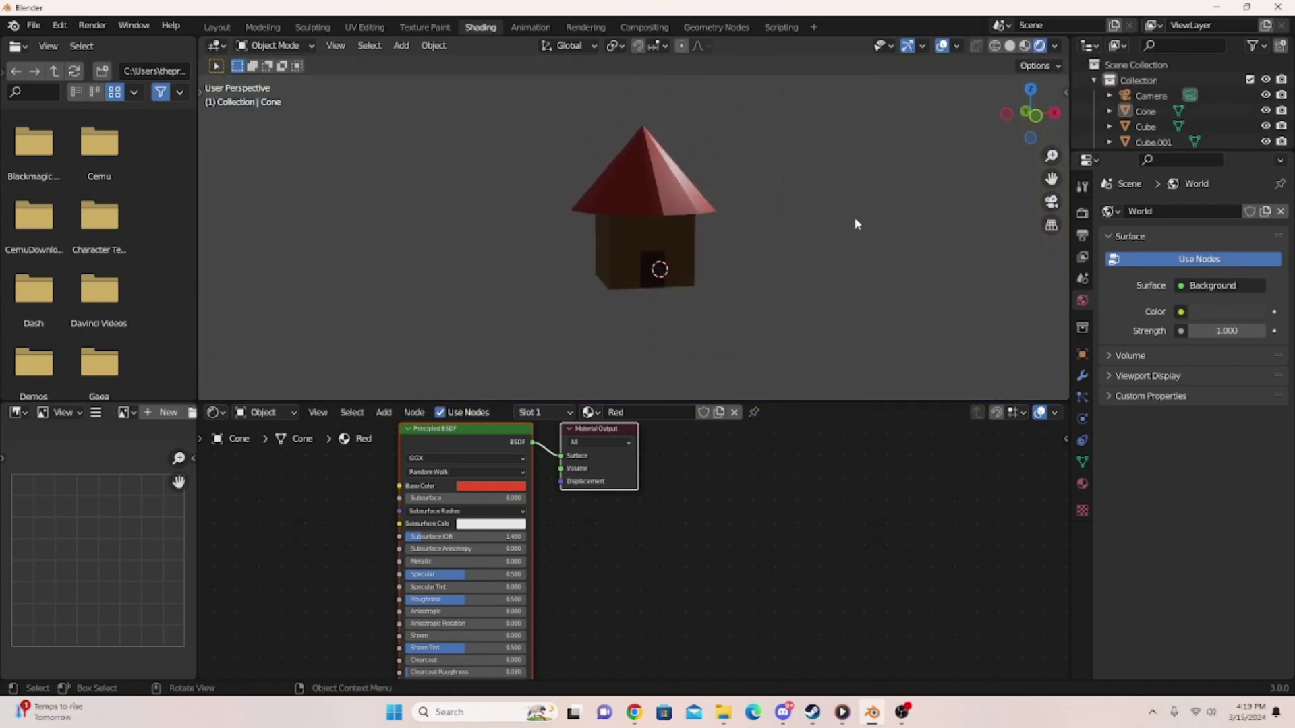
{"action": "mouse_move", "coordinate": [853, 217]}
{"action": "middle_mouse_down"}
{"action": "mouse_move", "coordinate": [733, 200]}
{"action": "mouse_move", "coordinate": [835, 214]}
{"action": "middle_mouse_up"}
{"action": "scroll", "coordinate": [834, 215], "scroll_direction": "up", "scroll_amount": 3}
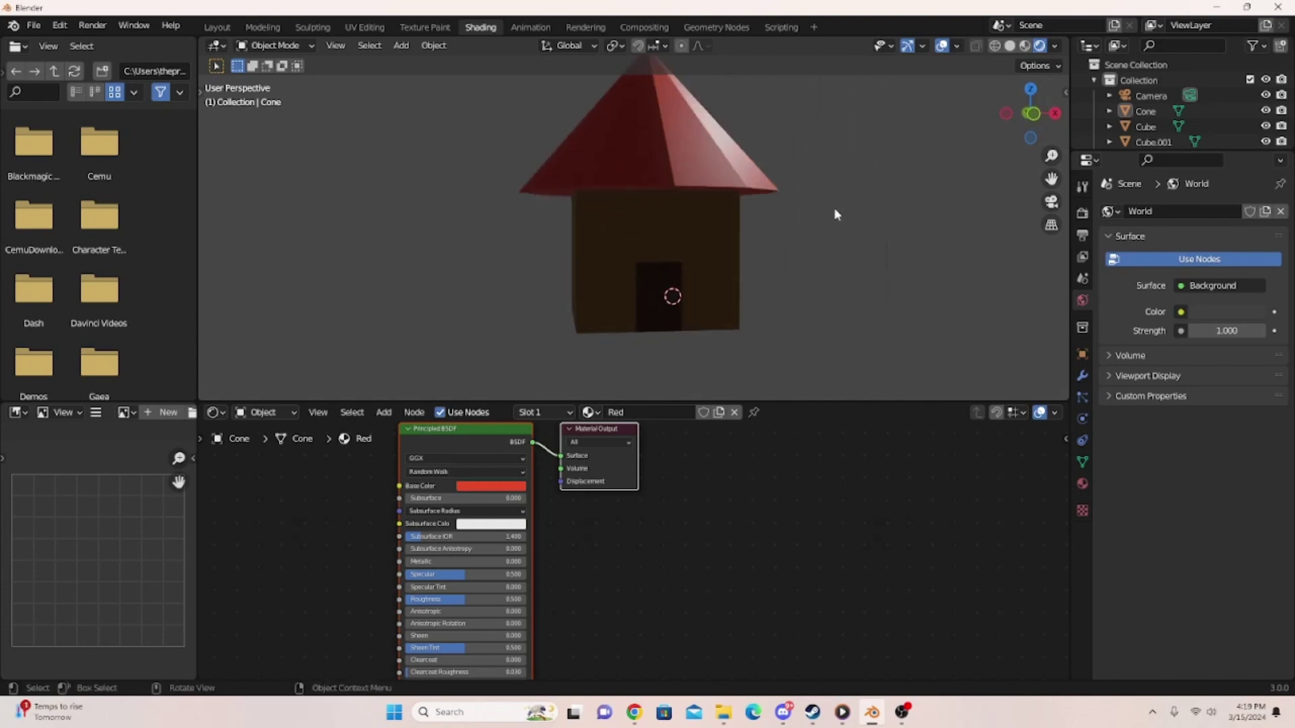
{"action": "scroll", "coordinate": [759, 209], "scroll_direction": "down", "scroll_amount": 3}
{"action": "middle_click_drag", "start_coordinate": [760, 209], "coordinate": [626, 269]}
{"action": "scroll", "coordinate": [626, 270], "scroll_direction": "down", "scroll_amount": 3}
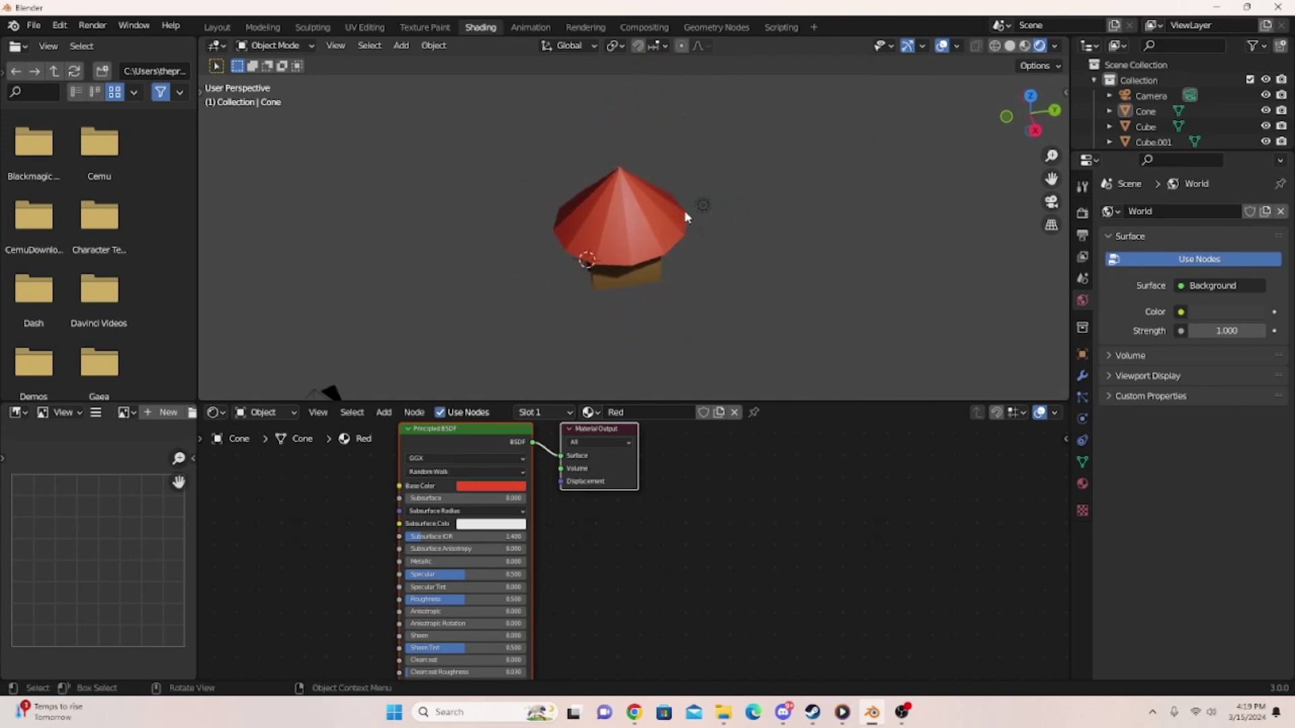
{"action": "left_click", "coordinate": [701, 205]}
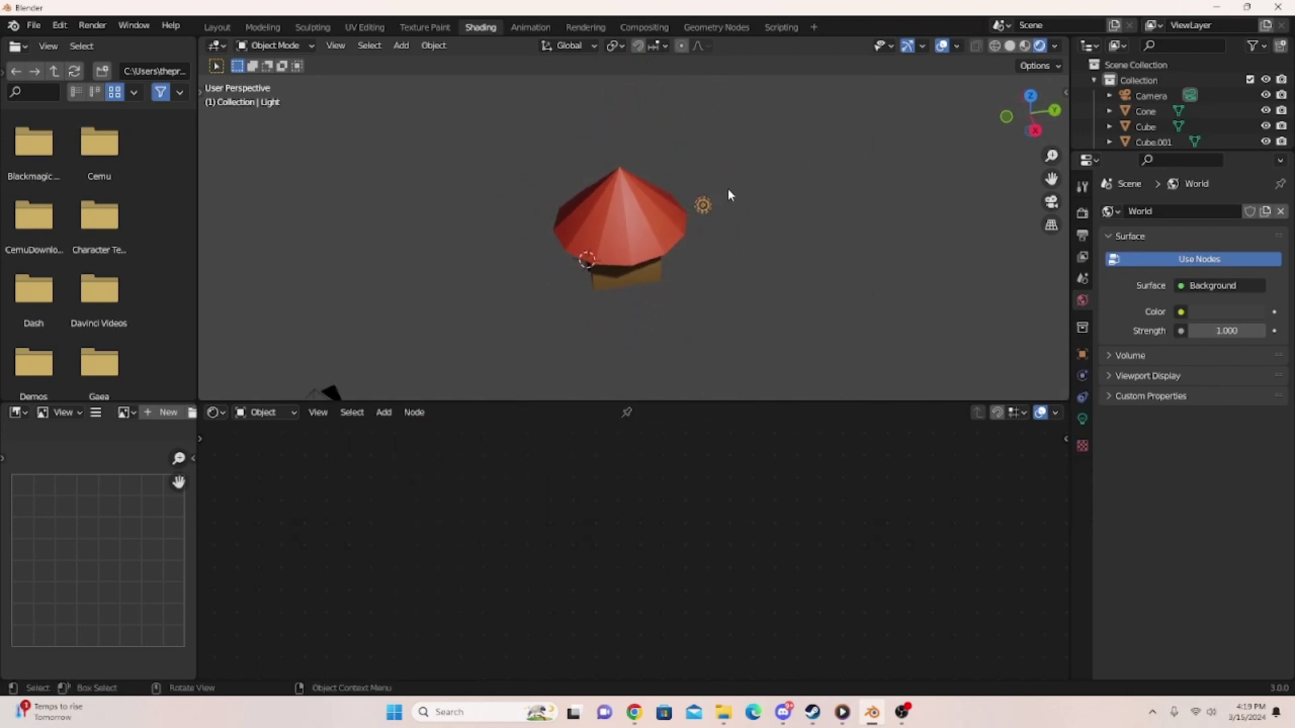
{"action": "key", "text": "g"}
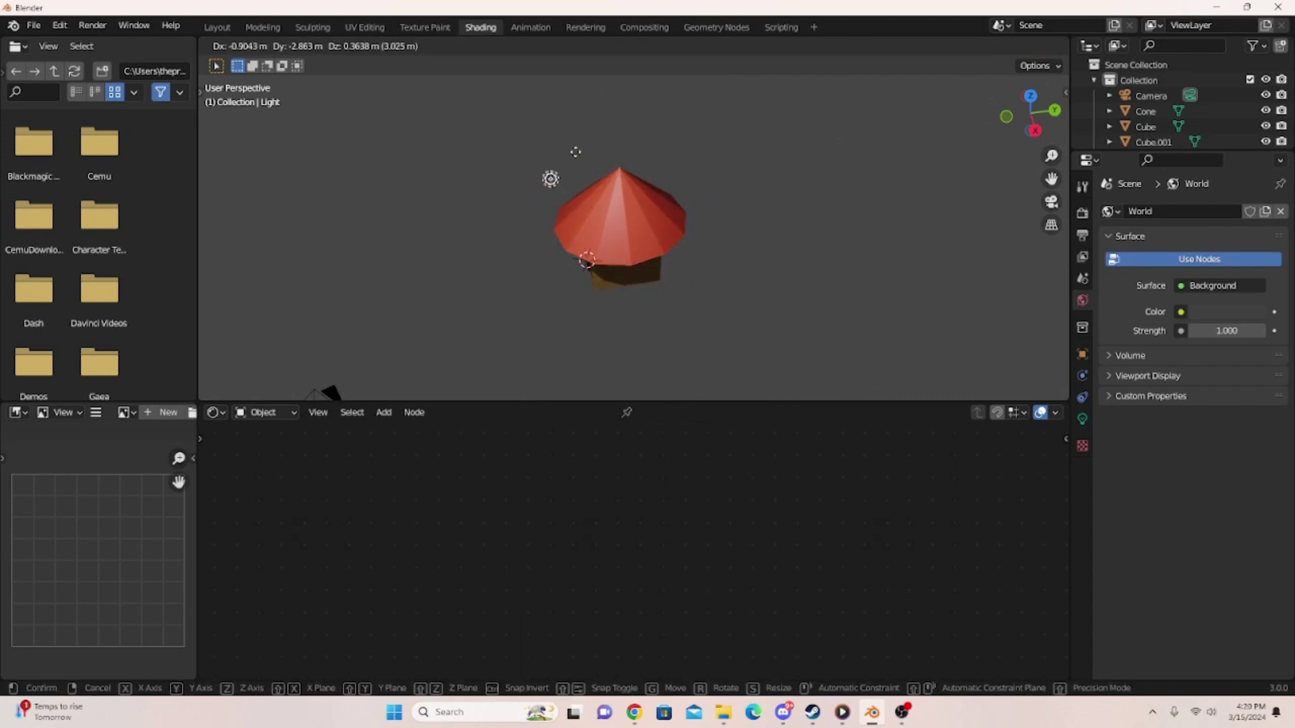
{"action": "left_click", "coordinate": [551, 164]}
- Duplicate the light and move the copy about 5.5 m along negative X to the opposite side of the house
{"action": "middle_click_drag", "start_coordinate": [551, 164], "coordinate": [708, 102]}
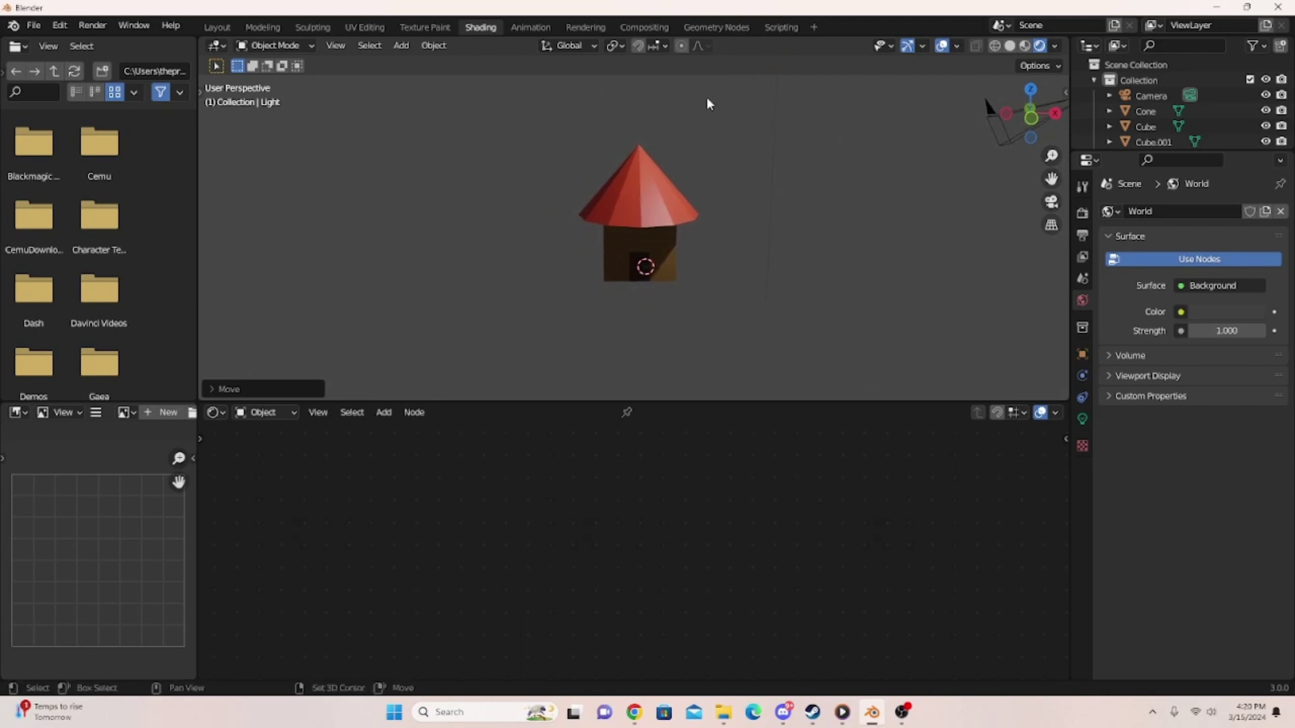
{"action": "key", "text": "shift+d"}
{"action": "right_click", "coordinate": [707, 98]}
{"action": "scroll", "coordinate": [706, 96], "scroll_direction": "down", "scroll_amount": 3}
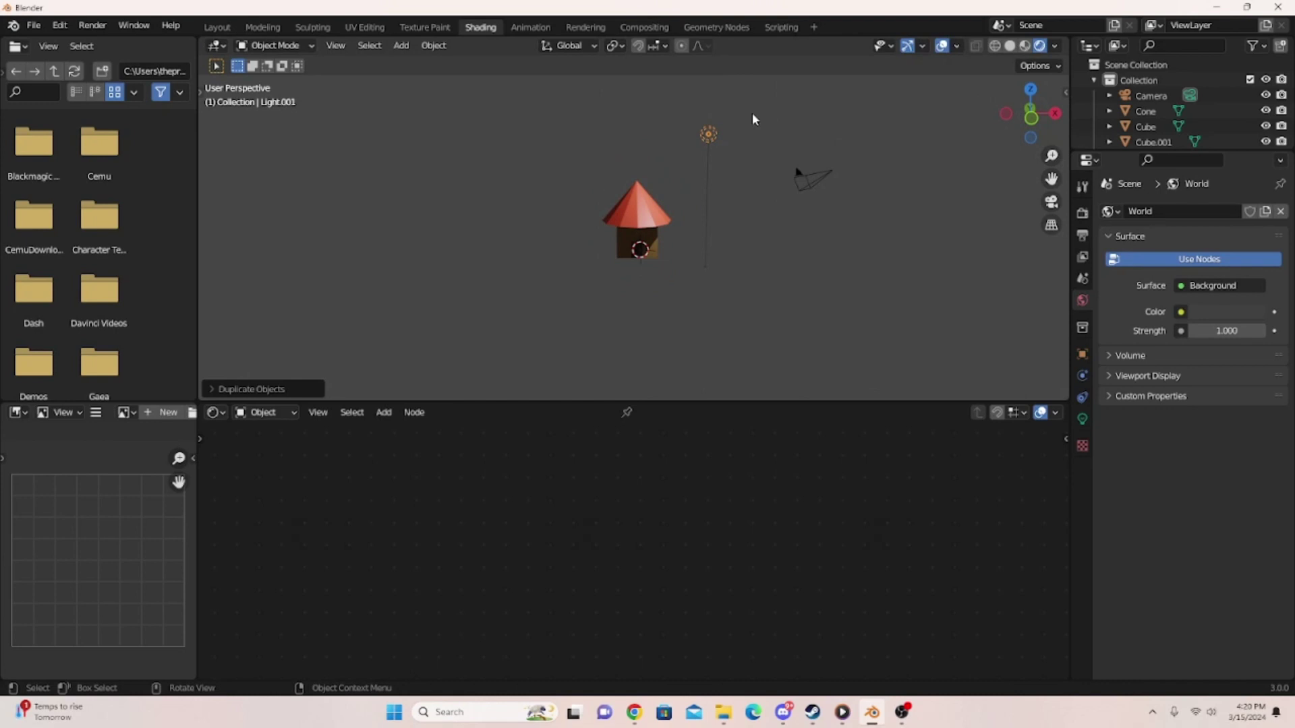
{"action": "key", "text": "shift+d"}
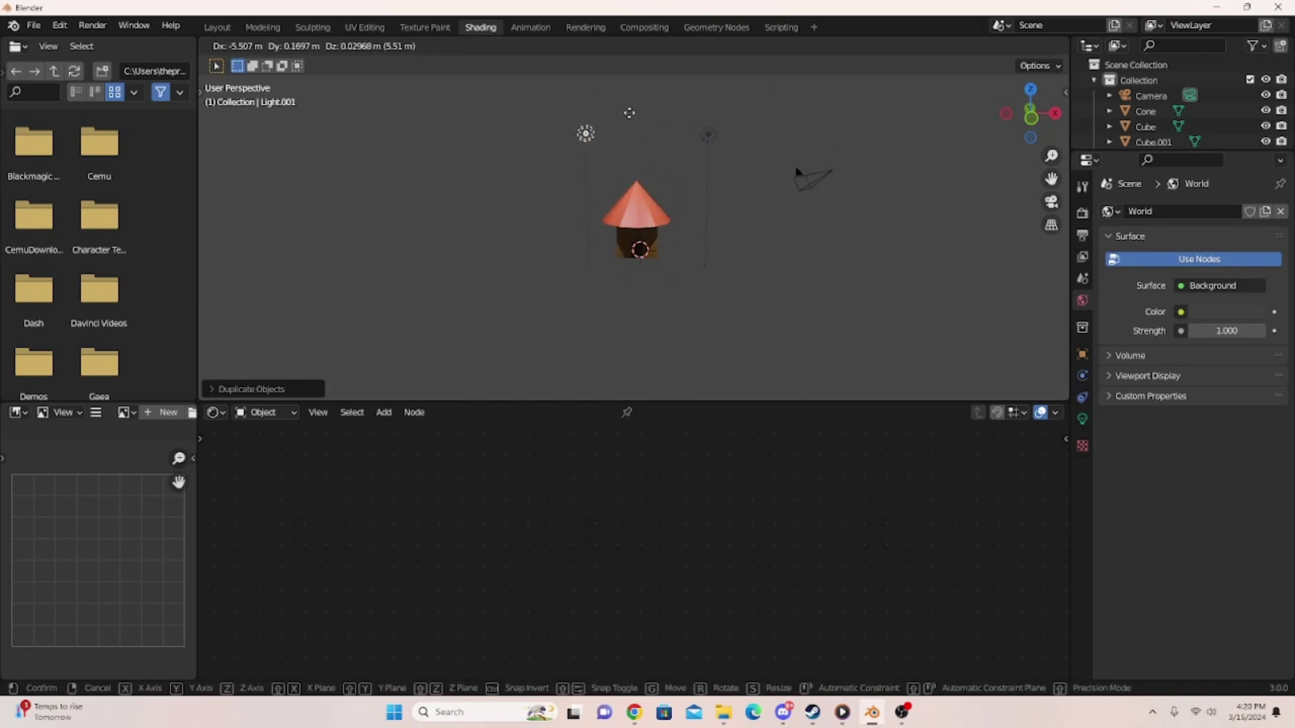
{"action": "left_click", "coordinate": [629, 112]}
- Show the World shader nodes and brighten the Background color to a light pinkish gray
{"action": "scroll", "coordinate": [630, 112], "scroll_direction": "up", "scroll_amount": 5}
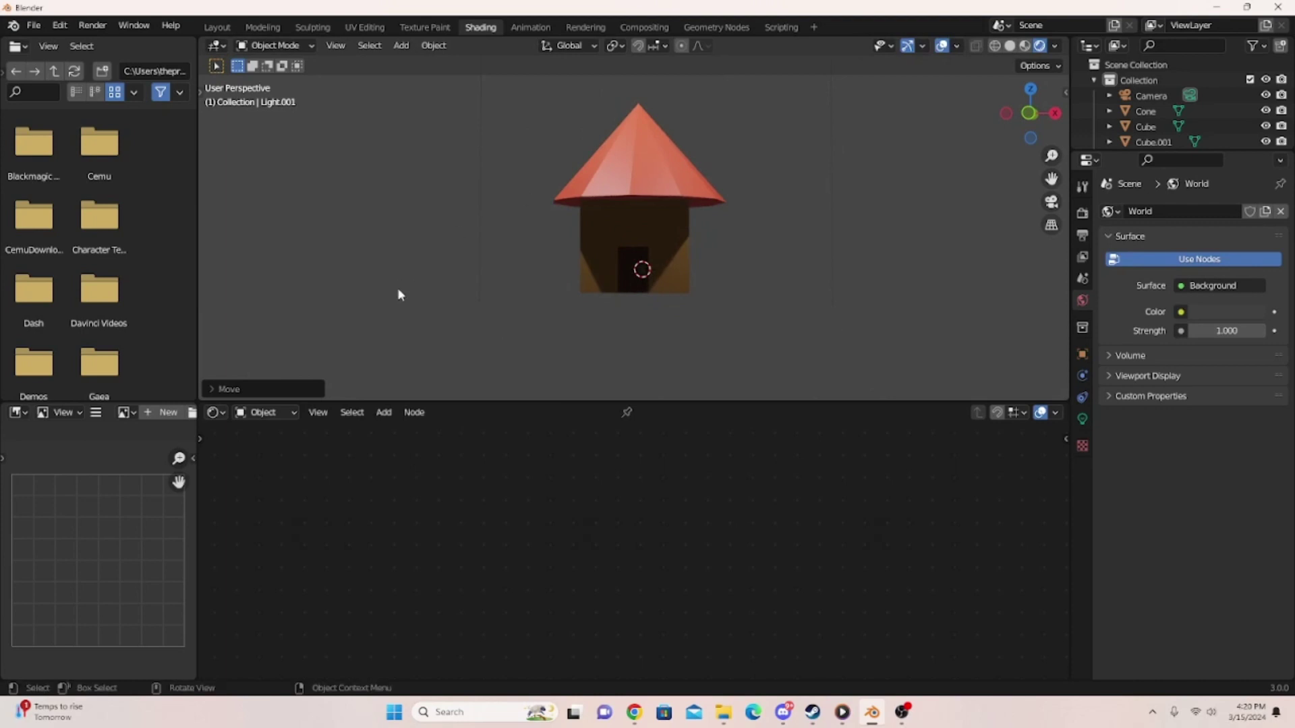
{"action": "left_click", "coordinate": [273, 413]}
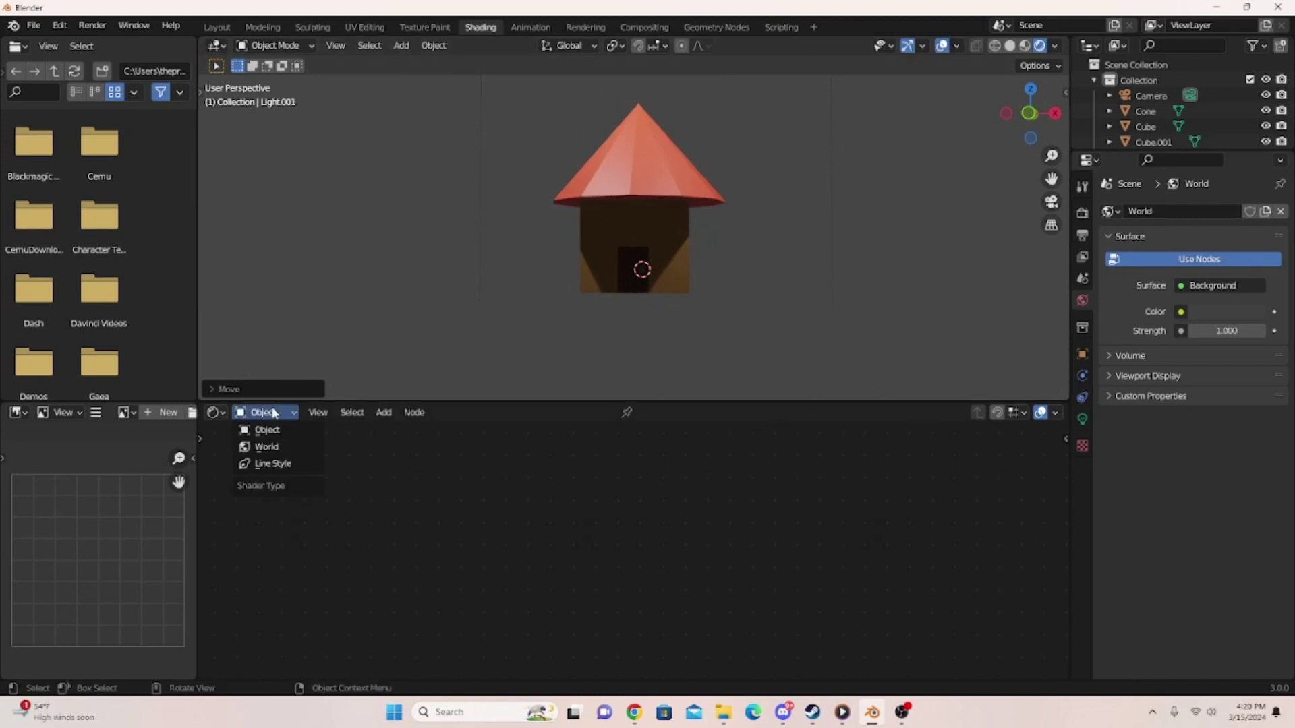
{"action": "left_click", "coordinate": [264, 448]}
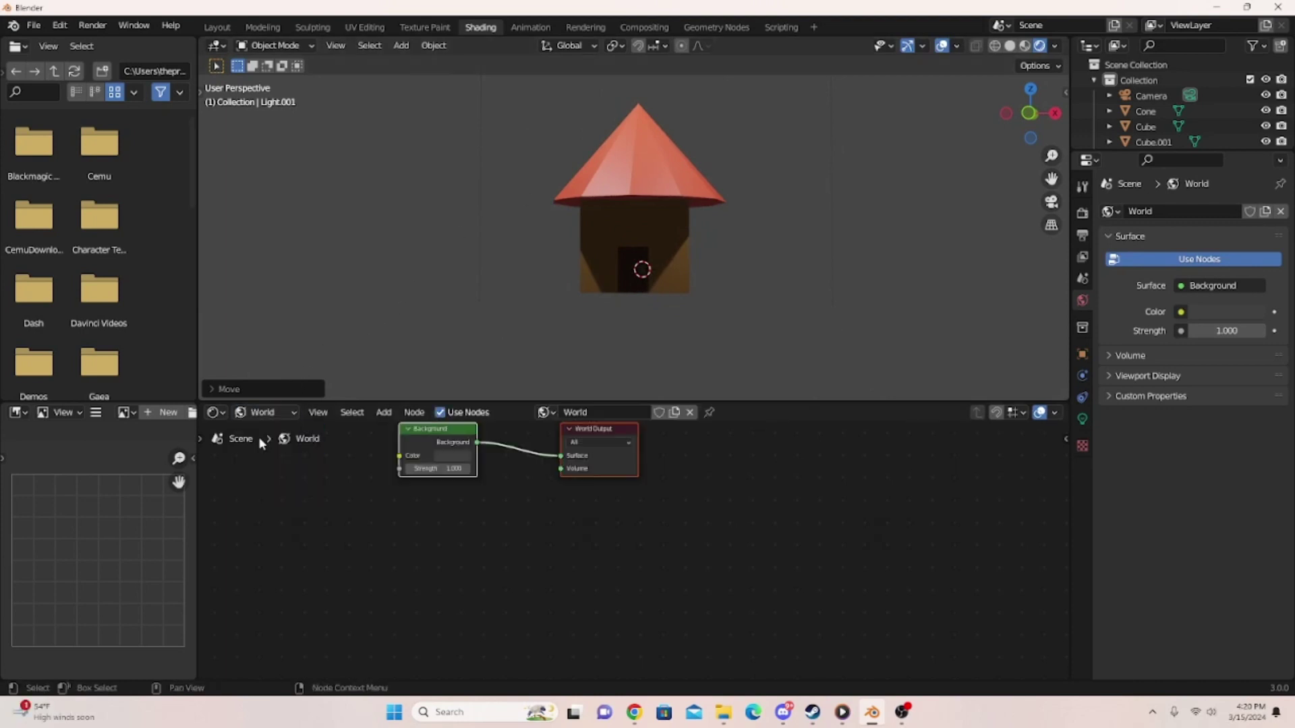
{"action": "left_click", "coordinate": [454, 456]}
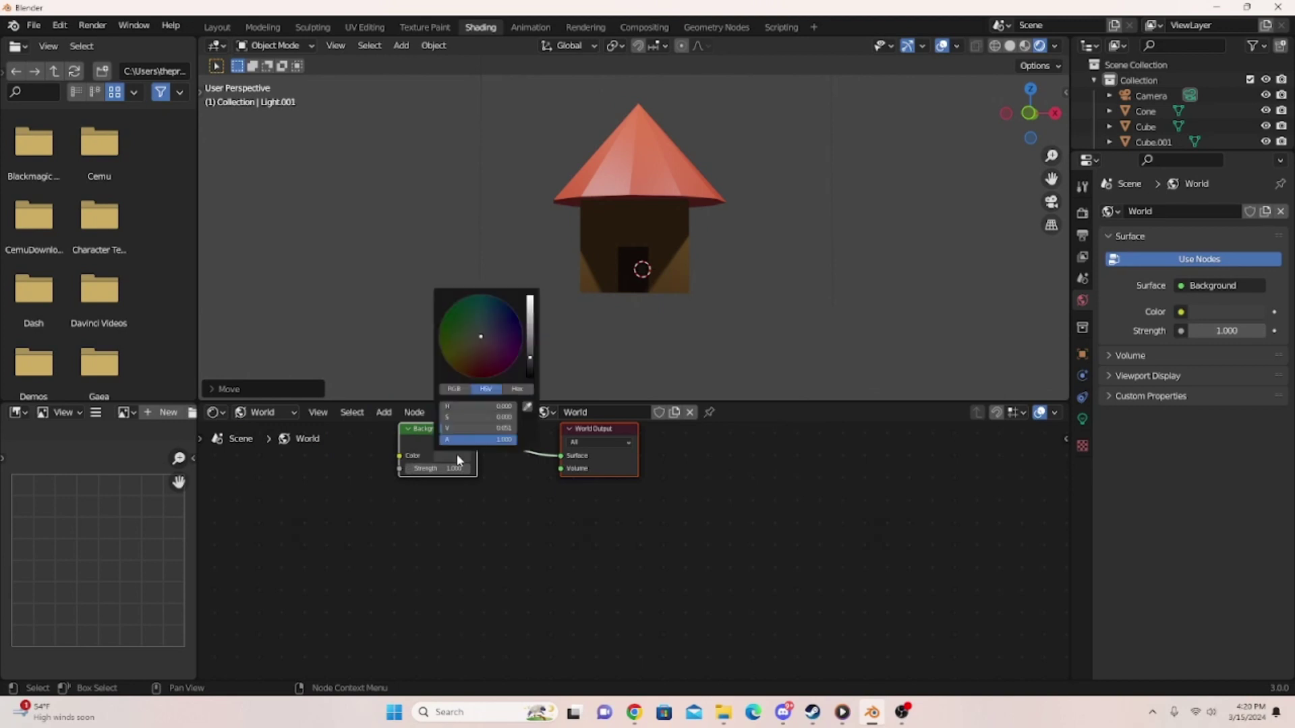
{"action": "left_click_drag", "start_coordinate": [530, 356], "coordinate": [481, 338]}
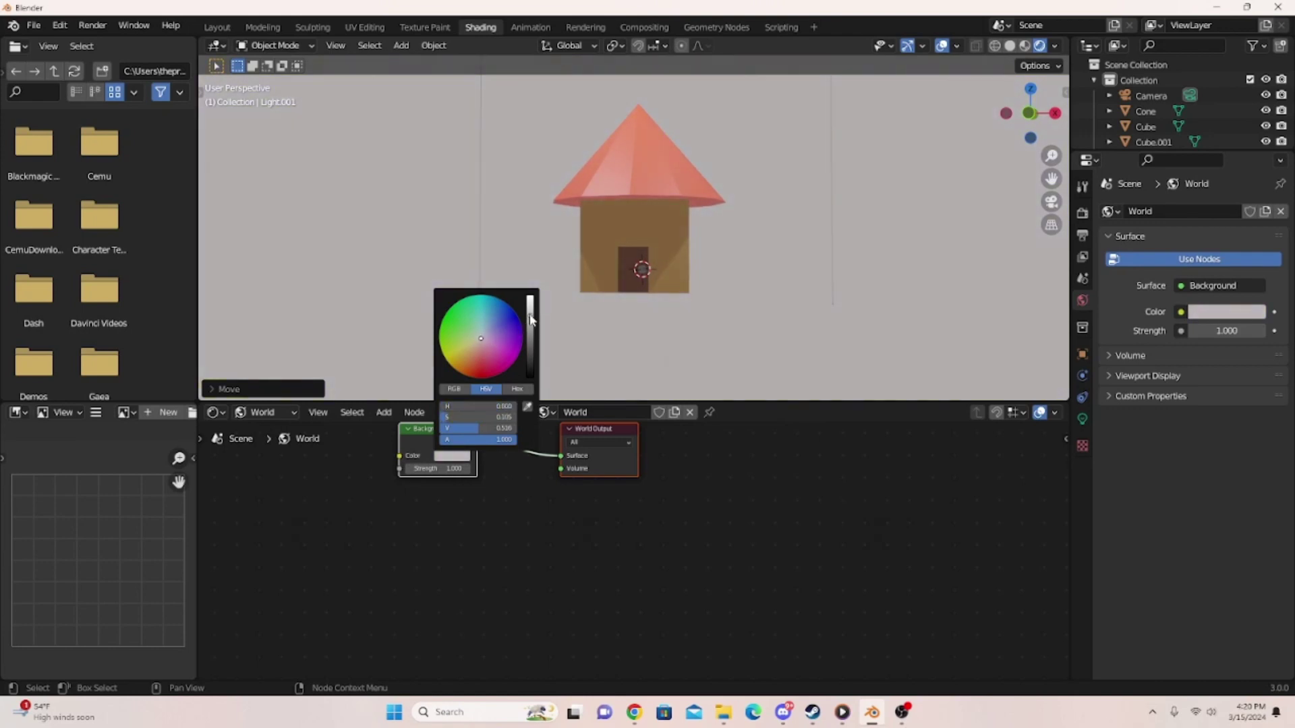
- Change the scene's render engine to Cycles and check the house in the rendered view
{"action": "scroll", "coordinate": [577, 316], "scroll_direction": "up", "scroll_amount": 1}
{"action": "middle_click_drag", "start_coordinate": [577, 316], "coordinate": [625, 330]}
{"action": "scroll", "coordinate": [625, 329], "scroll_direction": "down", "scroll_amount": 4}
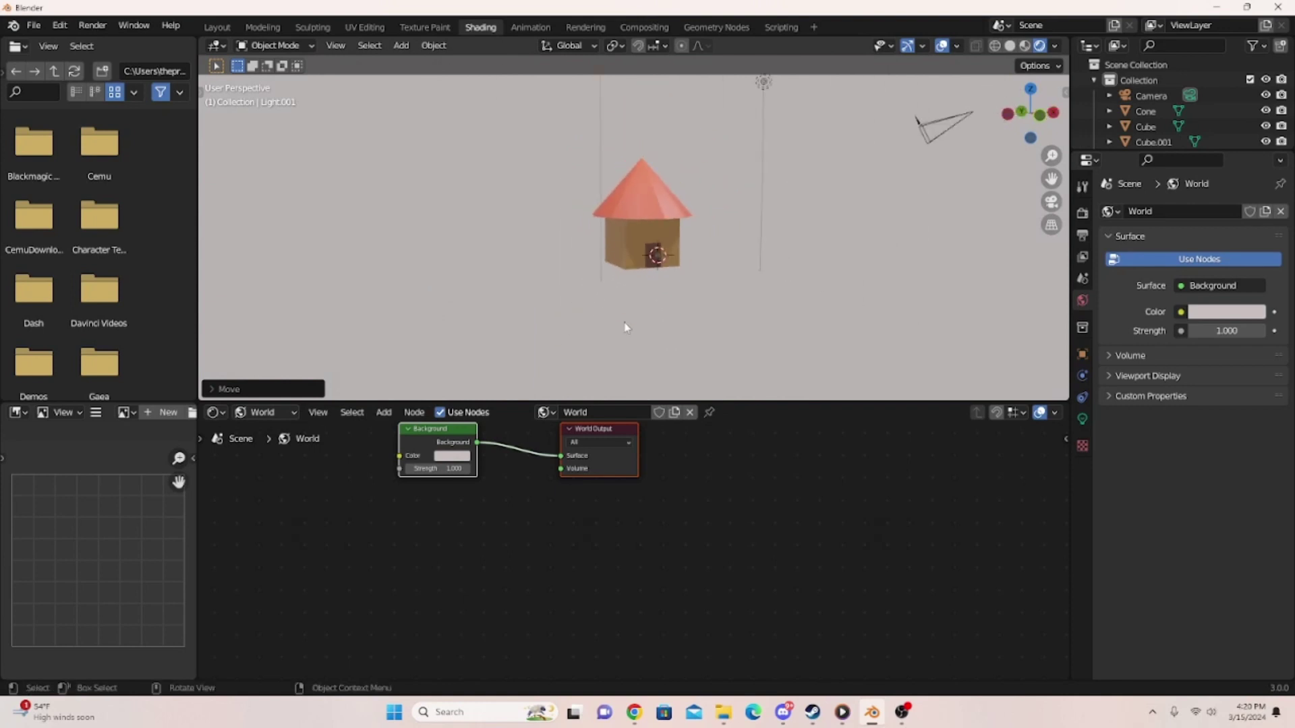
{"action": "left_click", "coordinate": [1082, 213]}
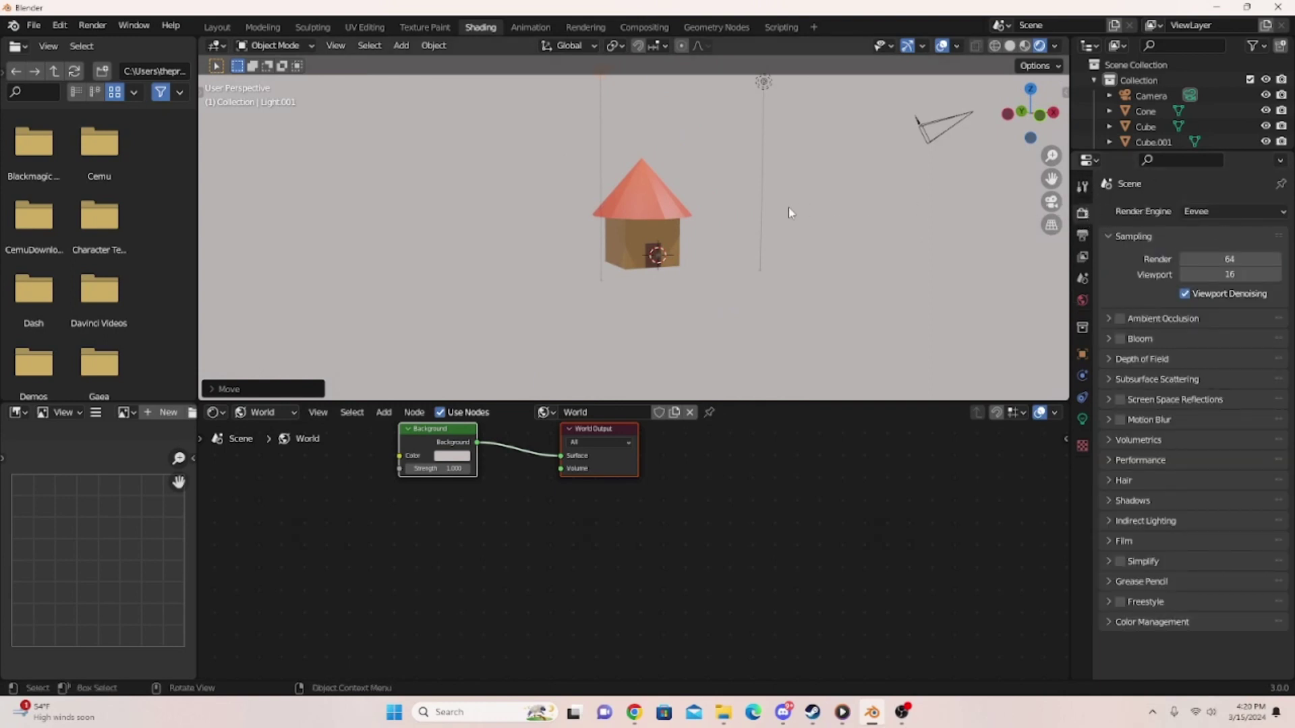
{"action": "scroll", "coordinate": [788, 208], "scroll_direction": "up", "scroll_amount": 3}
{"action": "left_click", "coordinate": [1218, 205]}
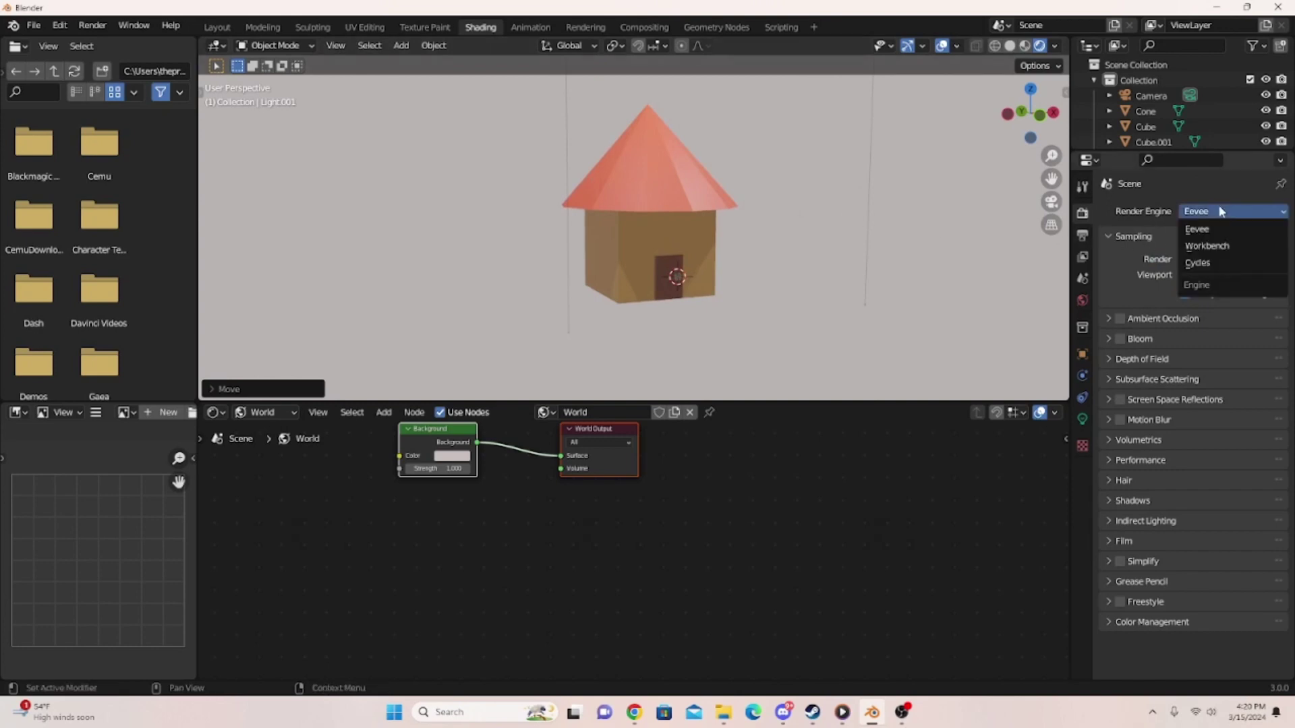
{"action": "left_click", "coordinate": [1208, 209]}
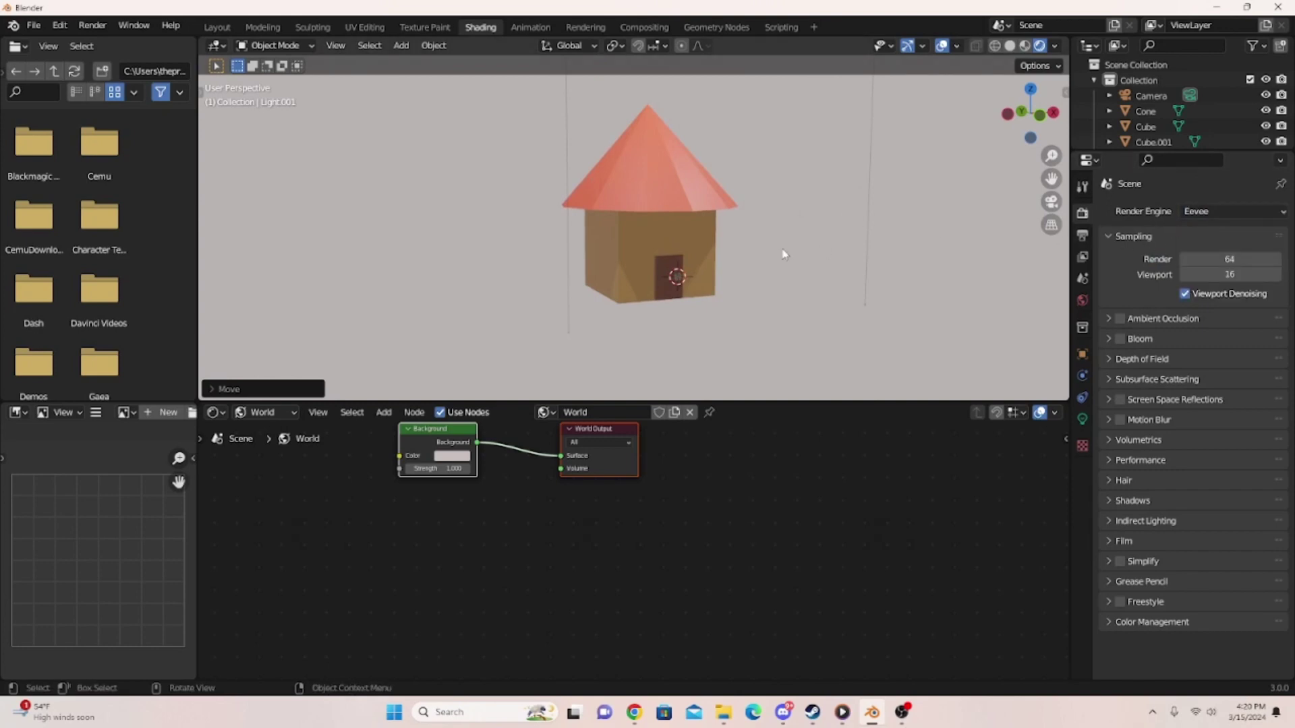
{"action": "left_click", "coordinate": [1221, 211]}
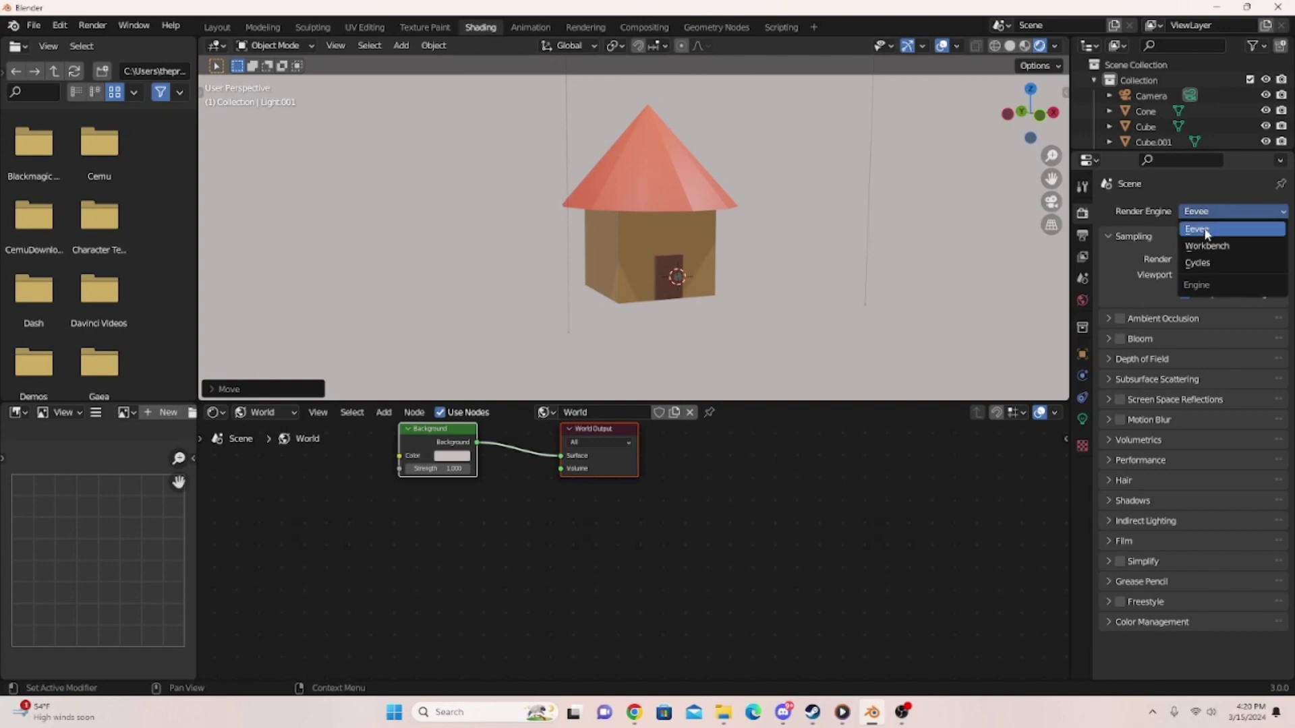
{"action": "left_click", "coordinate": [1193, 264]}
{"action": "scroll", "coordinate": [715, 243], "scroll_direction": "up", "scroll_amount": 4}
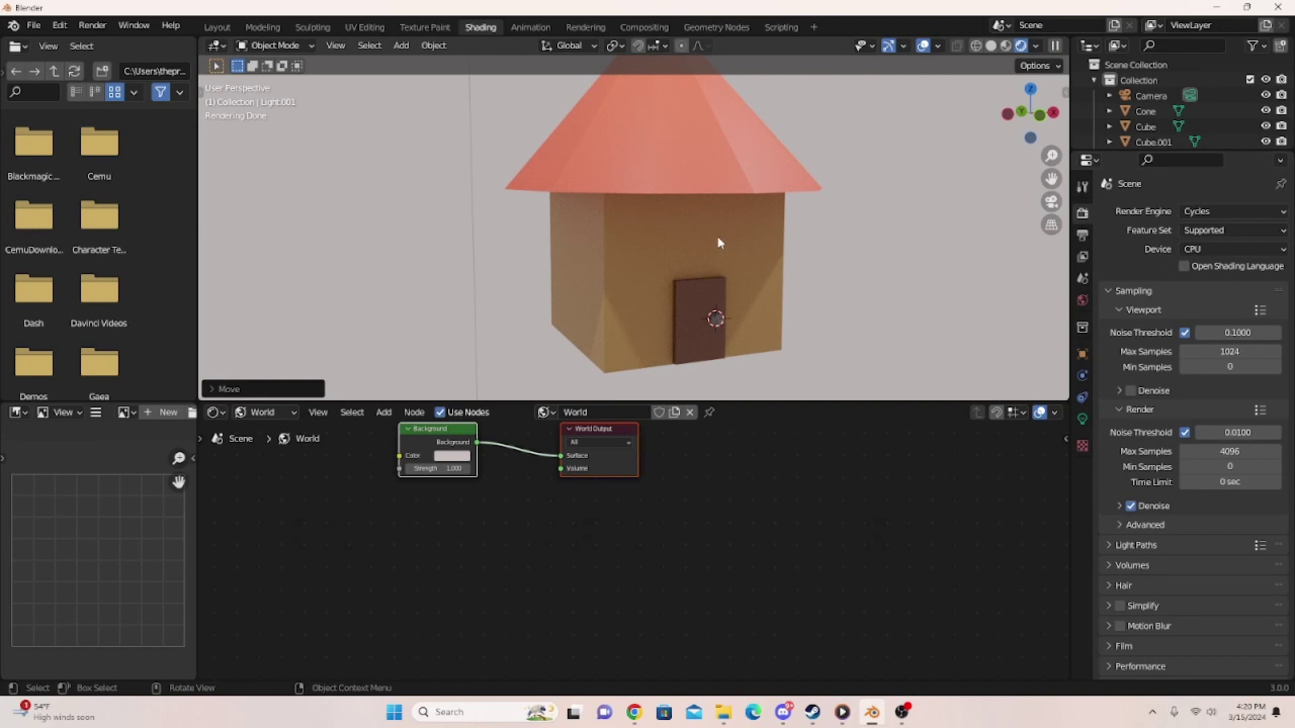
- Check the house in the Cycles preview, switch the render engine to Eevee and compare the look
{"action": "scroll", "coordinate": [718, 236], "scroll_direction": "down", "scroll_amount": 2}
{"action": "middle_click_drag", "start_coordinate": [717, 236], "coordinate": [675, 253]}
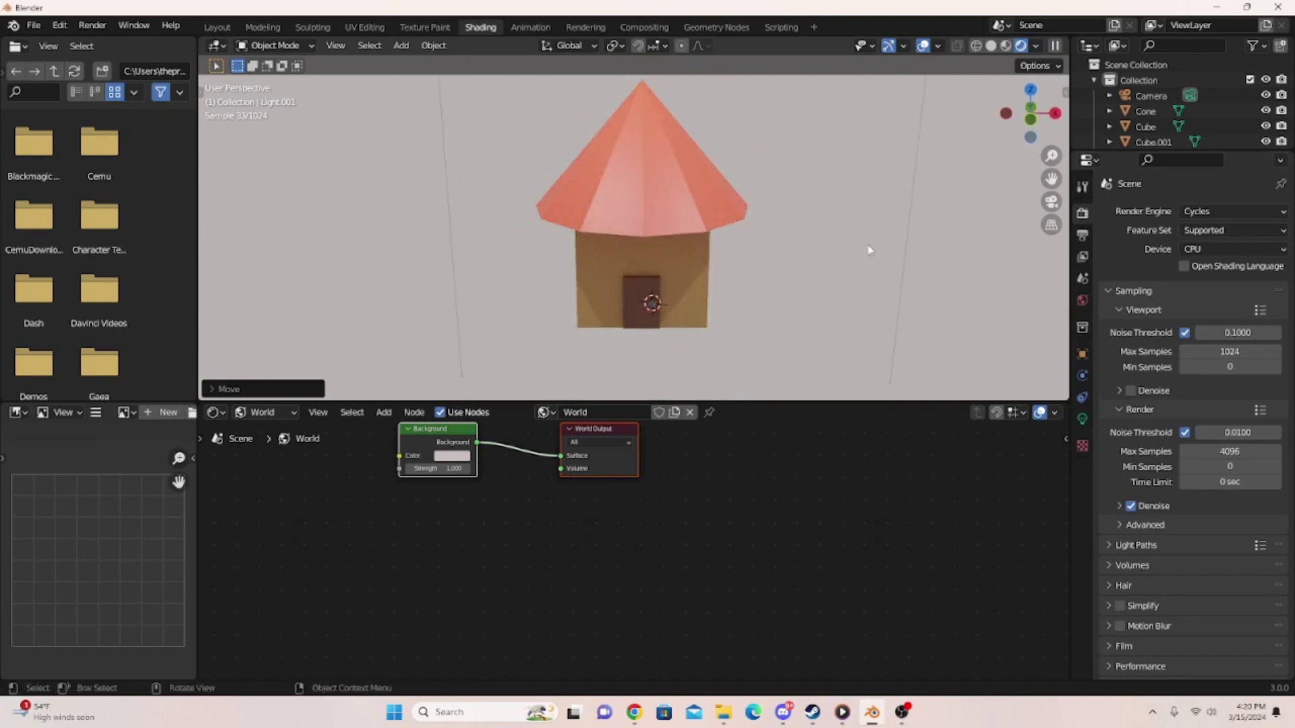
{"action": "middle_click_drag", "start_coordinate": [694, 240], "coordinate": [733, 224]}
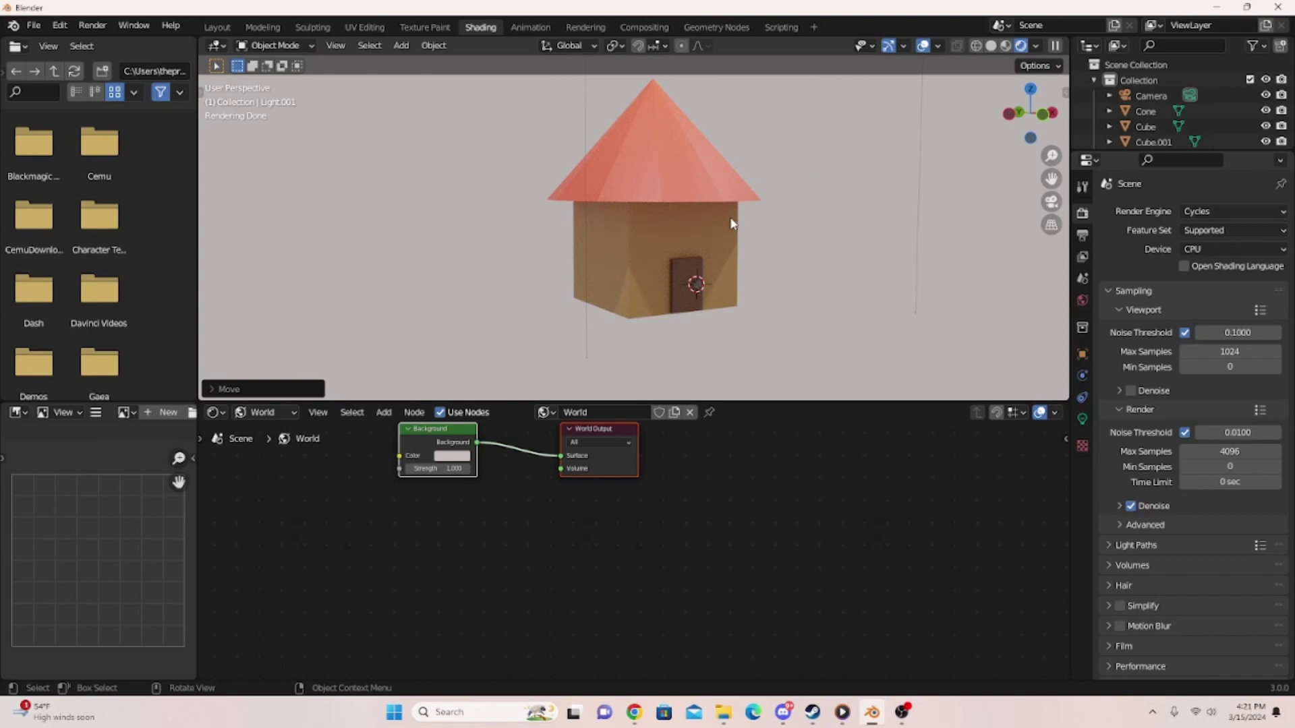
{"action": "middle_click_drag", "start_coordinate": [732, 223], "coordinate": [727, 237]}
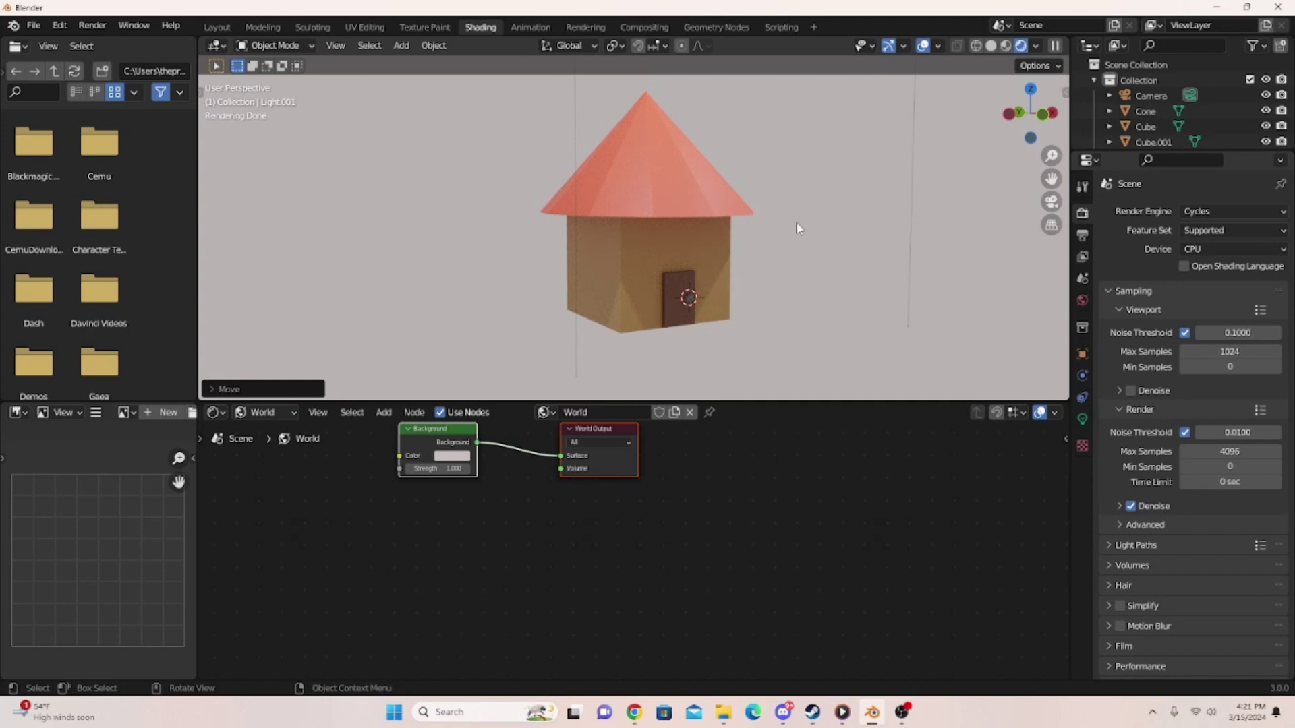
{"action": "left_click", "coordinate": [1245, 213]}
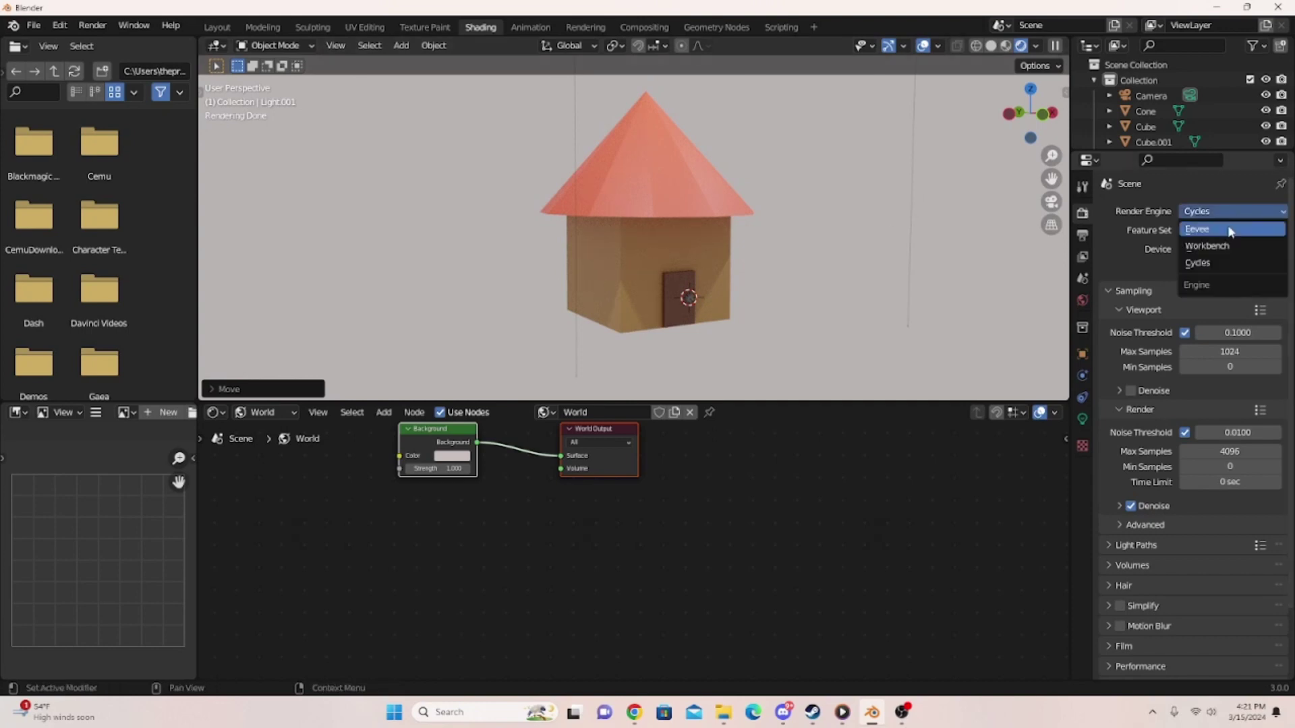
{"action": "left_click", "coordinate": [1207, 232]}
{"action": "middle_click_drag", "start_coordinate": [860, 230], "coordinate": [832, 254]}
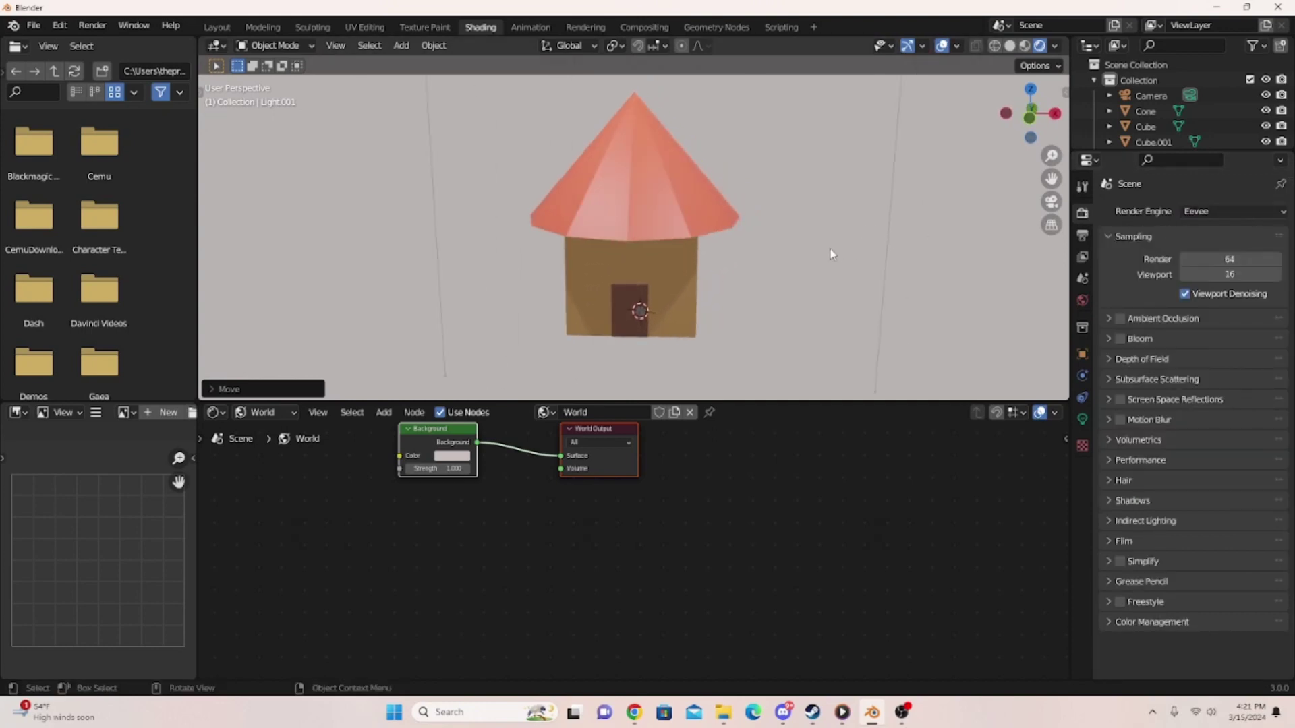
- Look through the scene camera, leave that view and enable the Camera to View lock
{"action": "key", "text": "KP_0"}
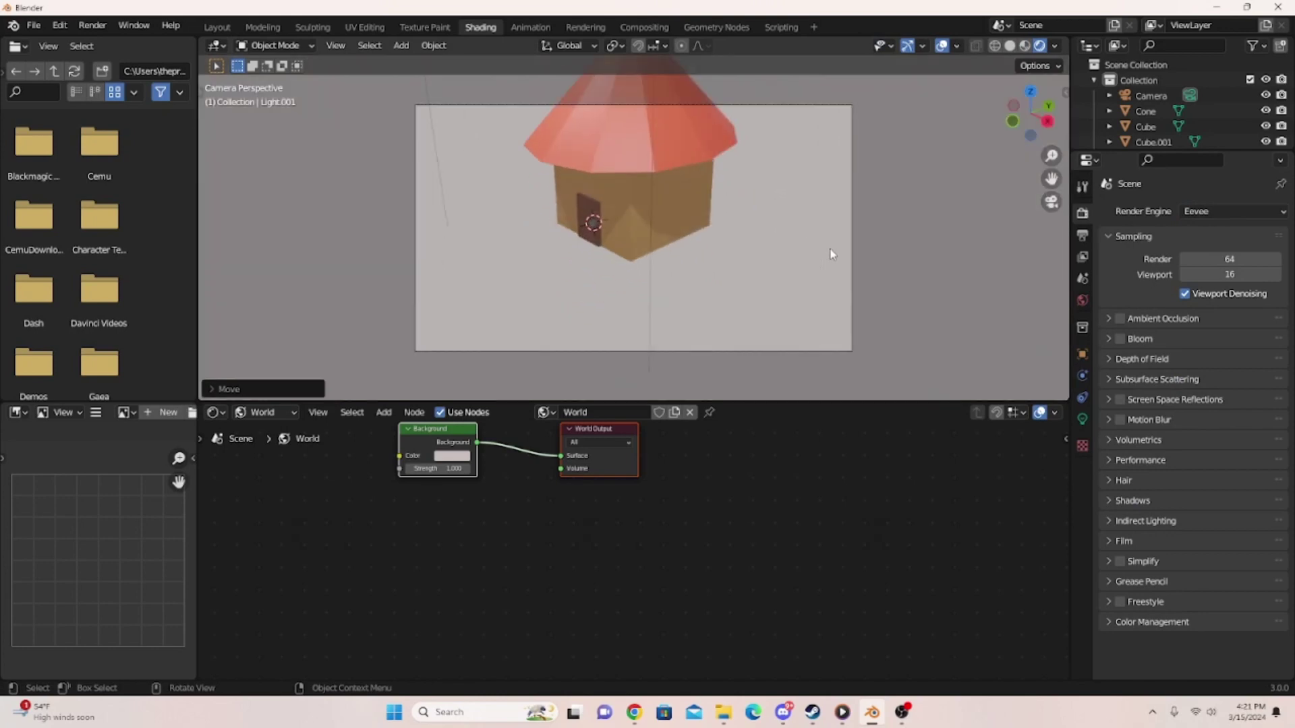
{"action": "middle_click_drag", "start_coordinate": [433, 240], "coordinate": [503, 236]}
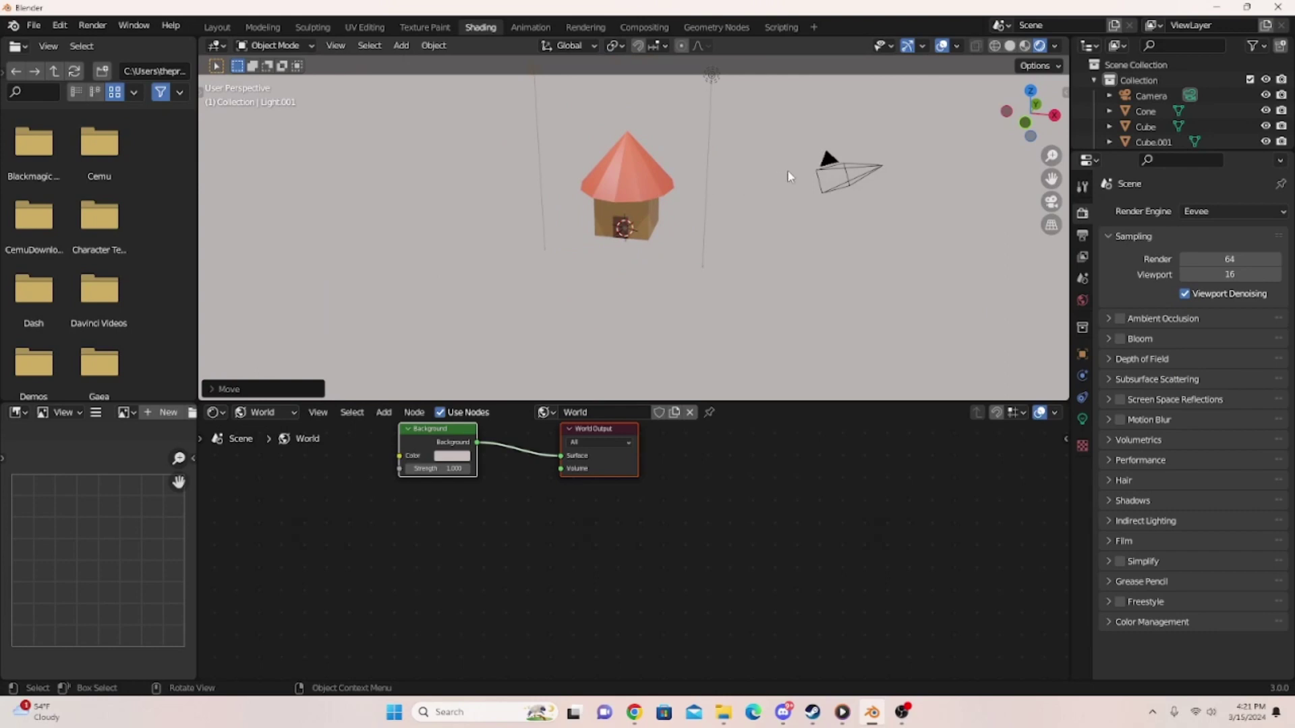
{"action": "key", "text": "n"}
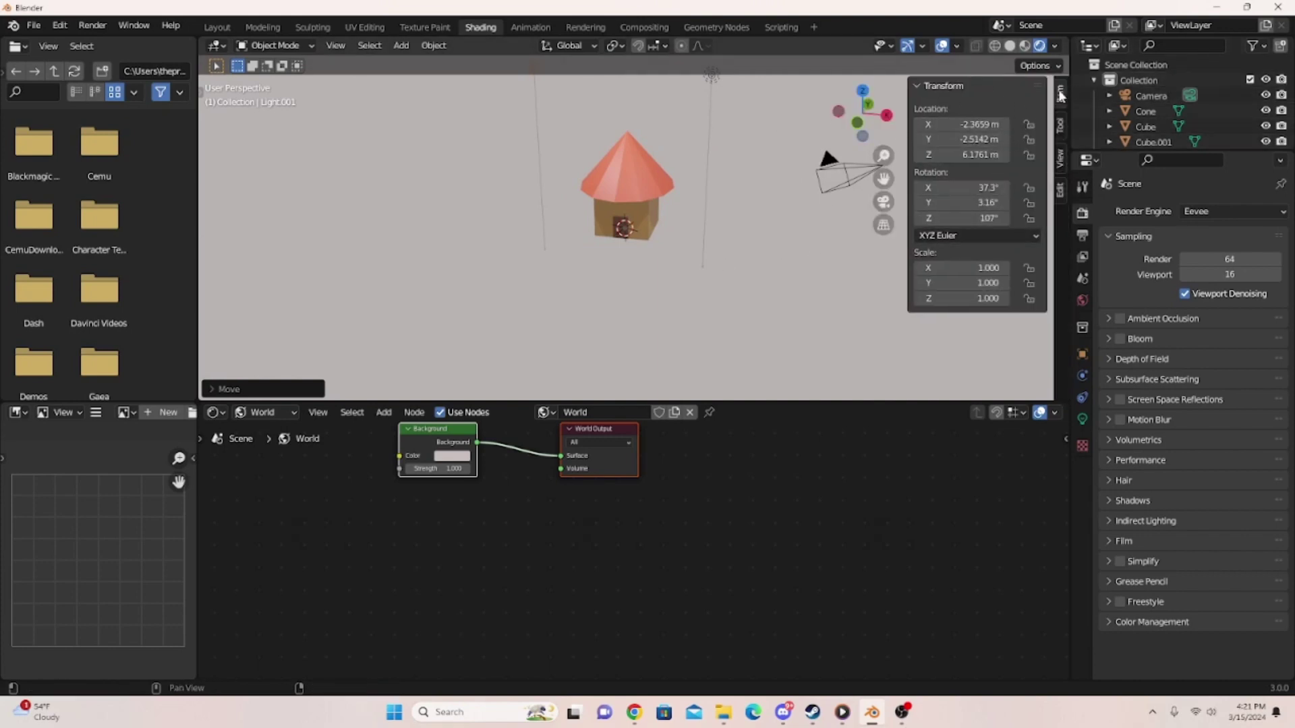
{"action": "left_click", "coordinate": [1060, 158]}
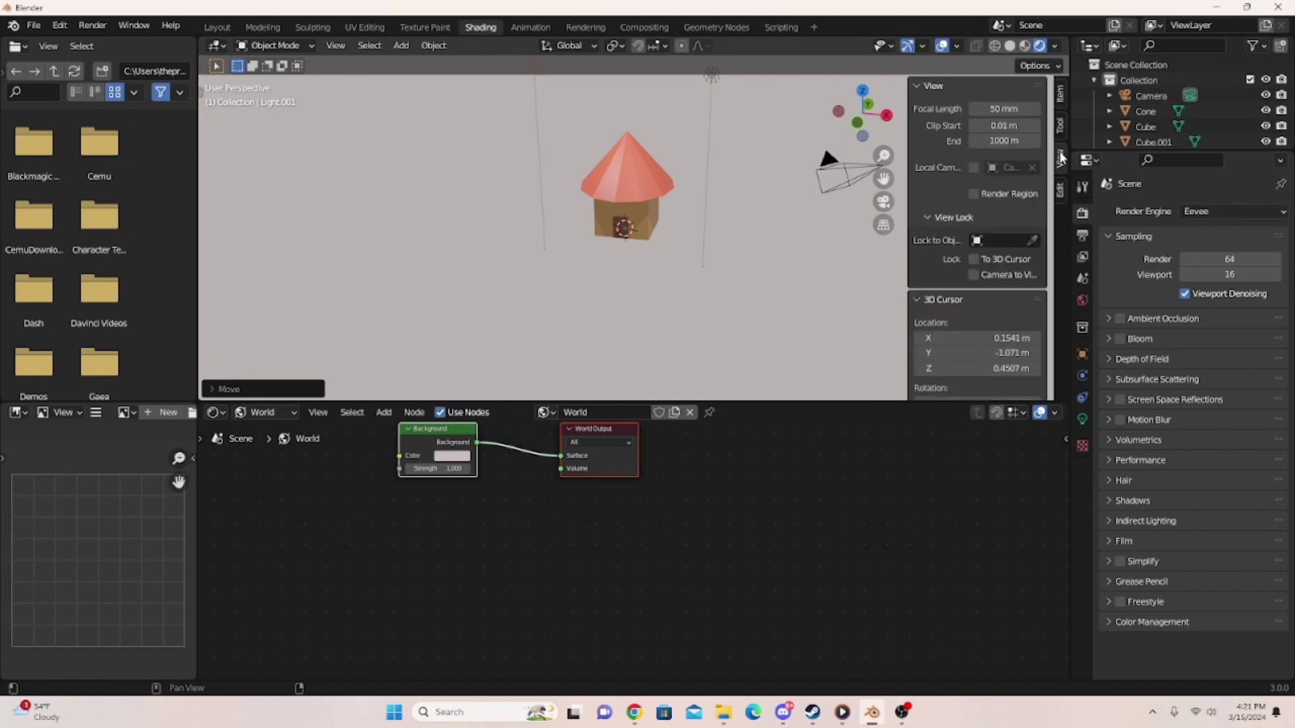
{"action": "scroll", "coordinate": [992, 134], "scroll_direction": "down", "scroll_amount": 1}
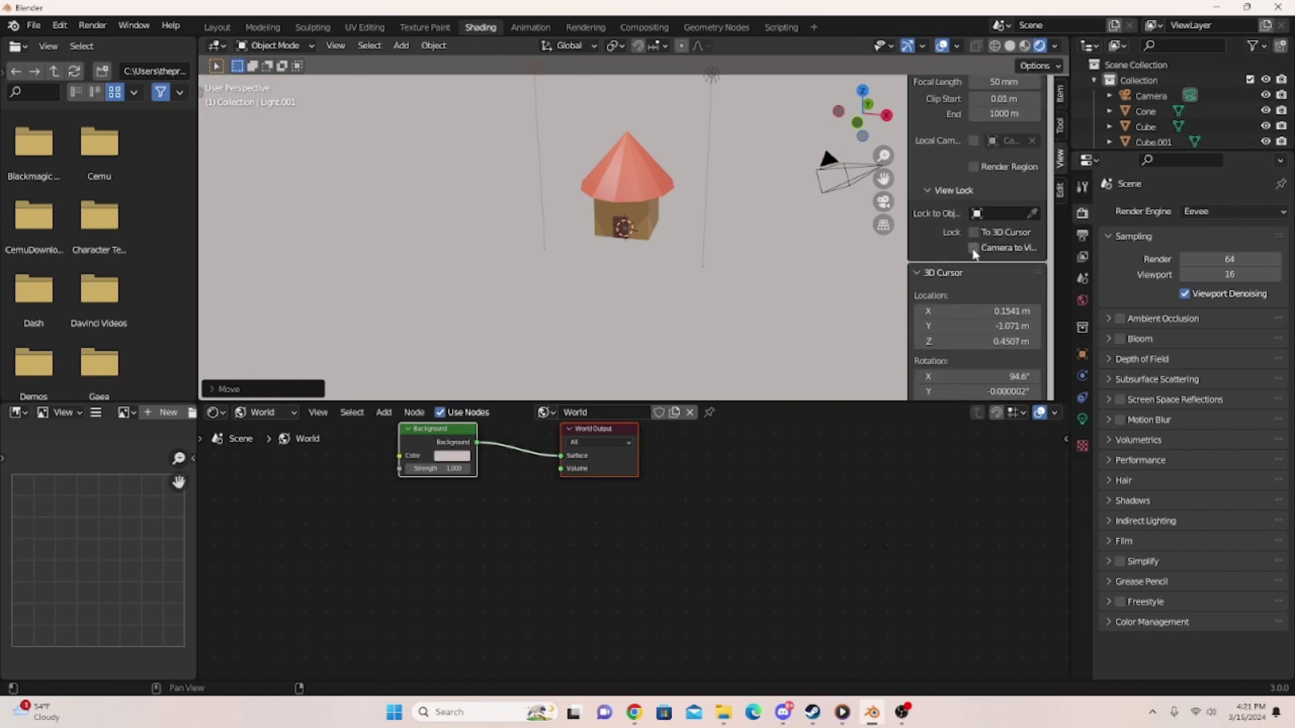
{"action": "left_click", "coordinate": [973, 248]}
{"action": "left_click_drag", "start_coordinate": [908, 244], "coordinate": [879, 246]}
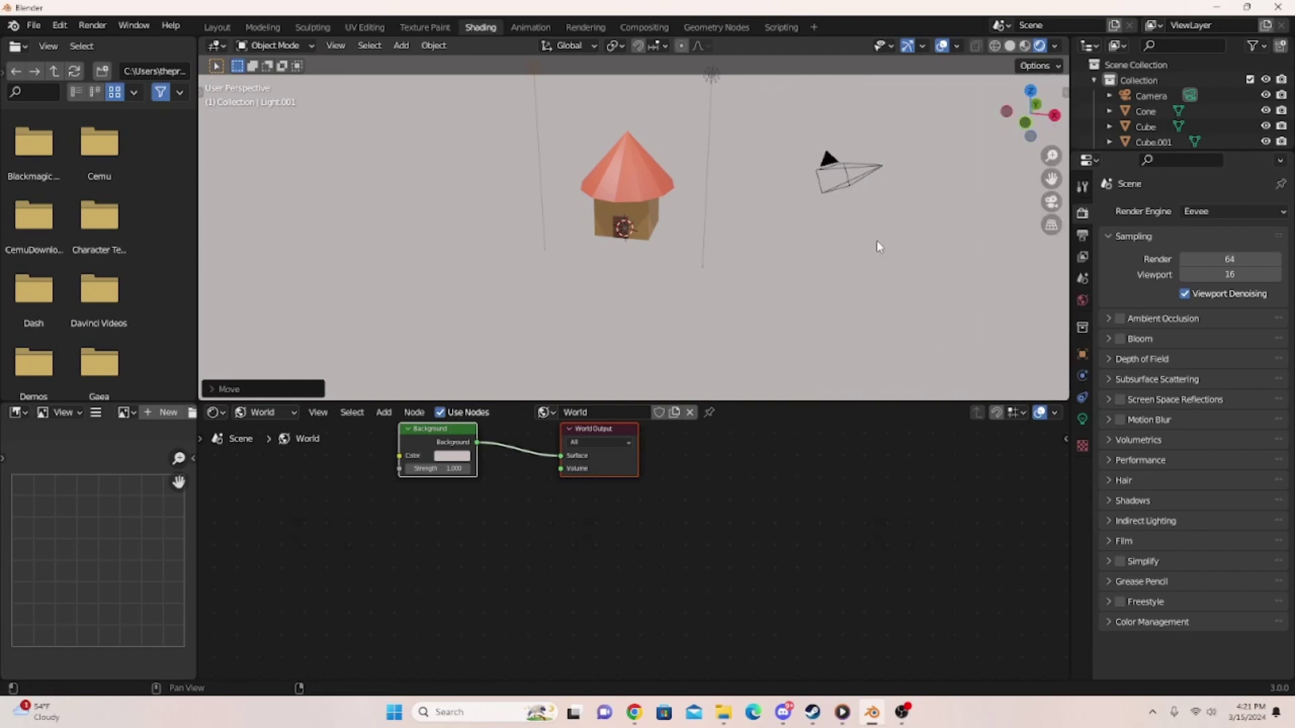
- Return to the camera view and reframe the camera so the whole house fits inside the frame, seen from the door side
{"action": "key", "text": "KP_0"}
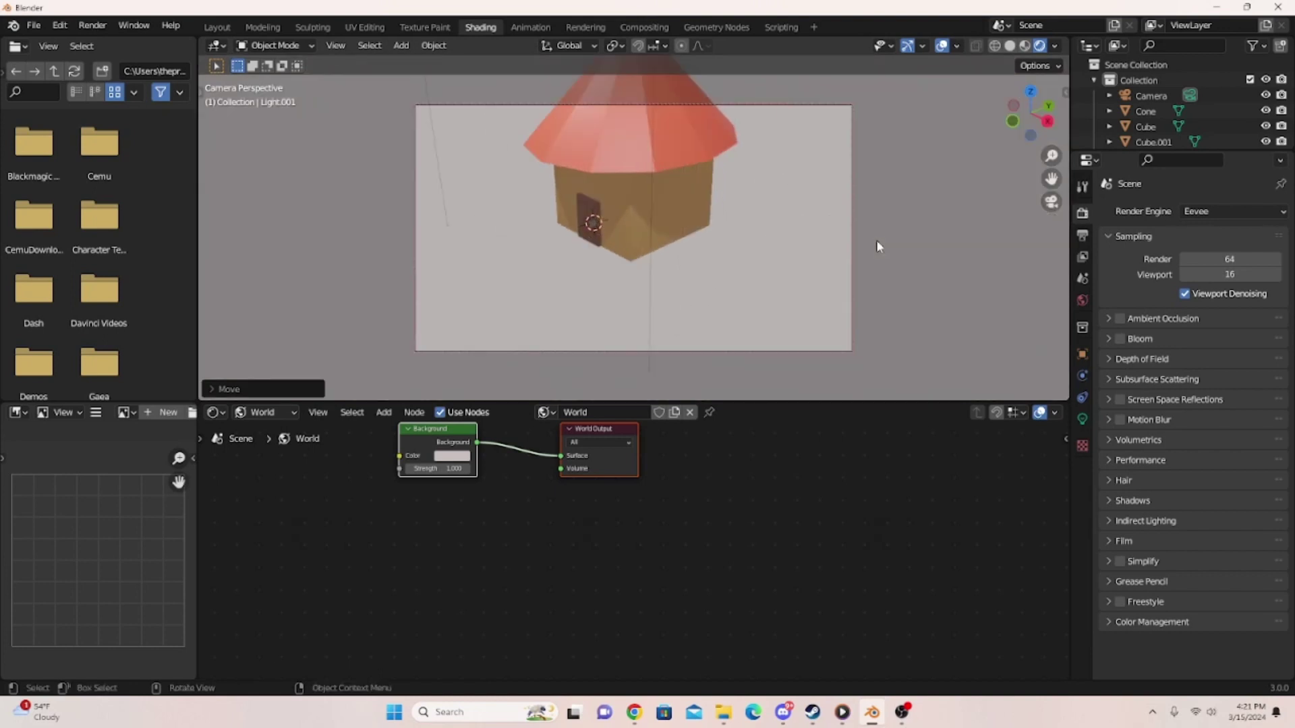
{"action": "middle_click_drag", "start_coordinate": [669, 203], "coordinate": [762, 189]}
{"action": "middle_click_drag", "start_coordinate": [638, 202], "coordinate": [666, 208]}
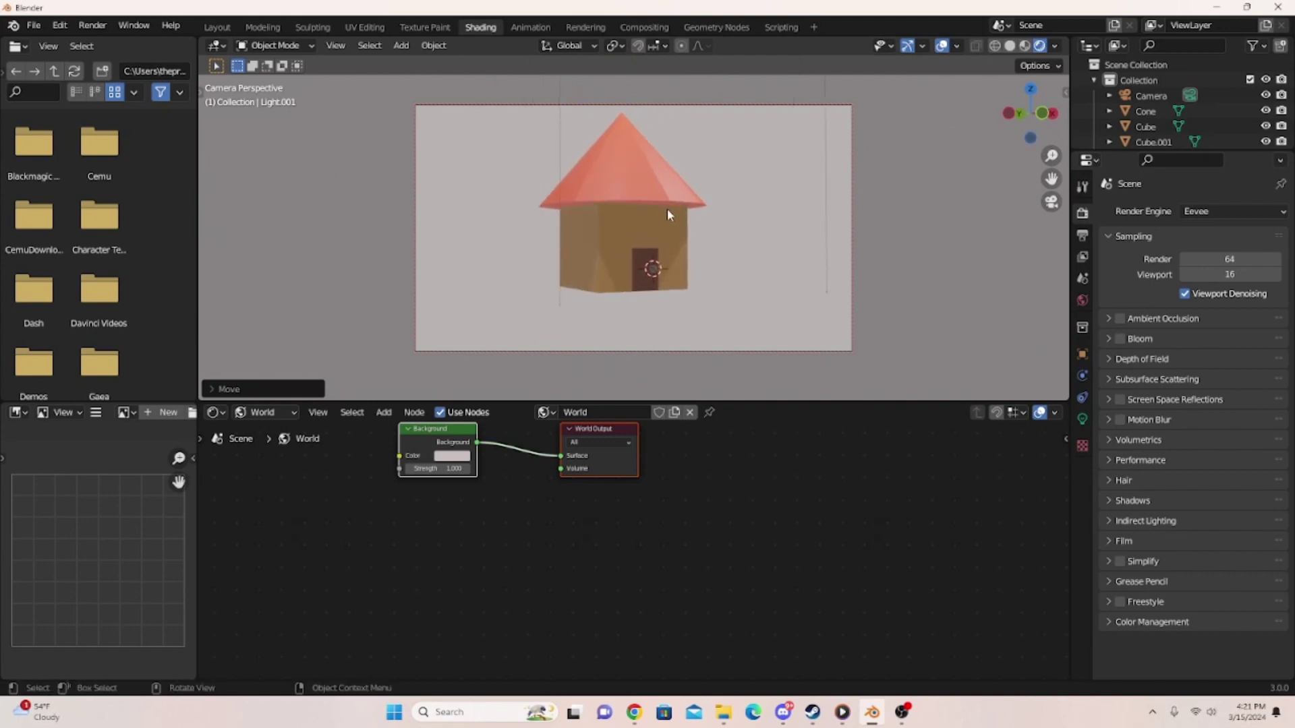
{"action": "scroll", "coordinate": [655, 218], "scroll_direction": "up", "scroll_amount": 2}
{"action": "scroll", "coordinate": [659, 219], "scroll_direction": "down", "scroll_amount": 1}
{"action": "scroll", "coordinate": [661, 212], "scroll_direction": "down", "scroll_amount": 1}
{"action": "scroll", "coordinate": [660, 216], "scroll_direction": "up", "scroll_amount": 1}
{"action": "middle_click_drag", "start_coordinate": [657, 210], "coordinate": [652, 212]}
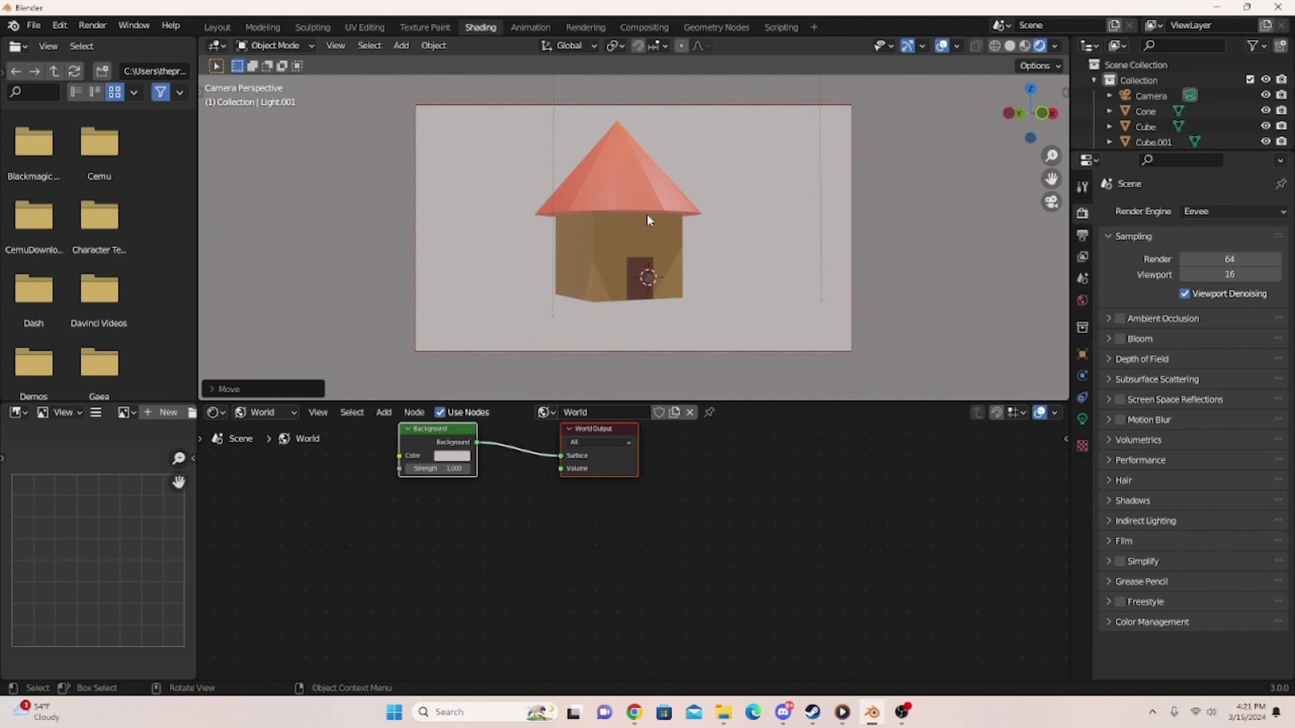
- Render a still image of the house with Eevee, inspect it and close the render window
{"action": "key", "text": "F12"}
{"action": "scroll", "coordinate": [647, 216], "scroll_direction": "down", "scroll_amount": 3}
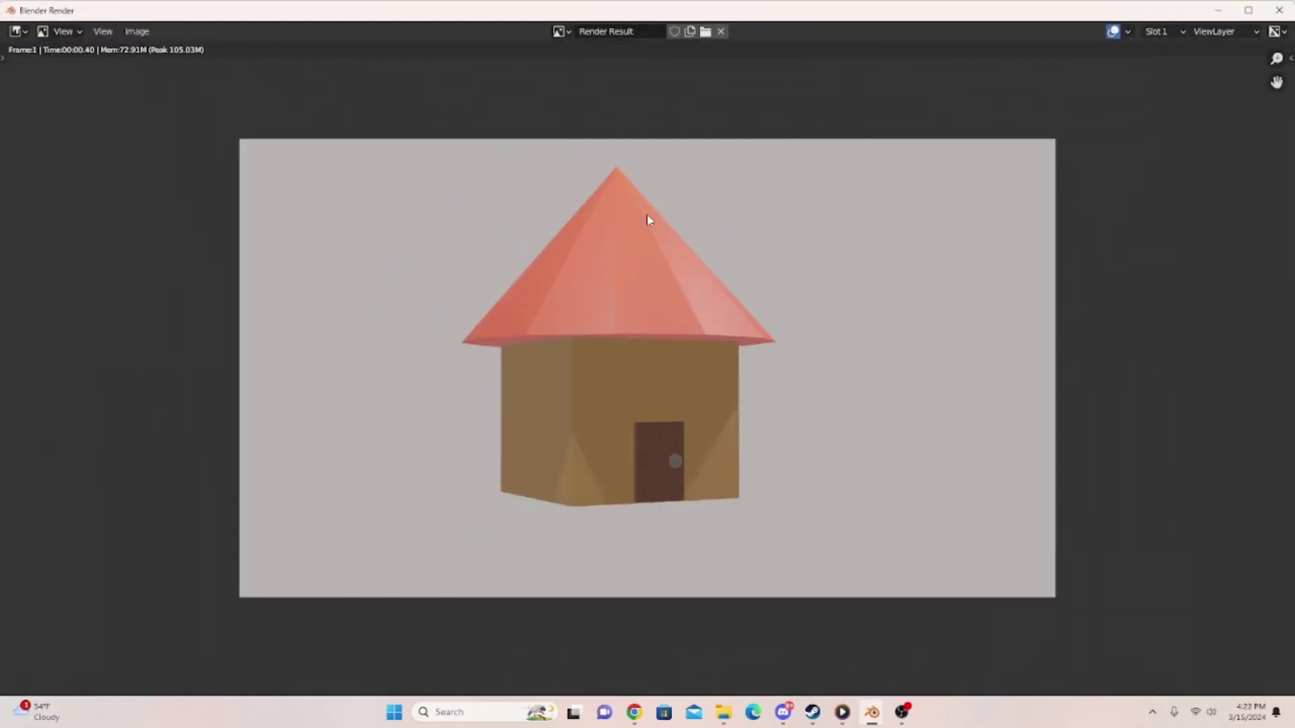
{"action": "scroll", "coordinate": [647, 216], "scroll_direction": "up", "scroll_amount": 2}
{"action": "scroll", "coordinate": [648, 220], "scroll_direction": "down", "scroll_amount": 2}
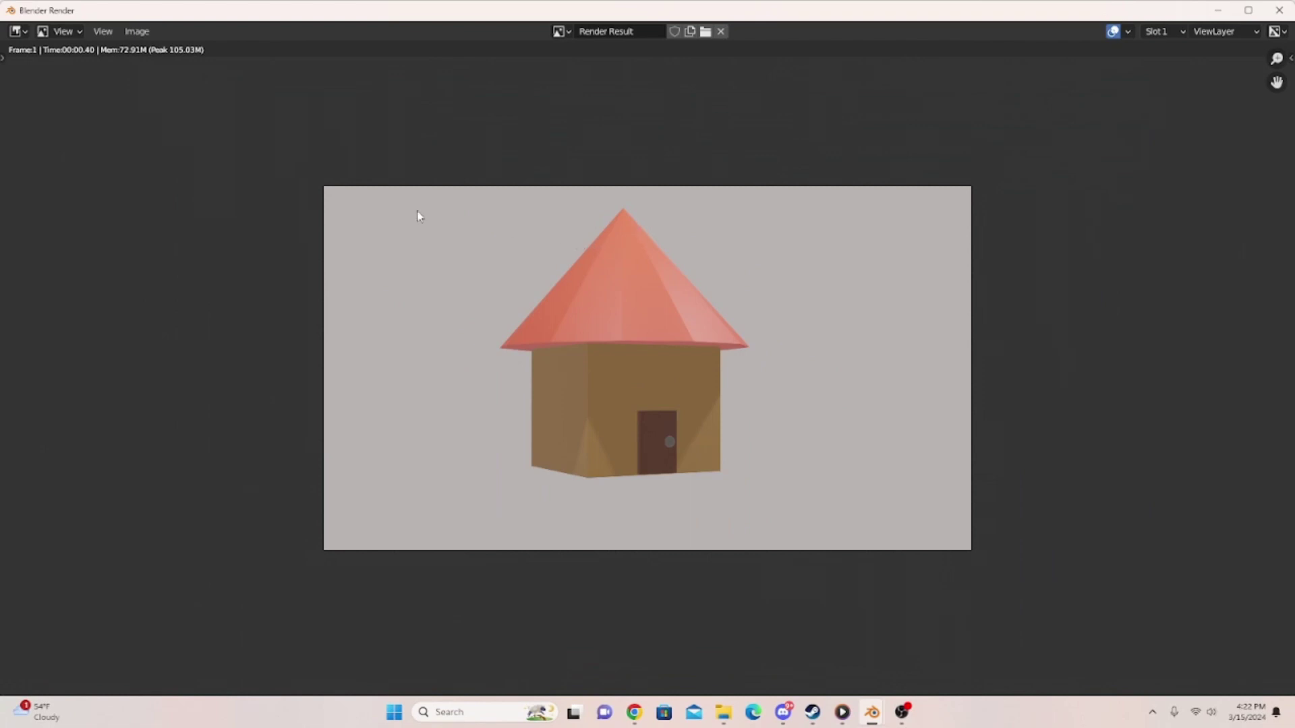
{"action": "left_click", "coordinate": [139, 40]}
{"action": "left_click", "coordinate": [1279, 10]}
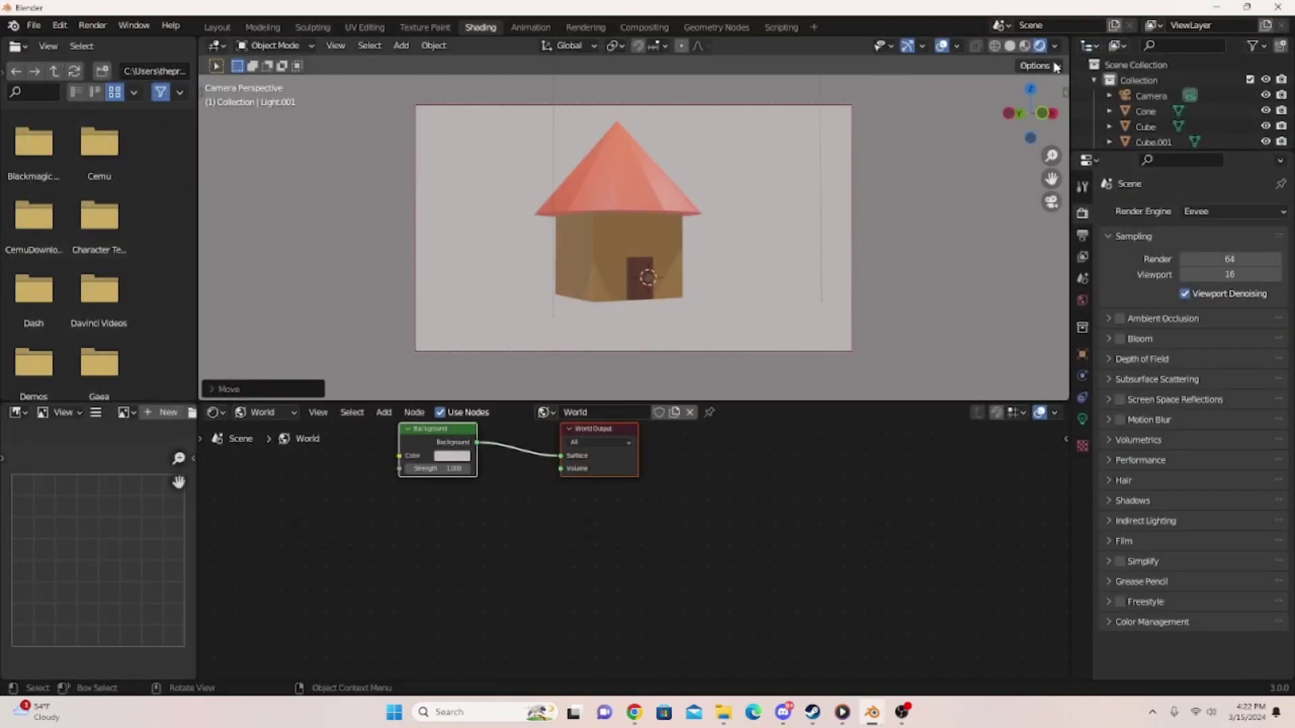
- Set the render engine to Cycles and render a still image of the house for comparison
{"action": "left_click", "coordinate": [1182, 212]}
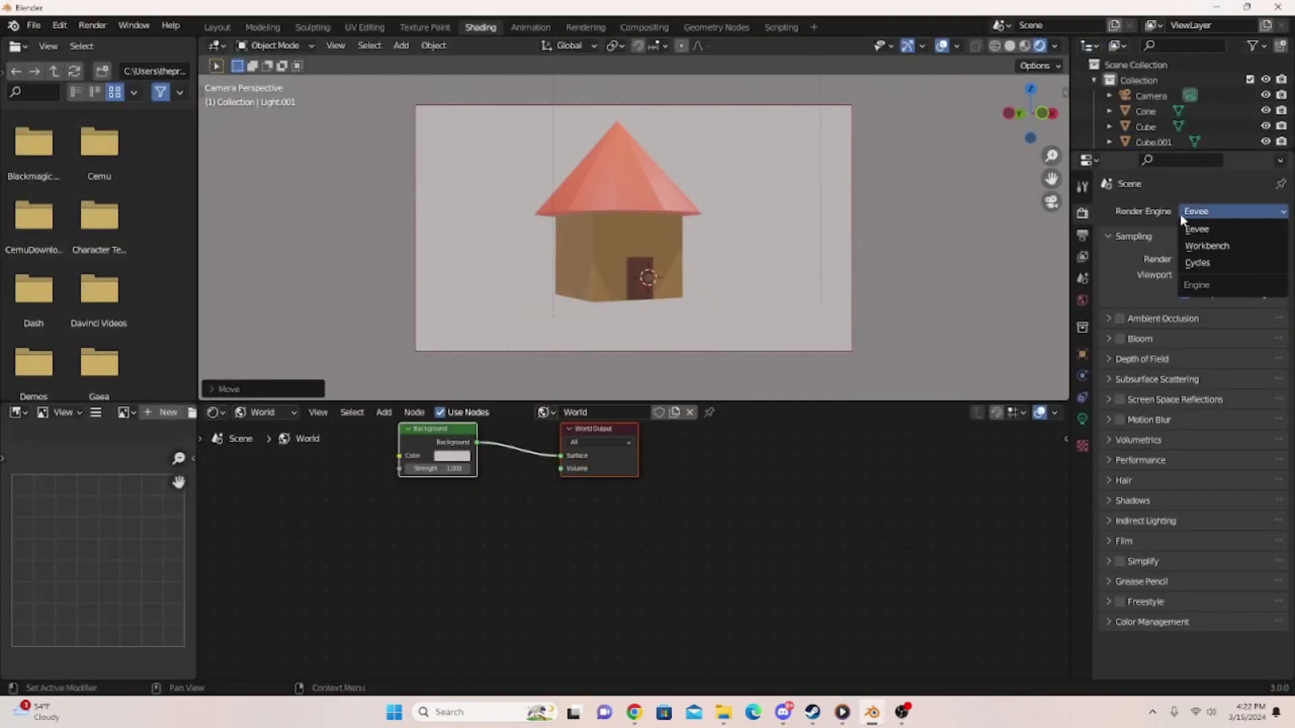
{"action": "left_click", "coordinate": [1200, 262]}
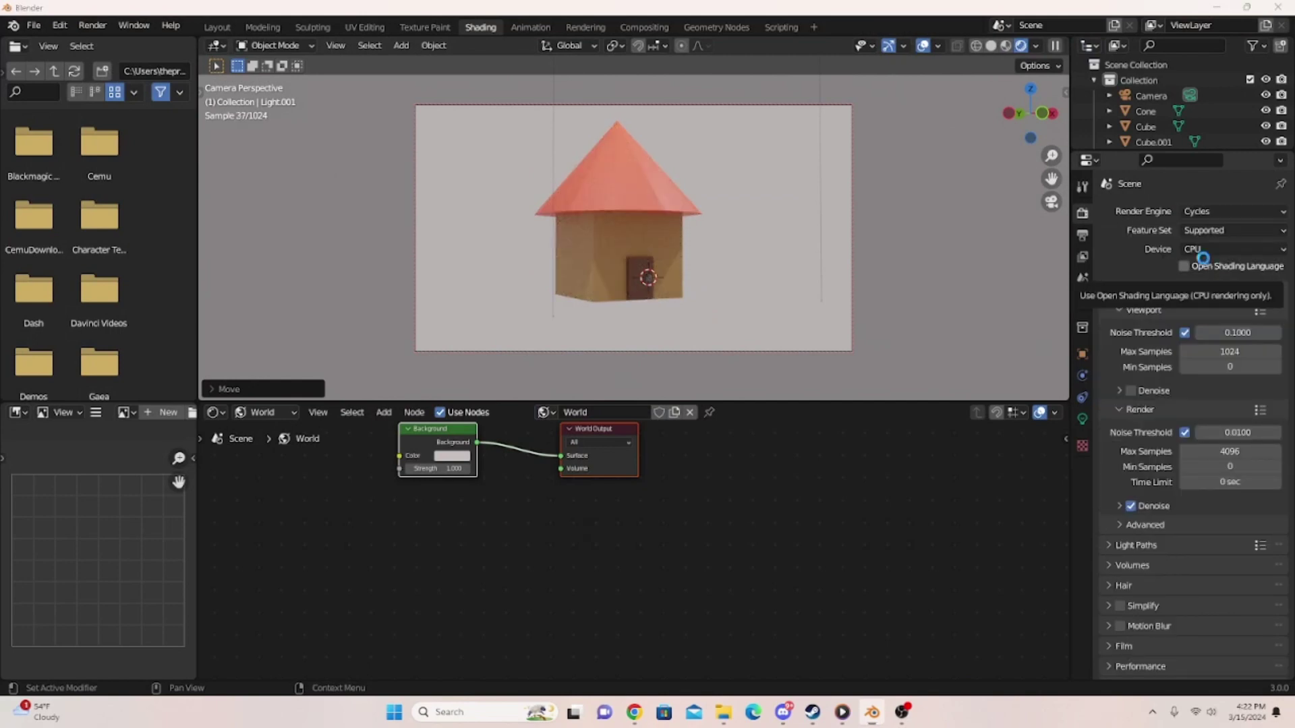
{"action": "key", "text": "F12"}
{"action": "scroll", "coordinate": [660, 311], "scroll_direction": "down", "scroll_amount": 5}
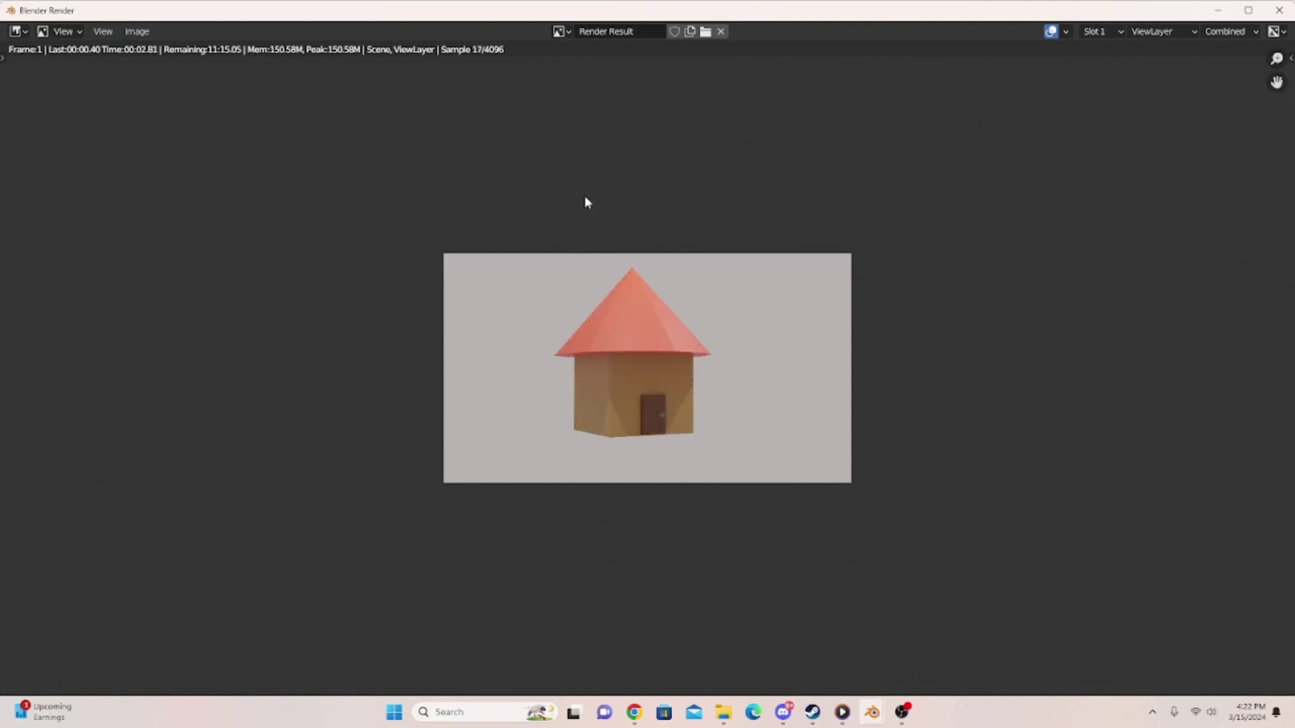
{"action": "scroll", "coordinate": [601, 167], "scroll_direction": "up", "scroll_amount": 3}
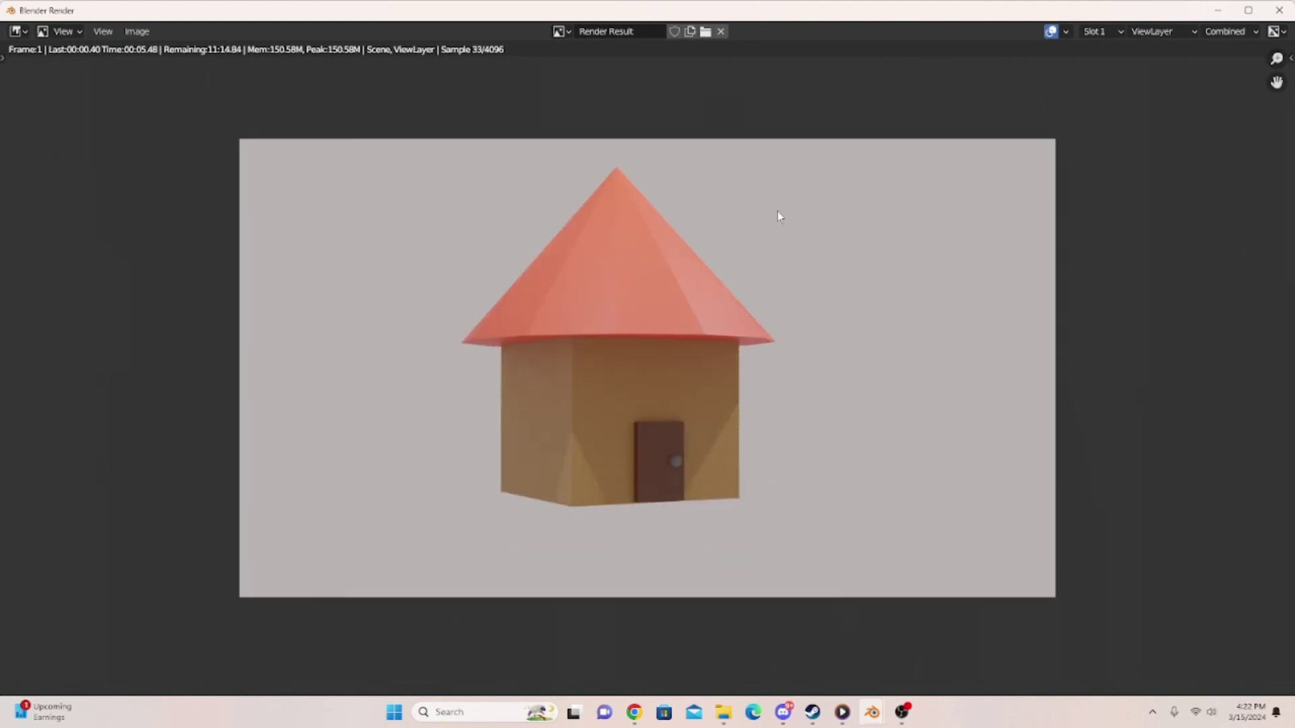
- Minimize the render window and show the house in the Layout workspace with Material Preview shading
{"action": "left_click", "coordinate": [1217, 12]}
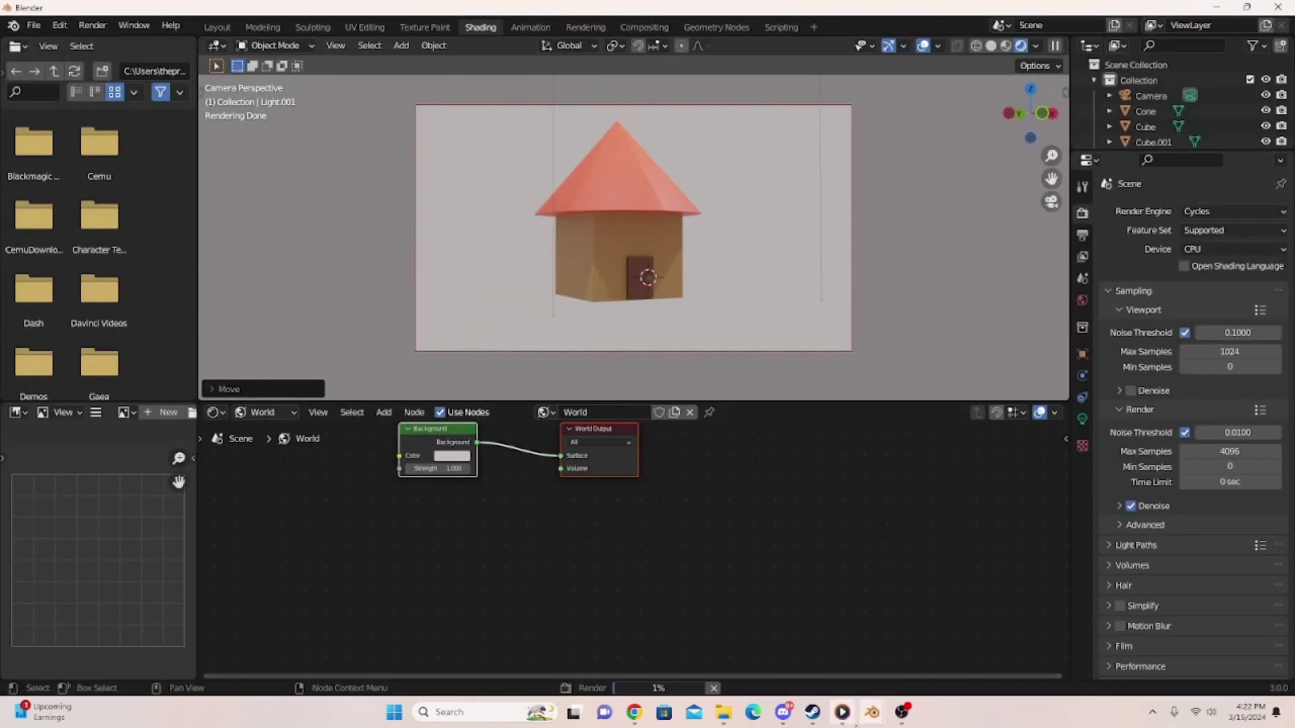
{"action": "mouse_move", "coordinate": [872, 712]}
{"action": "left_click", "coordinate": [945, 648]}
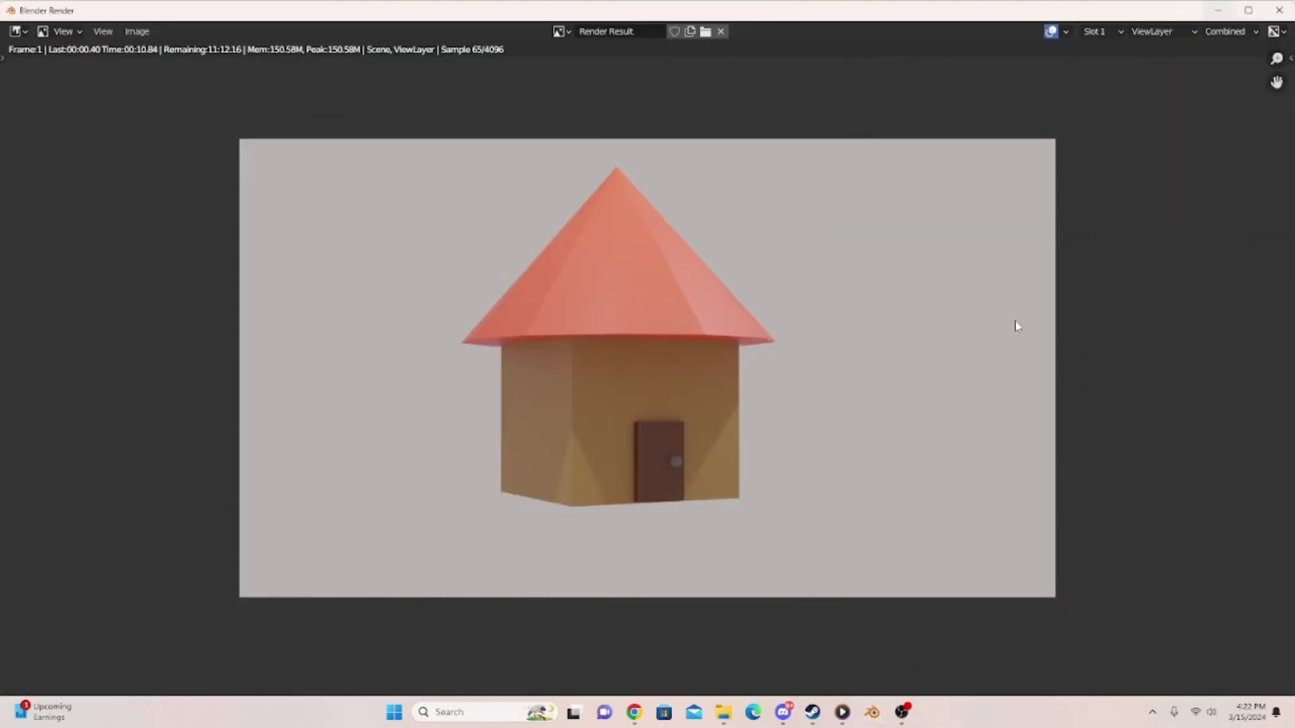
{"action": "left_click", "coordinate": [1217, 10]}
{"action": "left_click", "coordinate": [217, 27]}
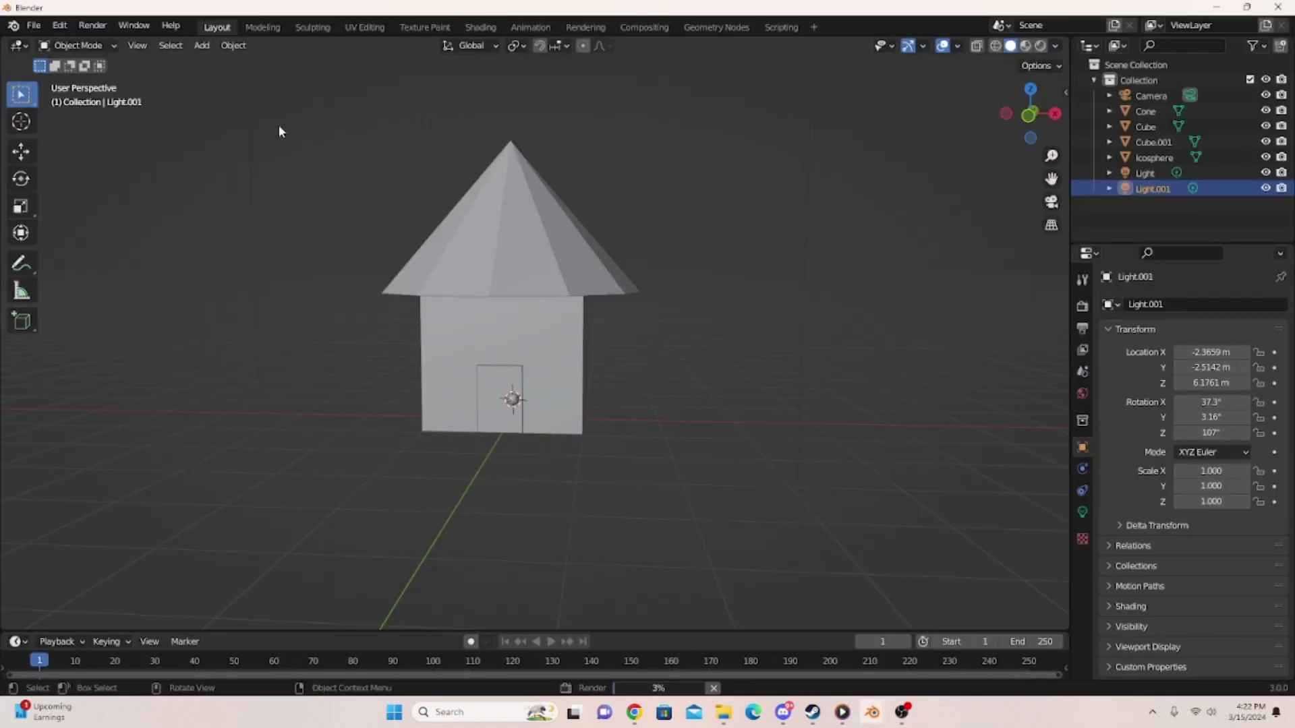
{"action": "left_click", "coordinate": [1025, 46]}
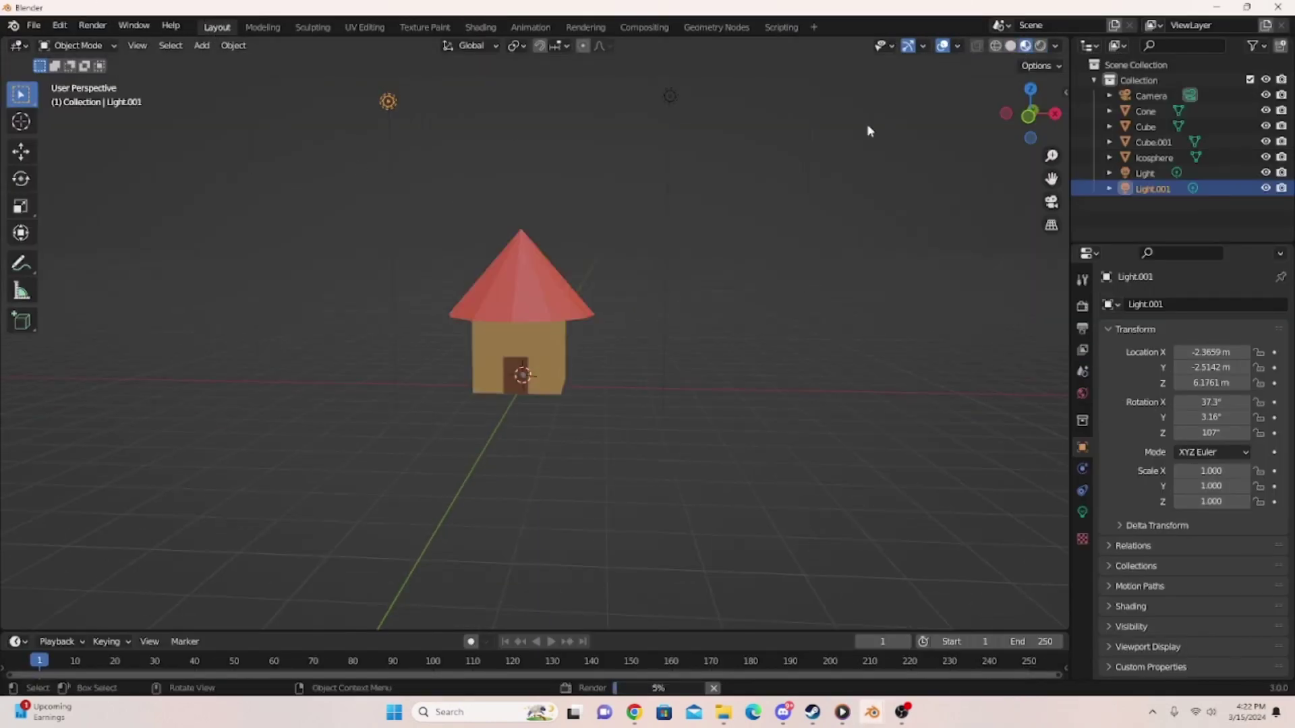
{"action": "left_click", "coordinate": [466, 252]}
{"action": "left_click", "coordinate": [510, 267]}
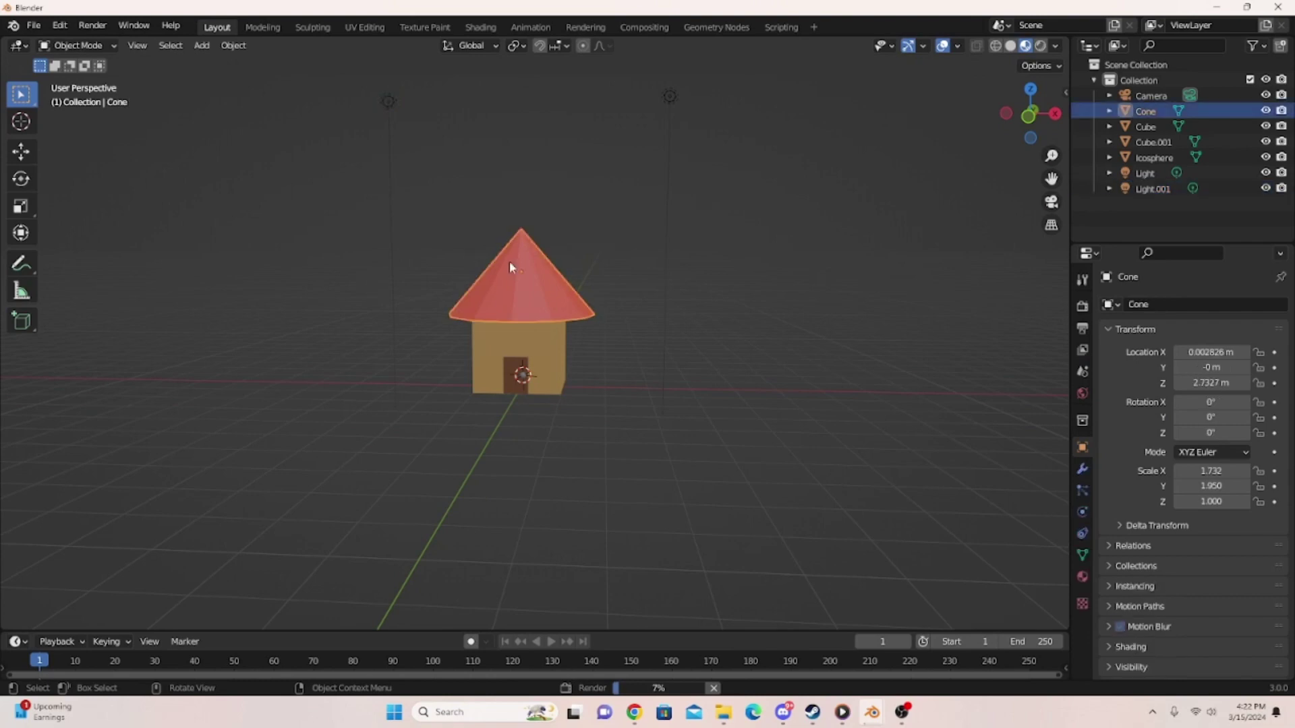
{"action": "left_click_drag", "start_coordinate": [487, 249], "coordinate": [595, 409]}
{"action": "scroll", "coordinate": [570, 324], "scroll_direction": "up", "scroll_amount": 3}
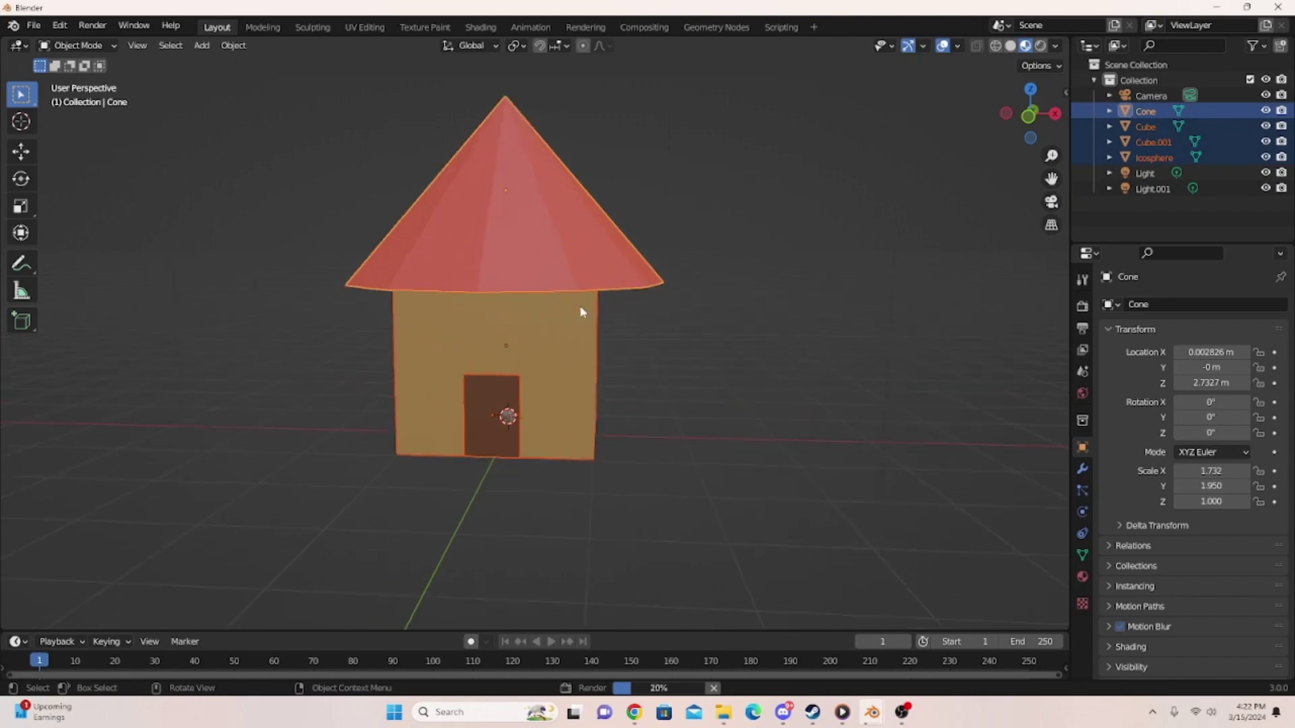
{"action": "mouse_move", "coordinate": [581, 309]}
{"action": "middle_mouse_down"}
{"action": "mouse_move", "coordinate": [615, 275]}
{"action": "mouse_move", "coordinate": [565, 321]}
{"action": "middle_mouse_up"}
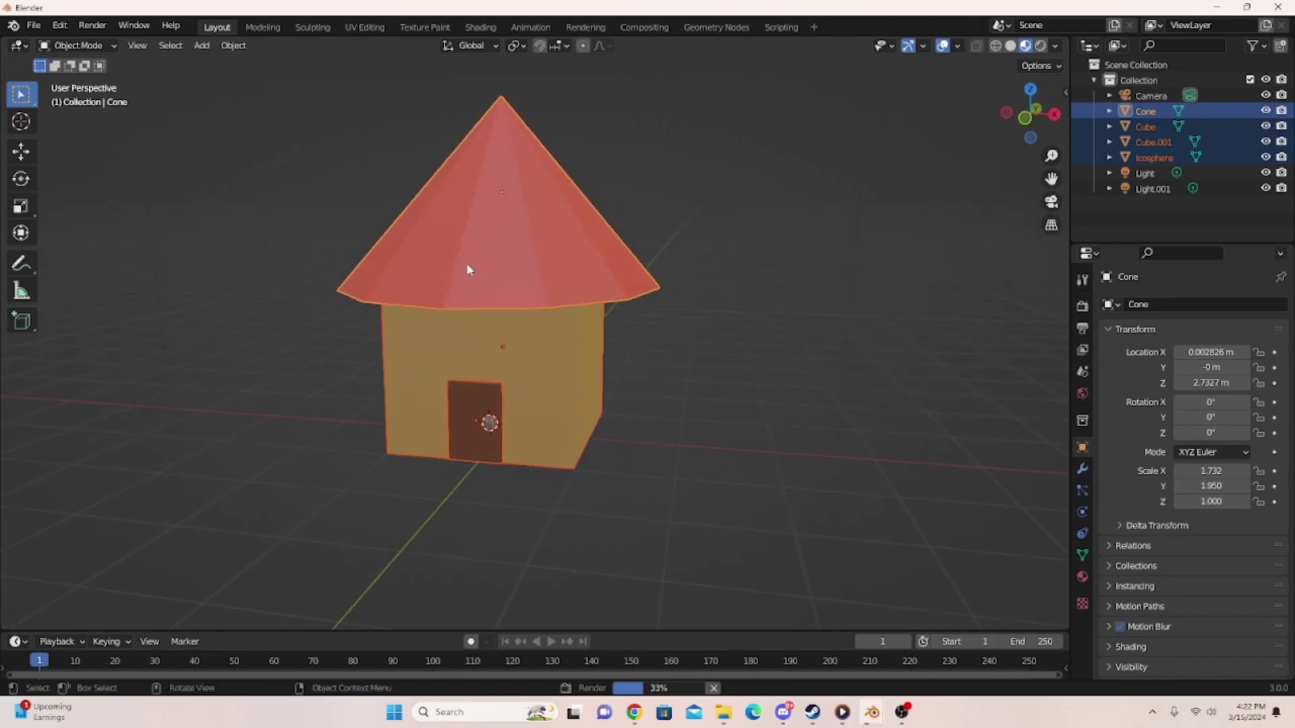
{"action": "left_click", "coordinate": [438, 243]}
{"action": "left_click_drag", "start_coordinate": [545, 499], "coordinate": [646, 530]}
{"action": "scroll", "coordinate": [533, 503], "scroll_direction": "down", "scroll_amount": 5}
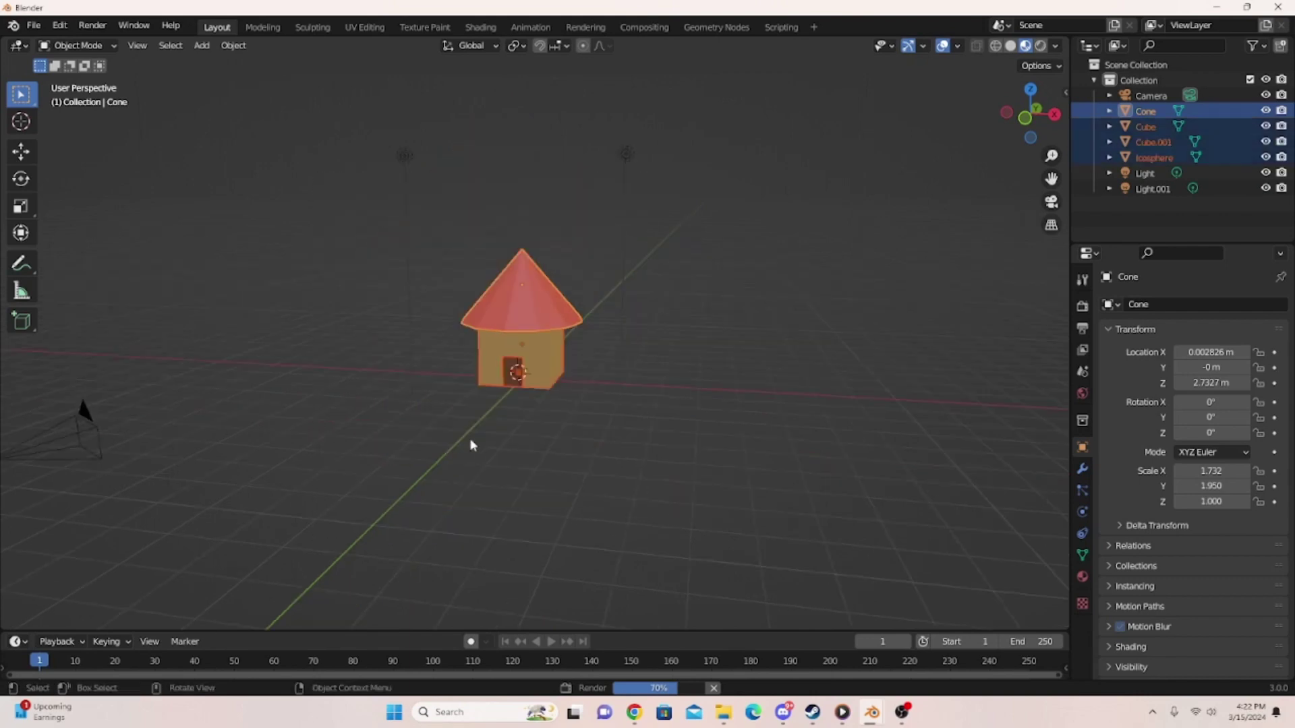
{"action": "left_click", "coordinate": [462, 423]}
- Select the roof, walls, door and doorknob together
{"action": "scroll", "coordinate": [497, 391], "scroll_direction": "up", "scroll_amount": 1}
{"action": "scroll", "coordinate": [497, 395], "scroll_direction": "up", "scroll_amount": 2}
{"action": "middle_click_drag", "start_coordinate": [498, 391], "coordinate": [574, 341]}
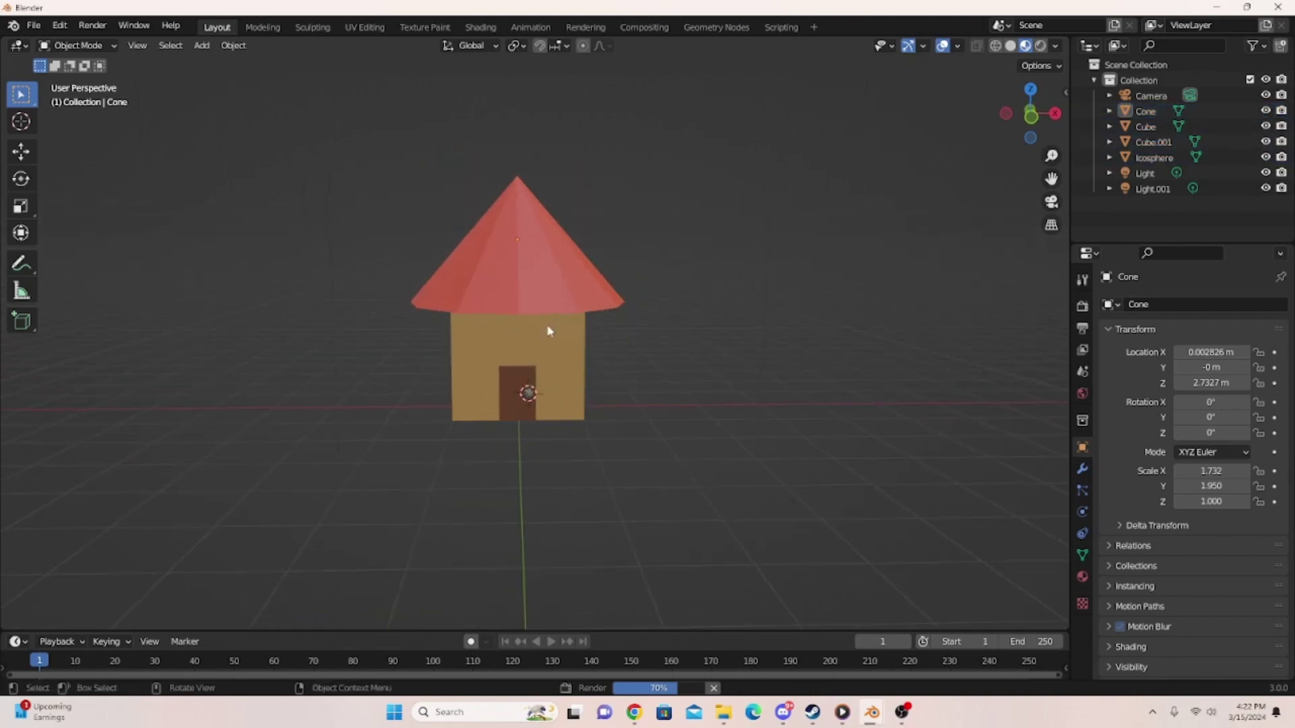
{"action": "left_click", "coordinate": [577, 277]}
{"action": "left_click", "coordinate": [548, 324], "text": "shift"}
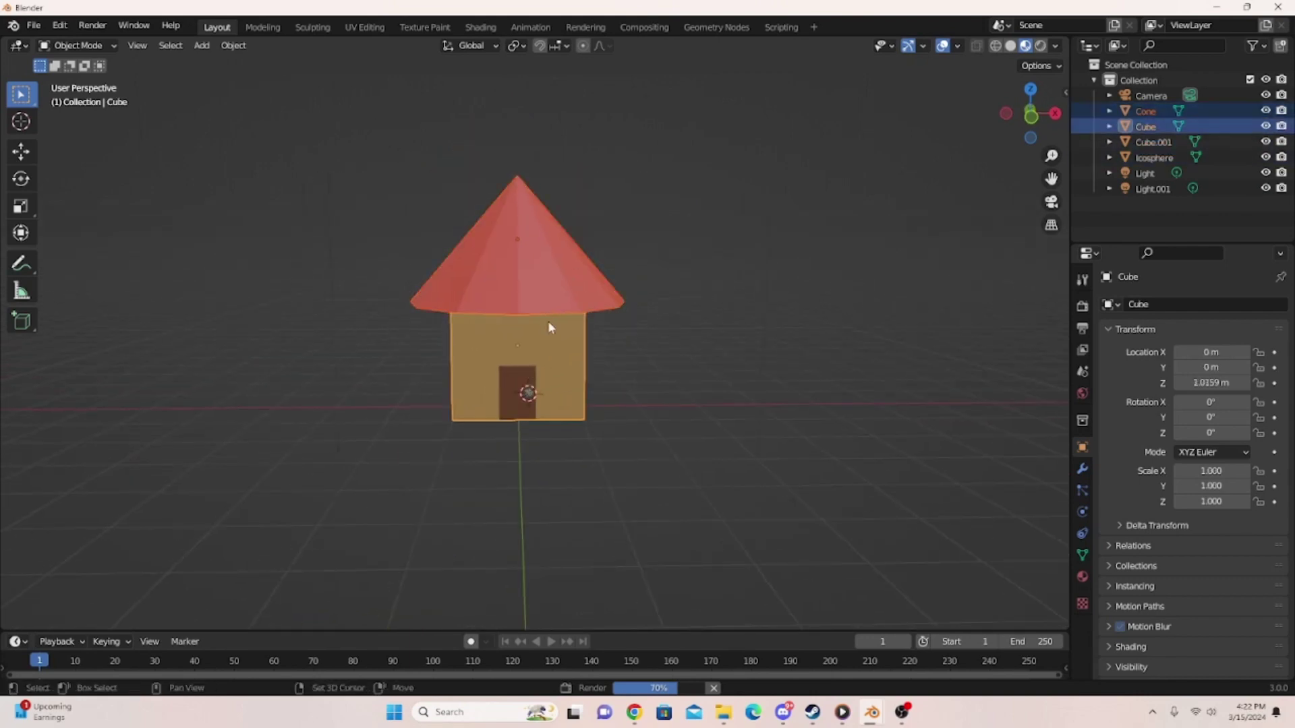
{"action": "middle_click_drag", "start_coordinate": [549, 326], "coordinate": [509, 314]}
{"action": "left_click", "coordinate": [489, 368], "text": "shift"}
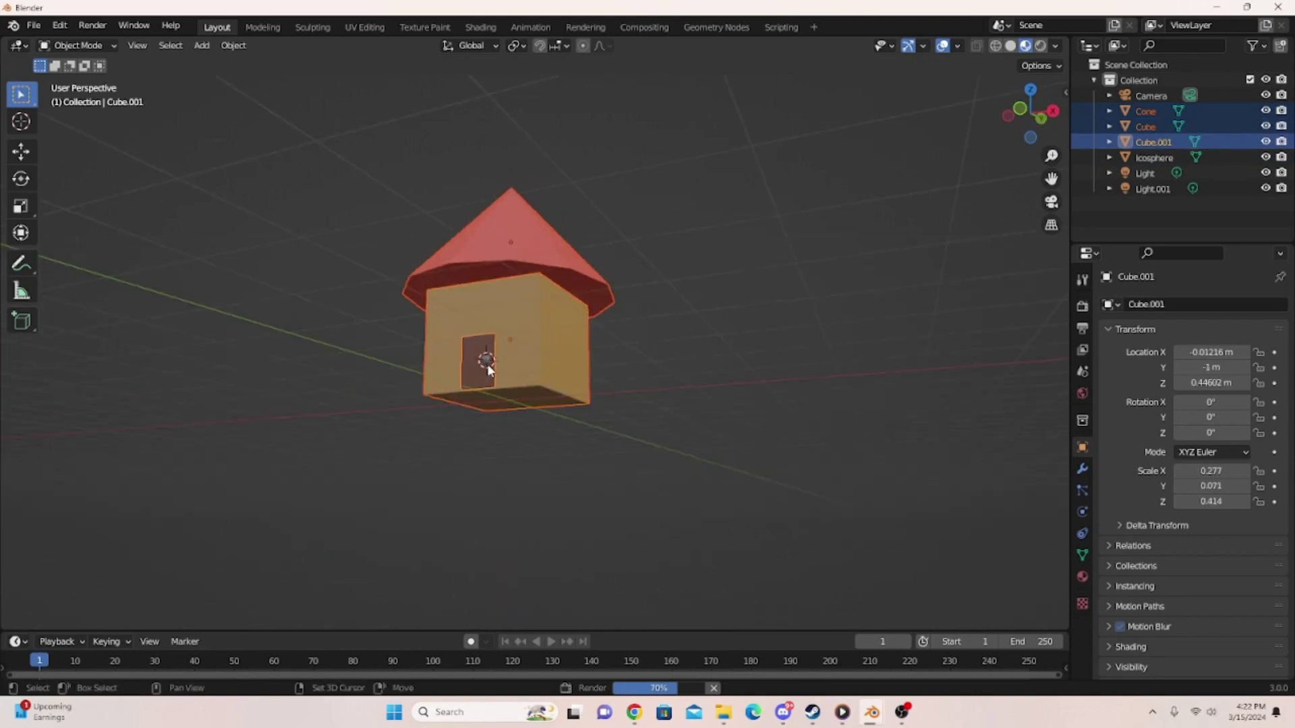
{"action": "left_click", "coordinate": [486, 363], "text": "shift"}
{"action": "scroll", "coordinate": [506, 360], "scroll_direction": "up", "scroll_amount": 2}
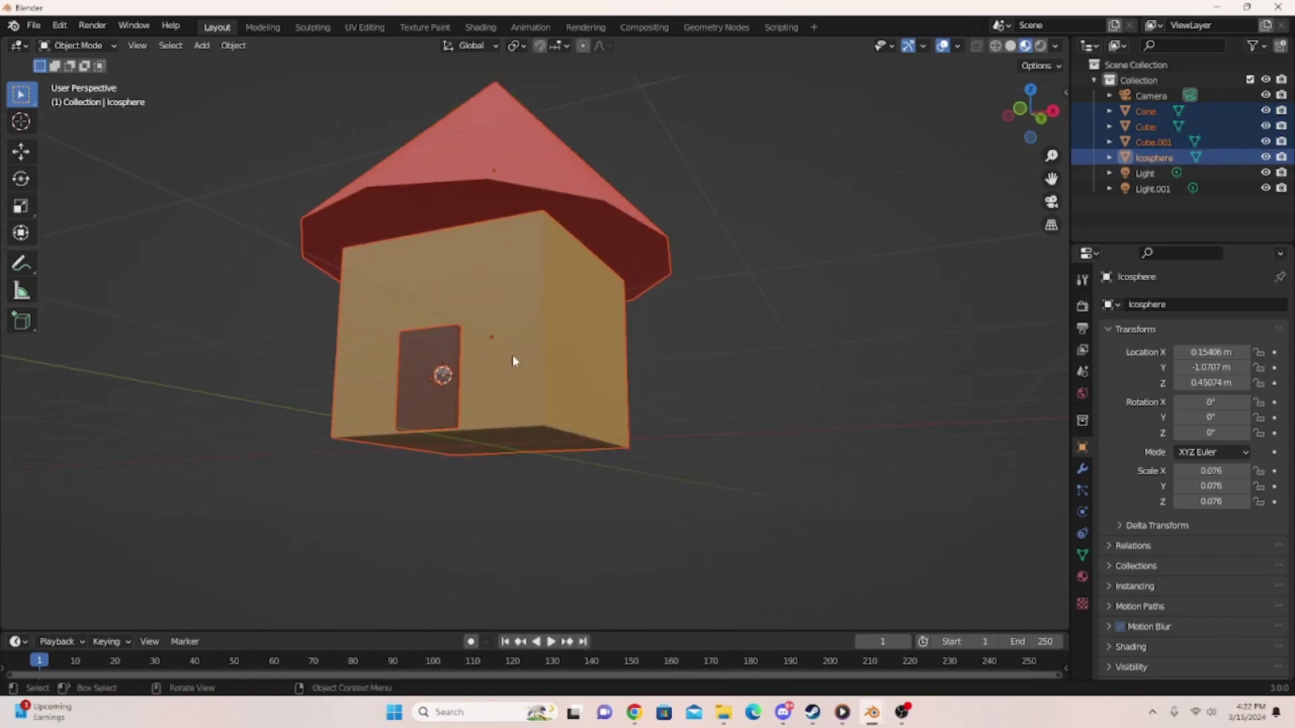
- Make the house's walls the active object and join all selected parts into one mesh
{"action": "middle_click_drag", "start_coordinate": [520, 327], "coordinate": [583, 335]}
{"action": "scroll", "coordinate": [526, 367], "scroll_direction": "up", "scroll_amount": 3}
{"action": "left_click", "coordinate": [576, 329], "text": "shift"}
{"action": "scroll", "coordinate": [576, 330], "scroll_direction": "down", "scroll_amount": 3}
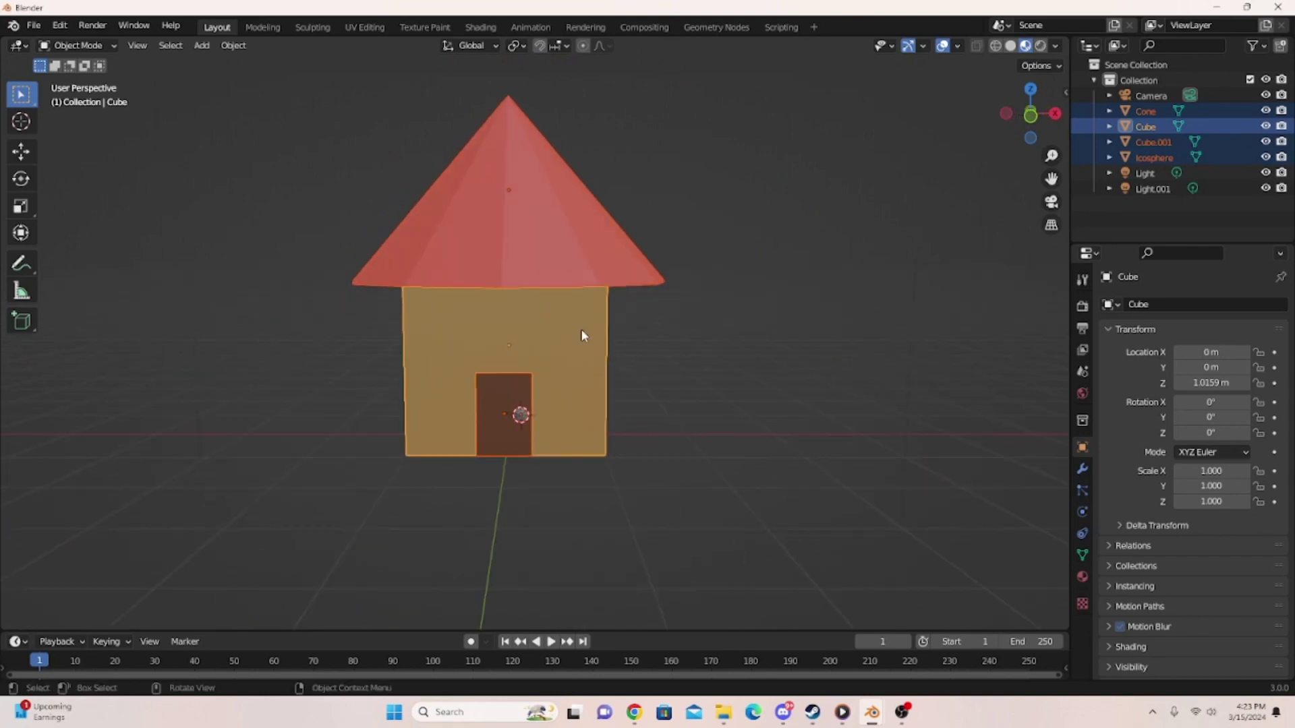
{"action": "key", "text": "ctrl"}
{"action": "key", "text": "ctrl+j"}
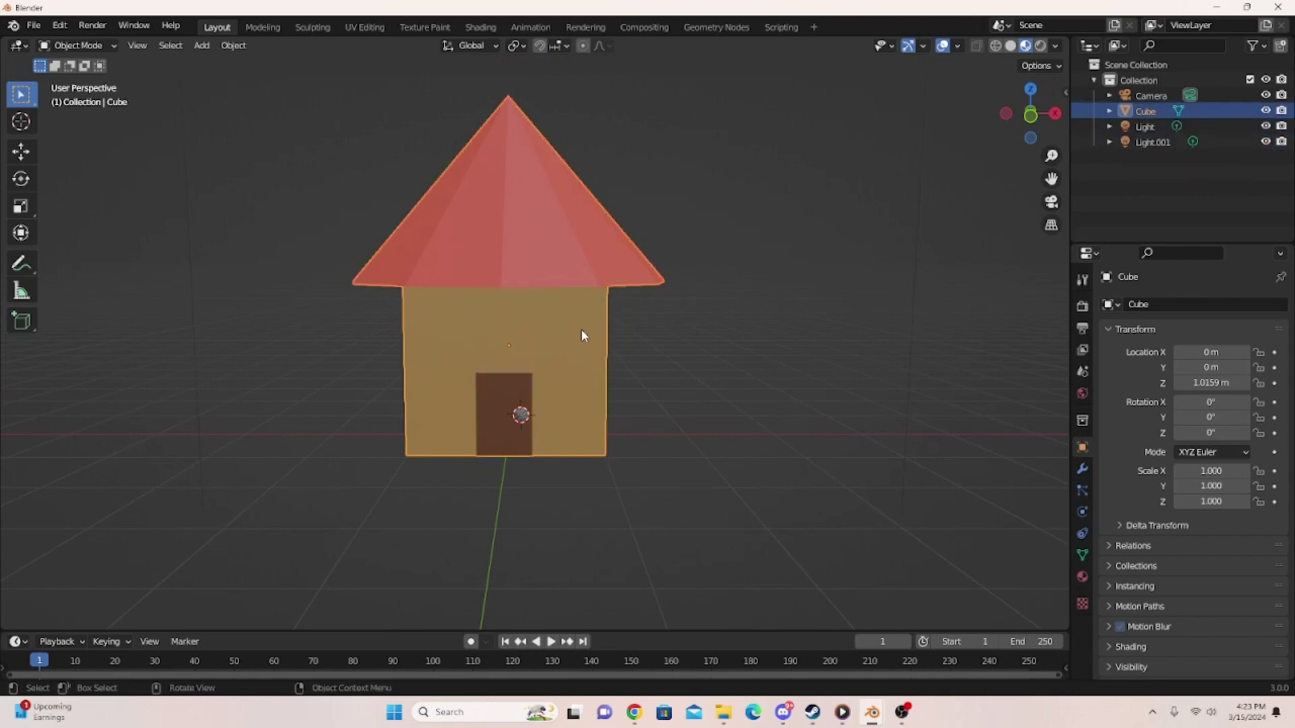
- Rename the joined mesh object to House
{"action": "middle_click_drag", "start_coordinate": [580, 335], "coordinate": [702, 282]}
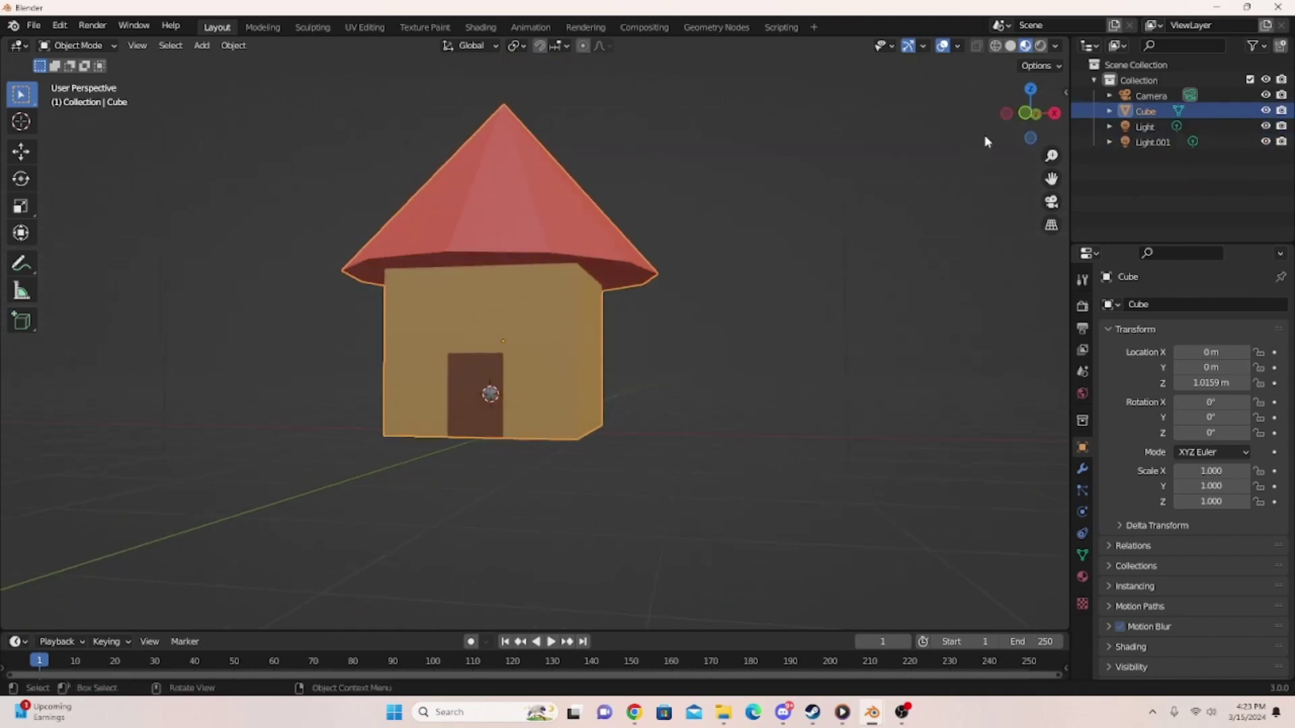
{"action": "right_click", "coordinate": [1144, 120]}
{"action": "right_click", "coordinate": [1148, 117]}
{"action": "key", "text": "F2"}
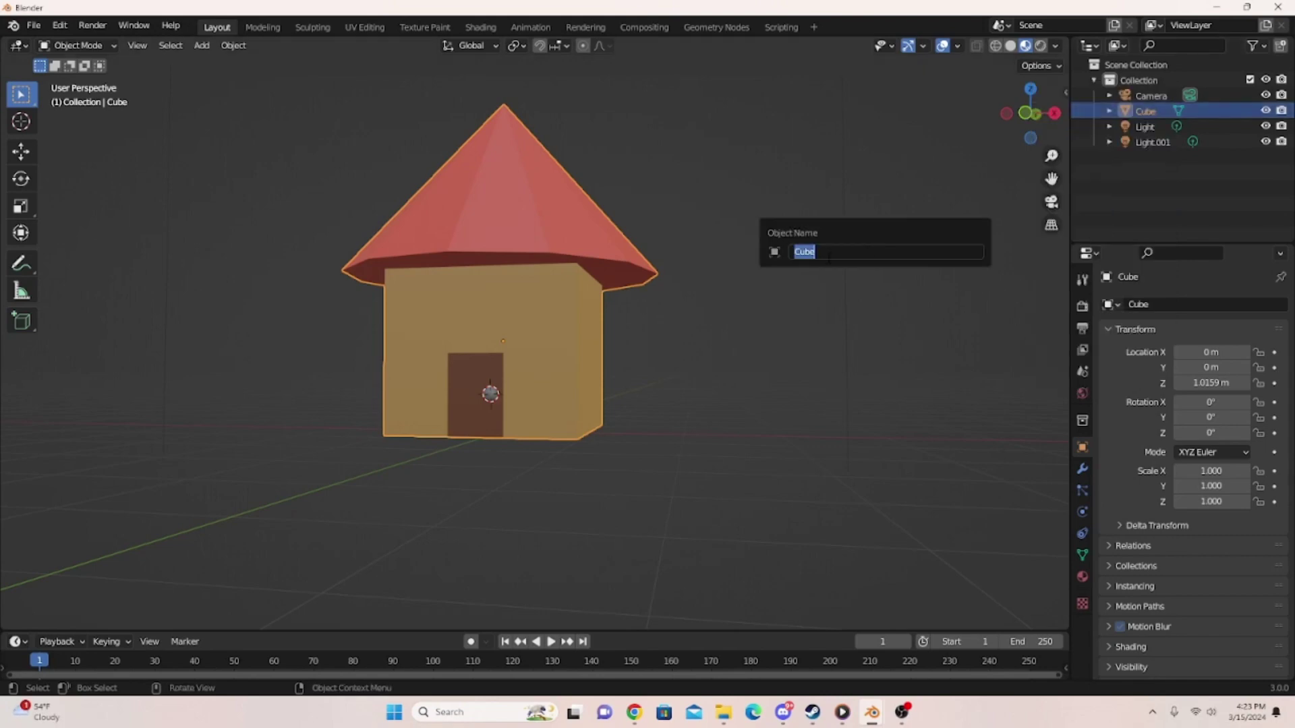
{"action": "type", "text": "House"}
{"action": "key", "text": "Return"}
- Start an FBX export in the Downloads folder, limited to selected objects and the Mesh object type
{"action": "scroll", "coordinate": [829, 264], "scroll_direction": "down", "scroll_amount": 5}
{"action": "middle_click_drag", "start_coordinate": [760, 283], "coordinate": [801, 301]}
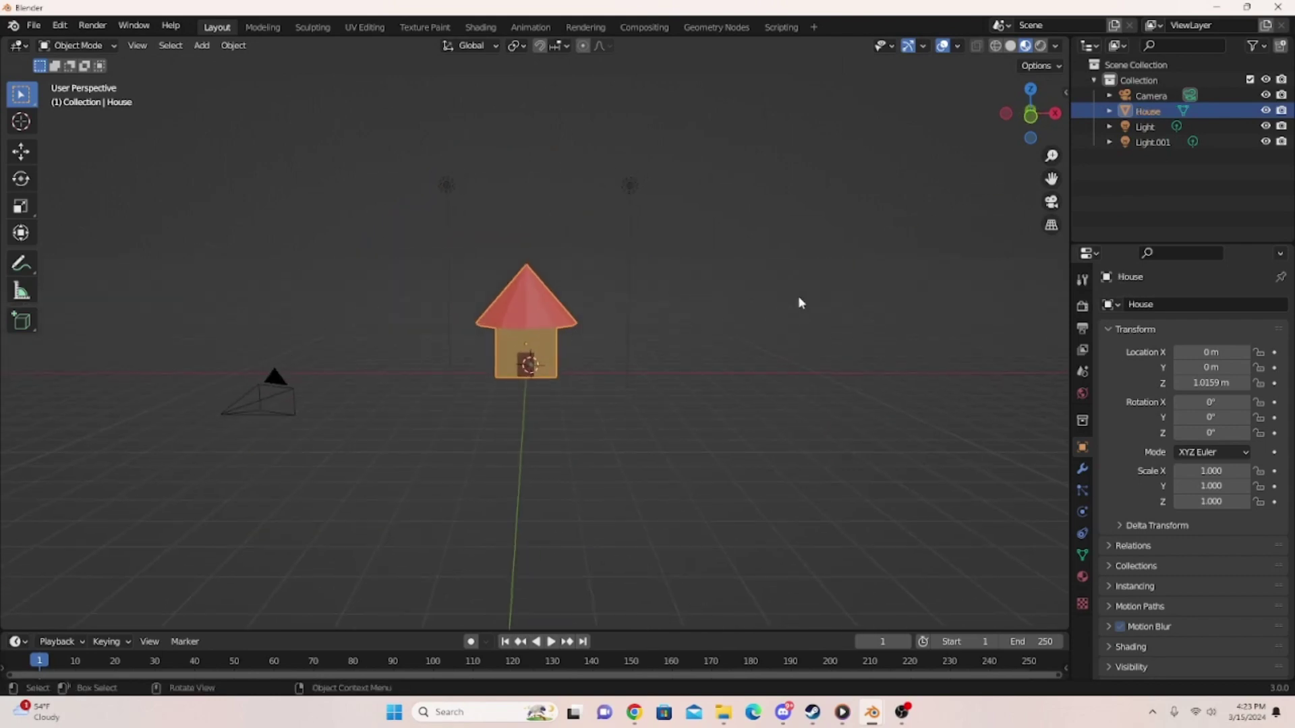
{"action": "key", "text": "g"}
{"action": "left_click", "coordinate": [33, 25]}
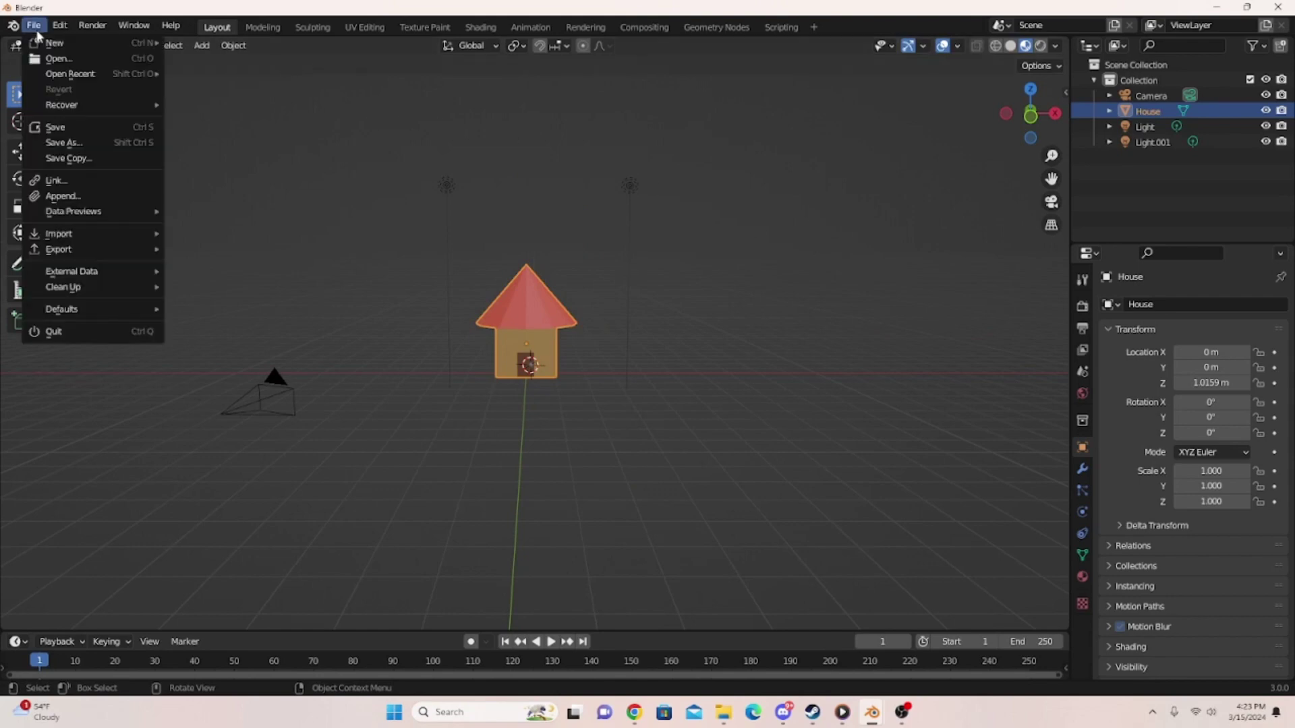
{"action": "mouse_move", "coordinate": [48, 249]}
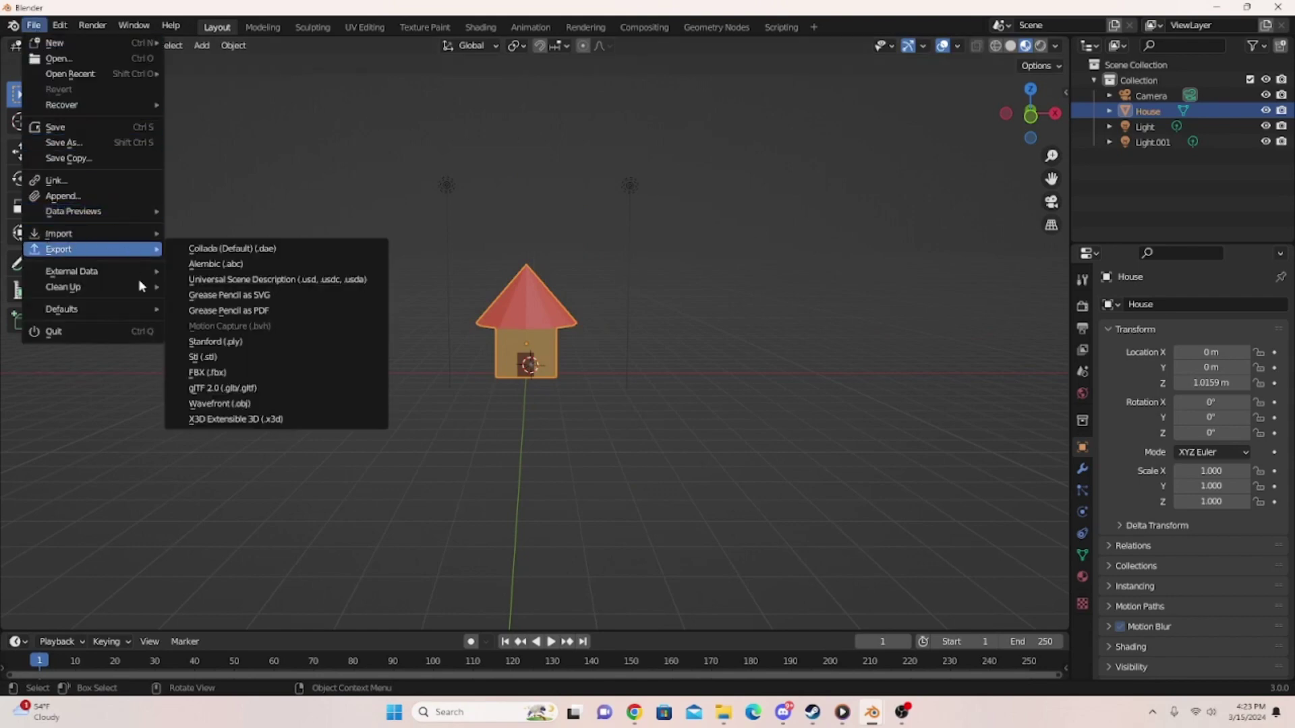
{"action": "left_click", "coordinate": [202, 372]}
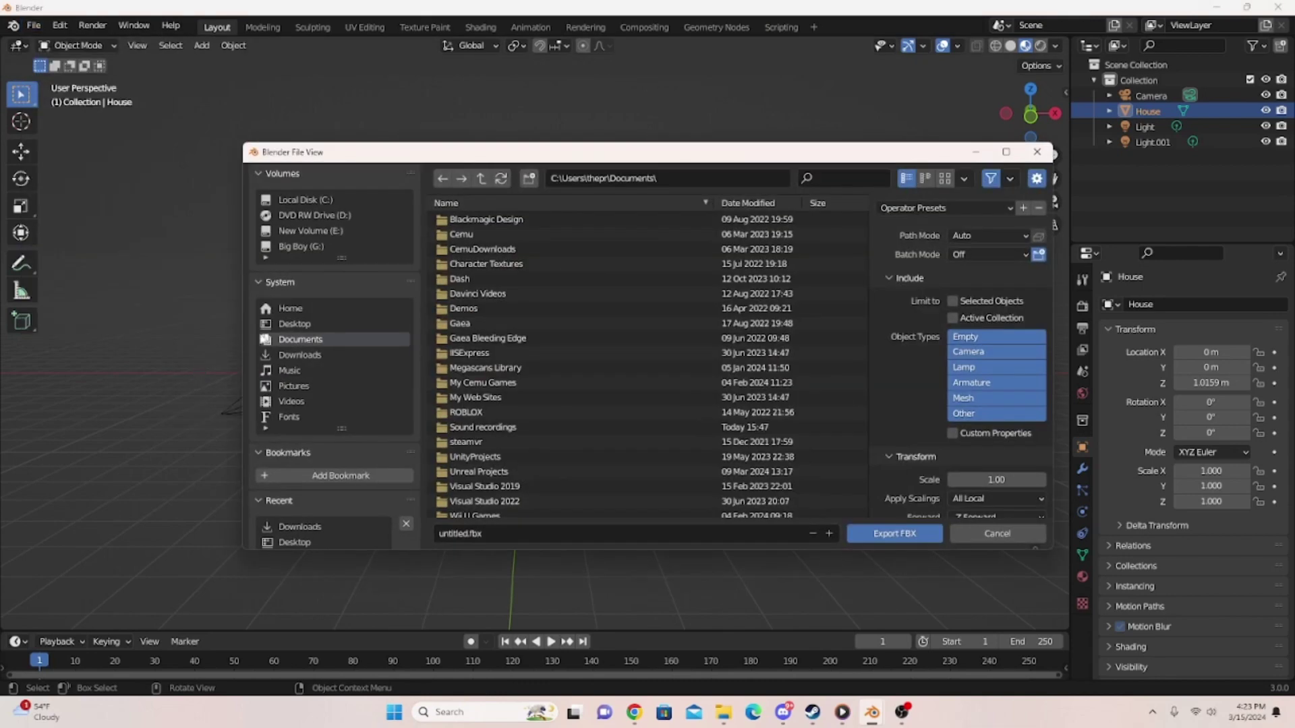
{"action": "left_click", "coordinate": [283, 355]}
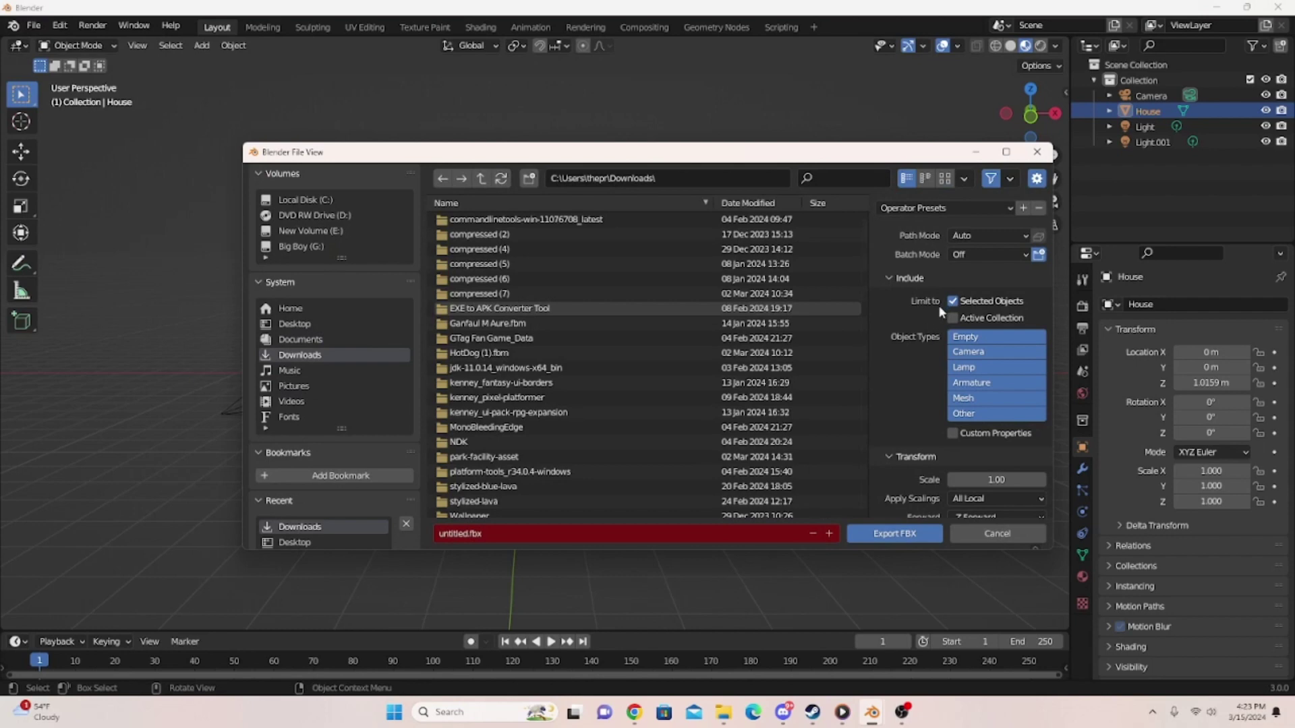
{"action": "left_click", "coordinate": [961, 398]}
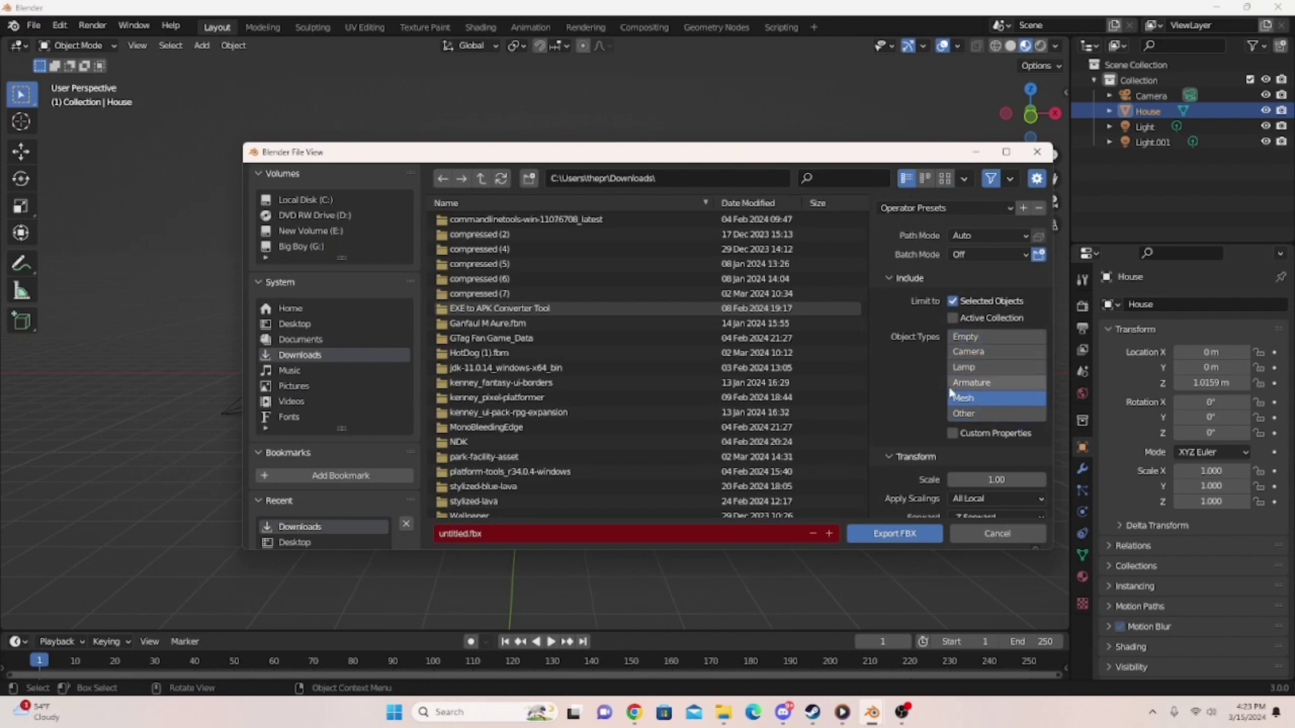
- Choose the geometry smoothing type for the FBX export and turn off Bake Animation
{"action": "scroll", "coordinate": [944, 418], "scroll_direction": "down", "scroll_amount": 5}
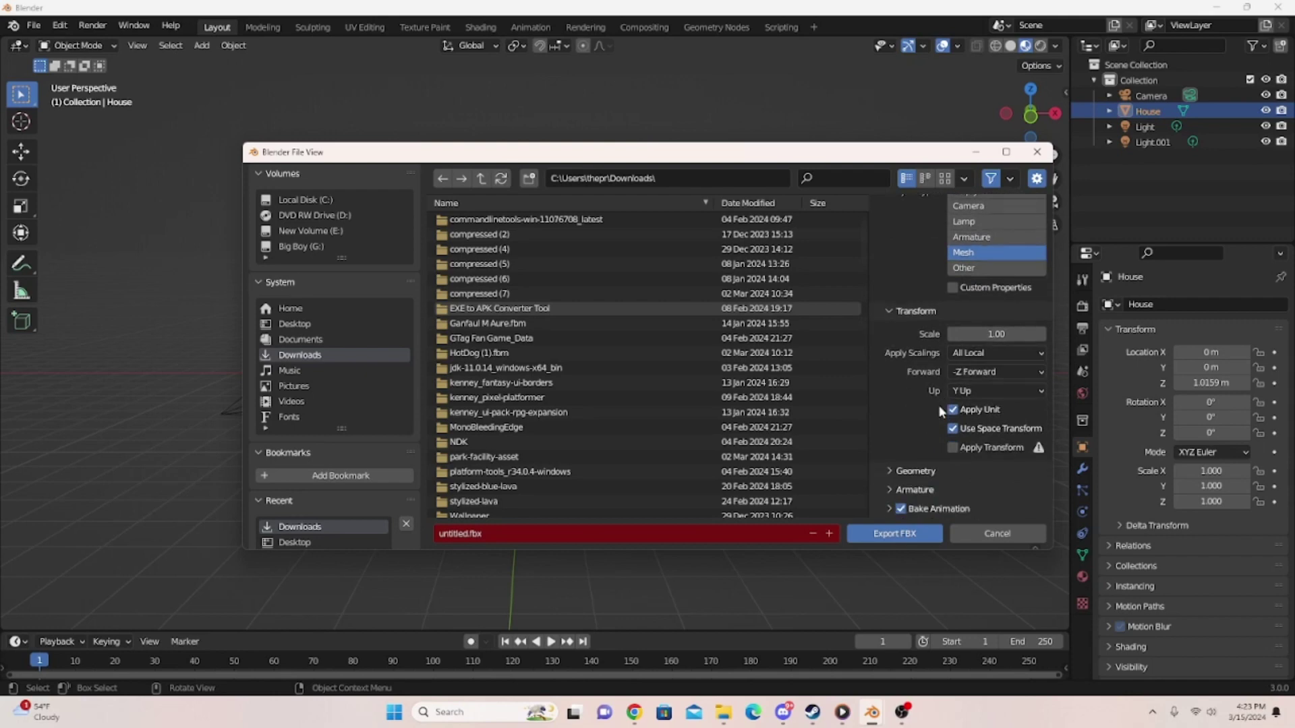
{"action": "left_click", "coordinate": [897, 473]}
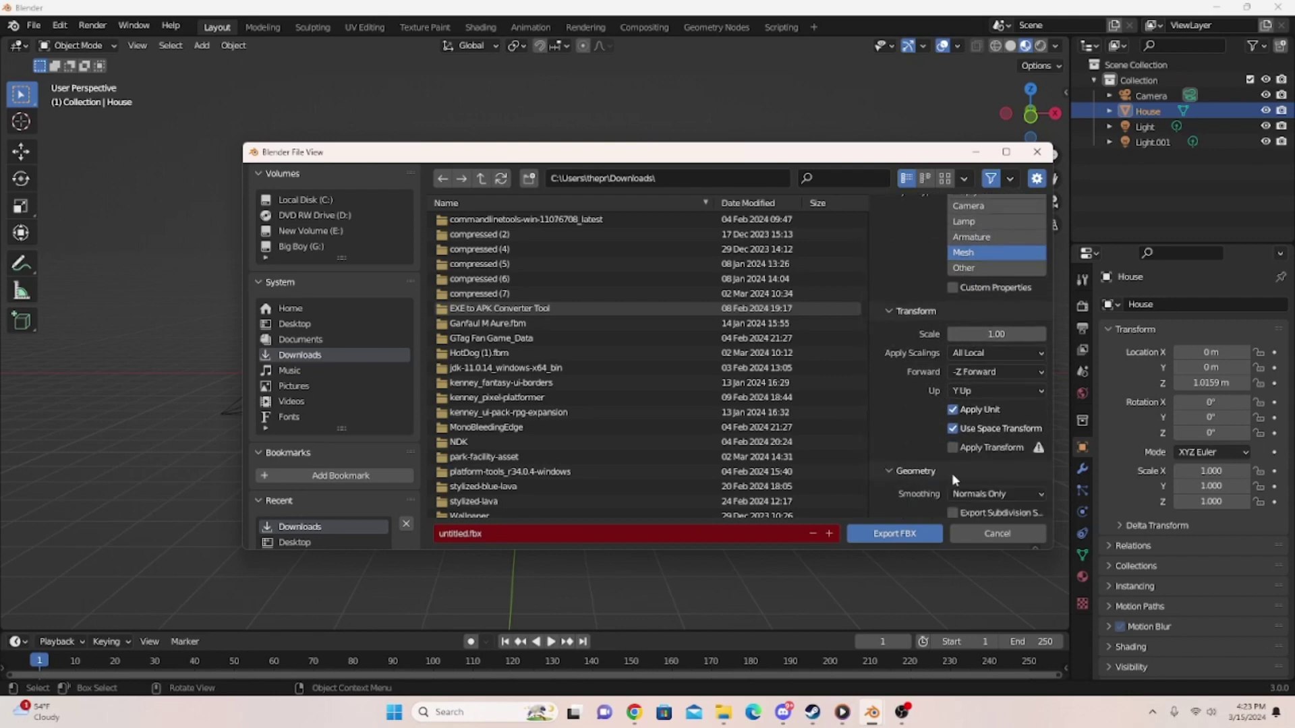
{"action": "left_click", "coordinate": [971, 493]}
{"action": "left_click", "coordinate": [981, 466]}
{"action": "left_click", "coordinate": [897, 471]}
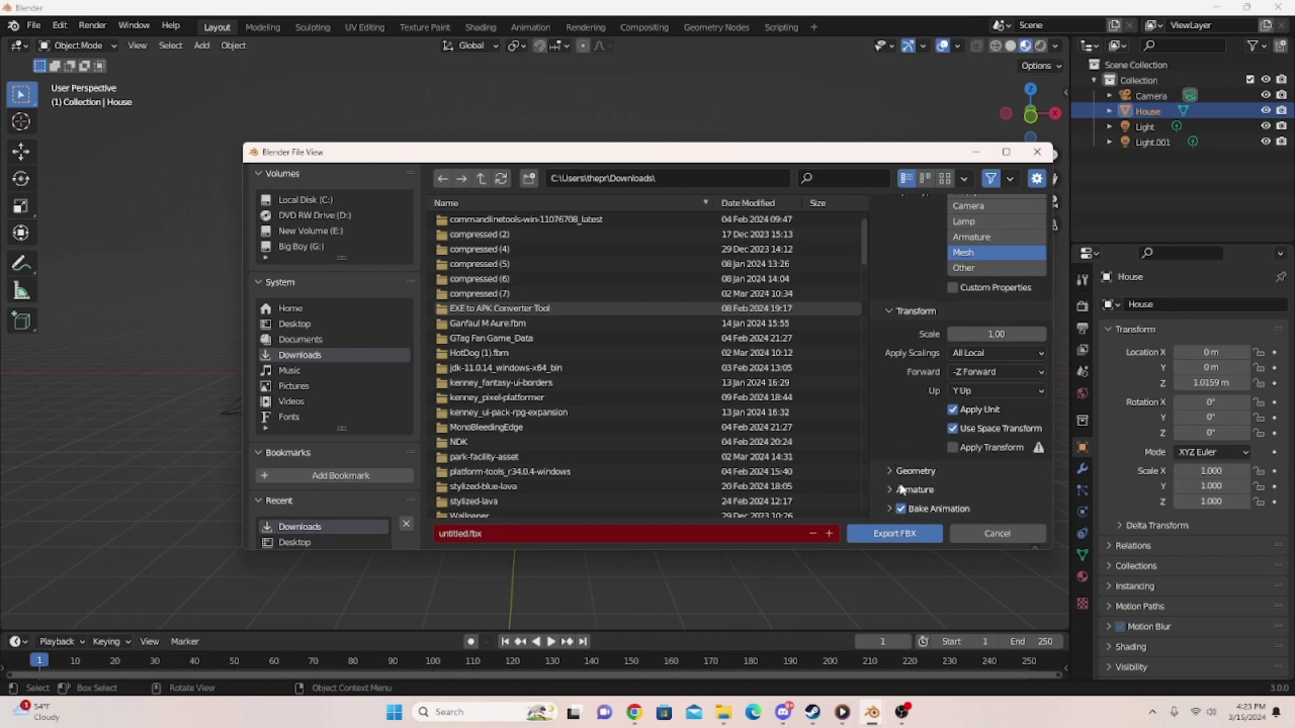
{"action": "left_click", "coordinate": [911, 475]}
{"action": "left_click", "coordinate": [912, 475]}
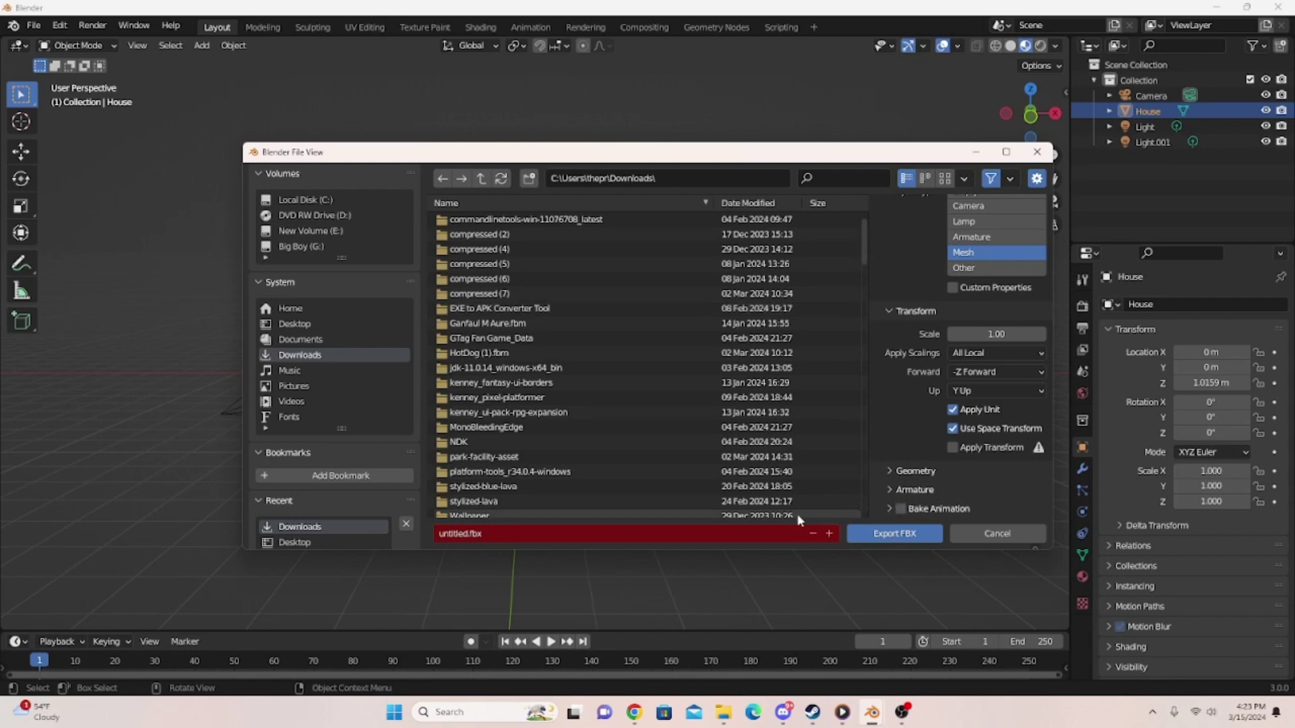
- Name the export file house.fbx and export the house
{"action": "left_click", "coordinate": [510, 534]}
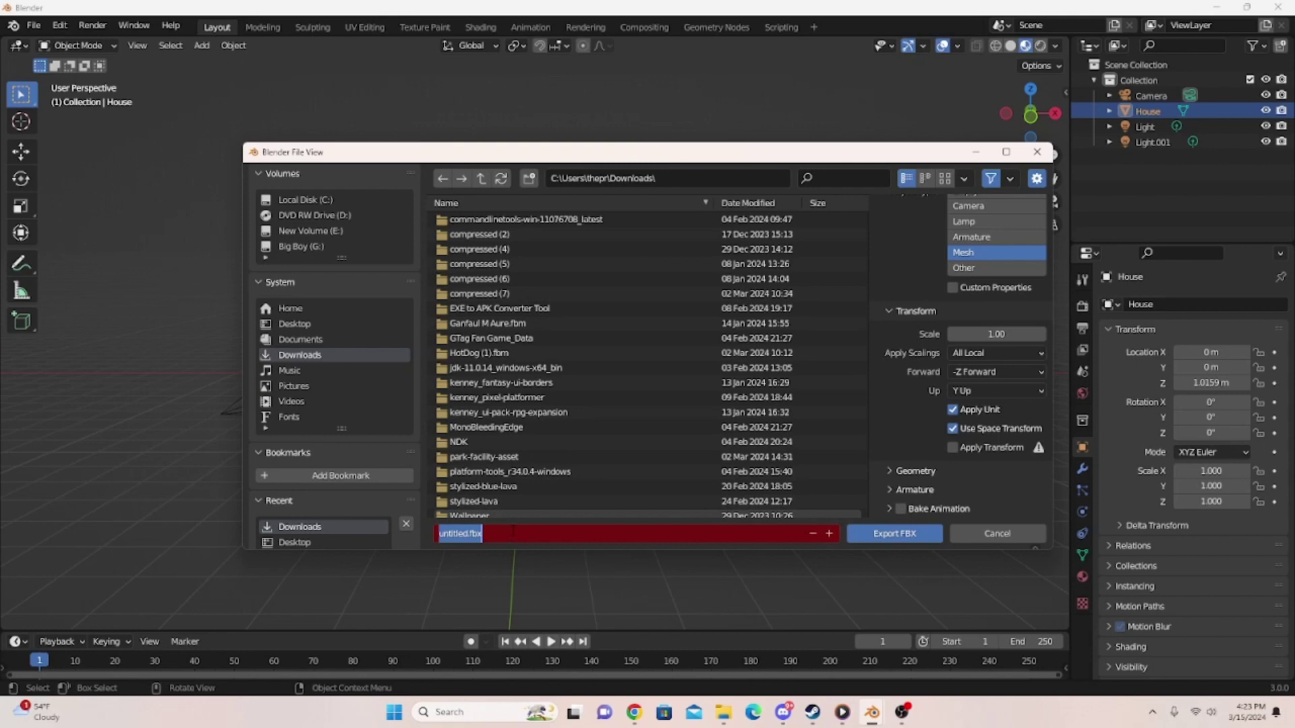
{"action": "key", "text": "BackSpace"}
{"action": "type", "text": "house"}
{"action": "key", "text": "Return"}
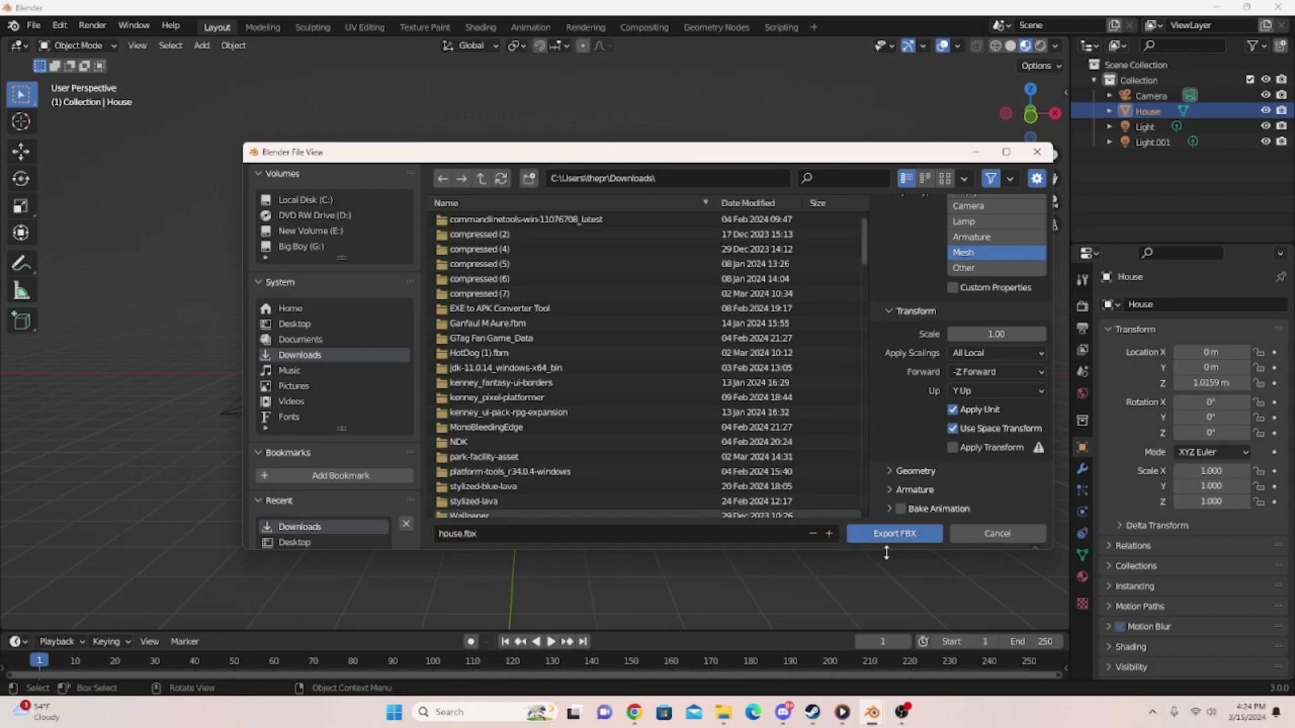
{"action": "left_click", "coordinate": [889, 538]}
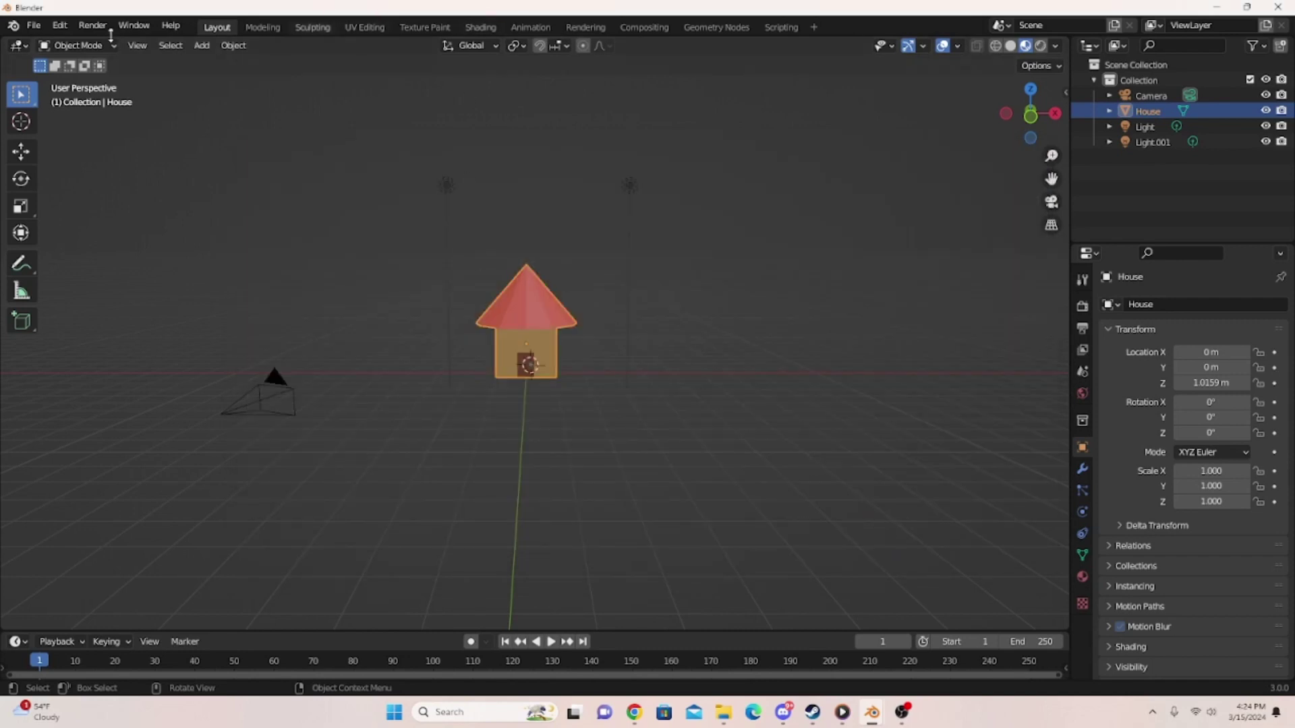
- Save the Blender project on the Desktop as blendertutorials.blend
{"action": "left_click", "coordinate": [35, 26]}
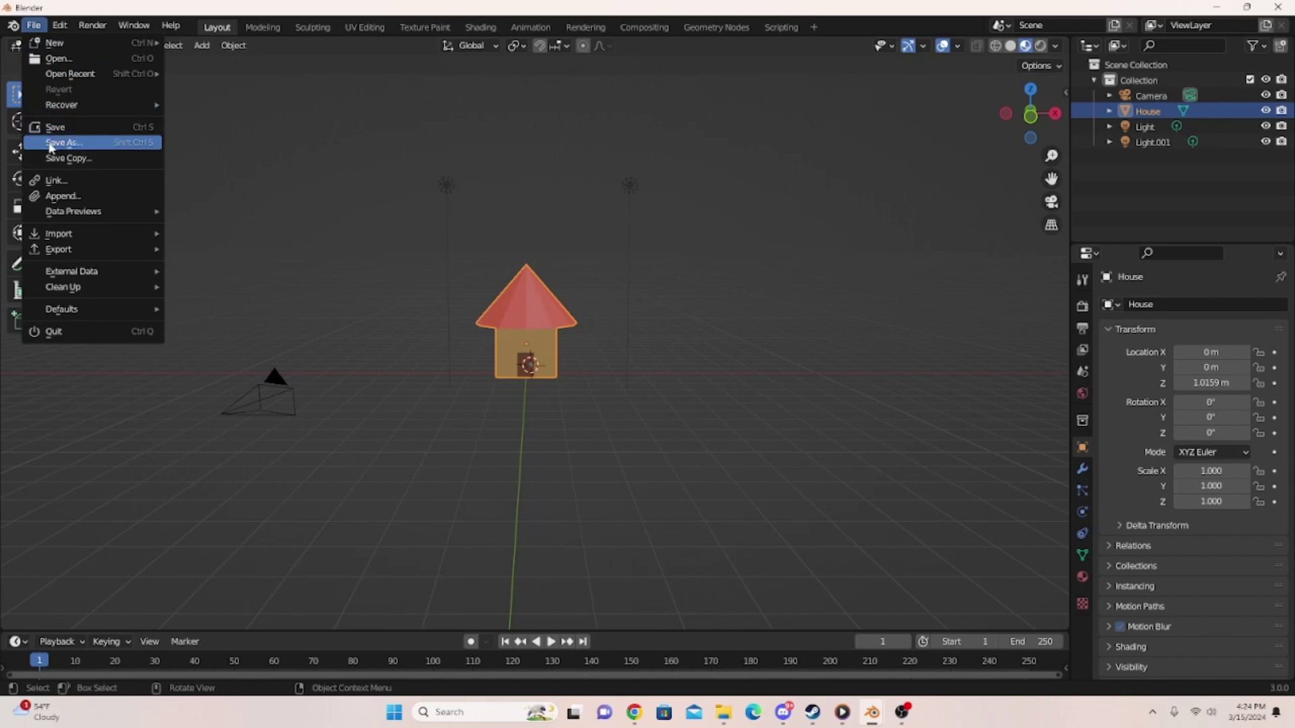
{"action": "left_click", "coordinate": [50, 147]}
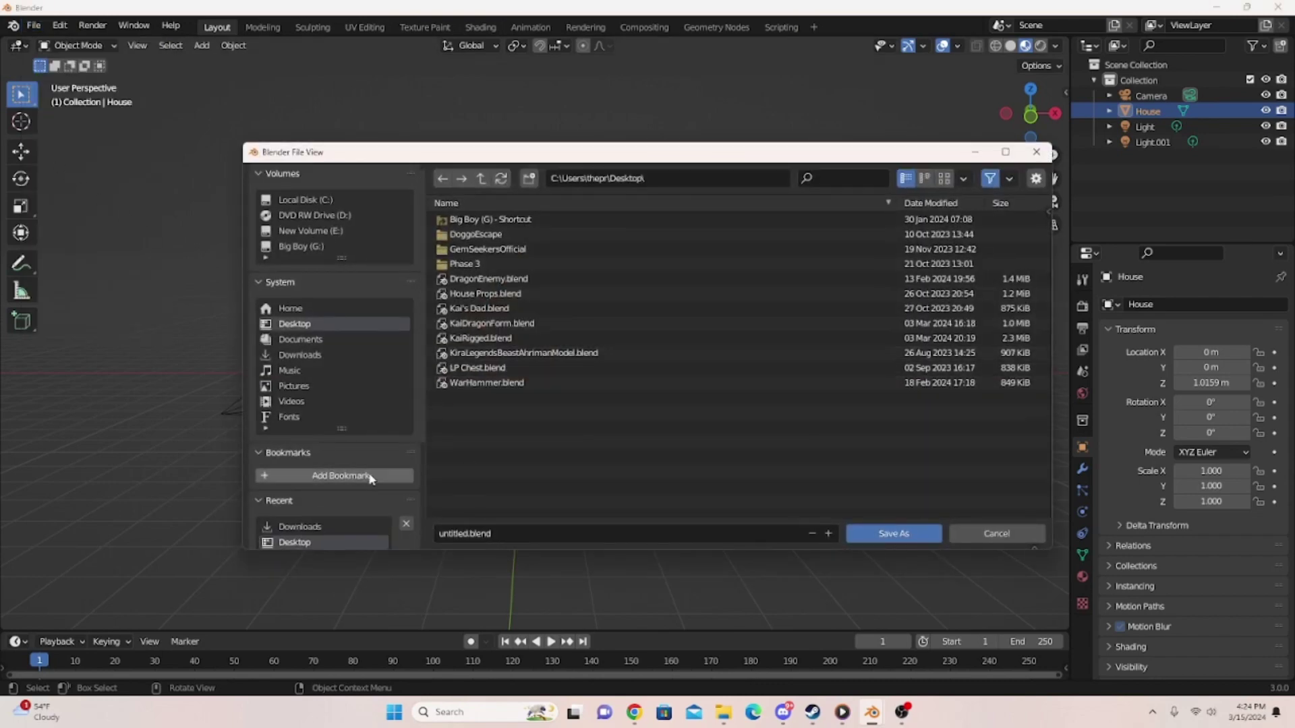
{"action": "left_click", "coordinate": [487, 535]}
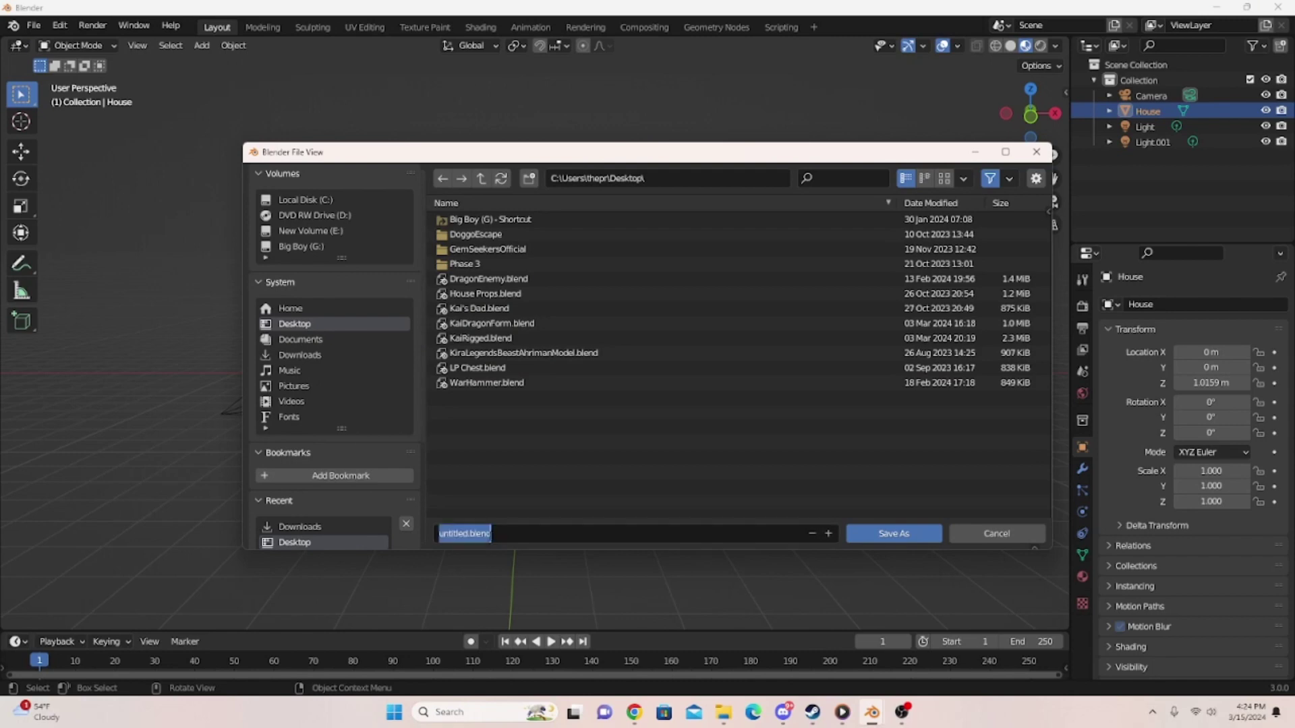
{"action": "key", "text": "BackSpace"}
{"action": "type", "text": "blenderut"}
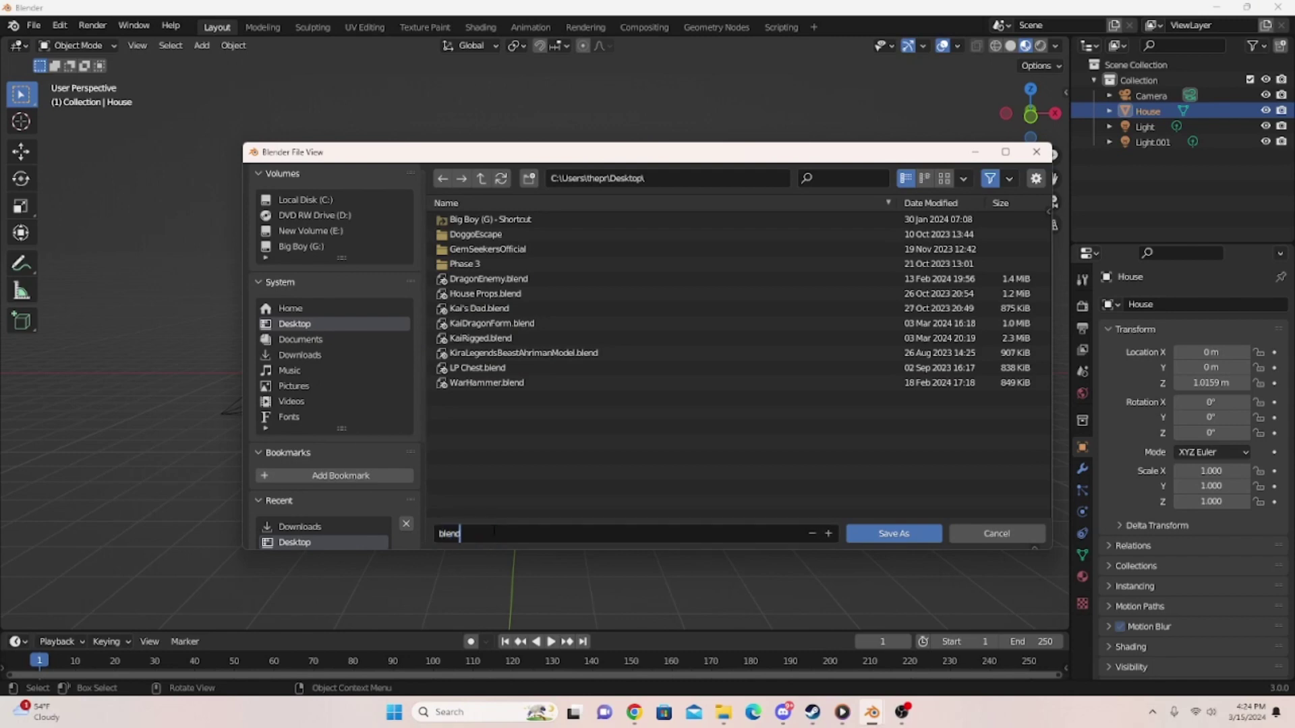
{"action": "key", "text": "BackSpace"}
{"action": "key", "text": "BackSpace"}
{"action": "type", "text": "tu"}
{"action": "key", "text": "Return"}
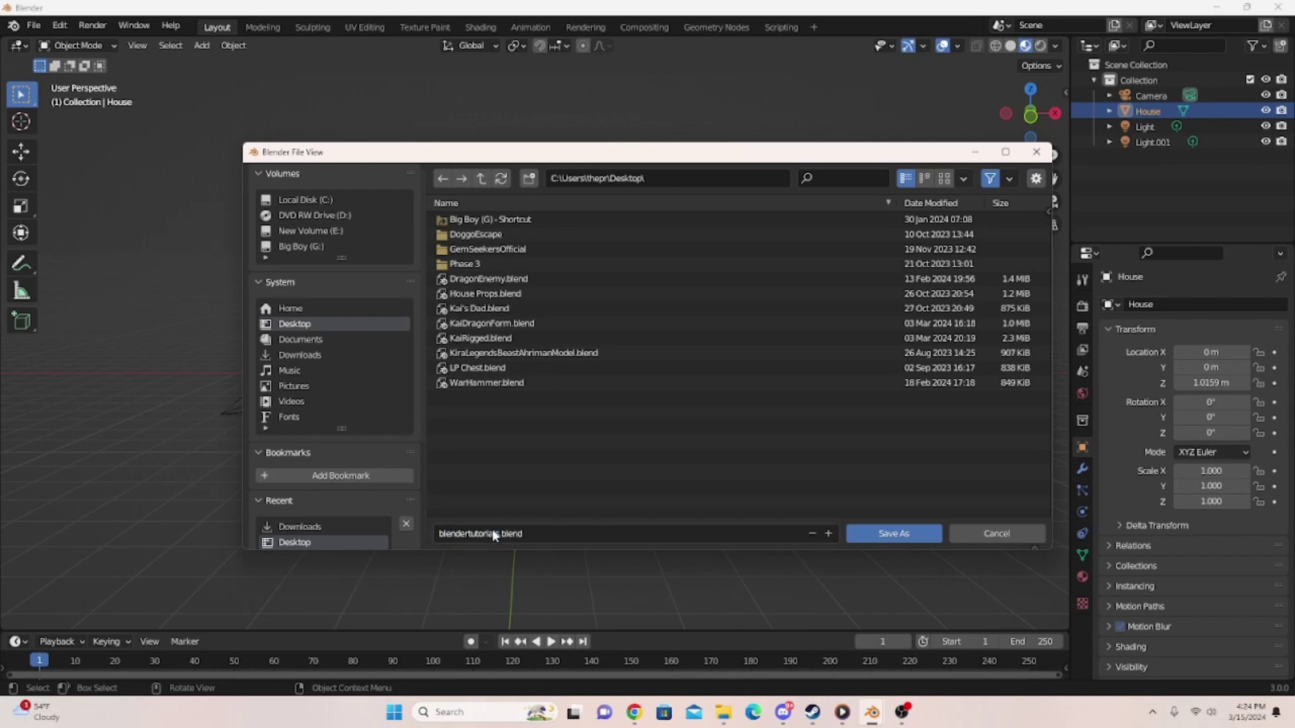
{"action": "left_click", "coordinate": [873, 529]}
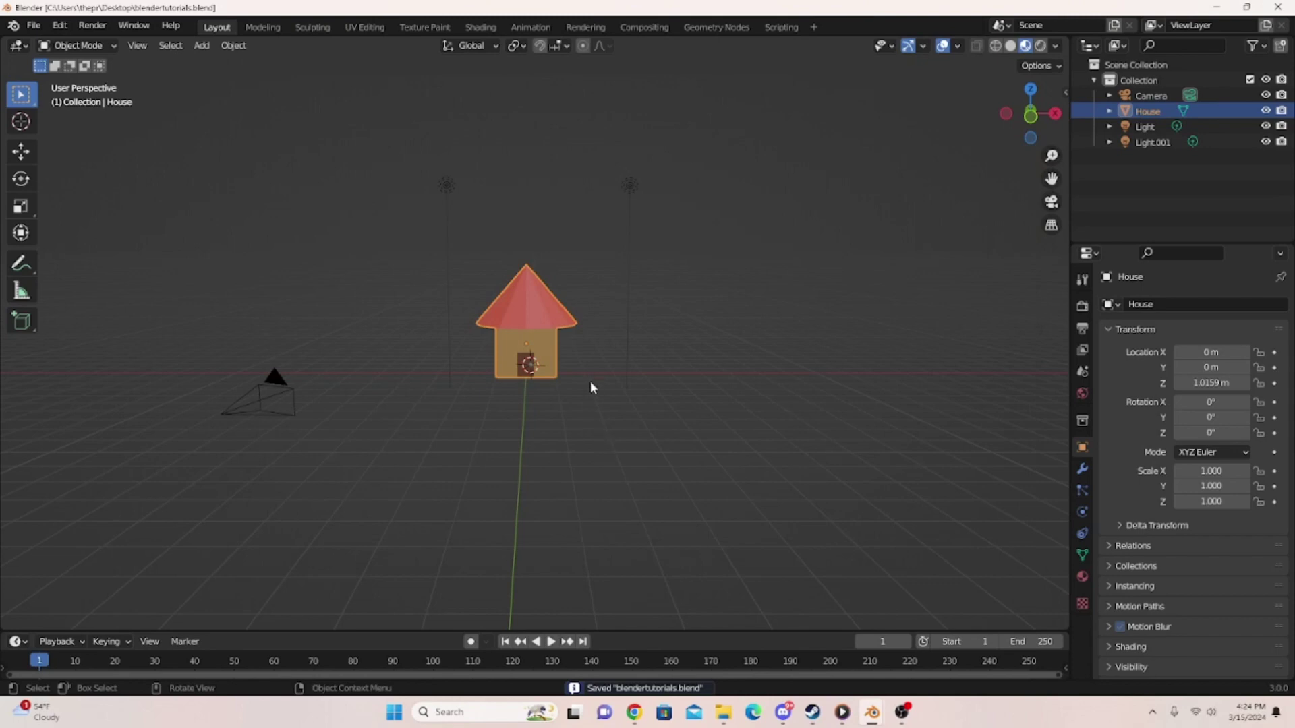
- Bring up the rendered image of the house, look at its image commands and close the render window
{"action": "scroll", "coordinate": [613, 367], "scroll_direction": "up", "scroll_amount": 4}
{"action": "middle_click_drag", "start_coordinate": [628, 355], "coordinate": [570, 371]}
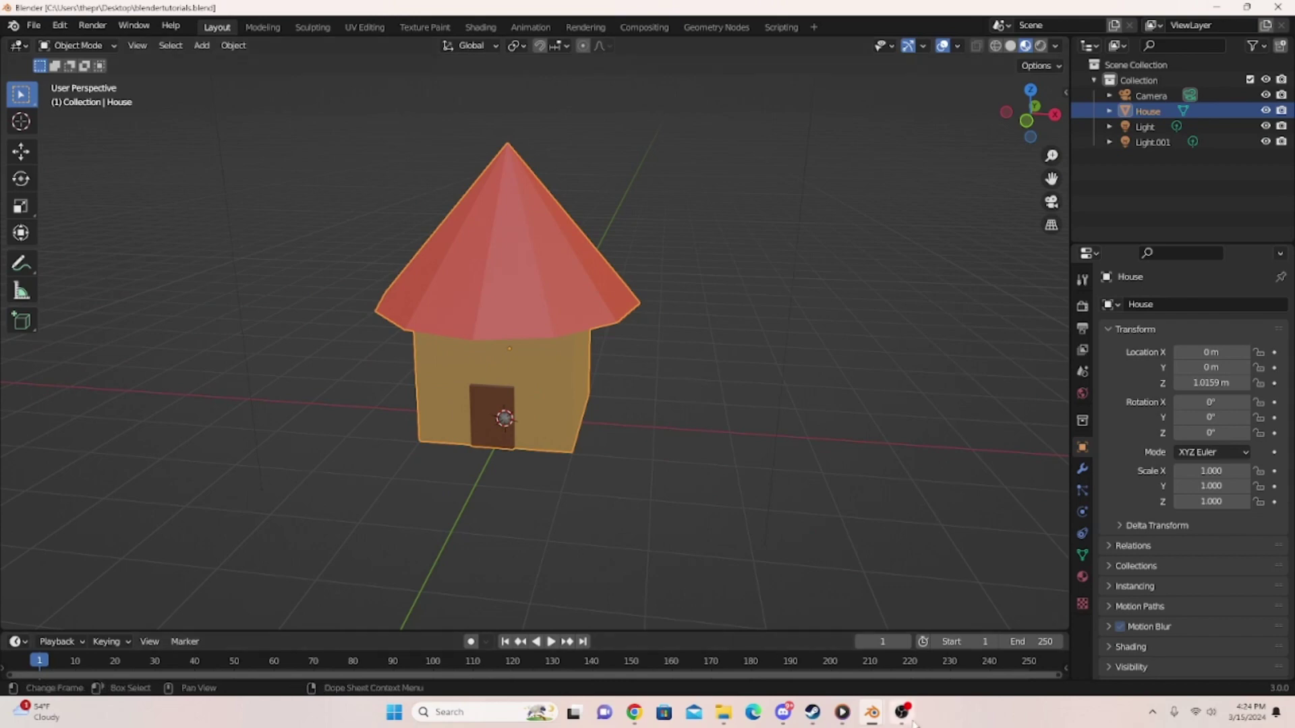
{"action": "mouse_move", "coordinate": [871, 719]}
{"action": "left_click", "coordinate": [945, 646]}
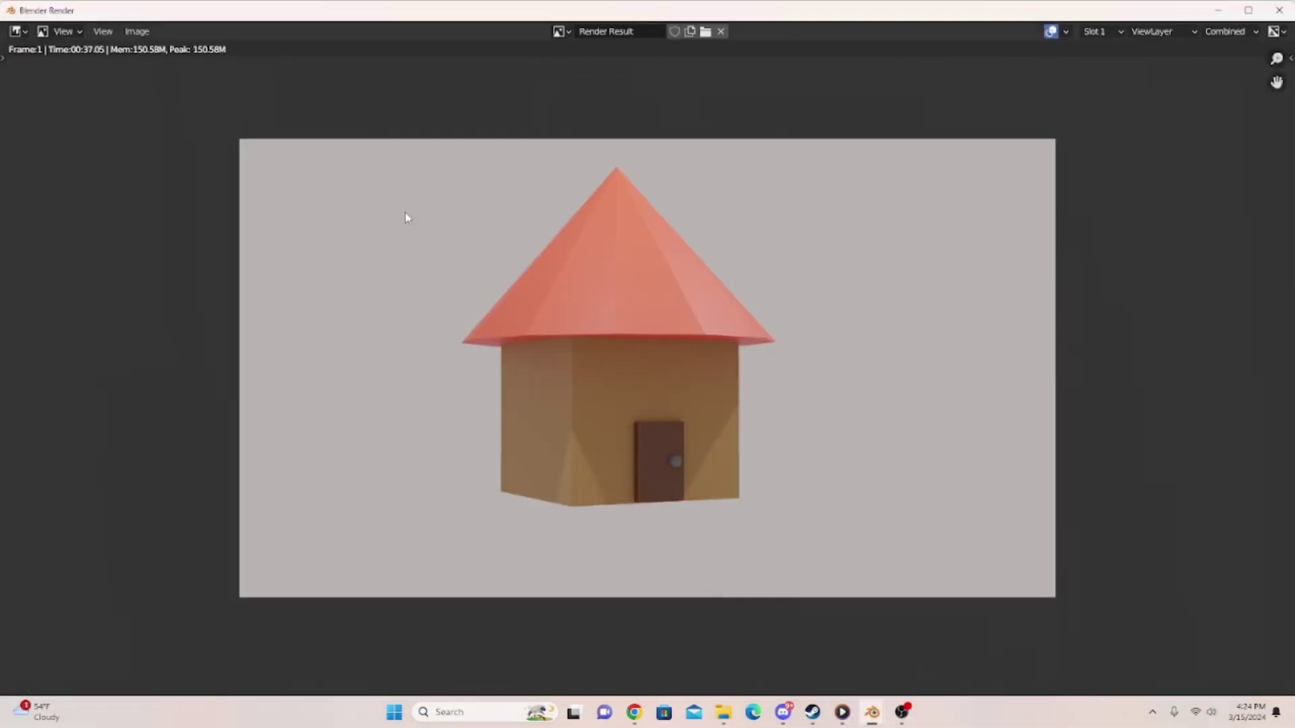
{"action": "left_click", "coordinate": [137, 31]}
{"action": "left_click", "coordinate": [1279, 10]}
{"action": "scroll", "coordinate": [682, 352], "scroll_direction": "up", "scroll_amount": 6}
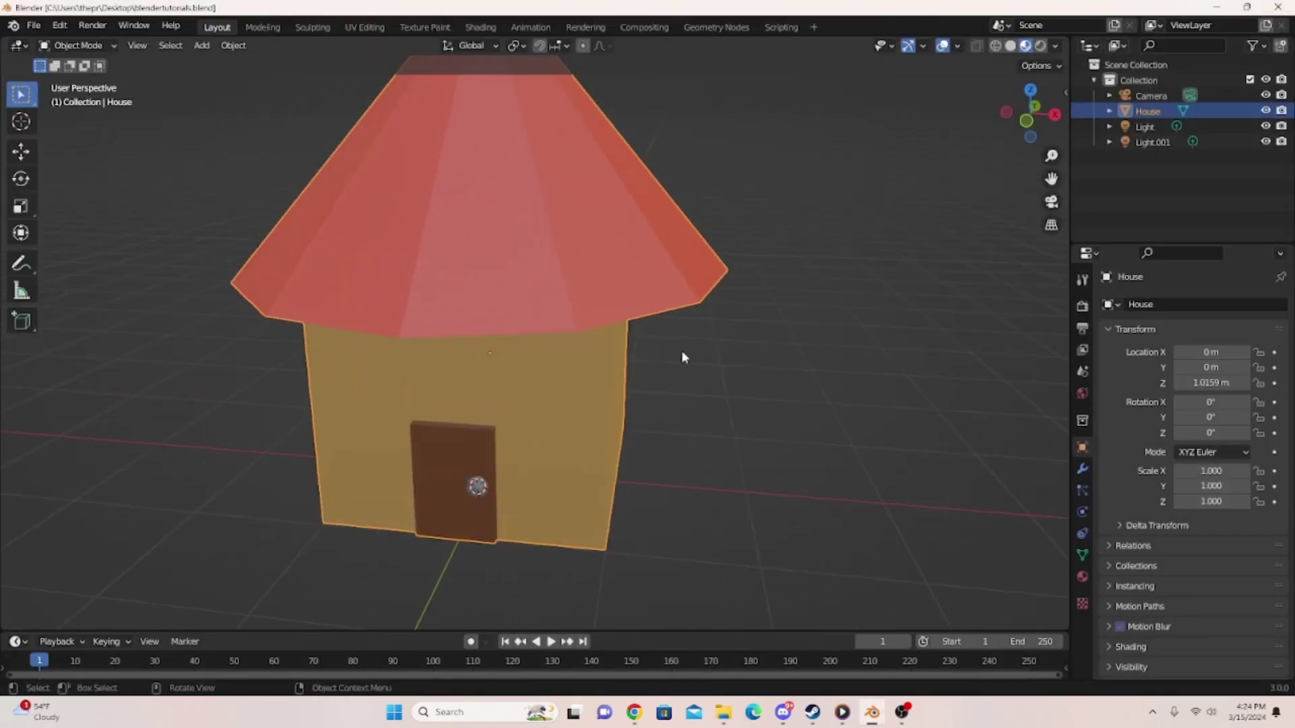
{"action": "scroll", "coordinate": [682, 352], "scroll_direction": "down", "scroll_amount": 3}
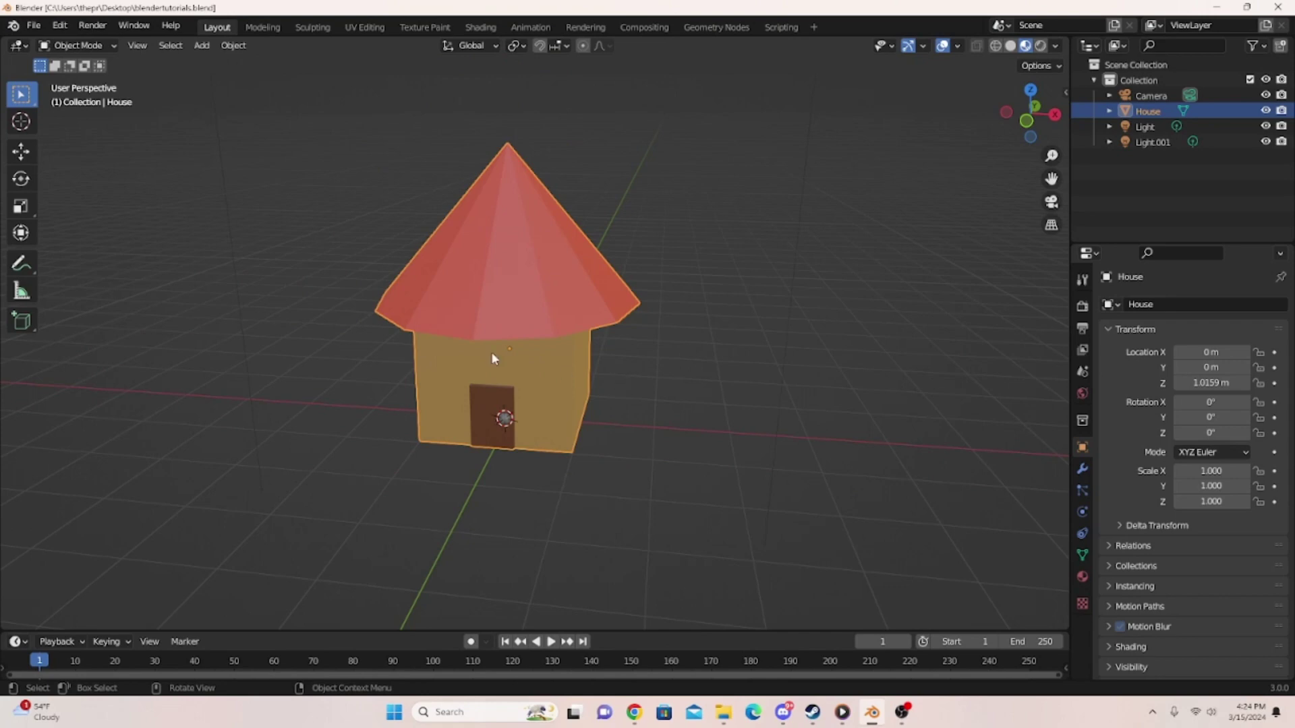
{"action": "middle_click_drag", "start_coordinate": [491, 358], "coordinate": [528, 402]}
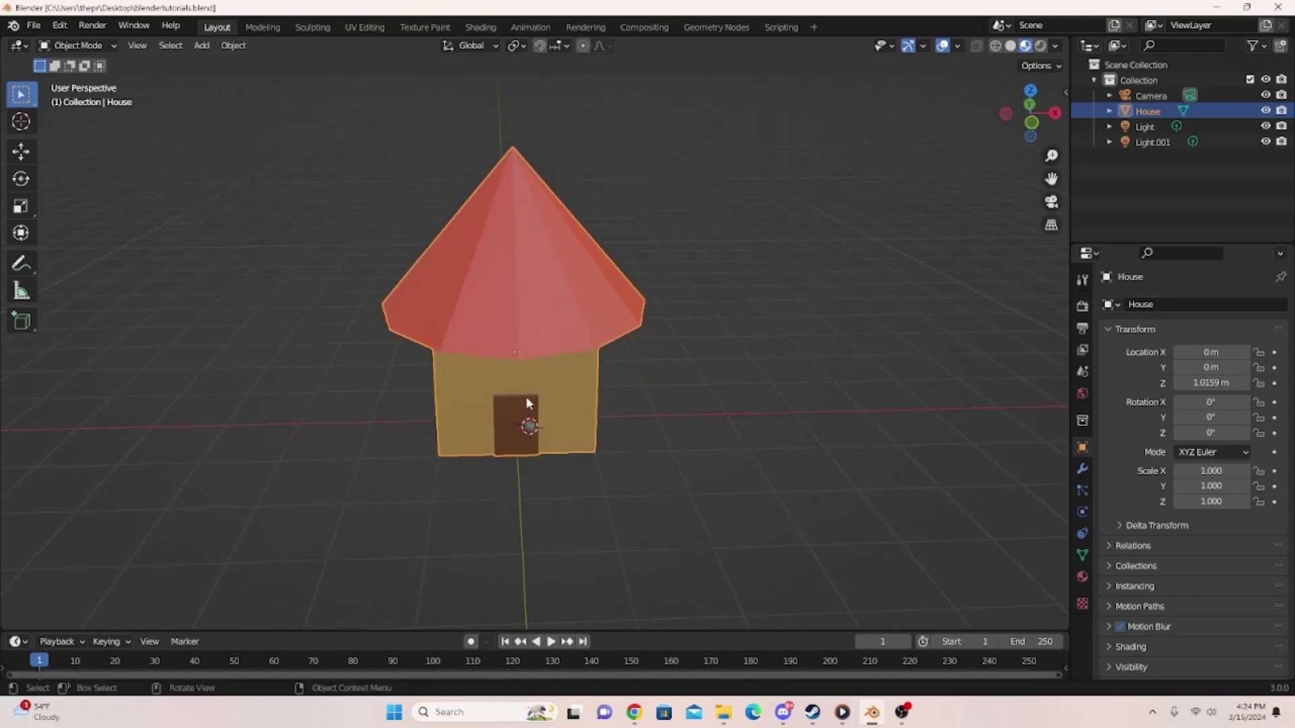
- Switch to Unreal Engine and open the Landscape level from the project's Content folder
{"action": "left_click", "coordinate": [902, 712]}
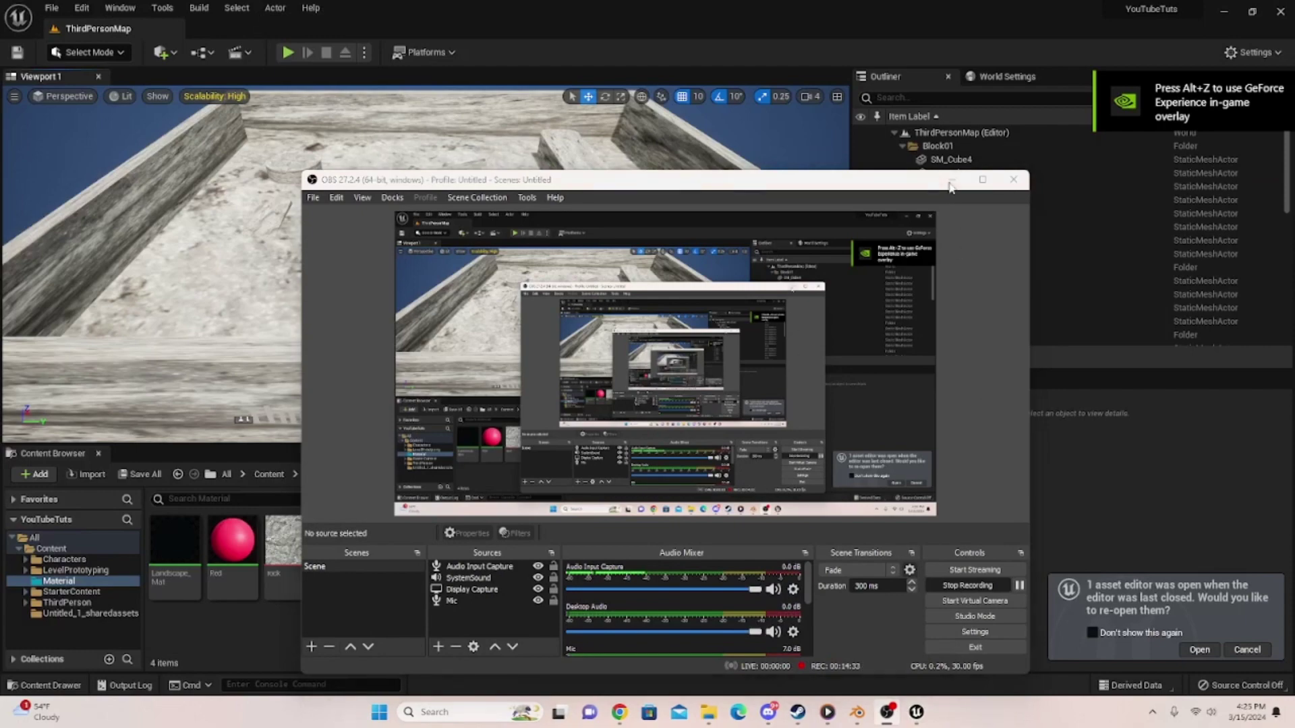
{"action": "left_click", "coordinate": [951, 180]}
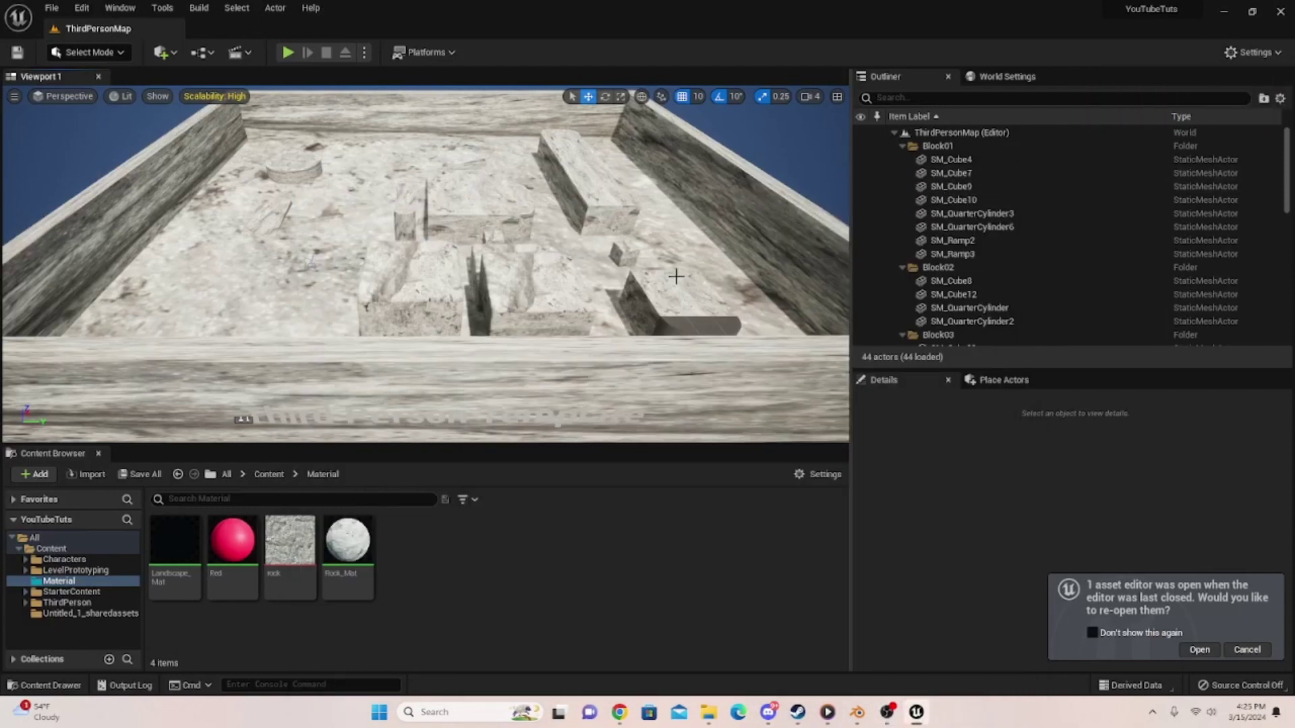
{"action": "mouse_move", "coordinate": [677, 277]}
{"action": "right_mouse_down"}
{"action": "mouse_move", "coordinate": [678, 250]}
{"action": "mouse_move", "coordinate": [671, 267]}
{"action": "right_mouse_up"}
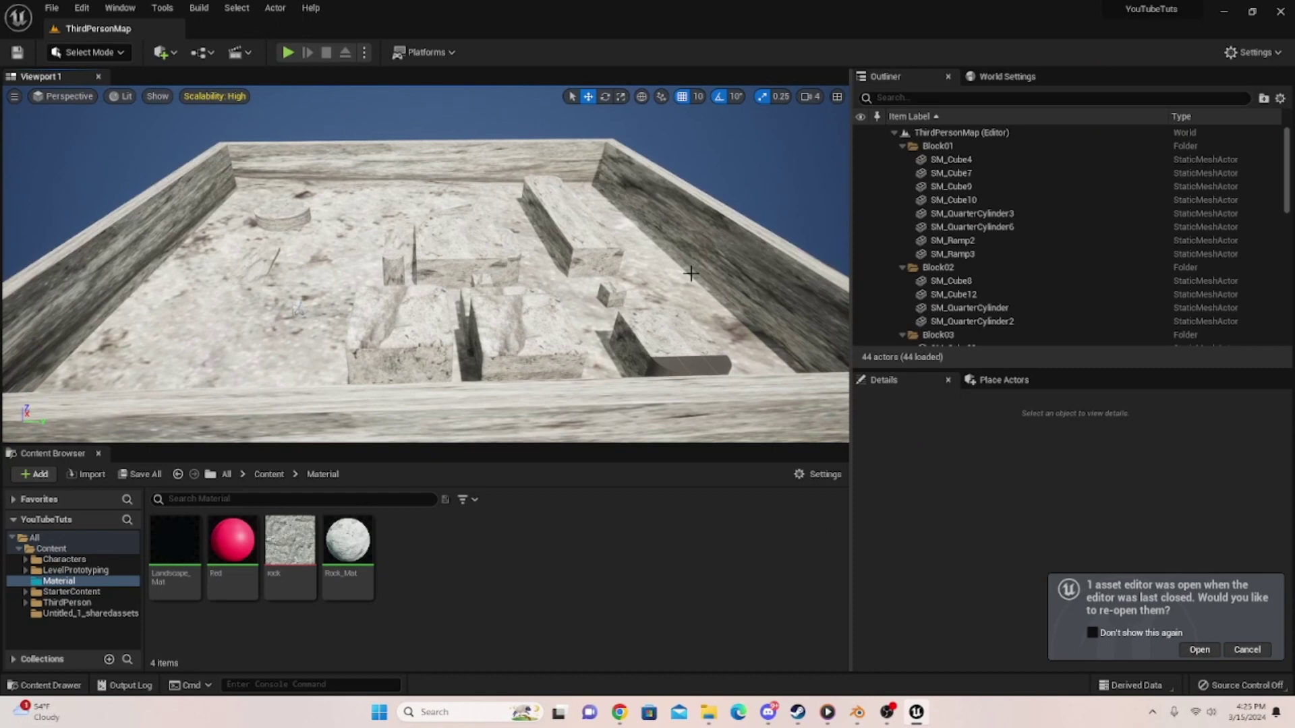
{"action": "left_click", "coordinate": [52, 8]}
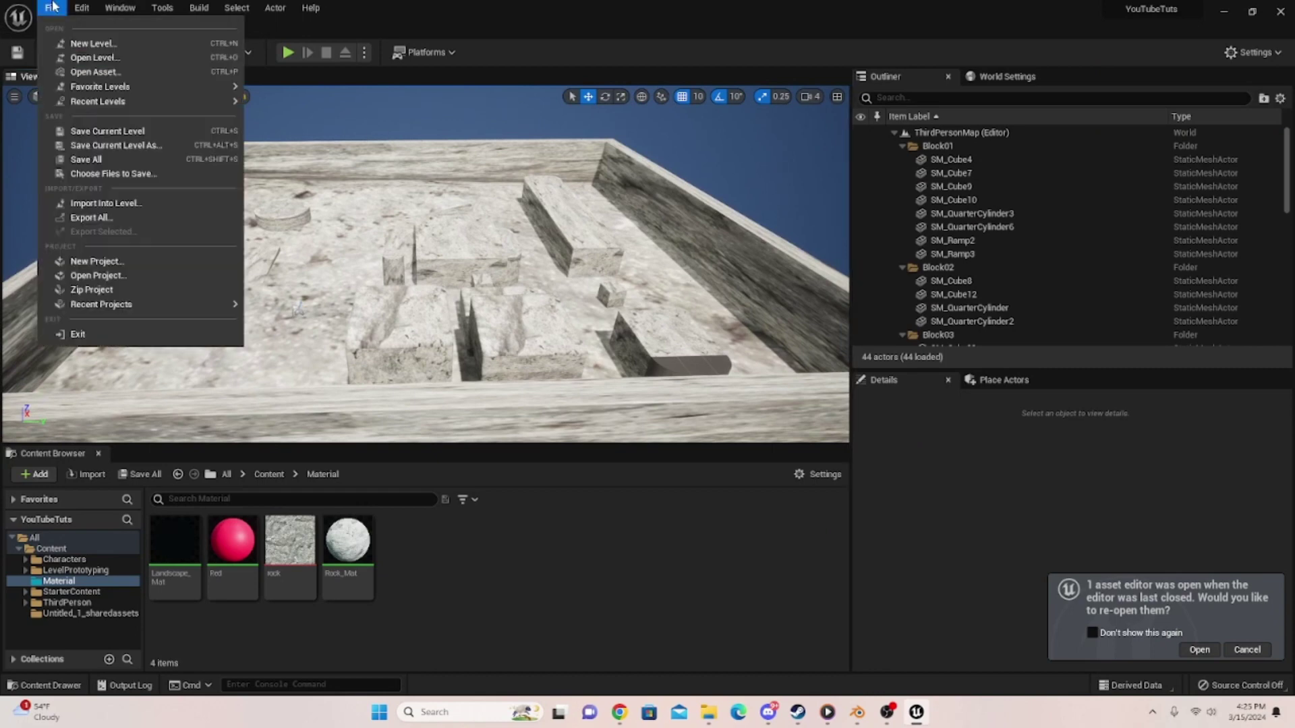
{"action": "mouse_move", "coordinate": [78, 103]}
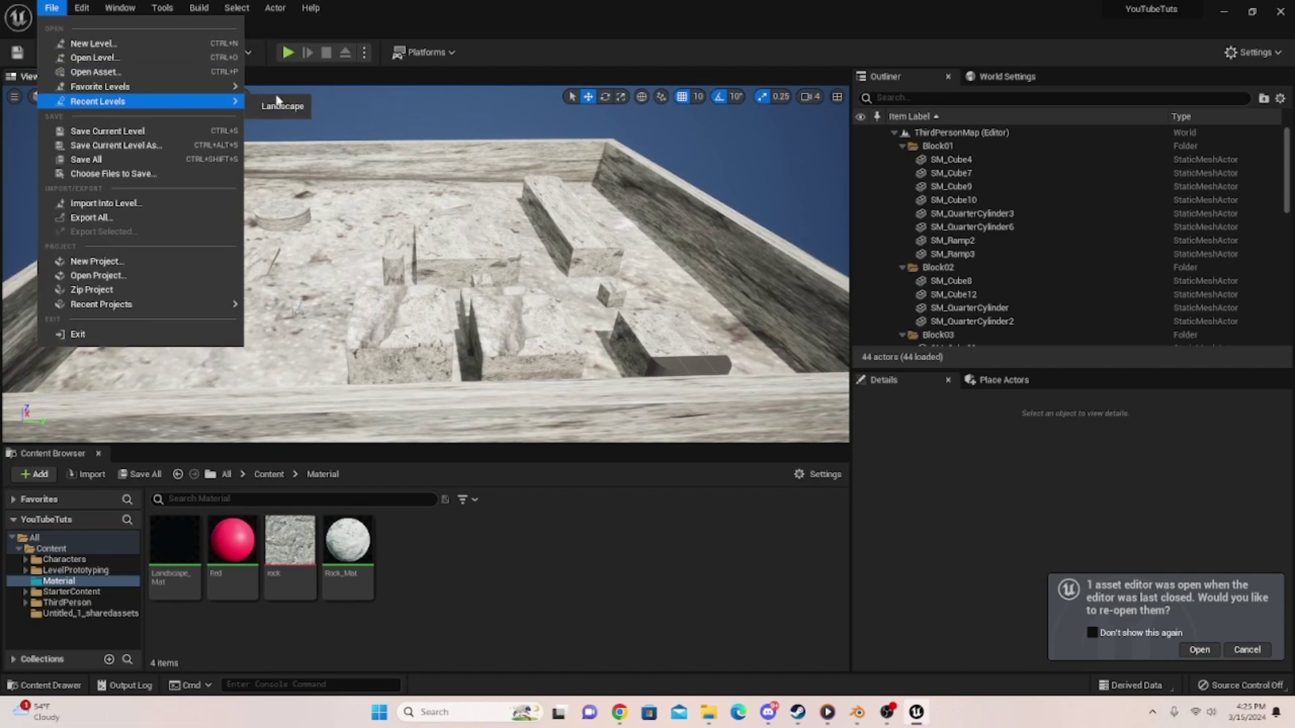
{"action": "left_click", "coordinate": [46, 7]}
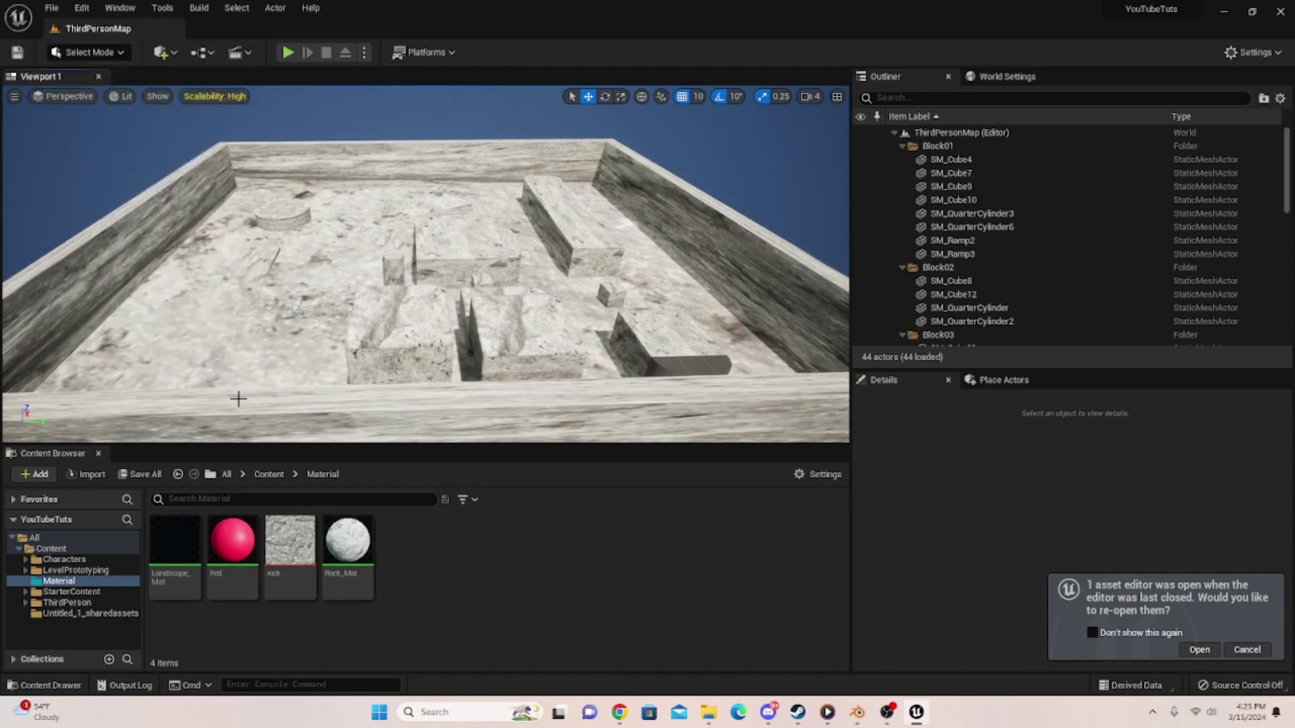
{"action": "left_click", "coordinate": [269, 474]}
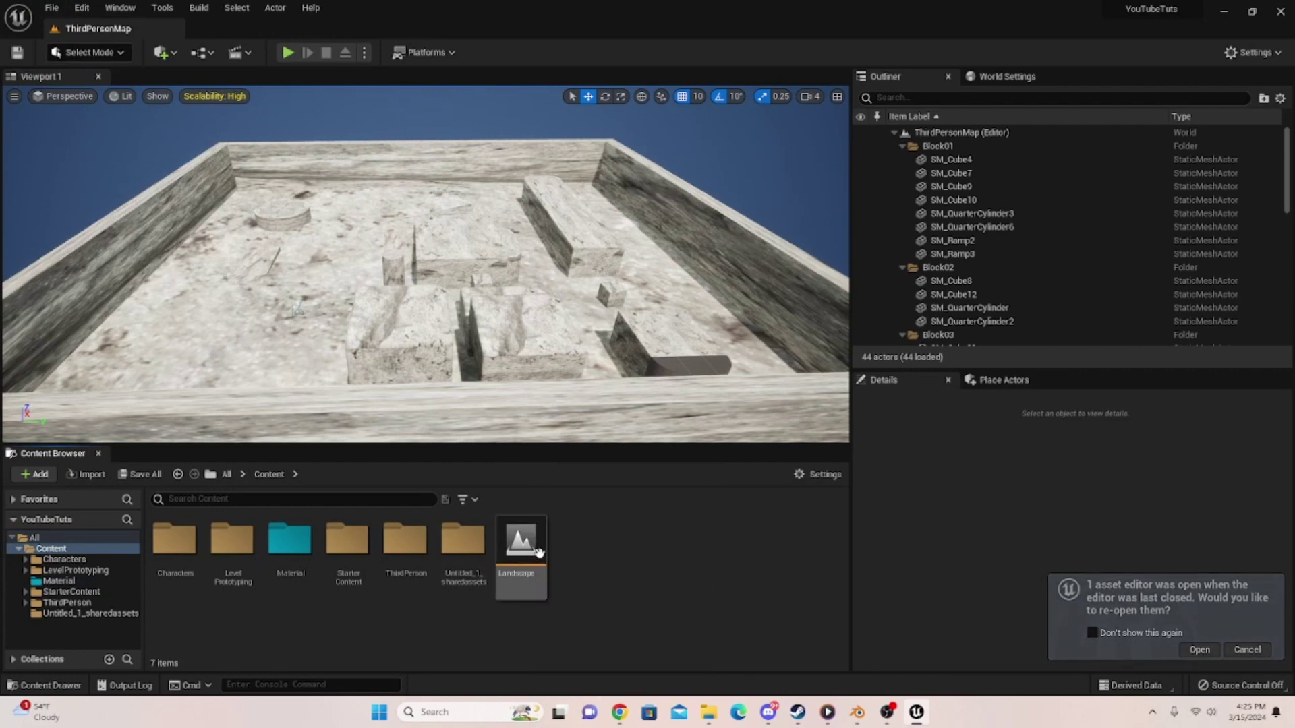
{"action": "double_click", "coordinate": [515, 584]}
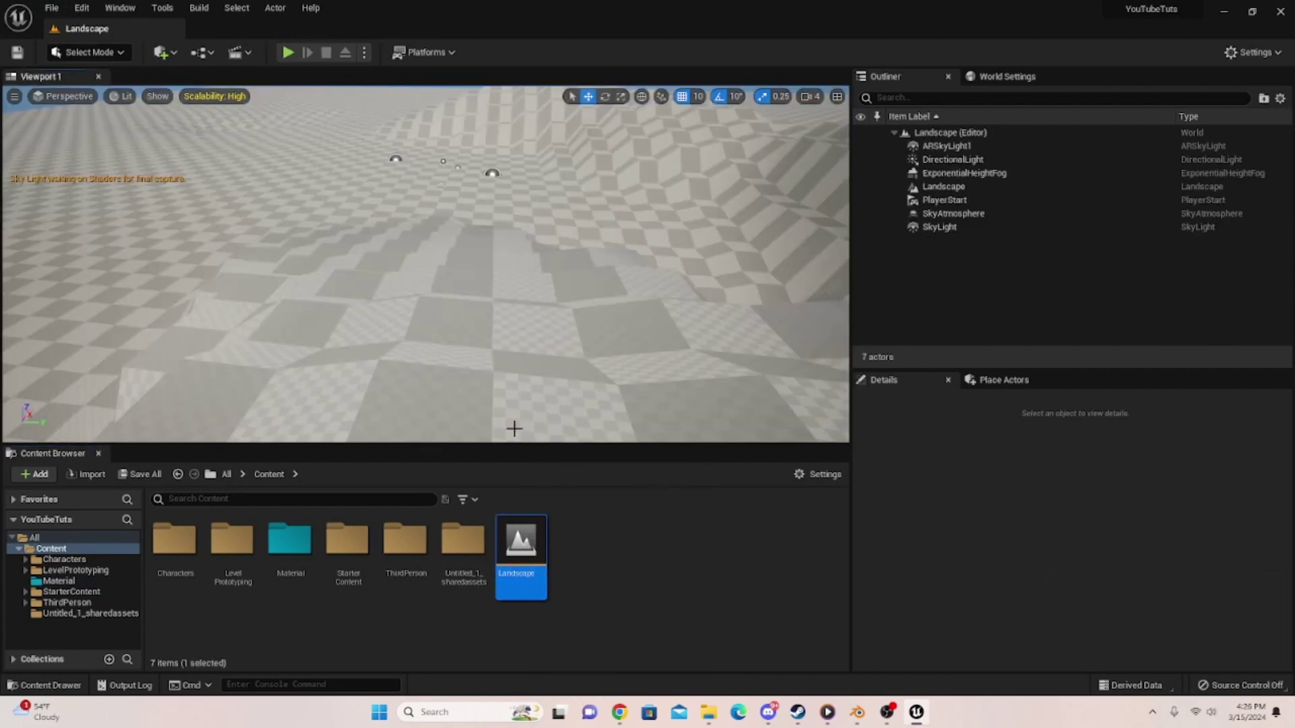
{"action": "scroll", "coordinate": [520, 424], "scroll_direction": "down", "scroll_amount": 10}
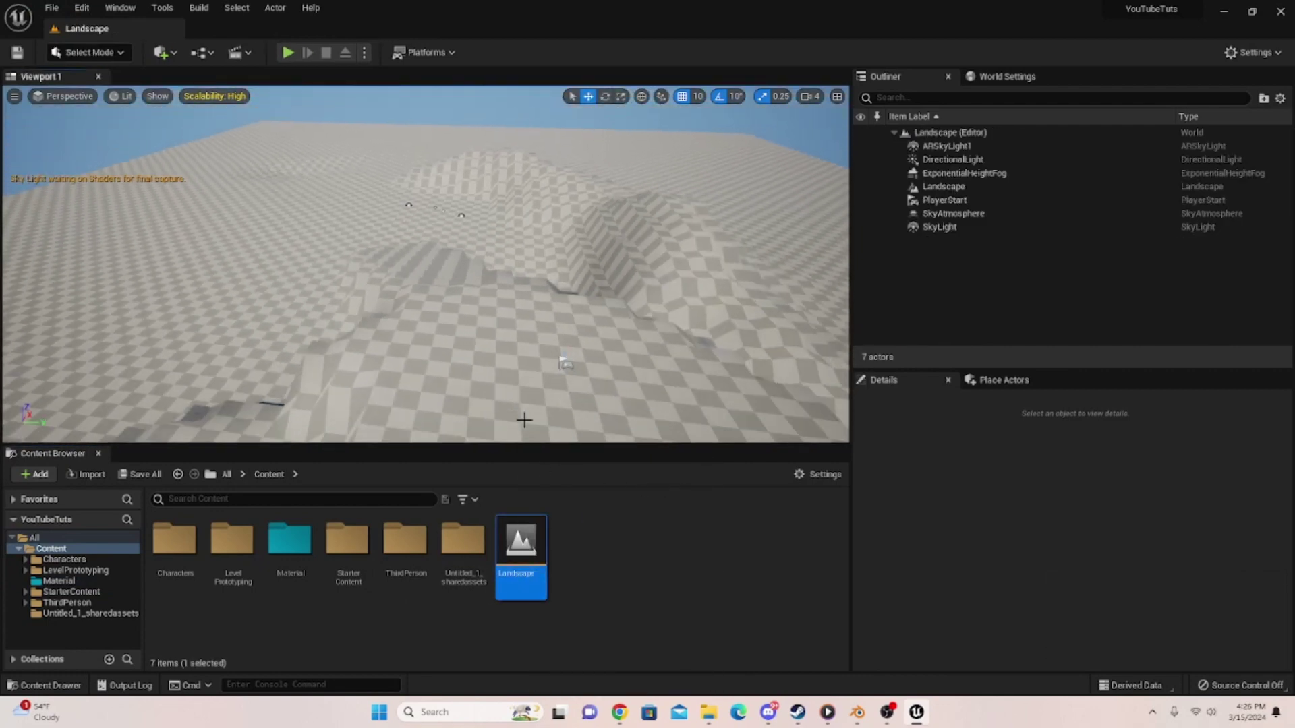
- Create a new folder named My3DModels in the project's Content folder
{"action": "mouse_move", "coordinate": [524, 420]}
{"action": "right_mouse_down"}
{"action": "mouse_move", "coordinate": [499, 377]}
{"action": "mouse_move", "coordinate": [523, 412]}
{"action": "right_mouse_up"}
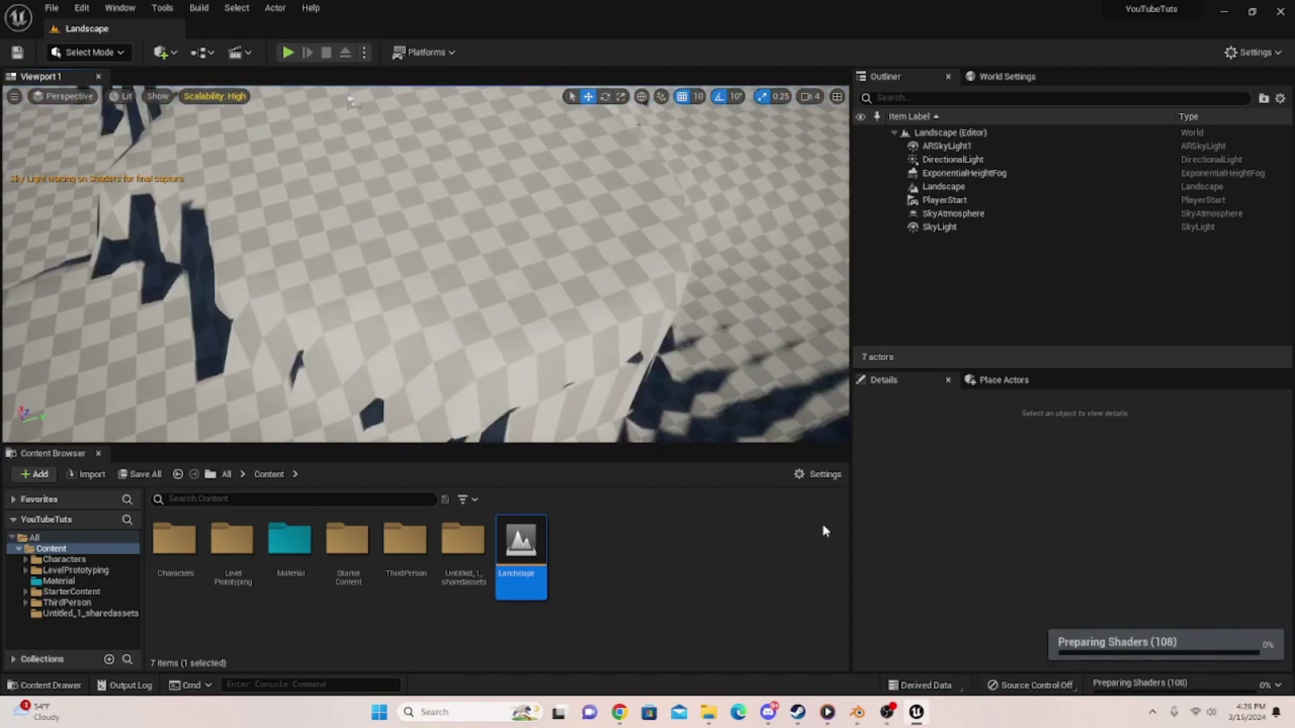
{"action": "right_click_drag", "start_coordinate": [457, 281], "coordinate": [536, 250]}
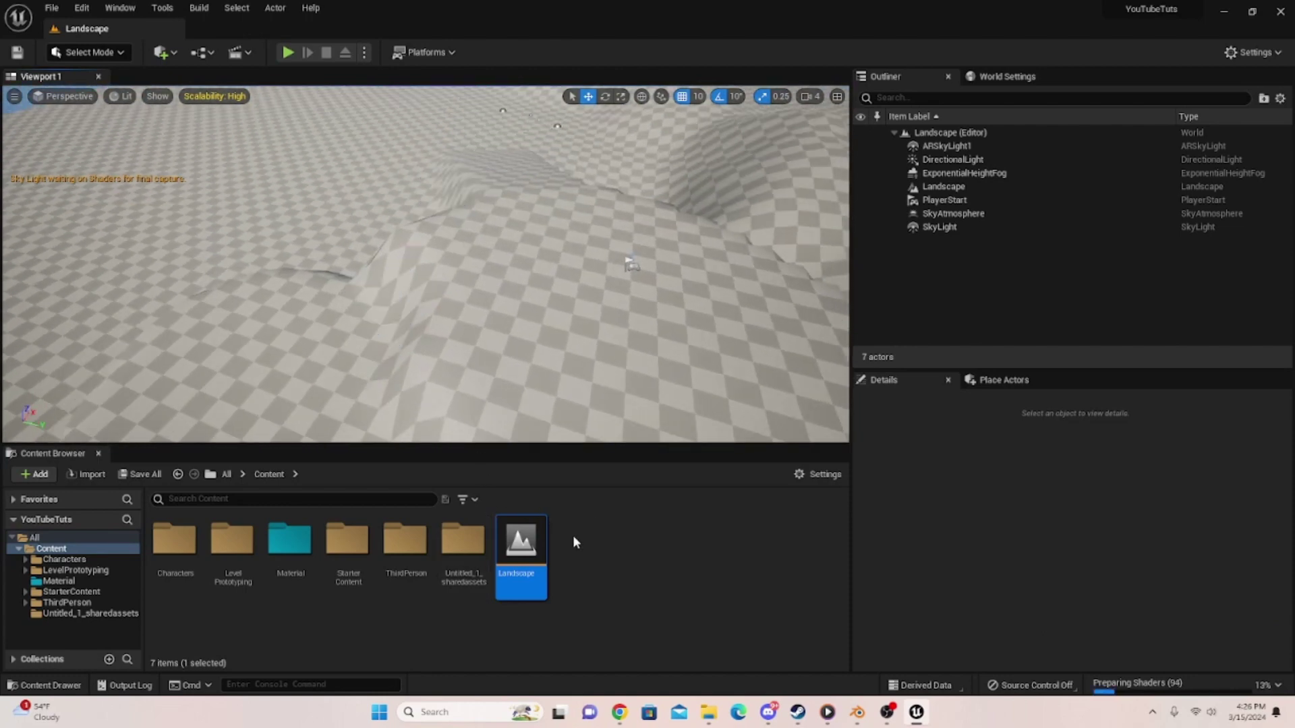
{"action": "right_click", "coordinate": [574, 542]}
{"action": "left_click", "coordinate": [666, 140]}
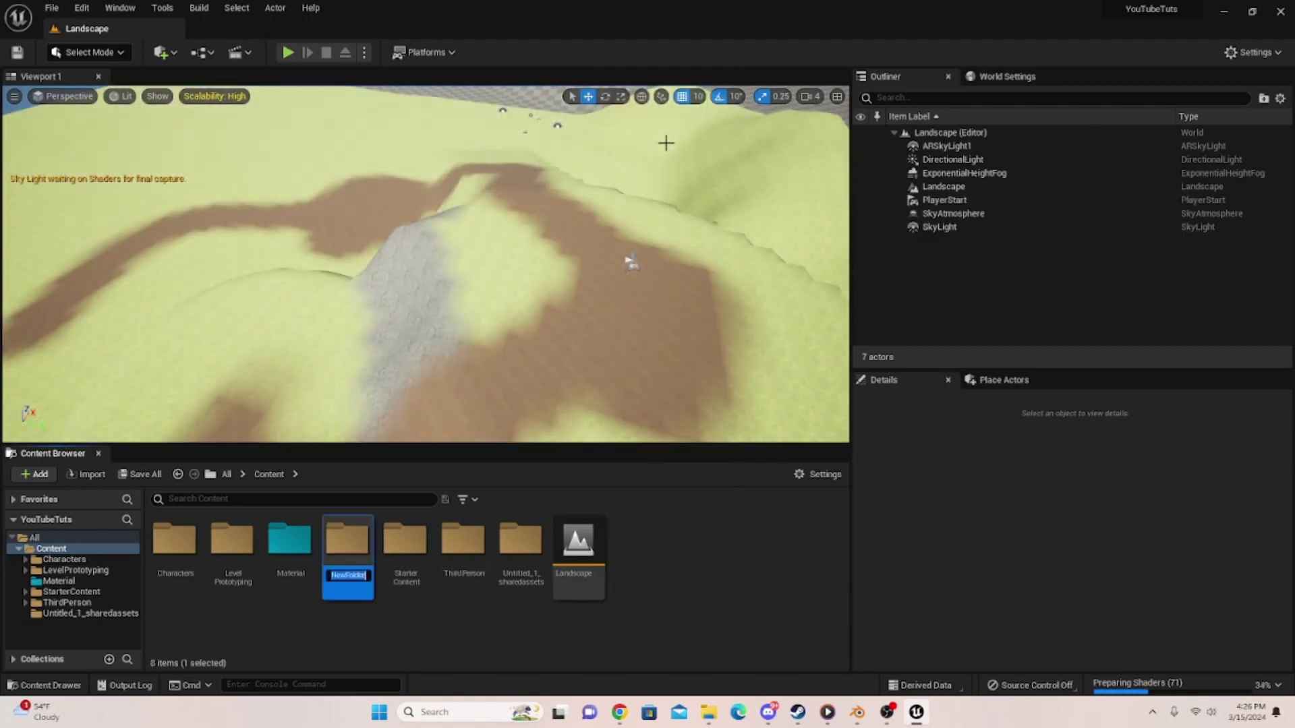
{"action": "key", "text": "BackSpace"}
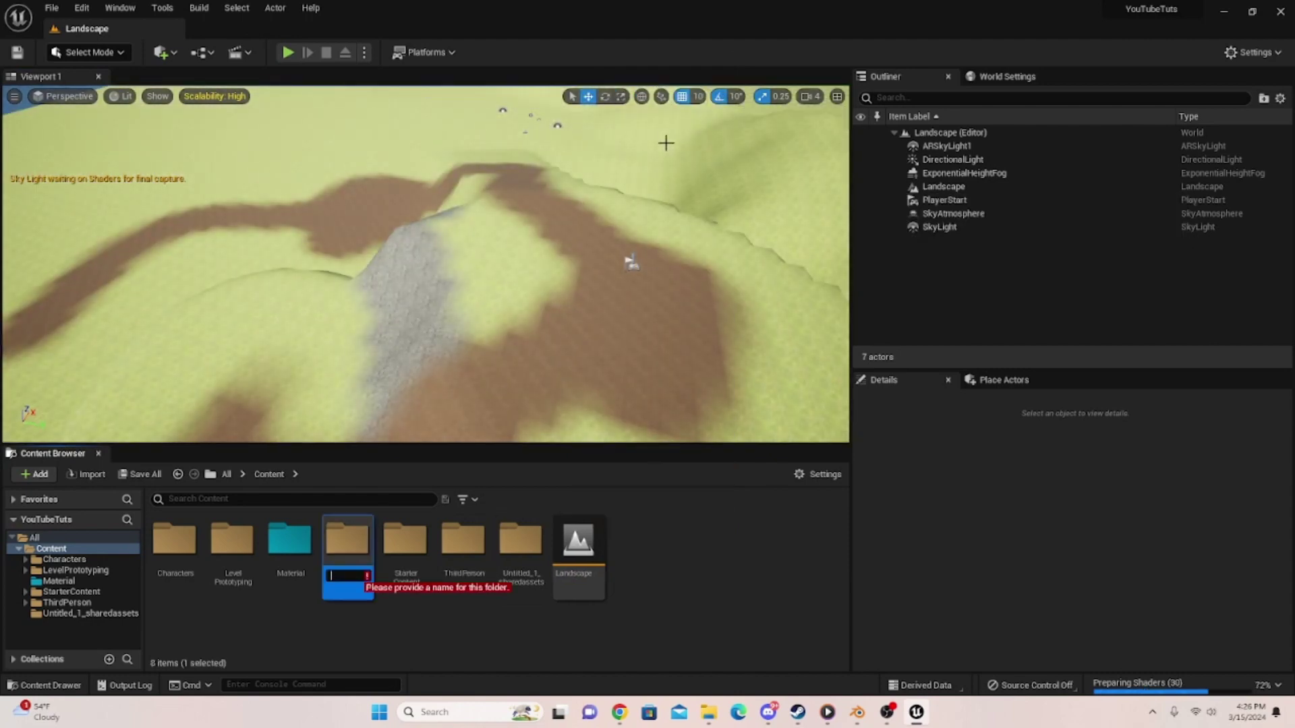
{"action": "type", "text": "M"}
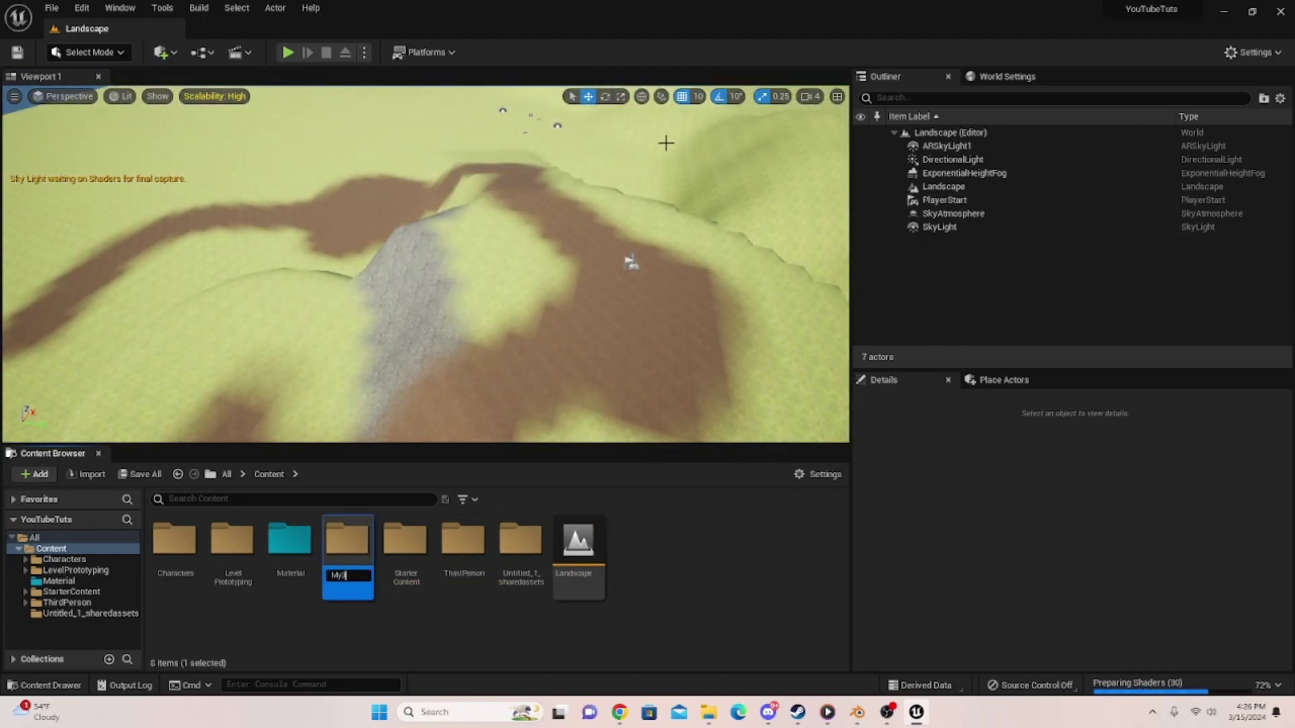
{"action": "type", "text": "y3DModels"}
{"action": "key", "text": "Return"}
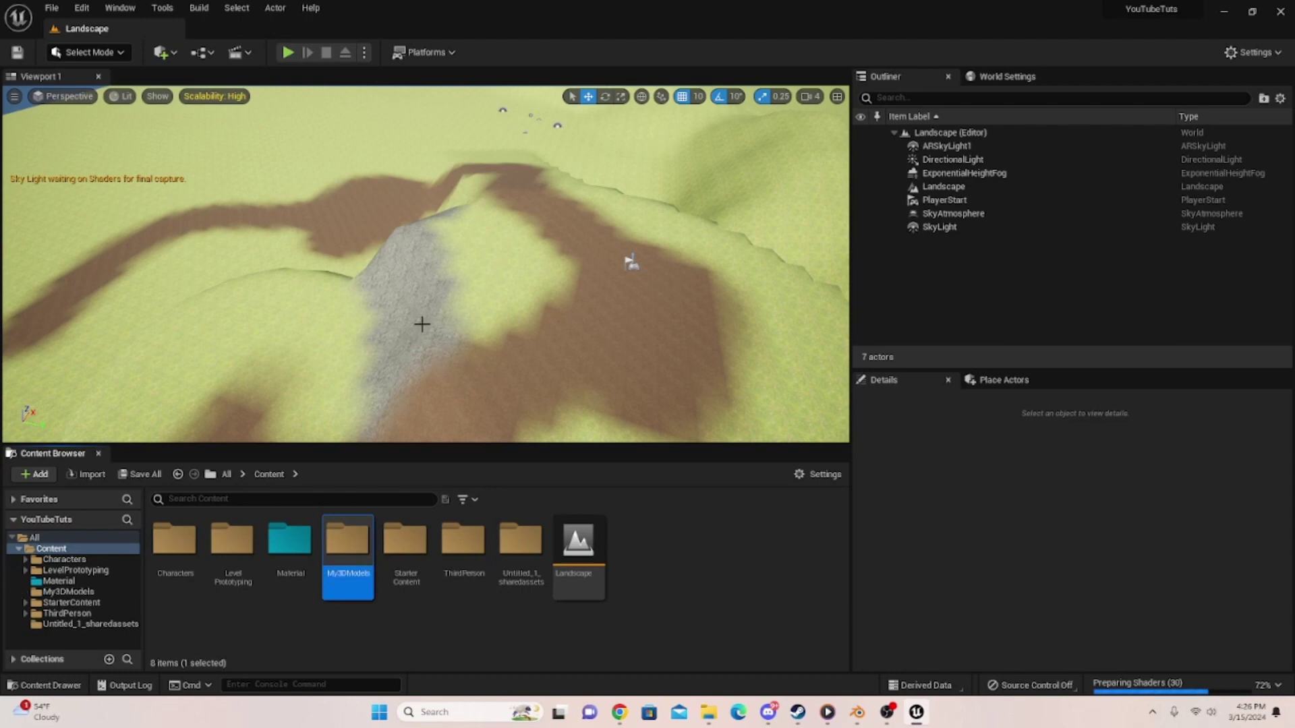
- Import house.fbx from the Downloads folder into the My3DModels folder, keeping the default FBX import options
{"action": "double_click", "coordinate": [347, 543]}
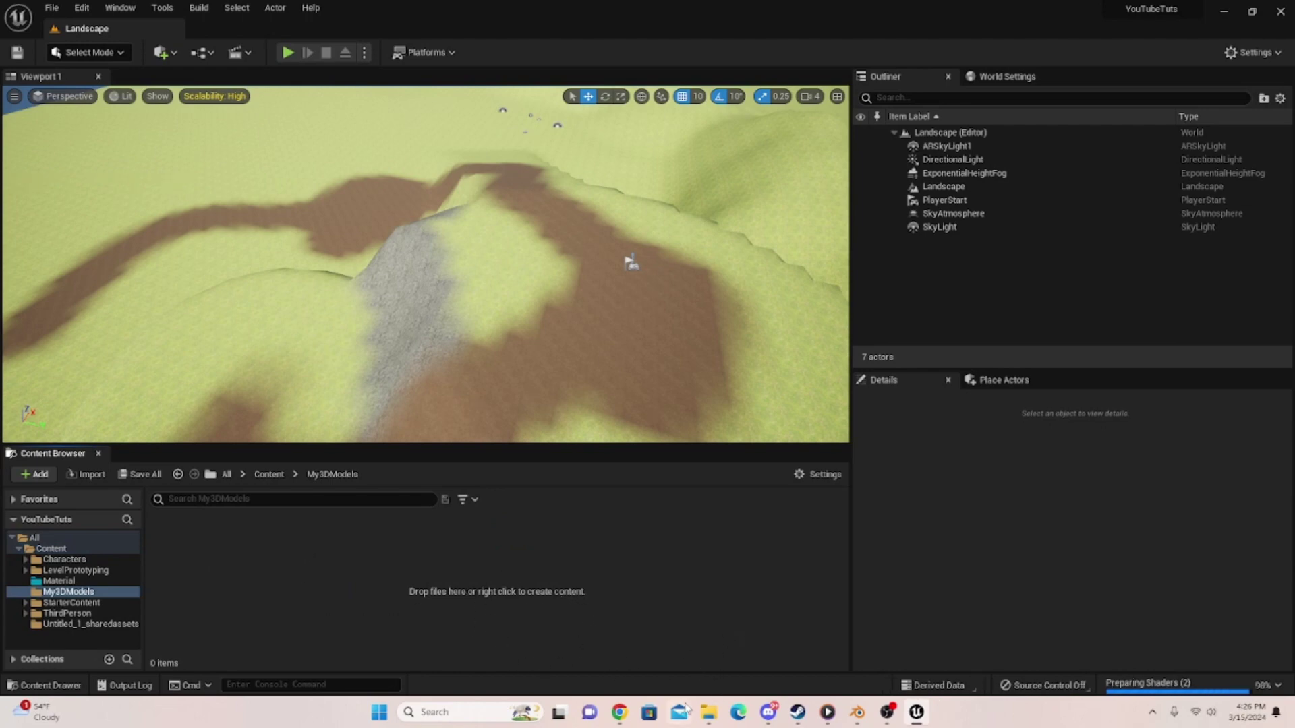
{"action": "left_click", "coordinate": [708, 712]}
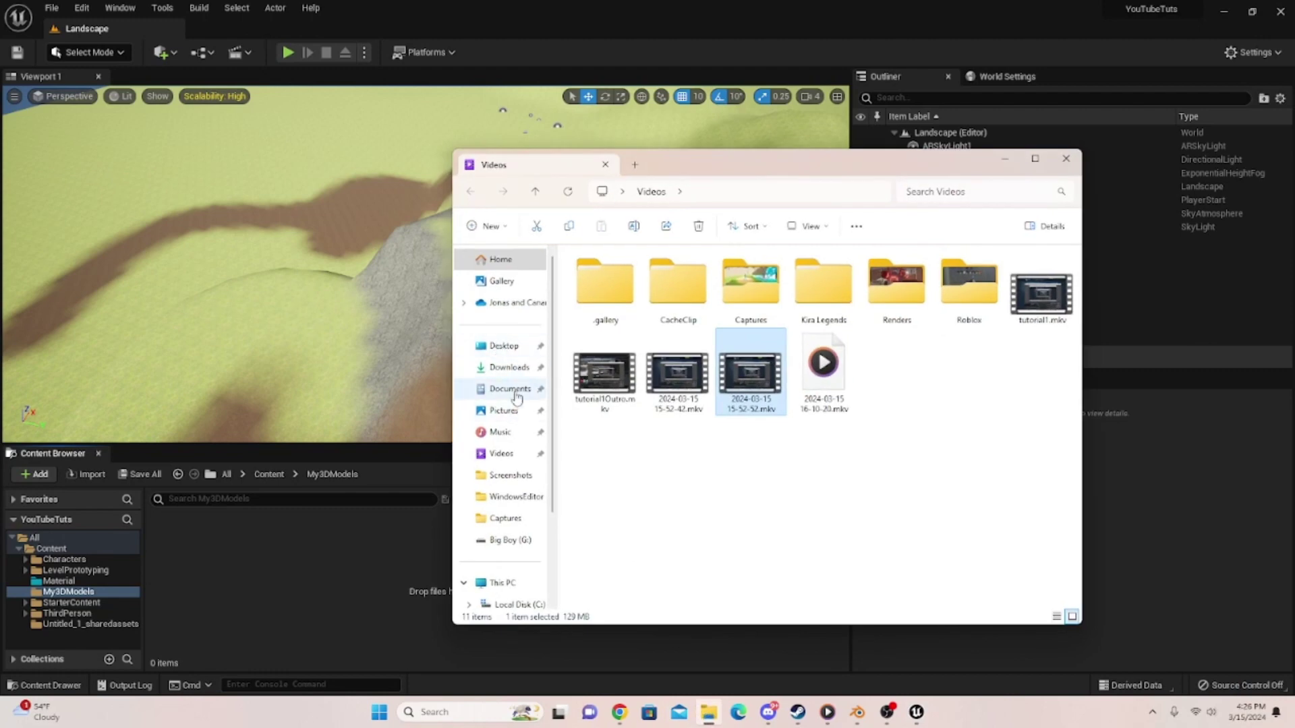
{"action": "left_click", "coordinate": [507, 367]}
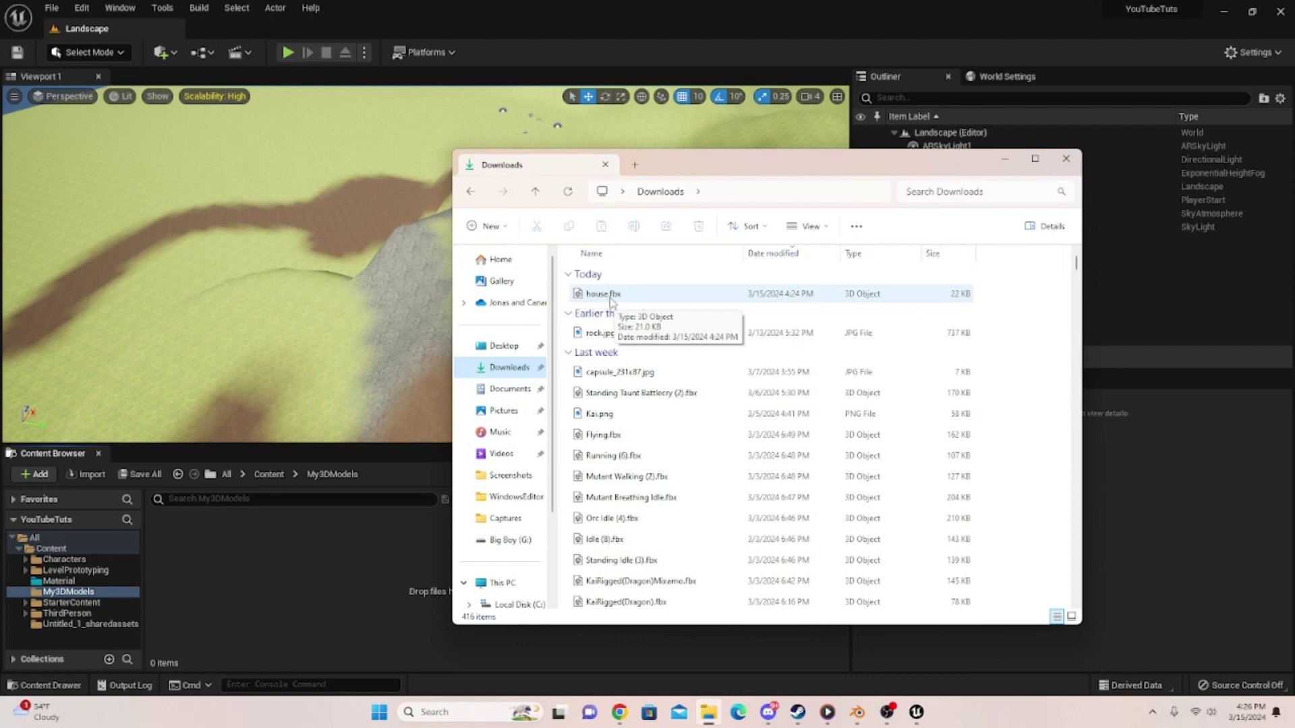
{"action": "left_click_drag", "start_coordinate": [610, 293], "coordinate": [352, 586]}
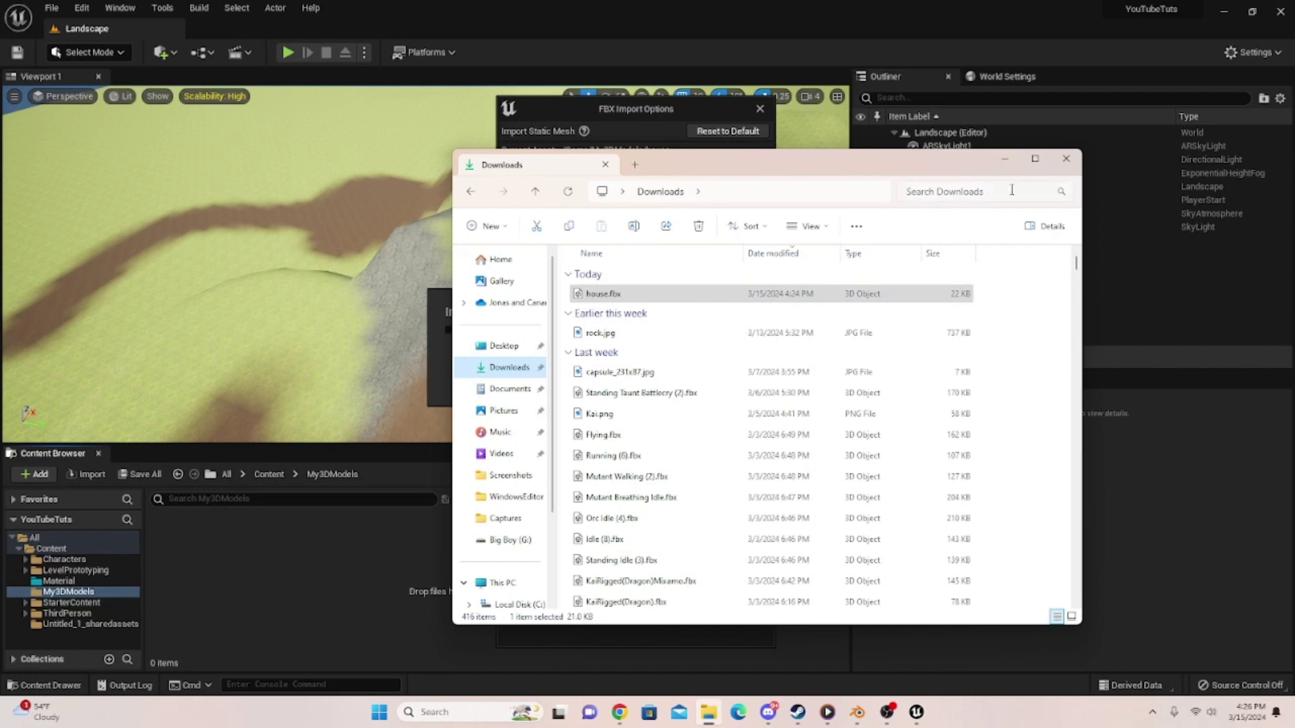
{"action": "left_click", "coordinate": [1007, 161]}
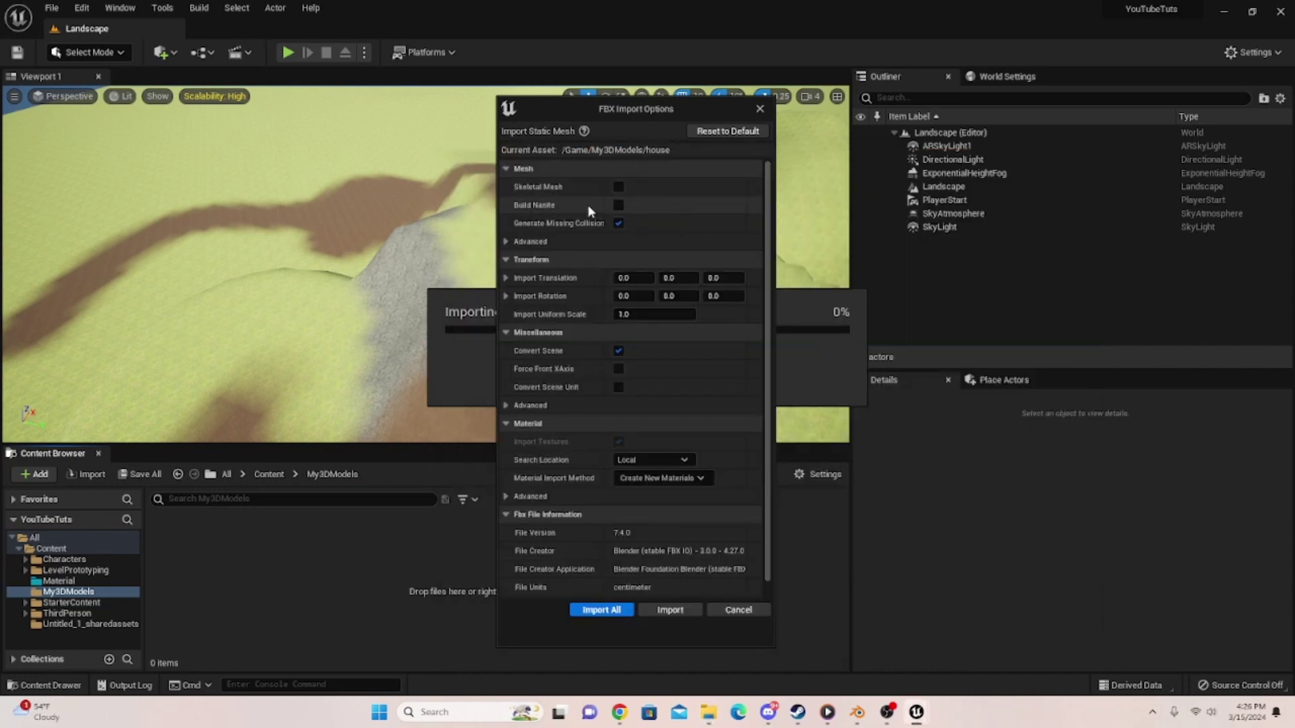
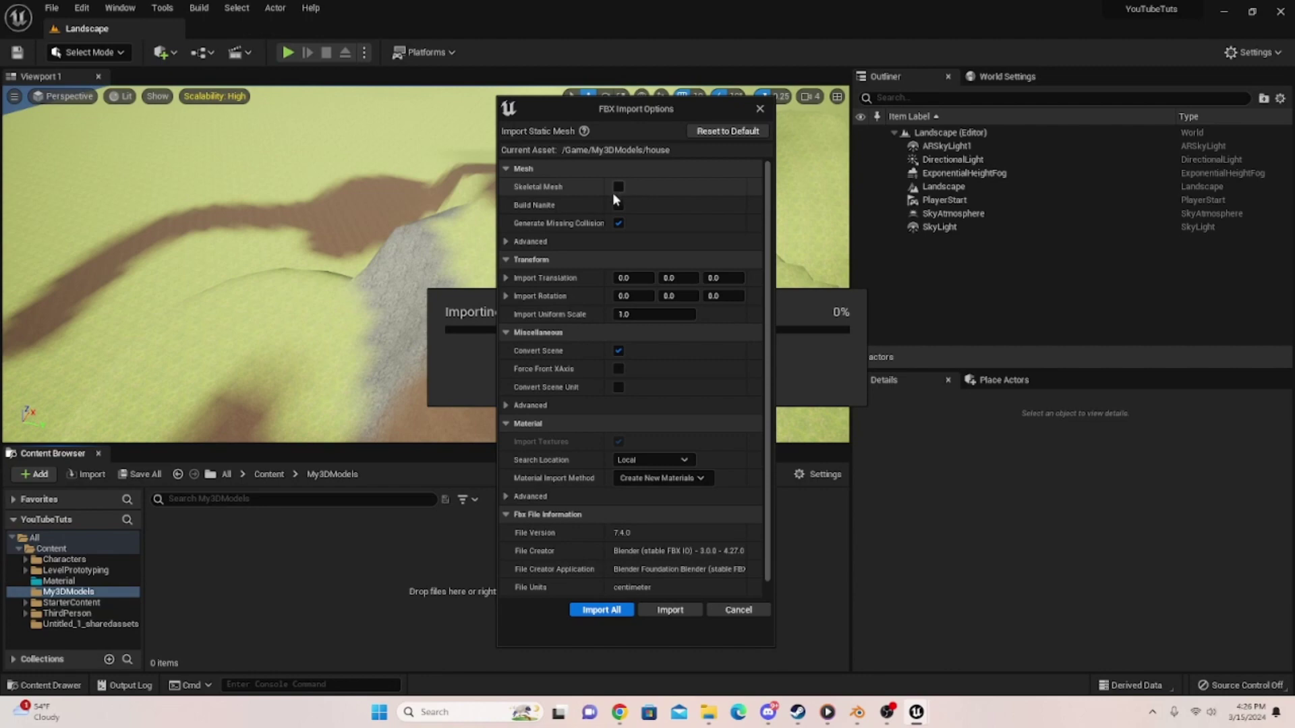
{"action": "scroll", "coordinate": [580, 223], "scroll_direction": "down", "scroll_amount": 1}
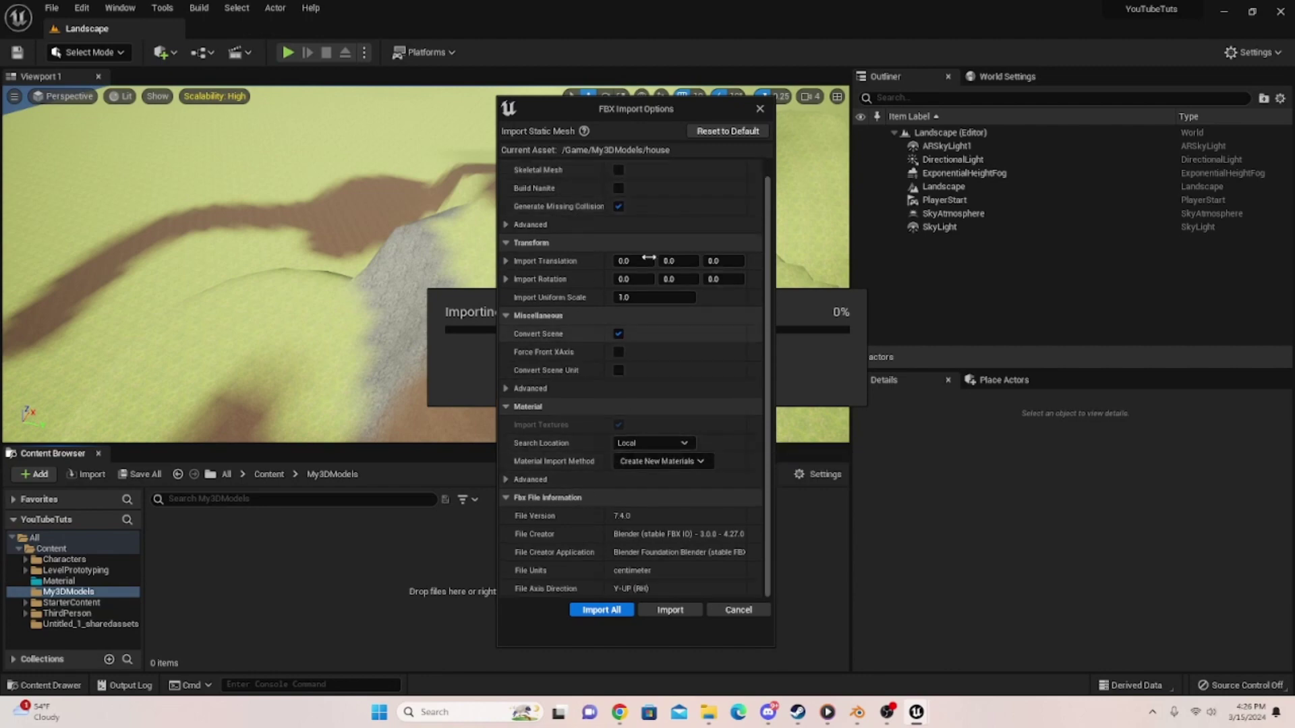
{"action": "left_click", "coordinate": [585, 611]}
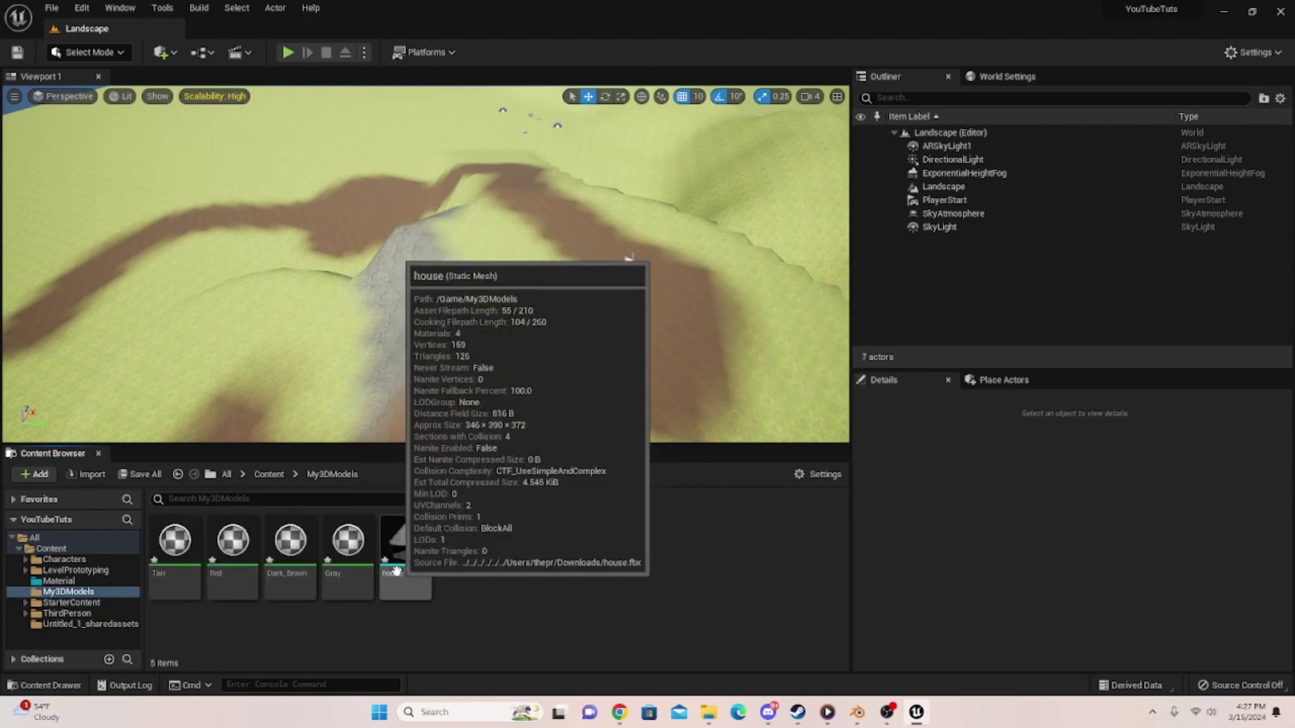
- Open the imported house mesh in a maximized editor, examine the model up close and from farther away, and minimize the editor
{"action": "left_click", "coordinate": [424, 572]}
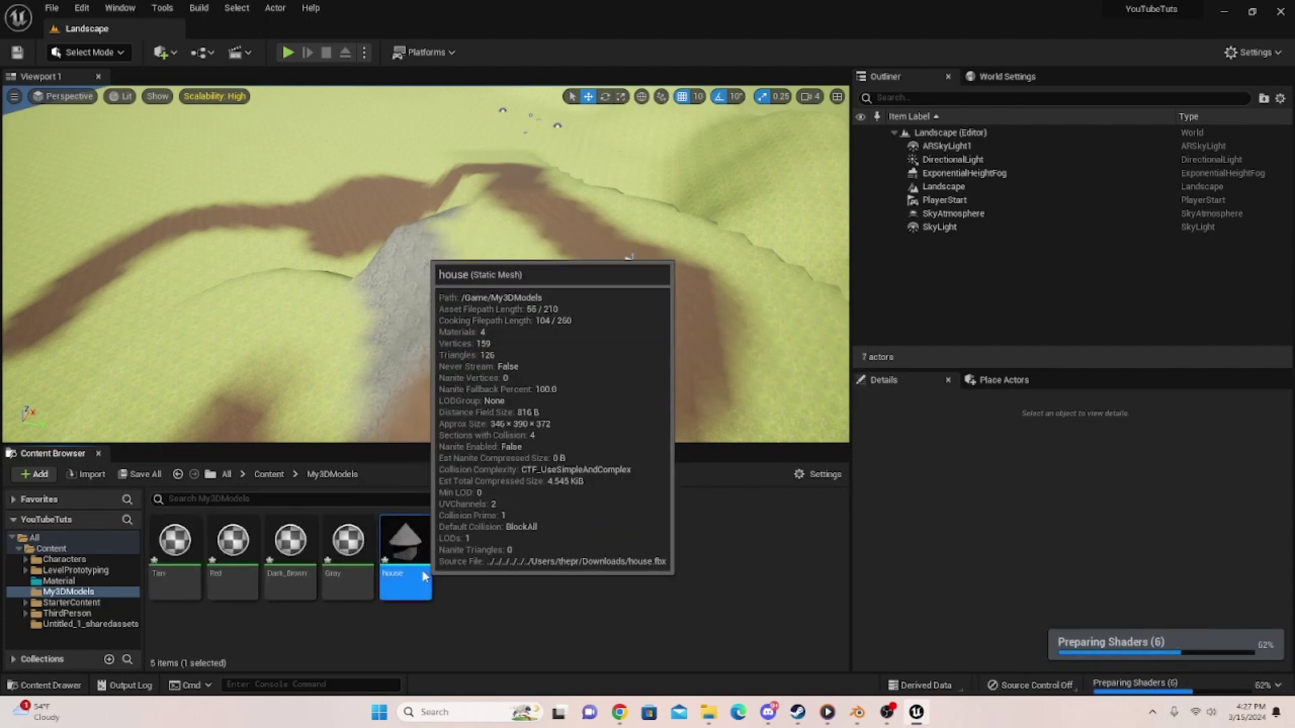
{"action": "double_click", "coordinate": [422, 570]}
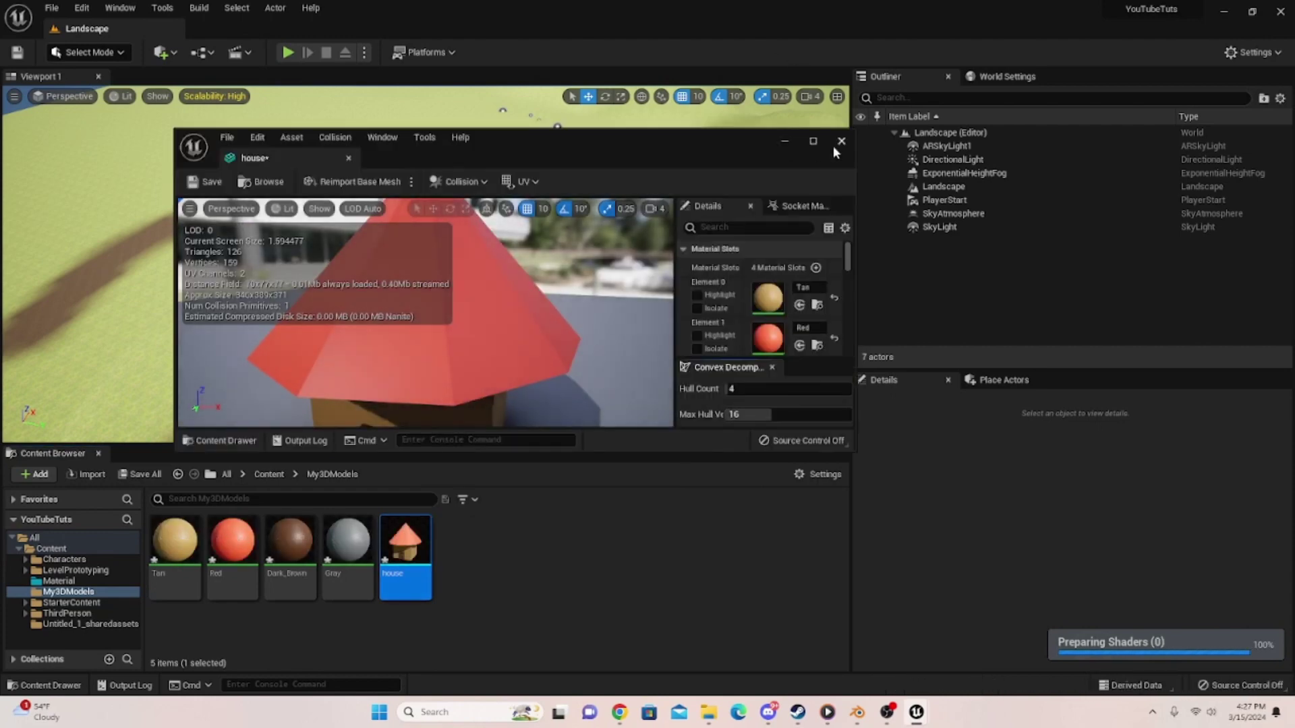
{"action": "left_click", "coordinate": [813, 141]}
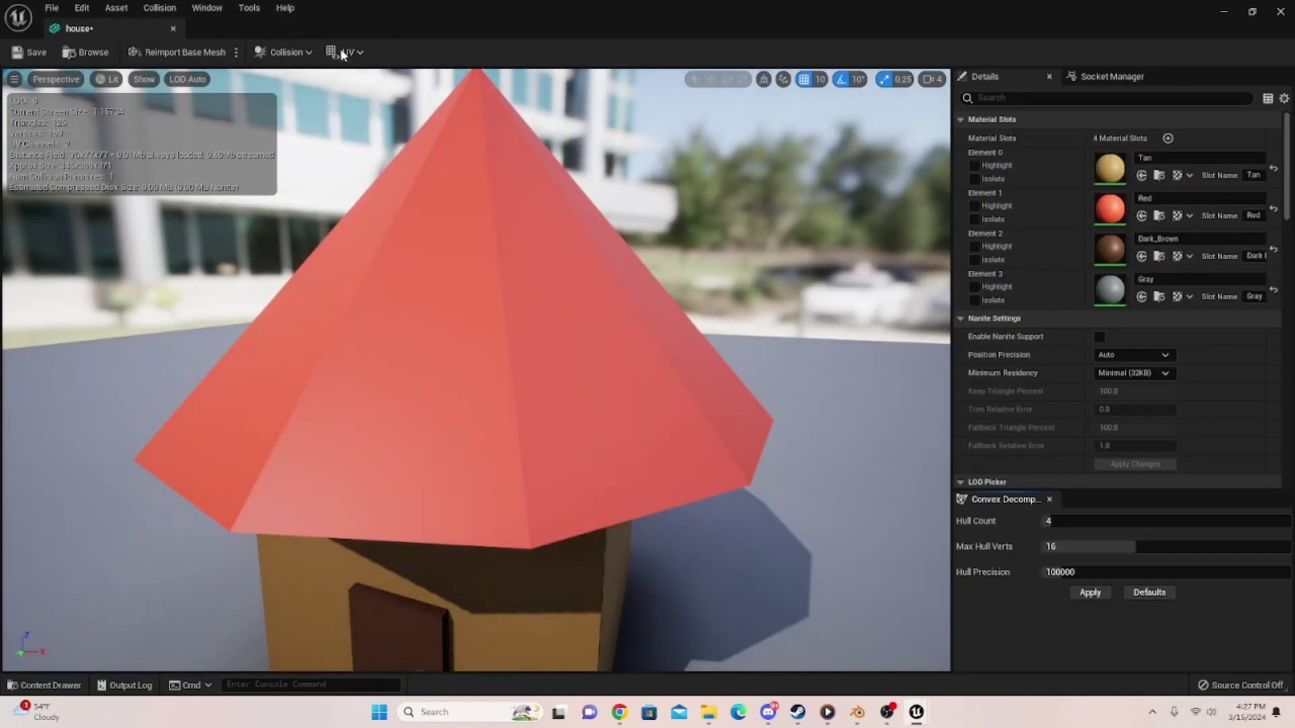
{"action": "scroll", "coordinate": [444, 228], "scroll_direction": "down", "scroll_amount": 5}
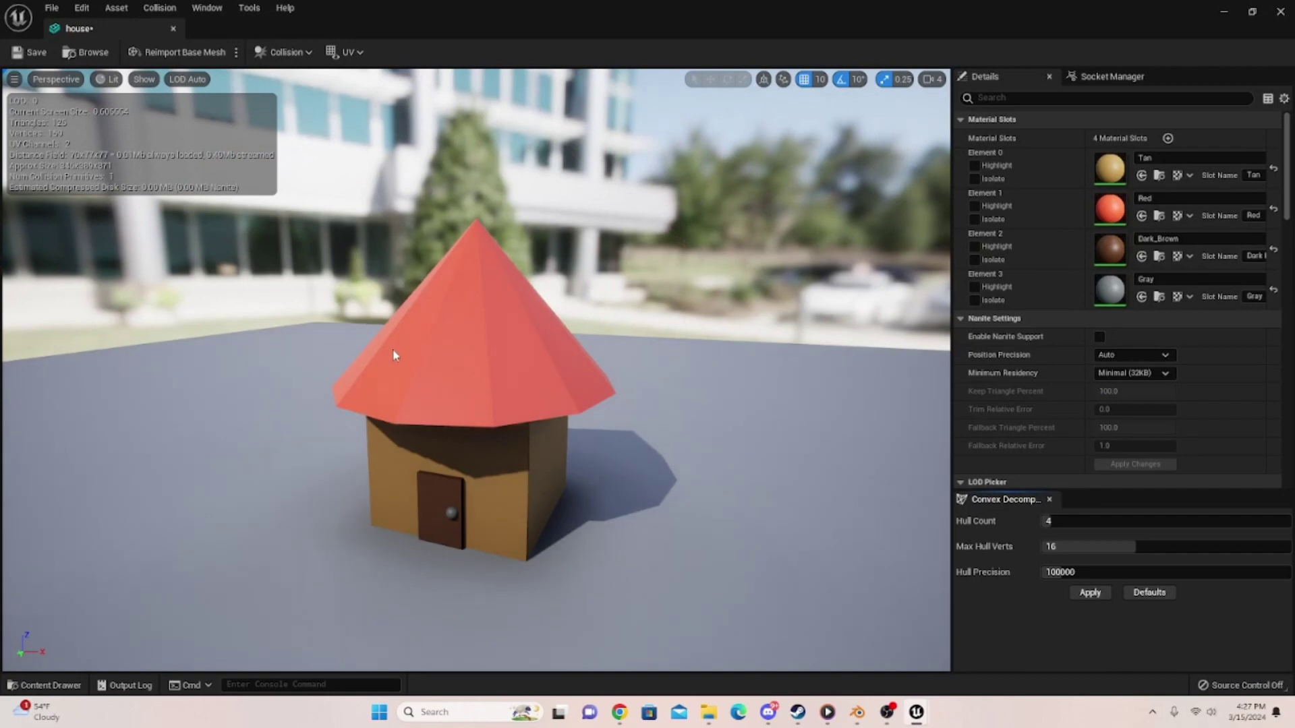
{"action": "scroll", "coordinate": [399, 347], "scroll_direction": "down", "scroll_amount": 2}
{"action": "scroll", "coordinate": [401, 347], "scroll_direction": "up", "scroll_amount": 4}
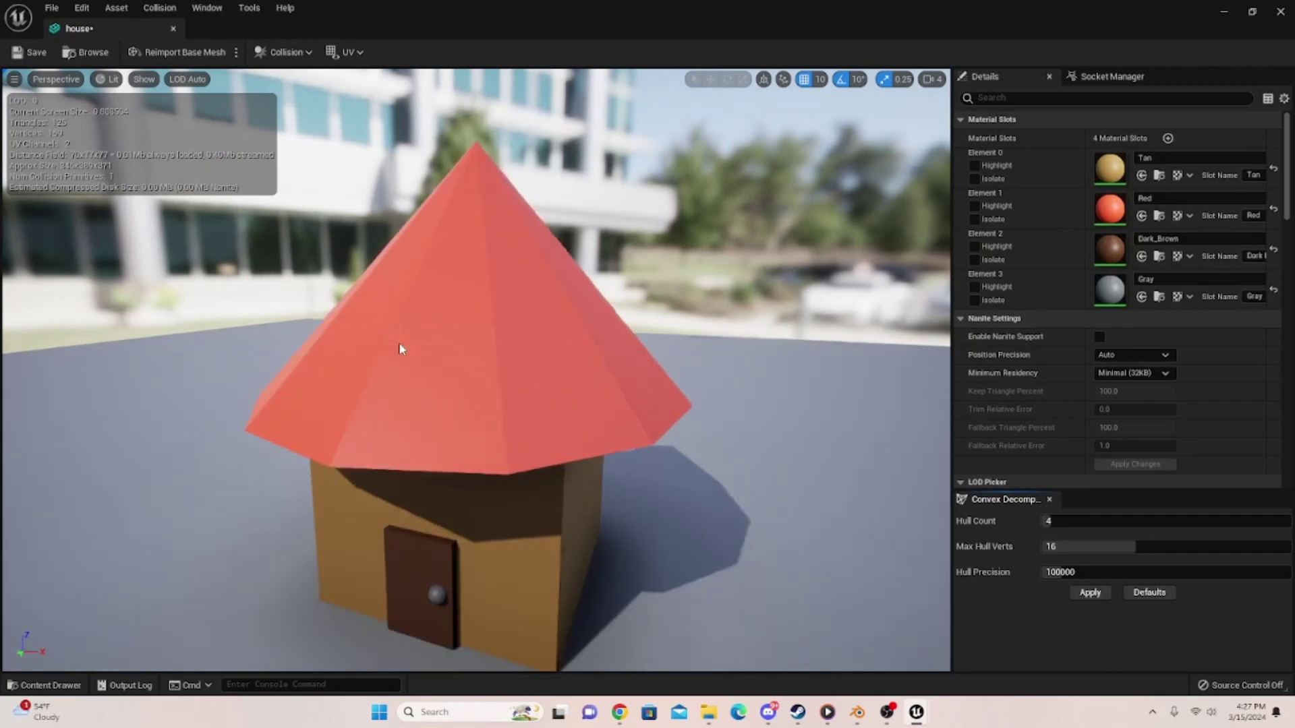
{"action": "scroll", "coordinate": [405, 341], "scroll_direction": "down", "scroll_amount": 3}
{"action": "scroll", "coordinate": [408, 330], "scroll_direction": "up", "scroll_amount": 3}
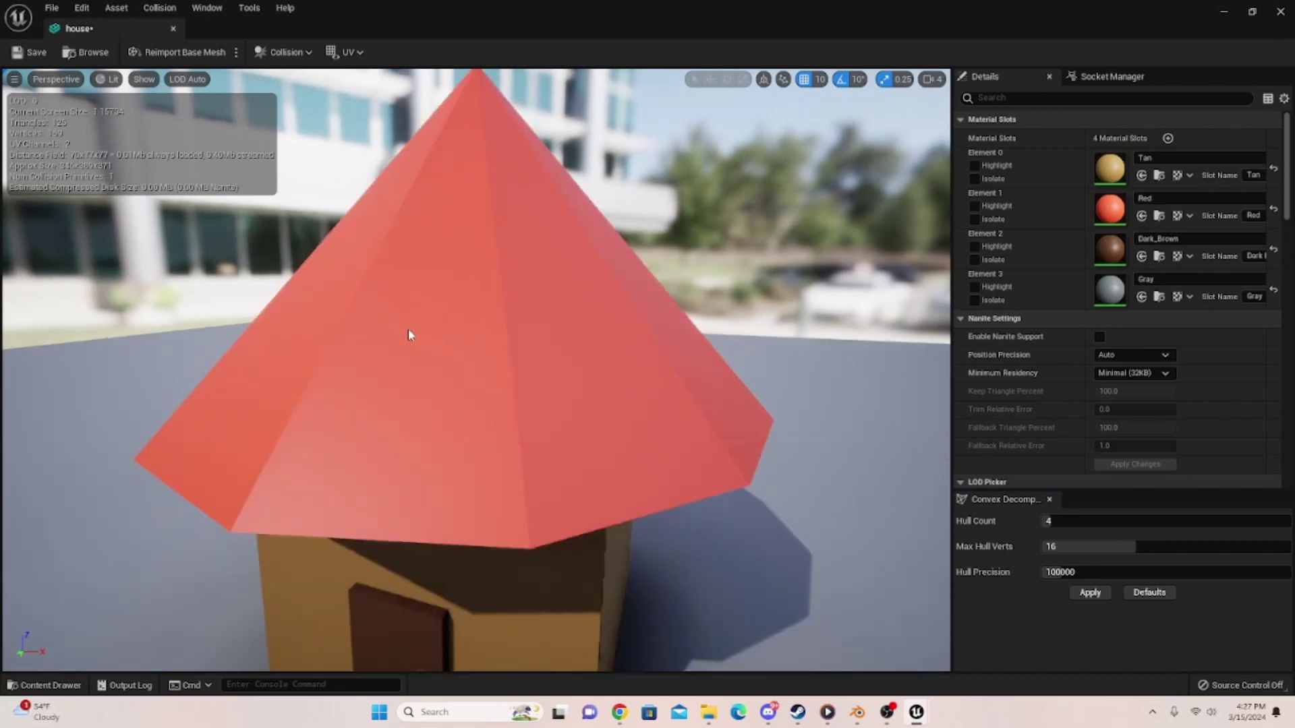
{"action": "scroll", "coordinate": [408, 329], "scroll_direction": "down", "scroll_amount": 2}
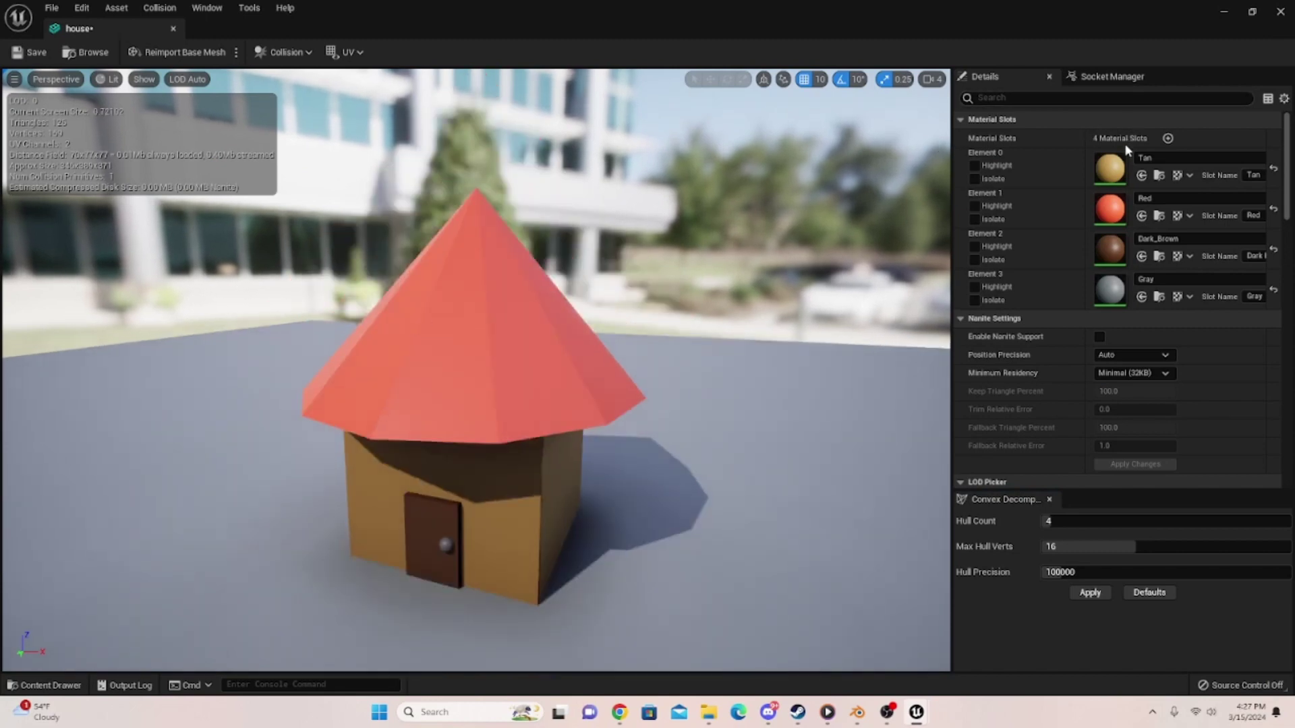
{"action": "left_click", "coordinate": [1226, 9]}
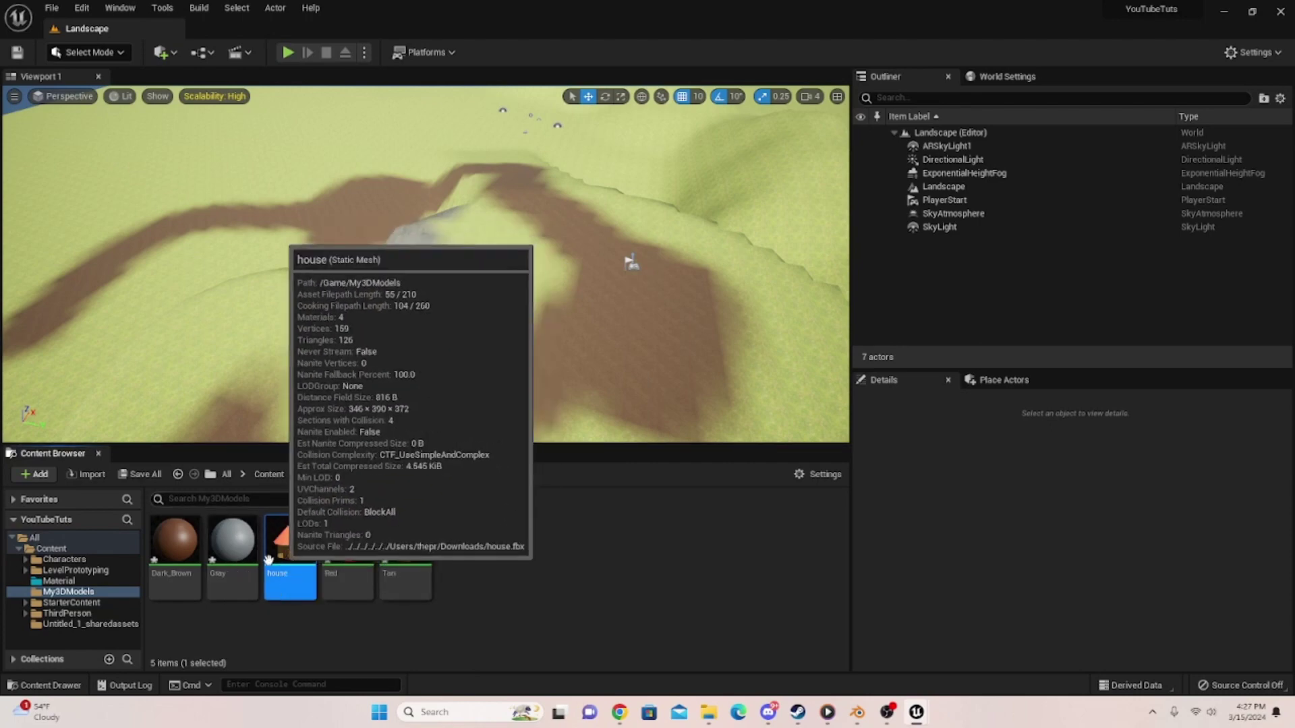
- Reopen the house mesh, look at the material choices for its Tan slot, save the mesh and return to the level
{"action": "double_click", "coordinate": [290, 543]}
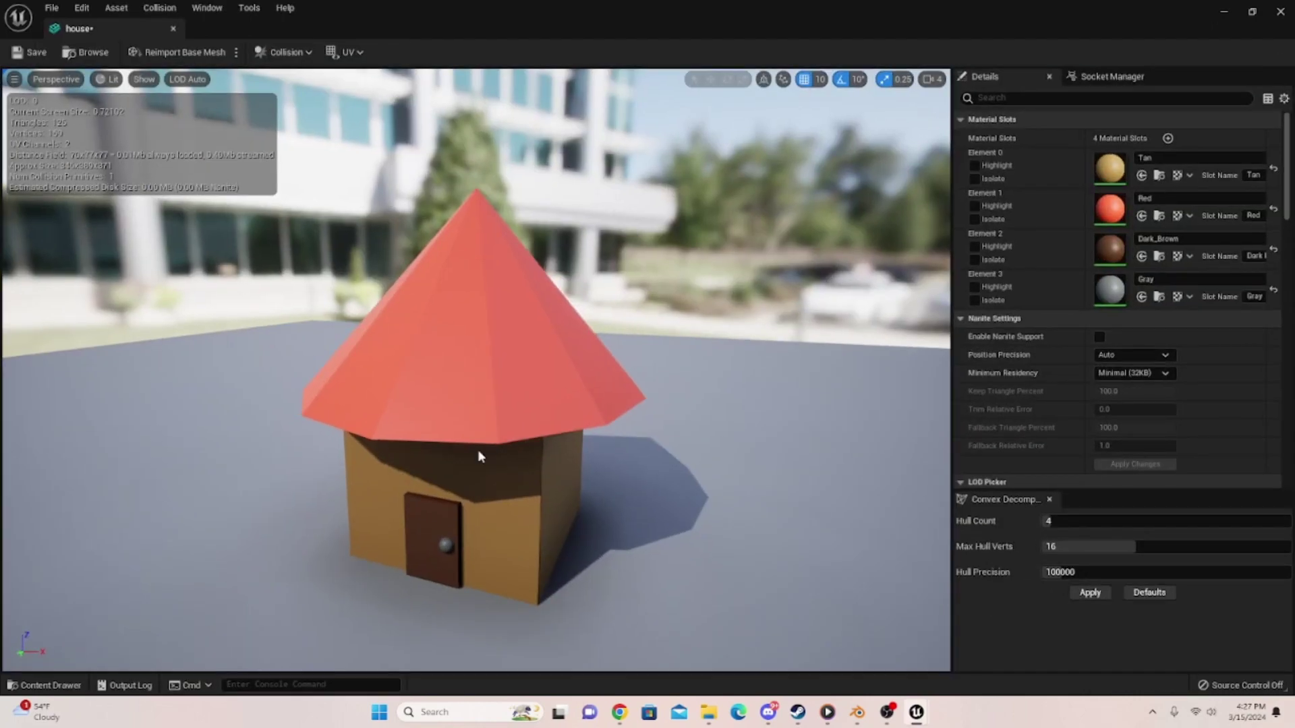
{"action": "left_click", "coordinate": [1190, 160]}
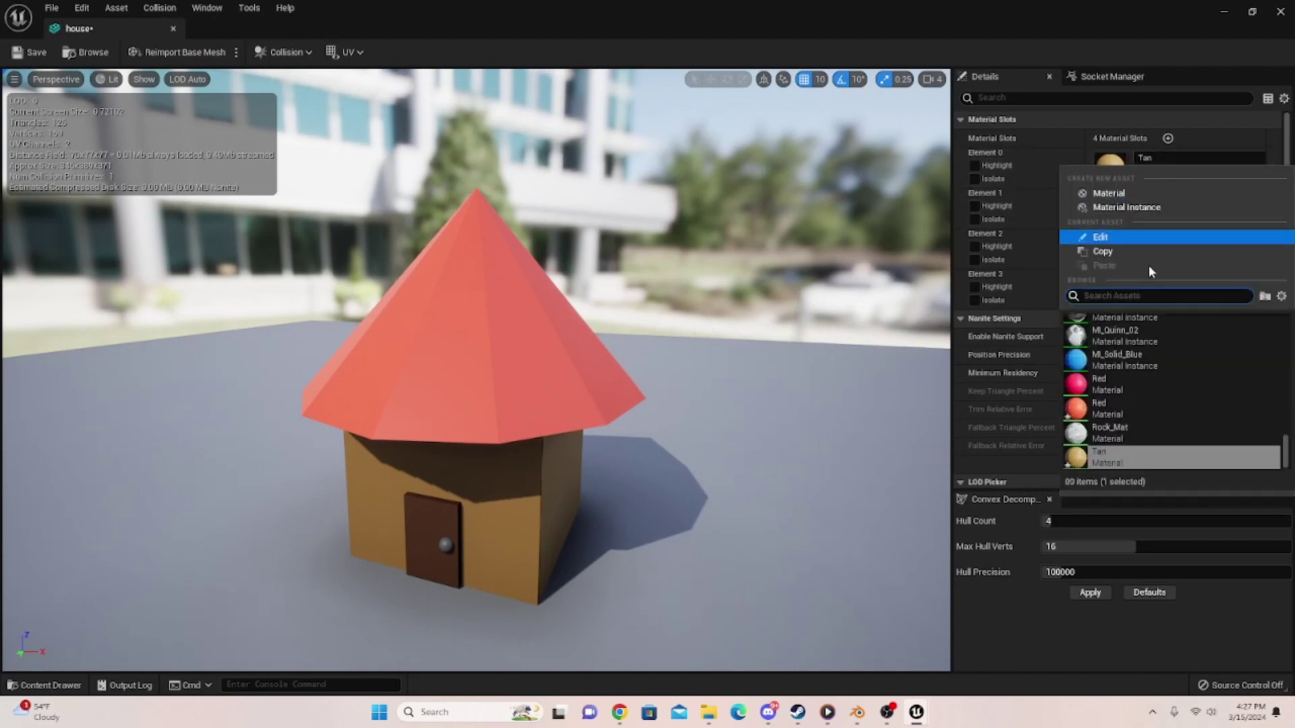
{"action": "left_click", "coordinate": [1150, 158]}
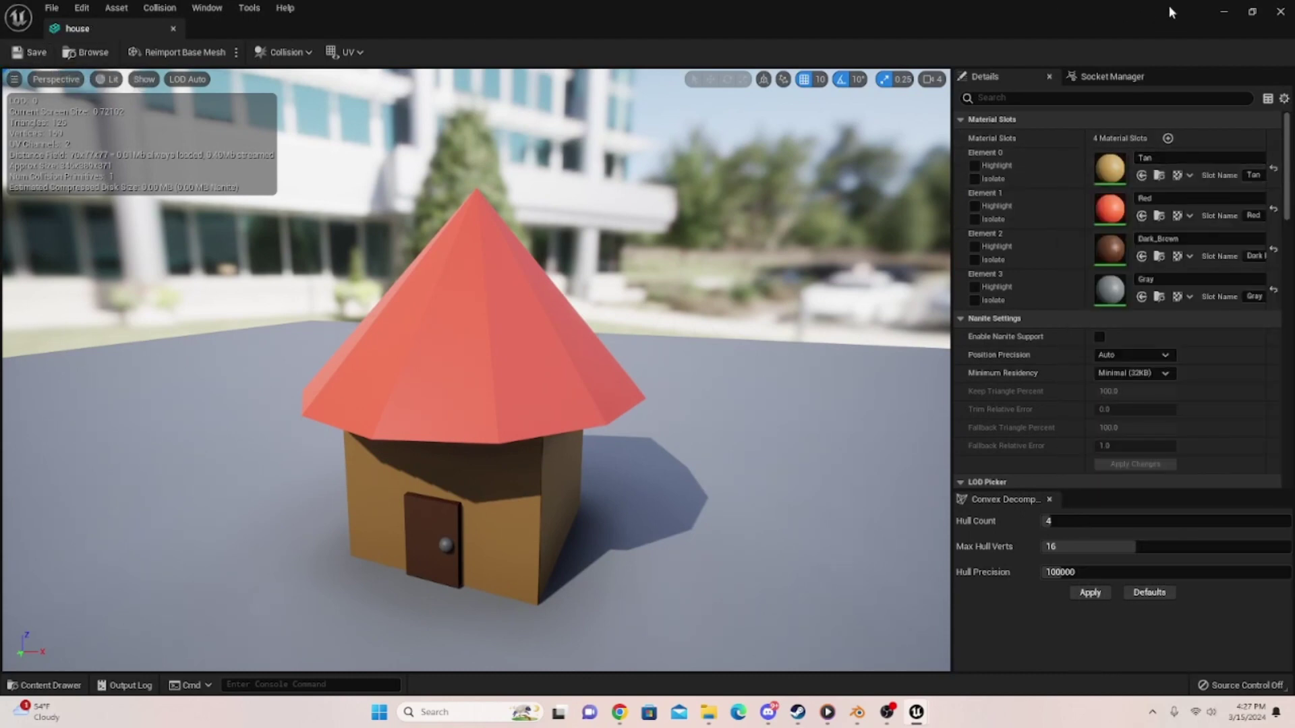
{"action": "left_click", "coordinate": [1225, 11]}
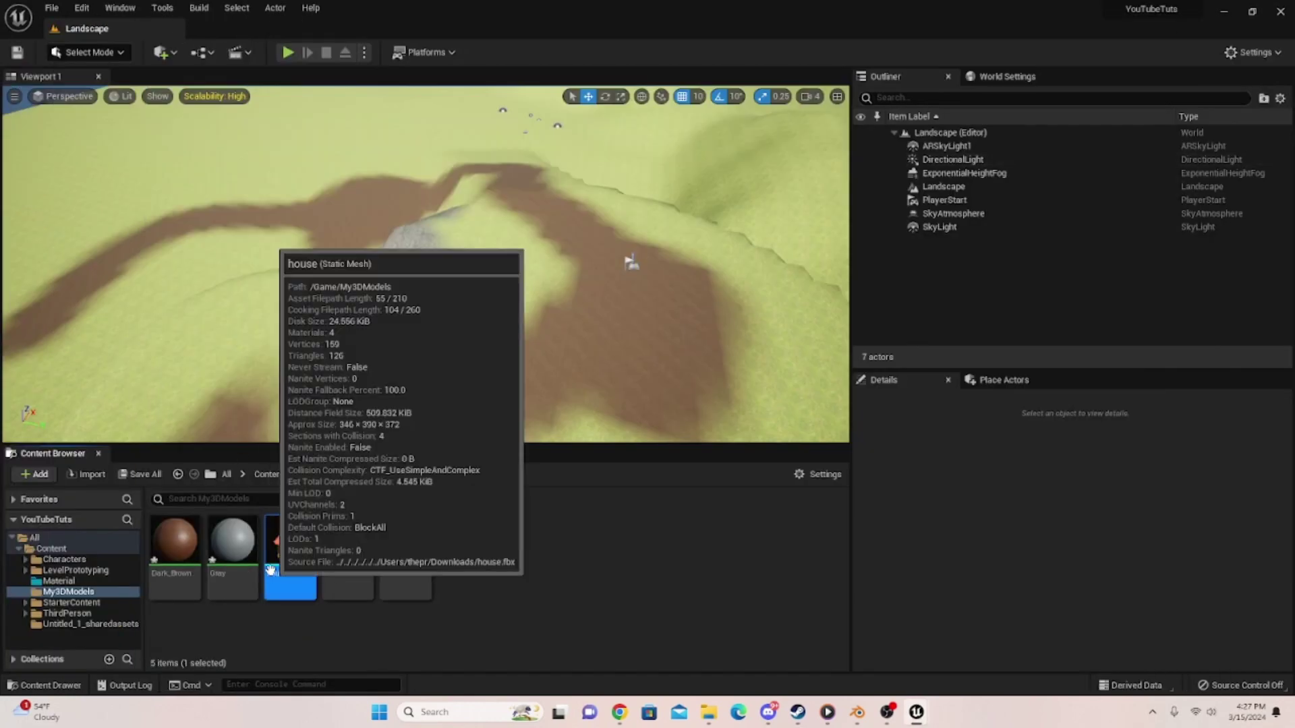
- Place the house mesh on the landscape beside the dirt path and rotate it about 180° around the vertical axis
{"action": "left_click_drag", "start_coordinate": [309, 500], "coordinate": [750, 348]}
{"action": "scroll", "coordinate": [702, 388], "scroll_direction": "up", "scroll_amount": 3}
{"action": "right_click_drag", "start_coordinate": [693, 407], "coordinate": [823, 364]}
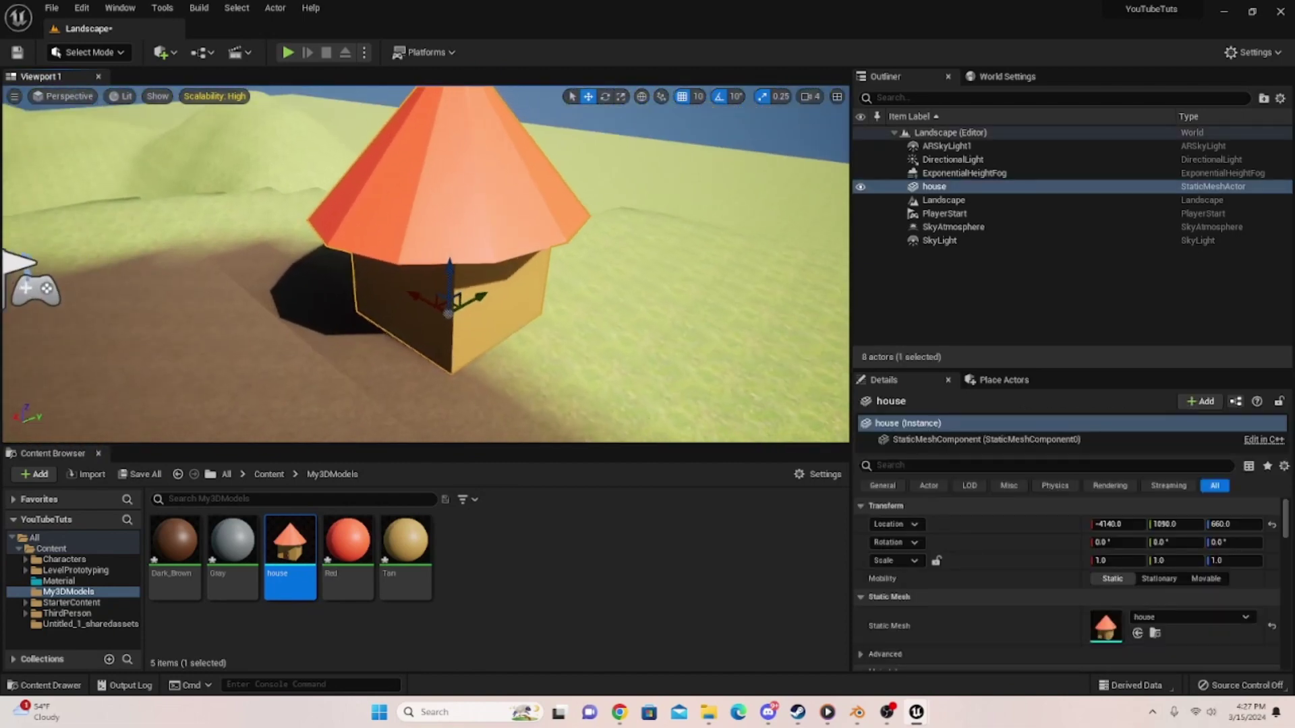
{"action": "left_click", "coordinate": [610, 98]}
{"action": "left_click_drag", "start_coordinate": [447, 359], "coordinate": [461, 214]}
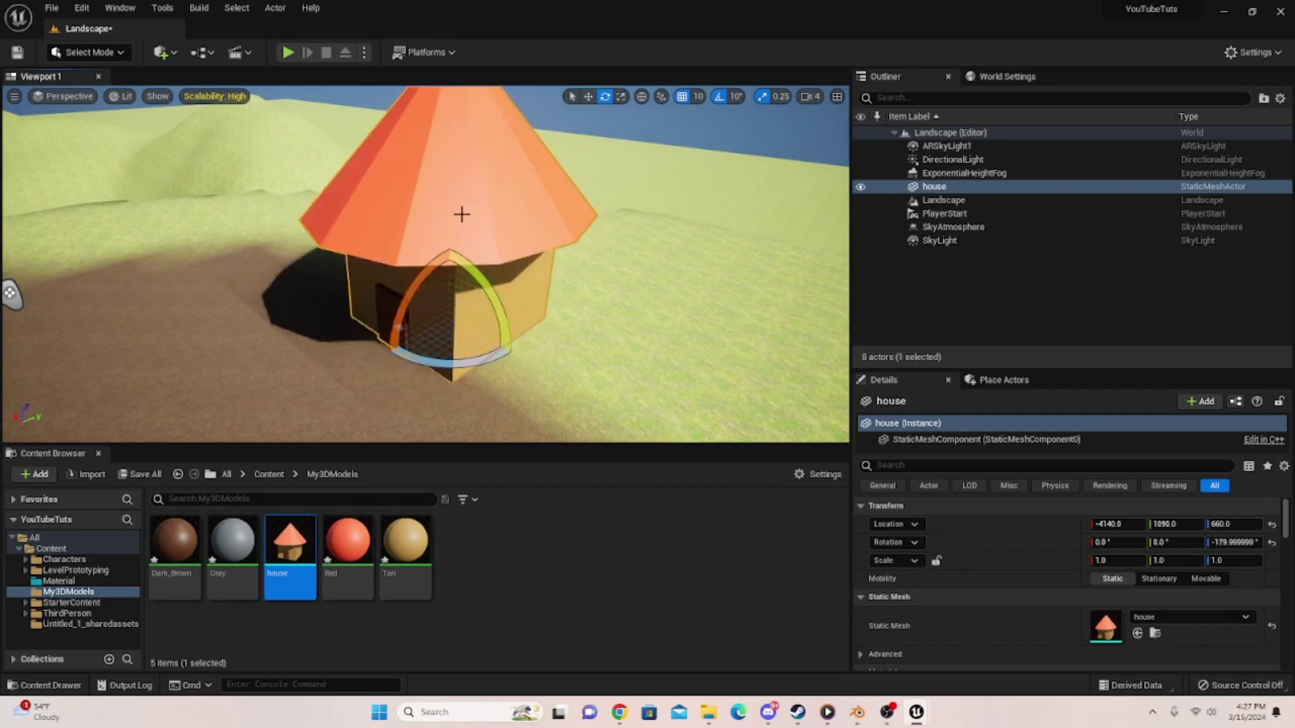
- Move the house across the ground to about X -4360, Y 1230, on the grass next to the dirt path
{"action": "left_click", "coordinate": [591, 97]}
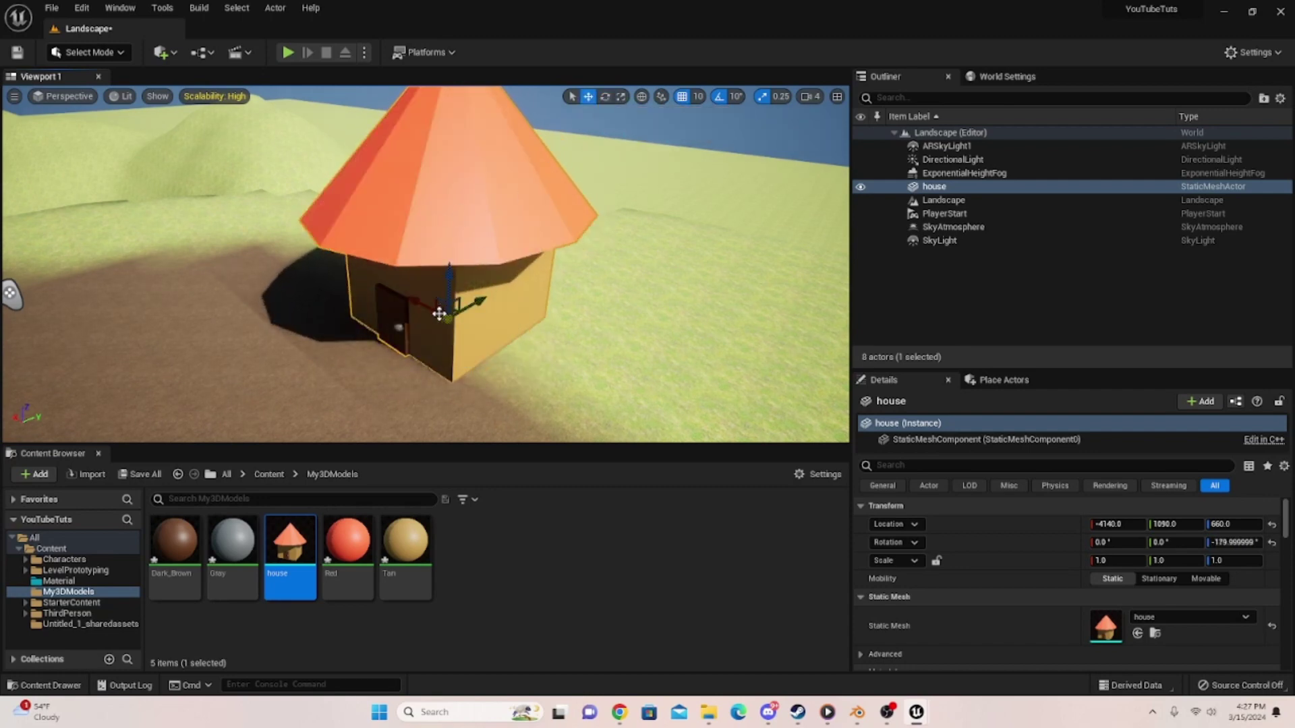
{"action": "left_click_drag", "start_coordinate": [436, 313], "coordinate": [648, 364]}
{"action": "right_click_drag", "start_coordinate": [648, 363], "coordinate": [607, 365]}
{"action": "key", "text": "s"}
{"action": "key", "text": "w"}
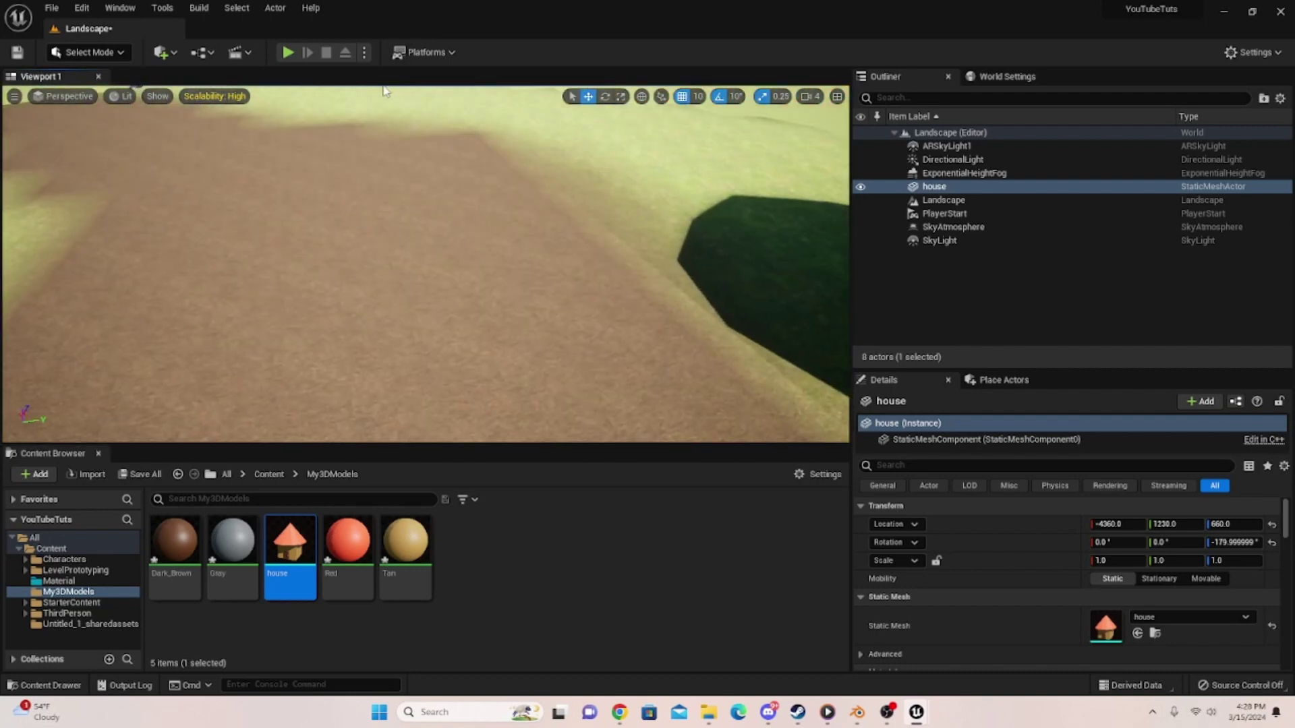
- Play the level, run the character around in front of the house, and stop the play session
{"action": "left_click", "coordinate": [288, 52]}
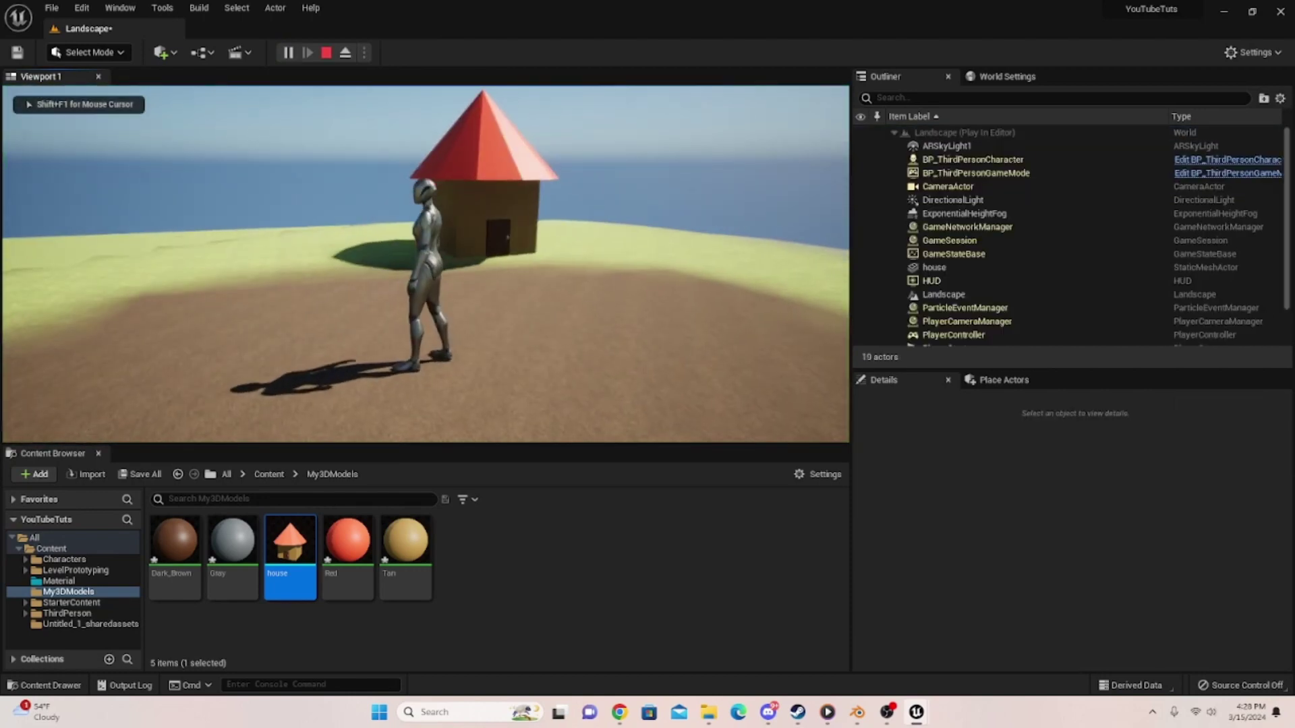
{"action": "key", "text": "w"}
{"action": "key", "text": "s"}
{"action": "key", "text": "a"}
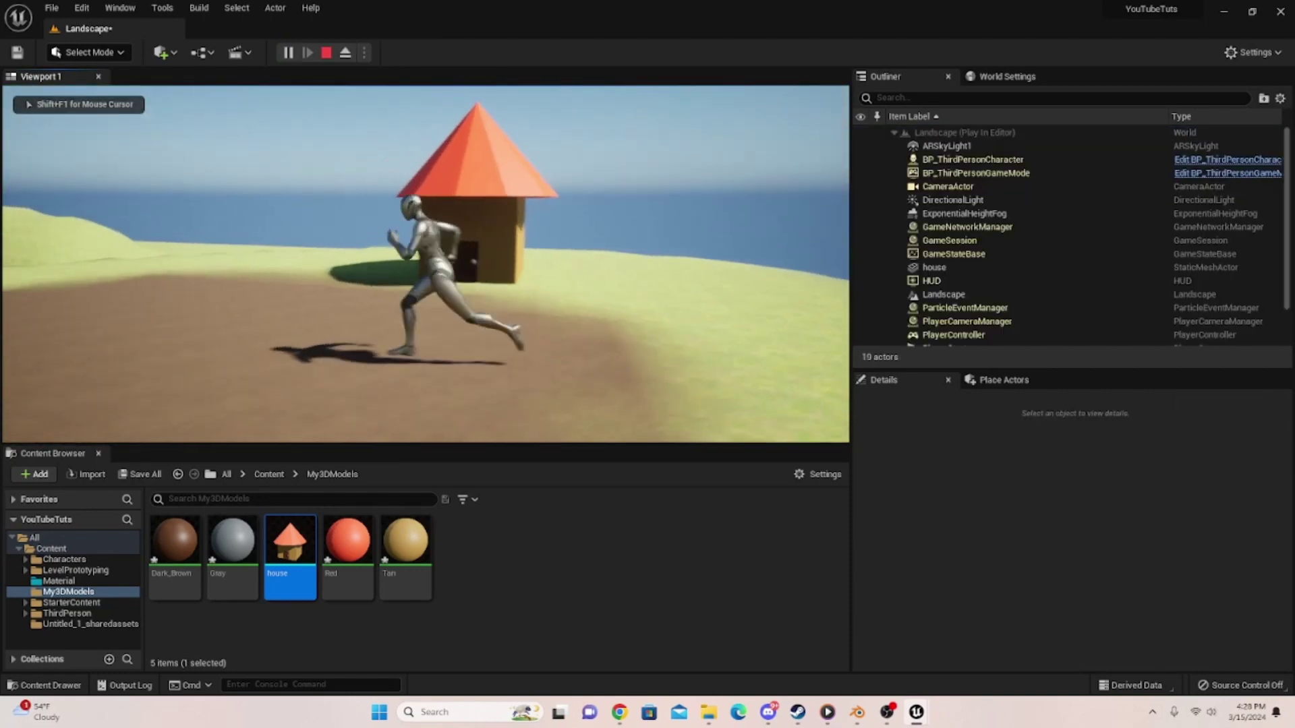
{"action": "key", "text": "w"}
{"action": "key", "text": "Escape"}
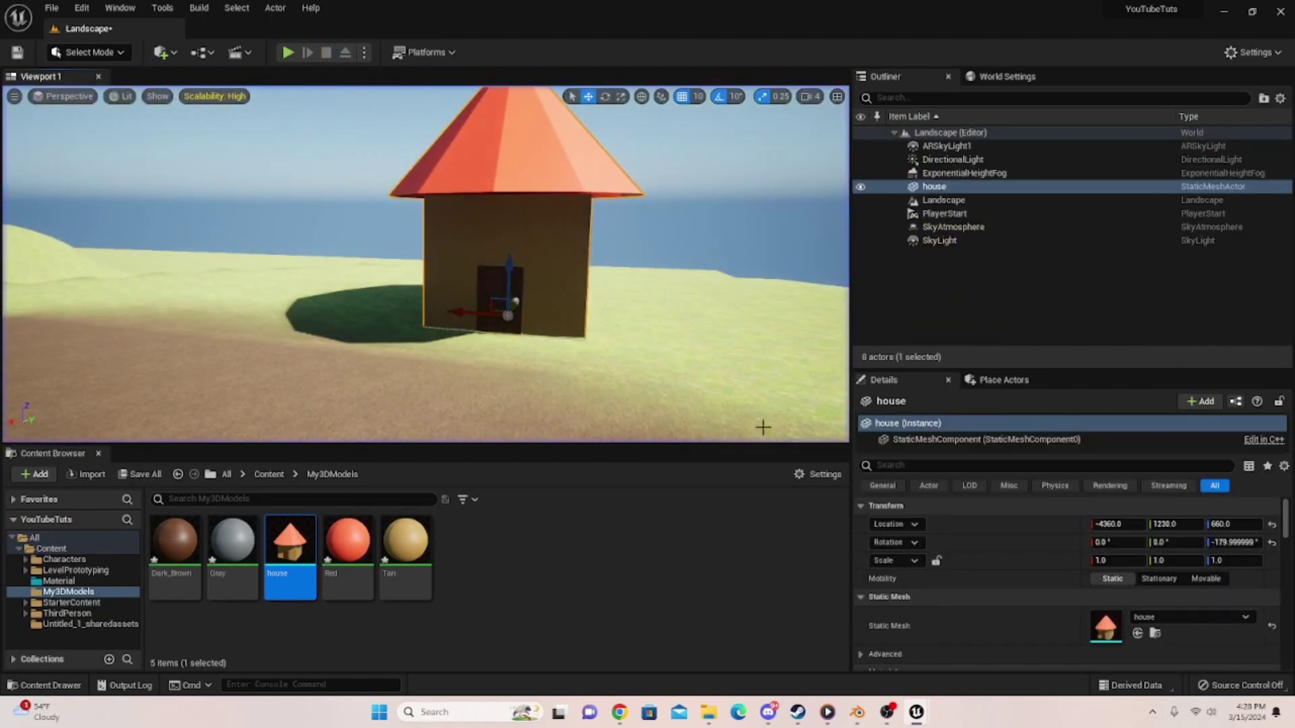
{"action": "left_click", "coordinate": [886, 714]}
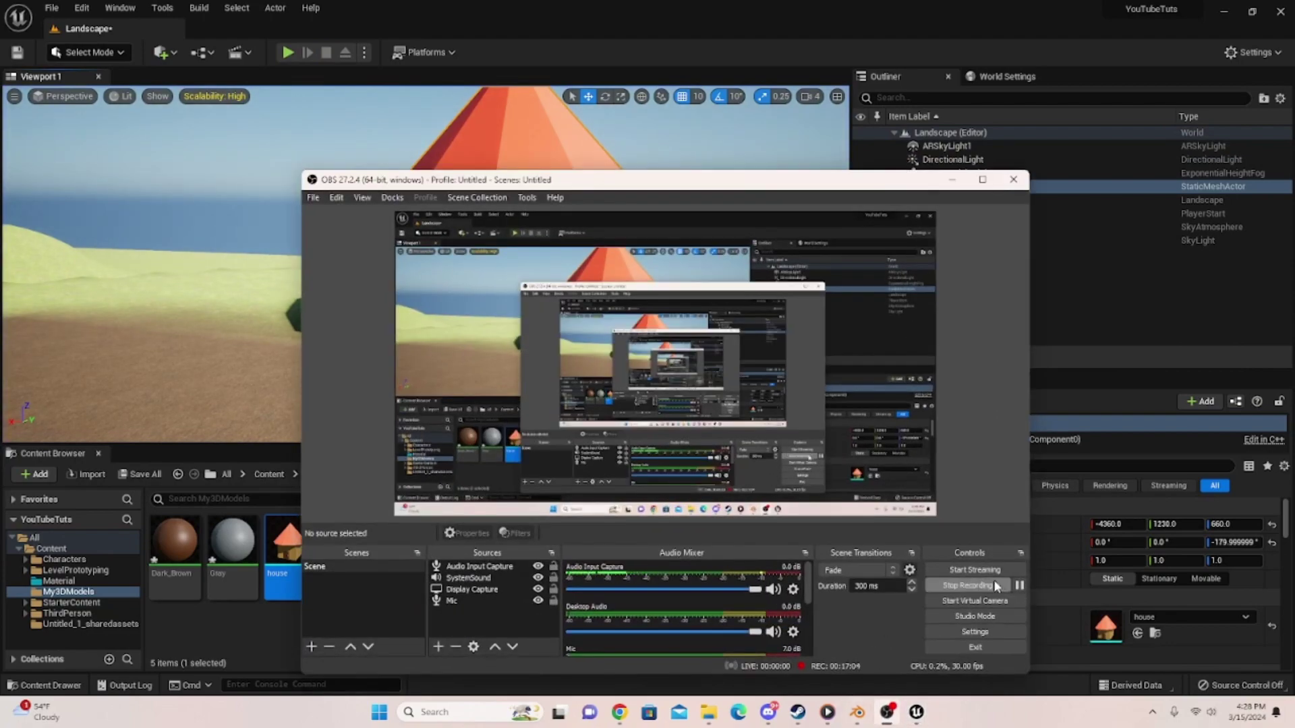